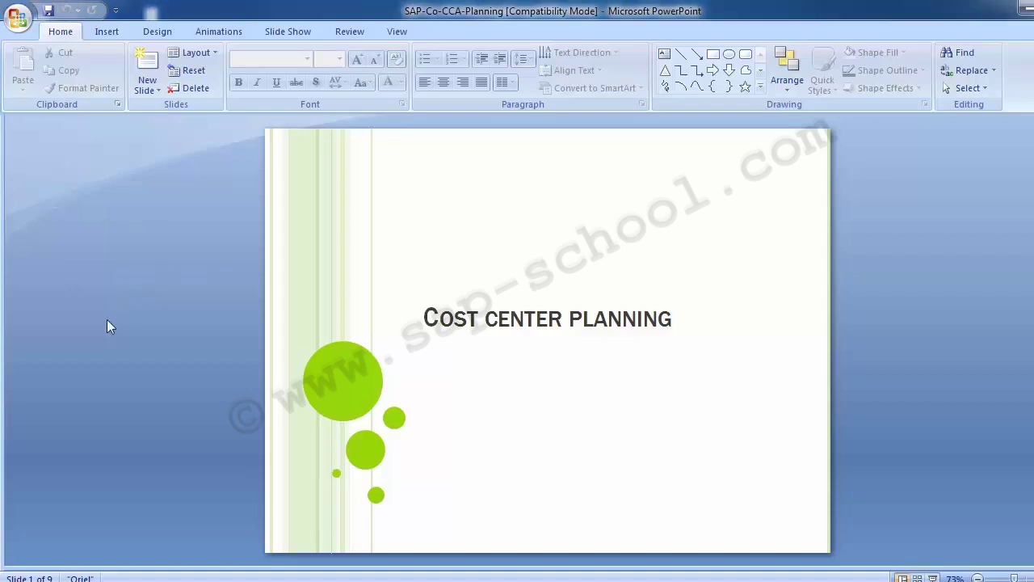
- Replace the "Reports:" bullet on the Table of Content slide with "Unit Testing"
{"action": "scroll", "coordinate": [107, 319], "scroll_direction": "down", "scroll_amount": 1}
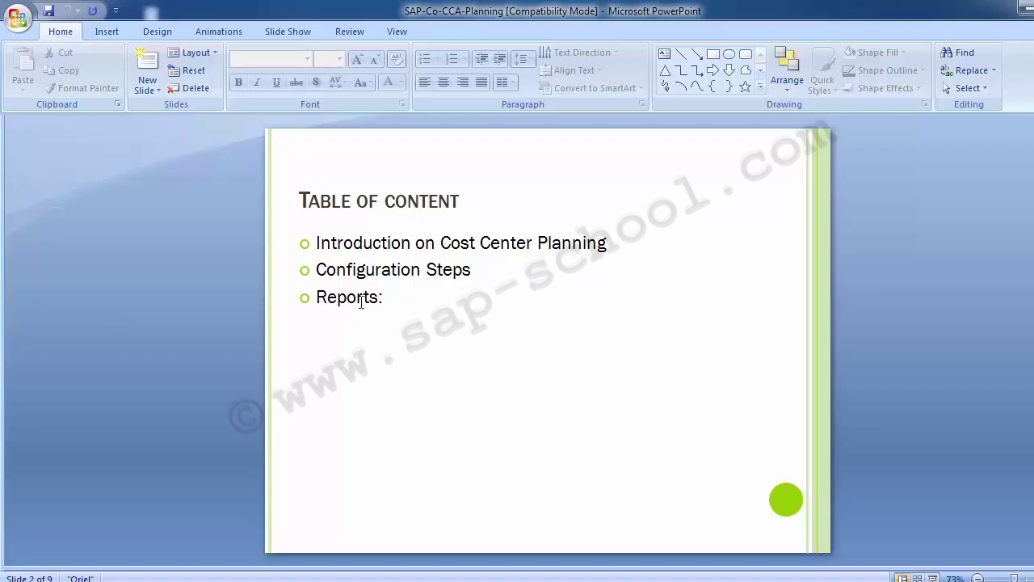
{"action": "left_click", "coordinate": [386, 299]}
{"action": "key", "text": "BackSpace"}
{"action": "key", "text": "BackSpace"}
{"action": "key", "text": "BackSpace"}
{"action": "key", "text": "BackSpace"}
{"action": "key", "text": "BackSpace"}
{"action": "key", "text": "BackSpace"}
{"action": "key", "text": "BackSpace"}
{"action": "key", "text": "BackSpace"}
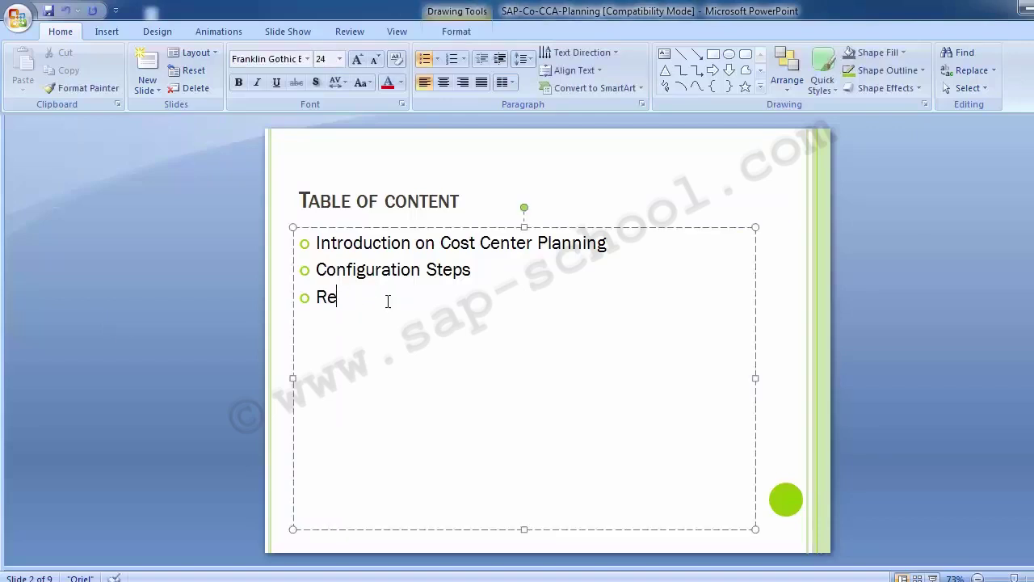
{"action": "type", "text": "Unit Testing"}
{"action": "left_click", "coordinate": [185, 333]}
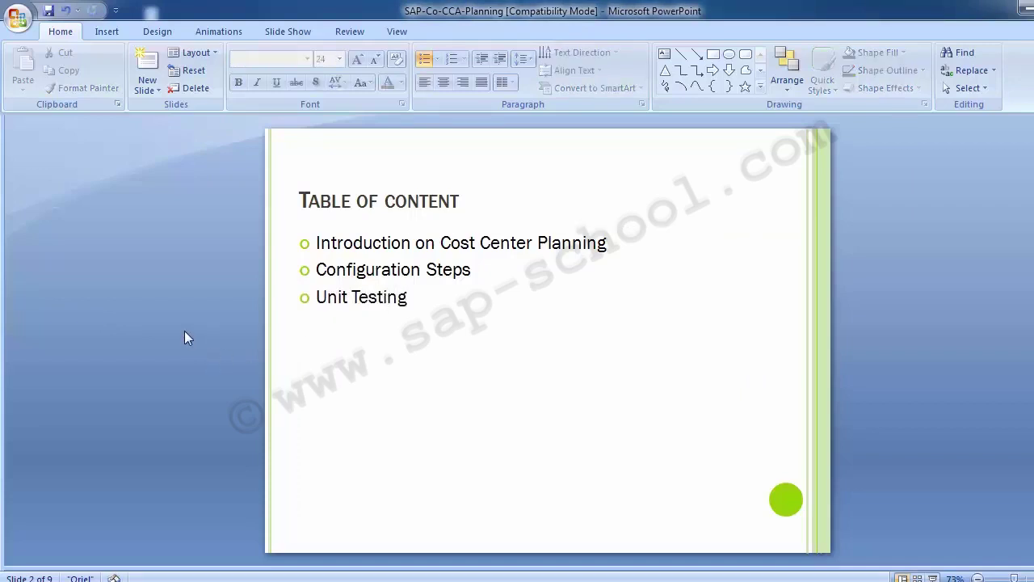
- Read the slides from the introduction to Define Versions, dismissing the Windows color scheme prompt by keeping the current scheme without further messages
{"action": "scroll", "coordinate": [184, 331], "scroll_direction": "down", "scroll_amount": 1}
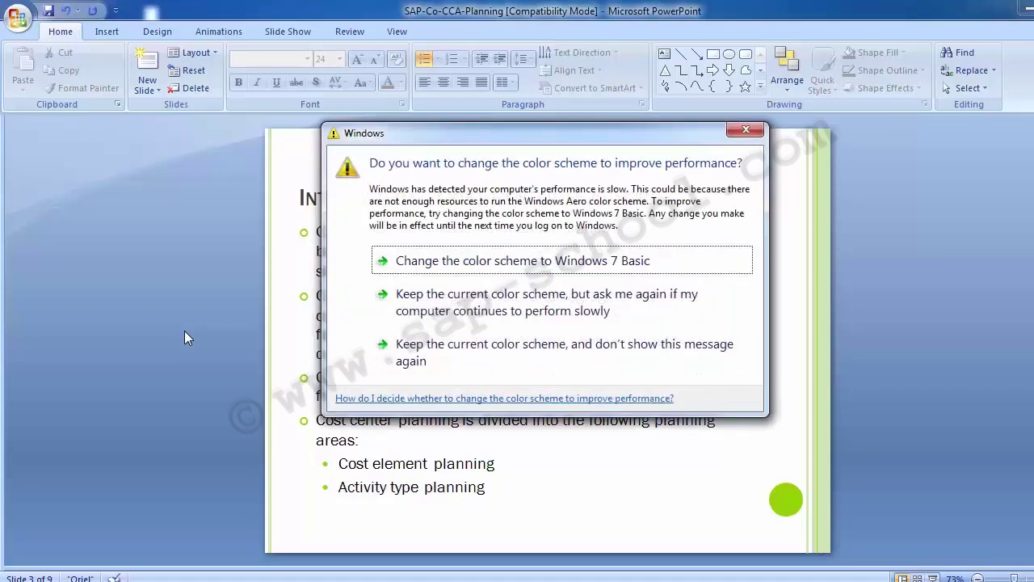
{"action": "left_click", "coordinate": [406, 352]}
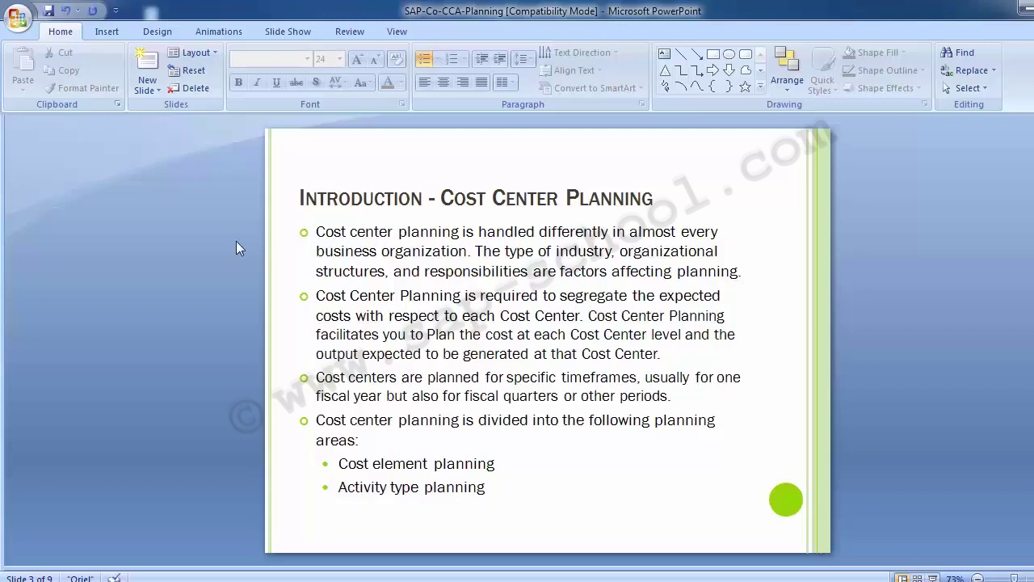
{"action": "key", "text": "Page_Down"}
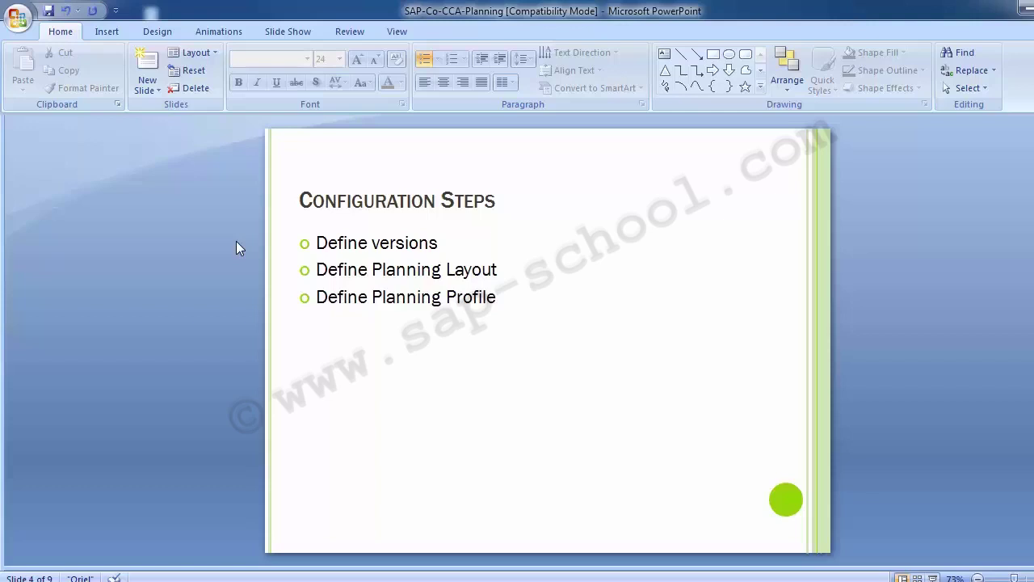
{"action": "scroll", "coordinate": [236, 242], "scroll_direction": "down", "scroll_amount": 1}
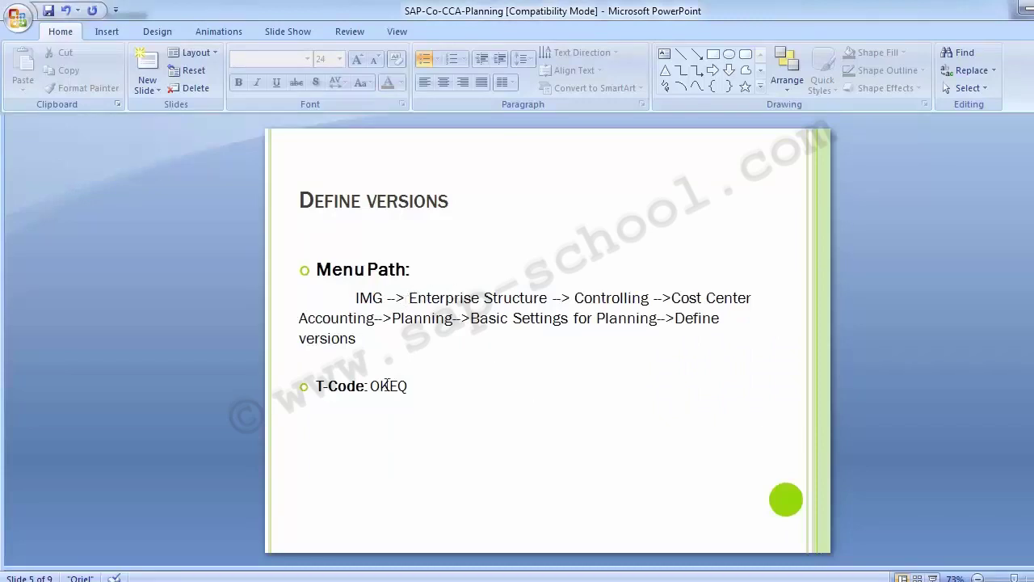
{"action": "left_click_drag", "start_coordinate": [370, 385], "coordinate": [398, 386]}
{"action": "left_click", "coordinate": [200, 342]}
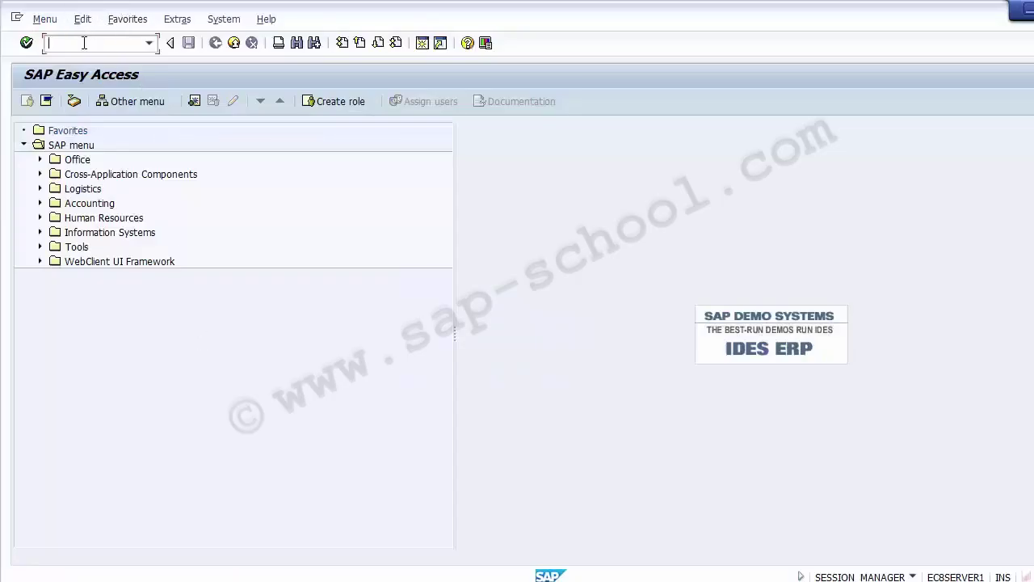
- Switch to SAP and open the SAP Reference IMG through the Customizing: Execute Project transaction
{"action": "type", "text": "okeq"}
{"action": "key", "text": "Return"}
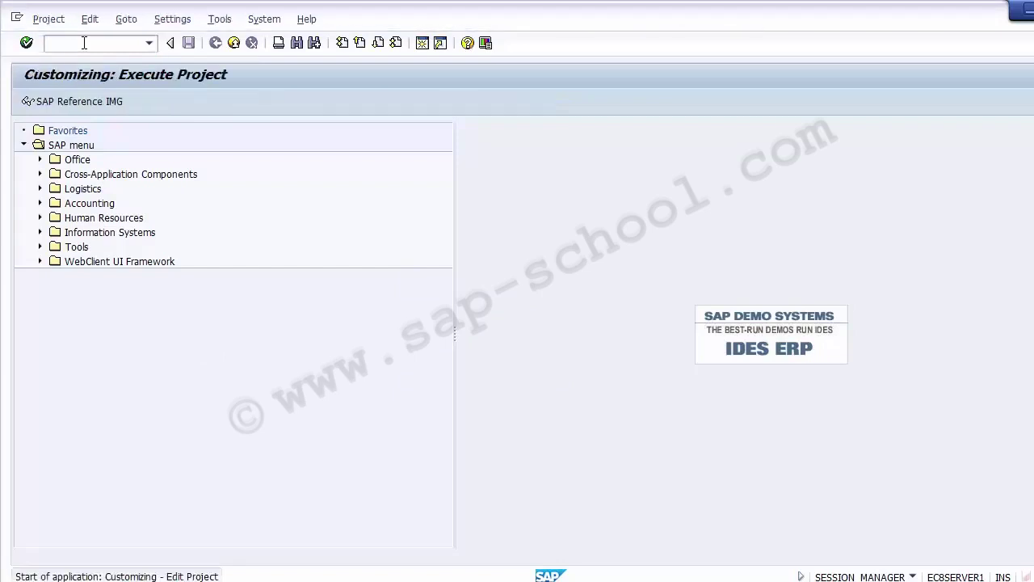
{"action": "left_click", "coordinate": [78, 105]}
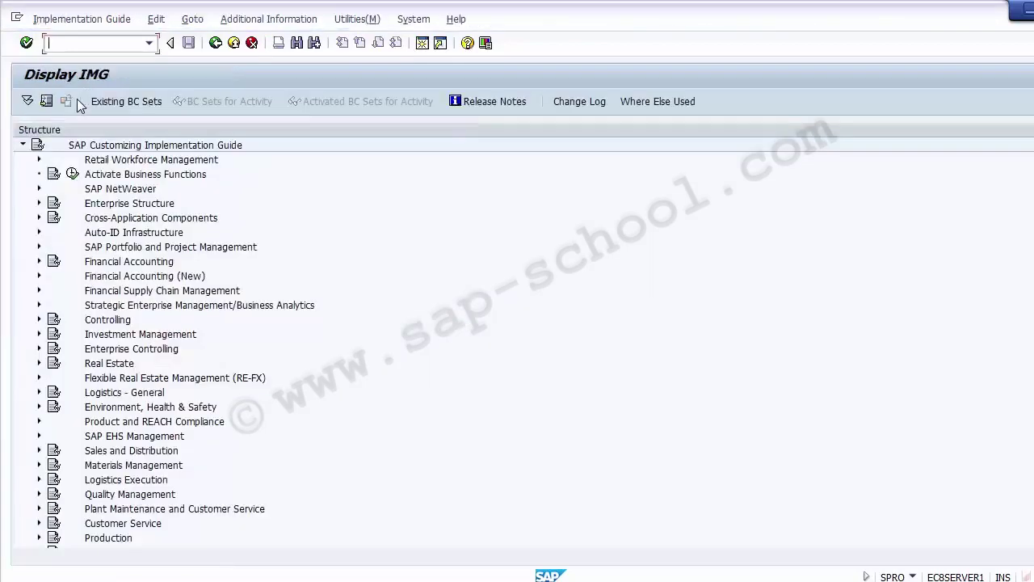
- Expand Controlling, Cost Center Accounting and Planning in the IMG structure, checking the menu path on the PowerPoint slide
{"action": "left_click", "coordinate": [105, 320]}
{"action": "left_click", "coordinate": [40, 320]}
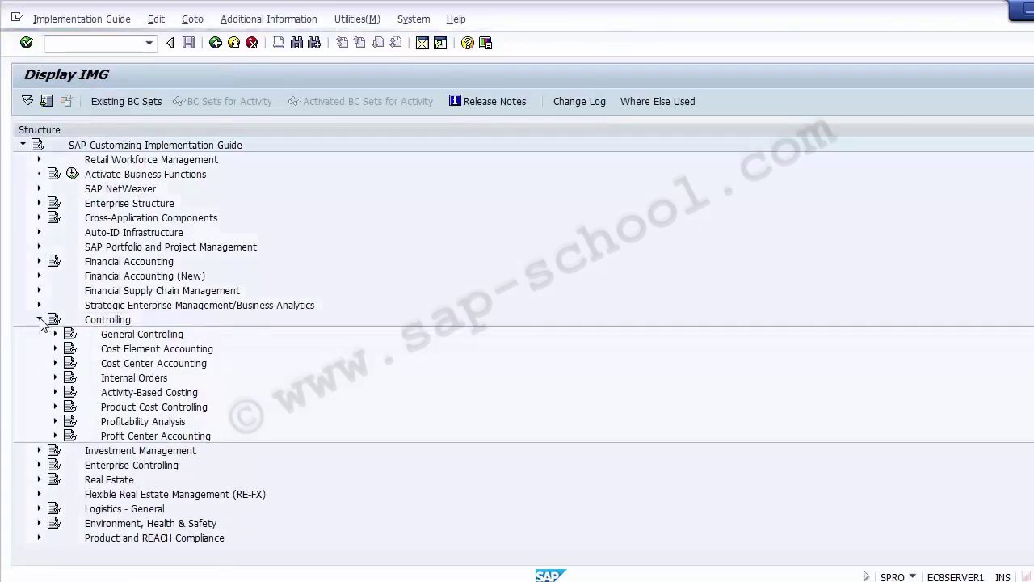
{"action": "key", "text": "alt+Tab"}
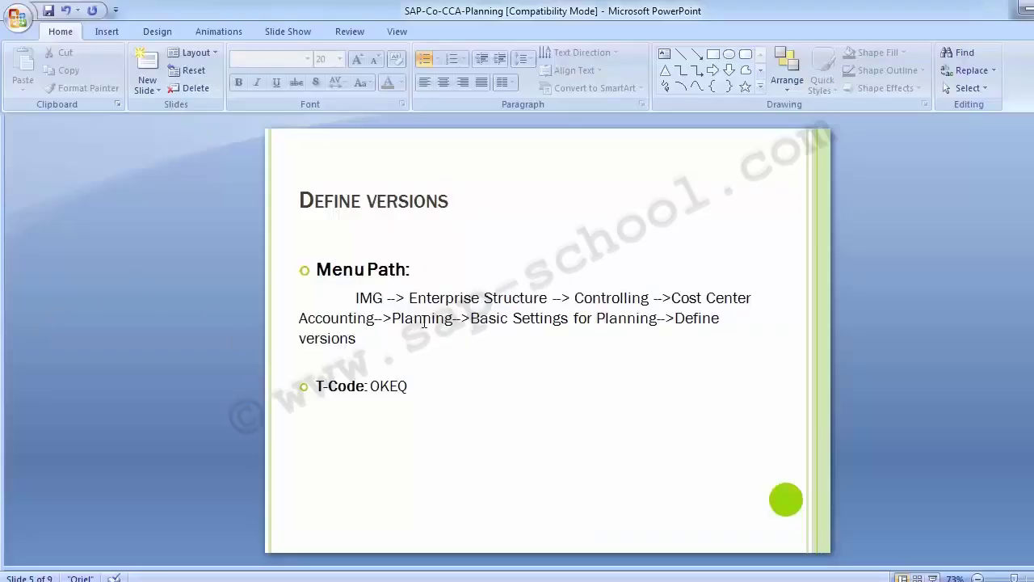
{"action": "key", "text": "alt+Tab"}
{"action": "left_click", "coordinate": [159, 363]}
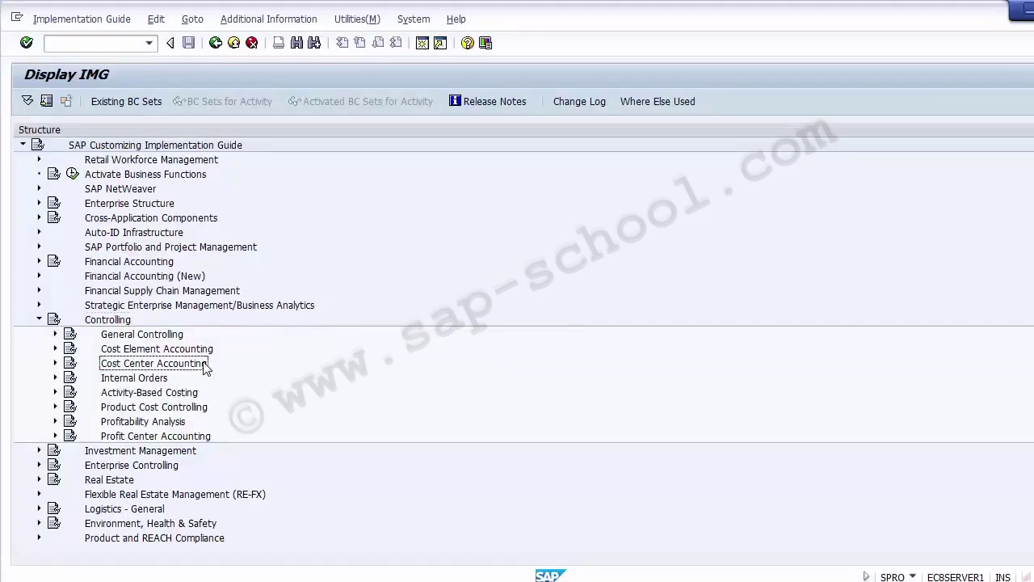
{"action": "left_click", "coordinate": [55, 363]}
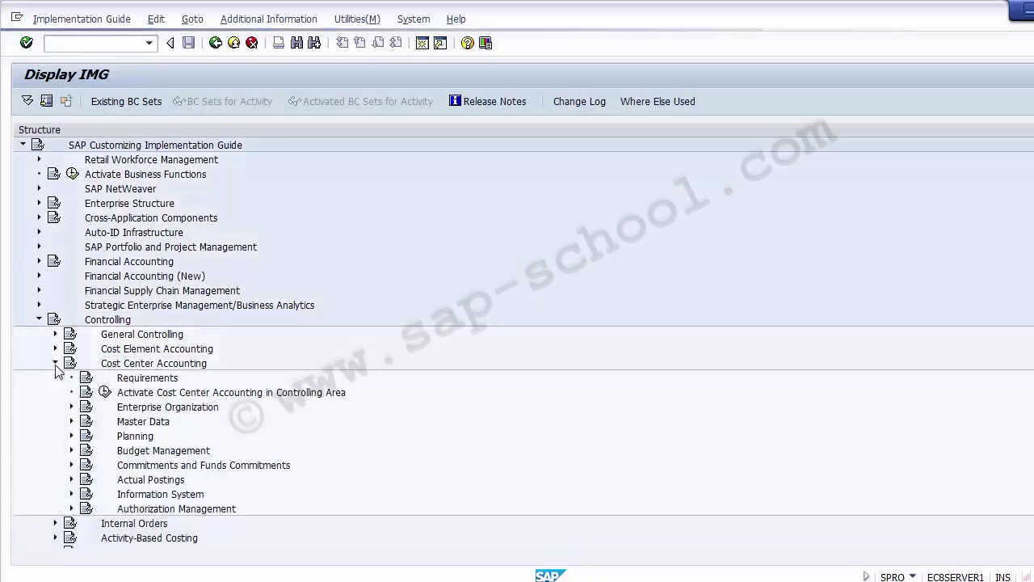
{"action": "left_click", "coordinate": [131, 438]}
{"action": "left_click", "coordinate": [72, 436]}
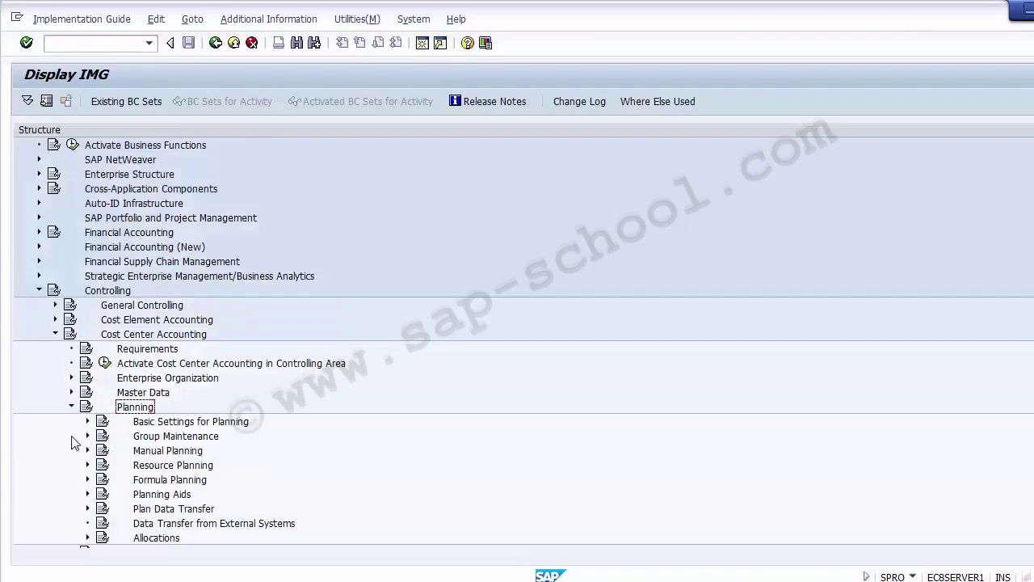
- Check the remaining menu path on the slide, expand Basic Settings for Planning in the IMG and execute Define versions
{"action": "key", "text": "alt+Tab"}
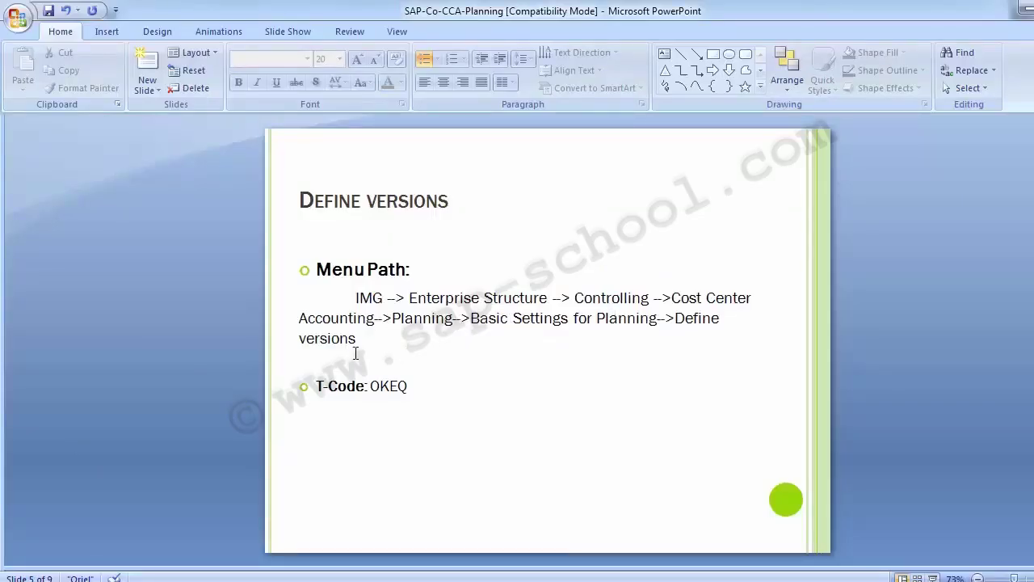
{"action": "key", "text": "alt+Tab"}
{"action": "left_click", "coordinate": [196, 424]}
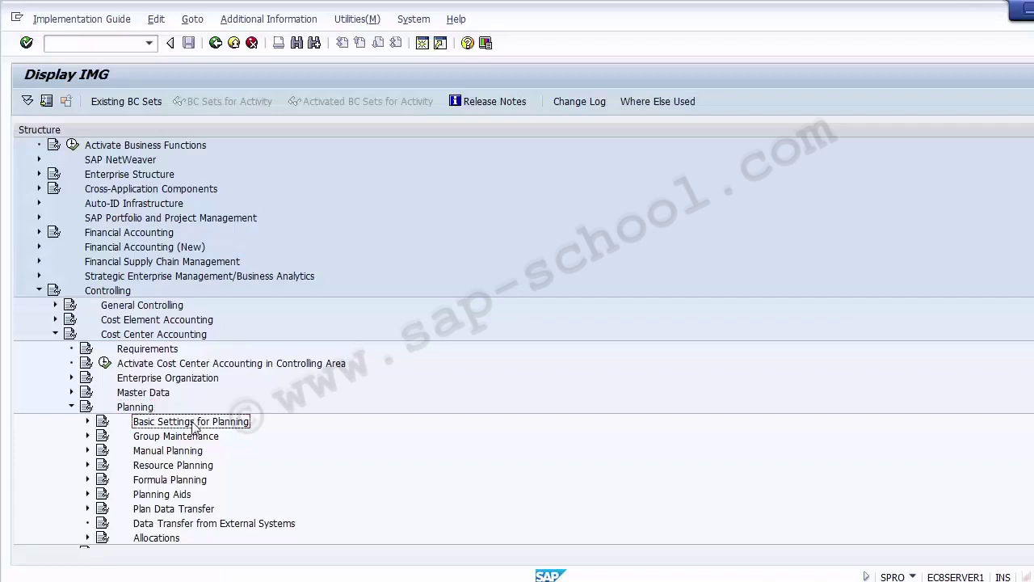
{"action": "left_click", "coordinate": [87, 421]}
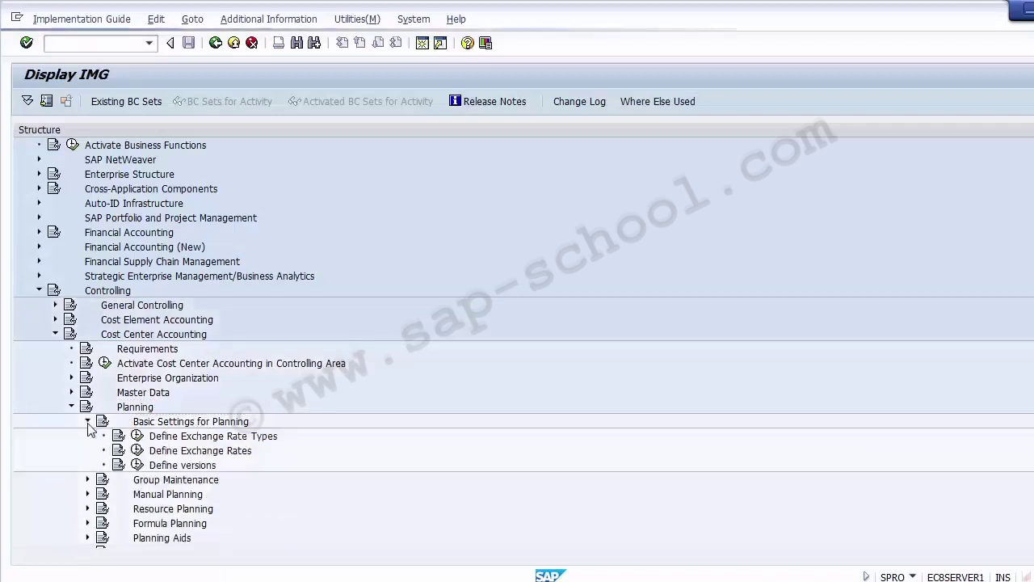
{"action": "left_click", "coordinate": [192, 467]}
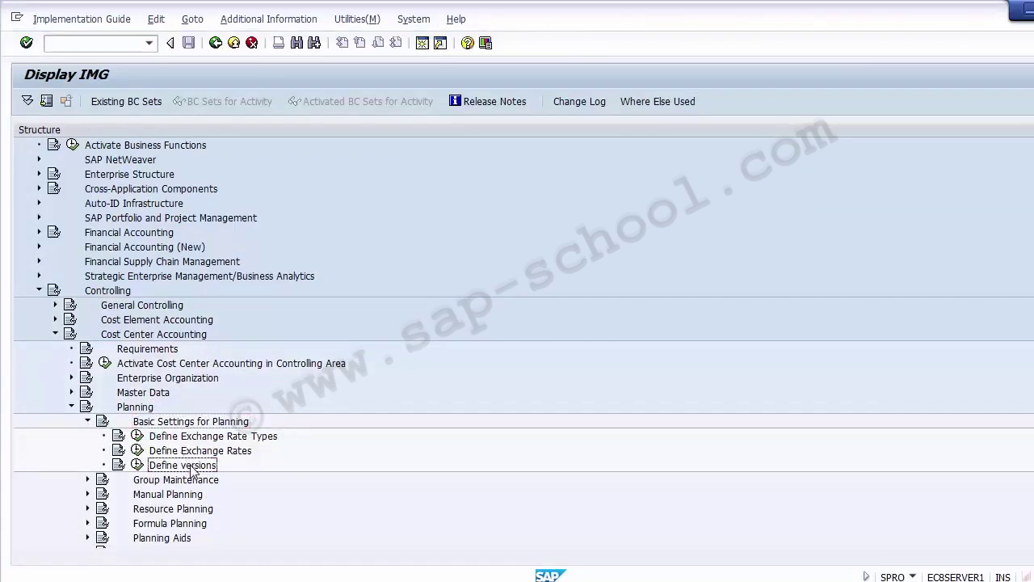
{"action": "left_click", "coordinate": [137, 466]}
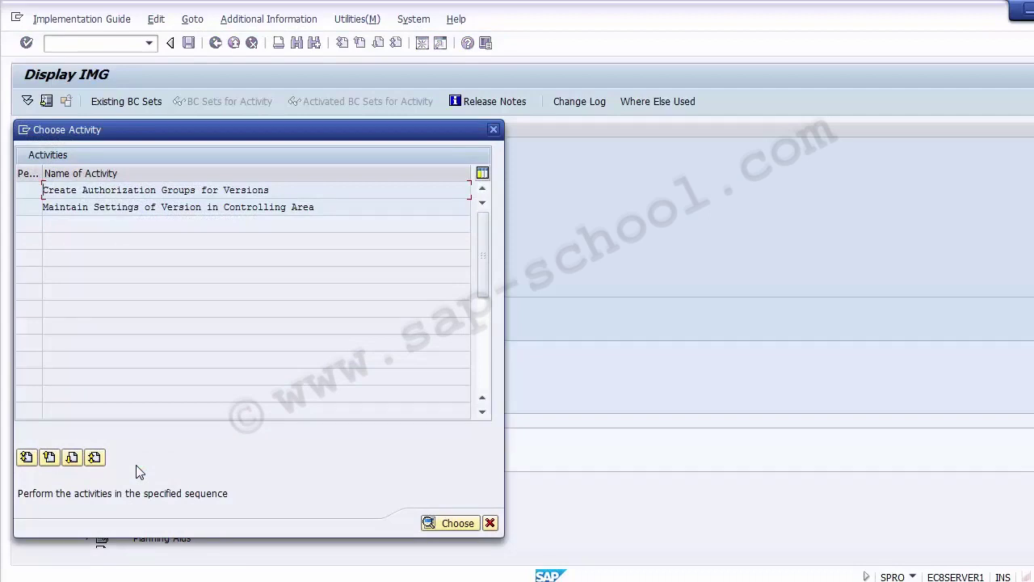
- Open Maintain Settings of Version in Controlling Area for controlling area Z100 and acknowledge the information message
{"action": "double_click", "coordinate": [137, 210]}
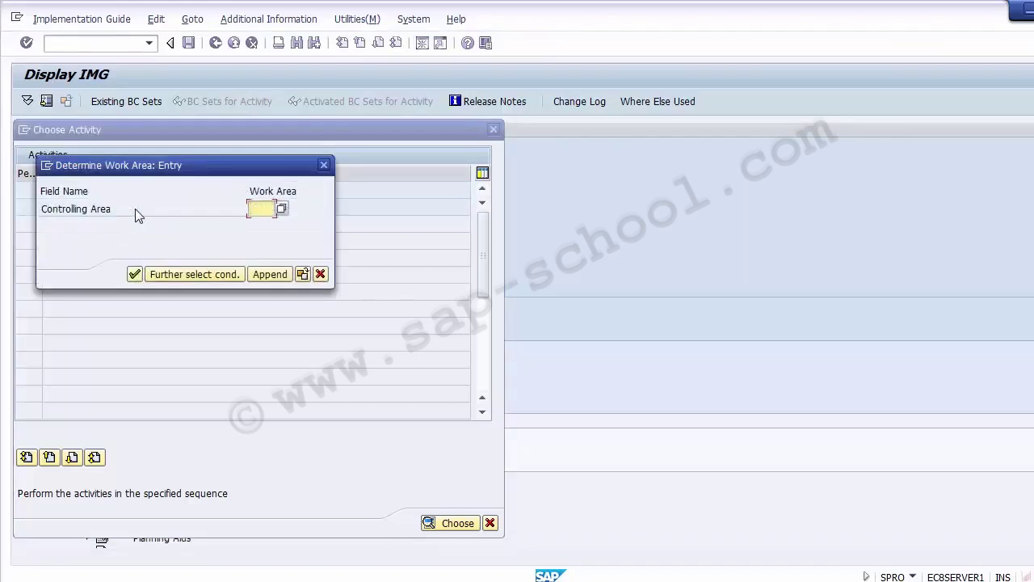
{"action": "type", "text": "Z100"}
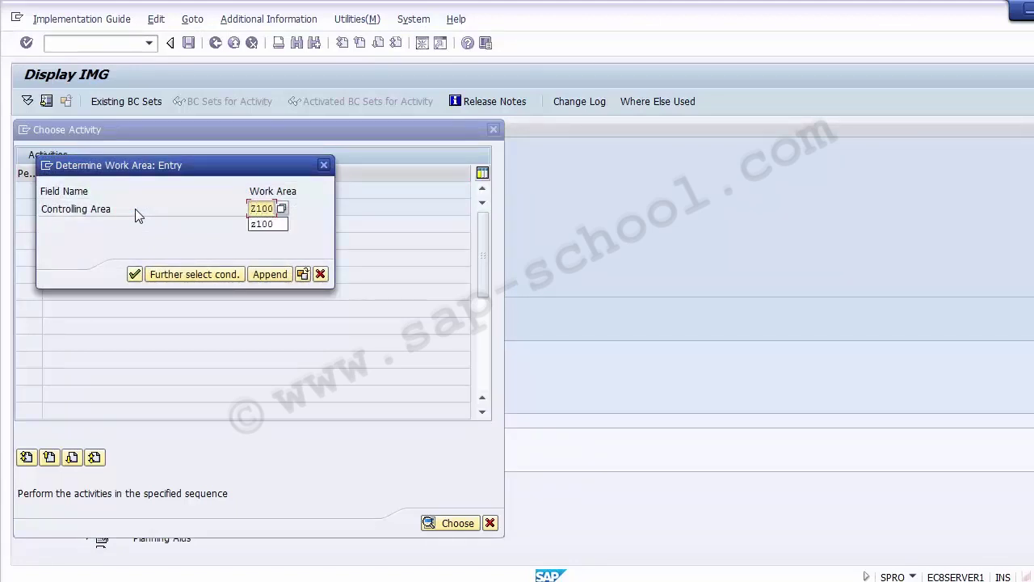
{"action": "key", "text": "Return"}
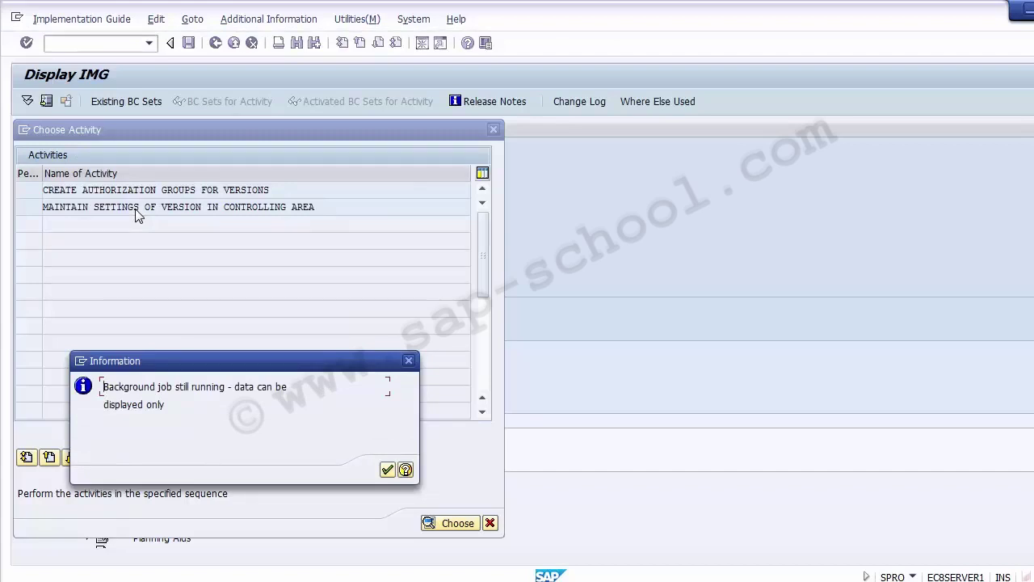
{"action": "key", "text": "Return"}
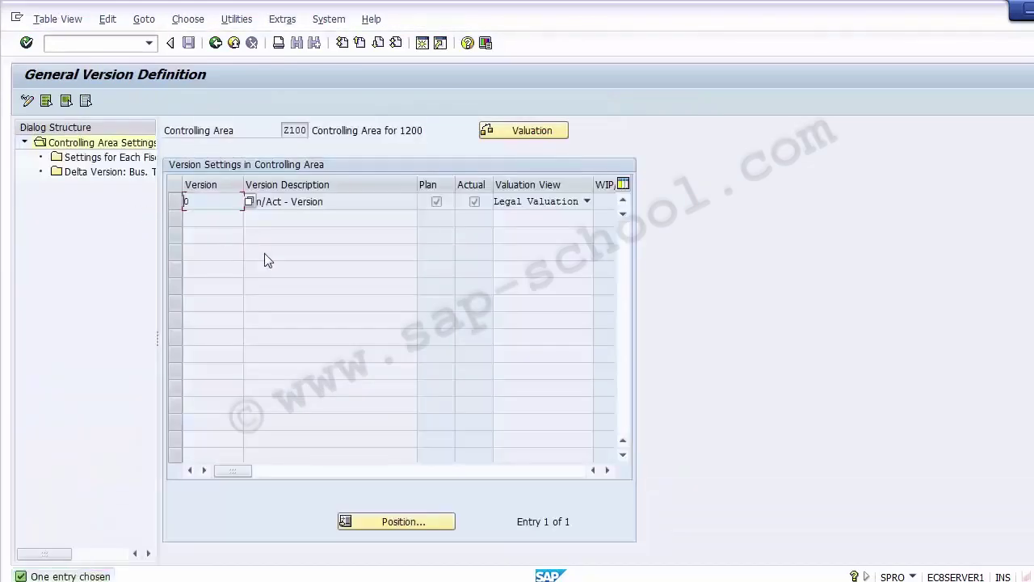
- Select version 0 in the controlling area settings and display its Settings for Each Fiscal Year
{"action": "left_click", "coordinate": [177, 202]}
{"action": "left_click", "coordinate": [175, 202]}
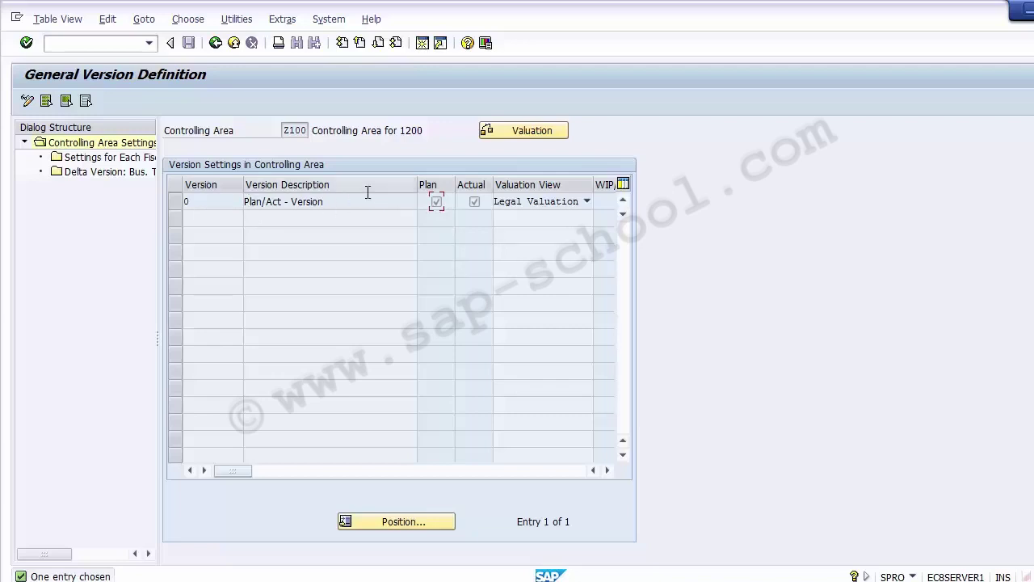
{"action": "double_click", "coordinate": [205, 204]}
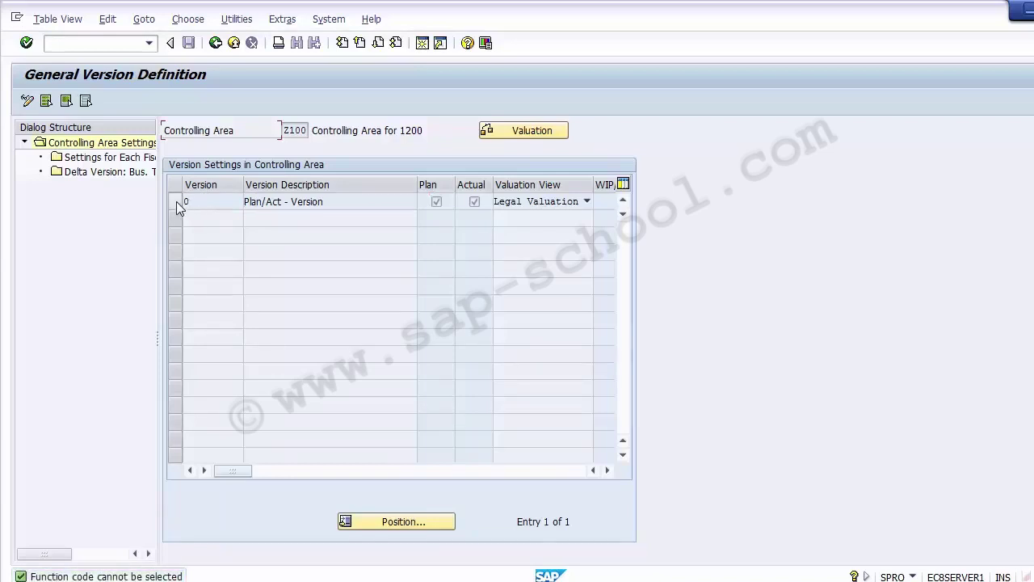
{"action": "left_click", "coordinate": [175, 202]}
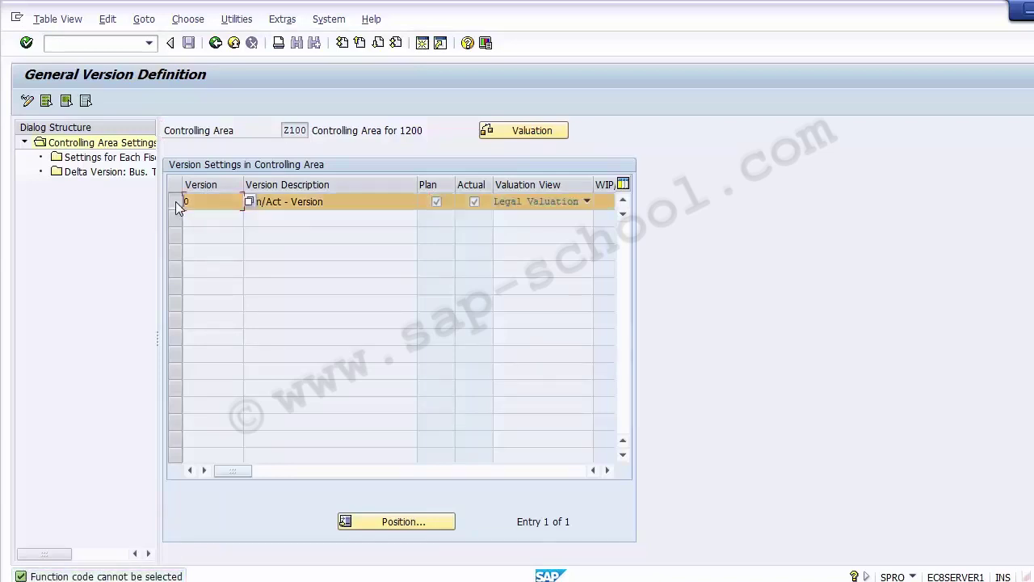
{"action": "double_click", "coordinate": [109, 161]}
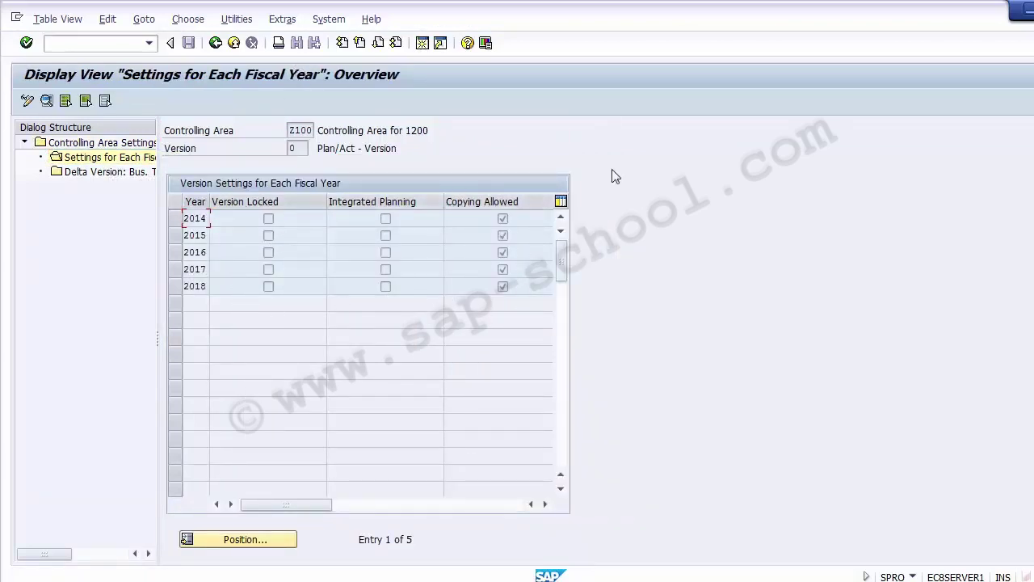
- Examine the 2014 and 2015 entries and version 0's Plan indicator, and close the version settings back to the IMG structure
{"action": "left_click", "coordinate": [178, 219]}
{"action": "left_click", "coordinate": [178, 234]}
{"action": "left_click", "coordinate": [175, 219]}
{"action": "left_click", "coordinate": [176, 234]}
{"action": "left_click", "coordinate": [215, 42]}
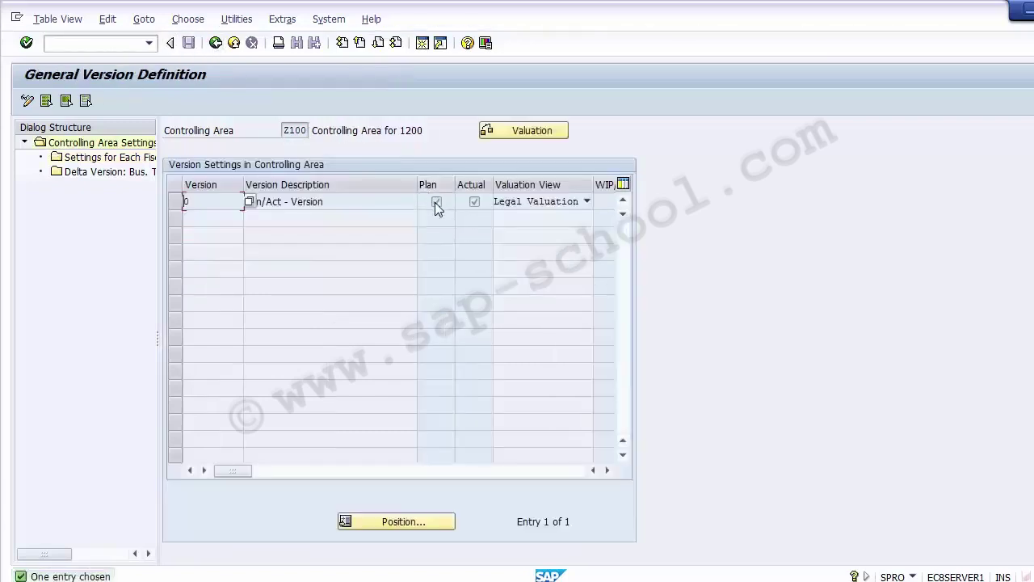
{"action": "left_click", "coordinate": [435, 202]}
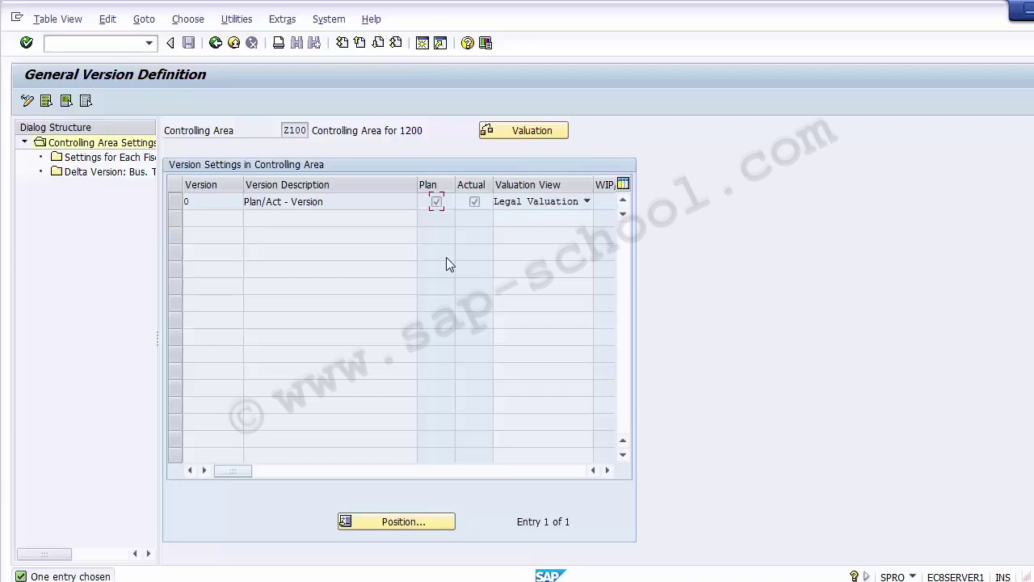
{"action": "left_click", "coordinate": [215, 43]}
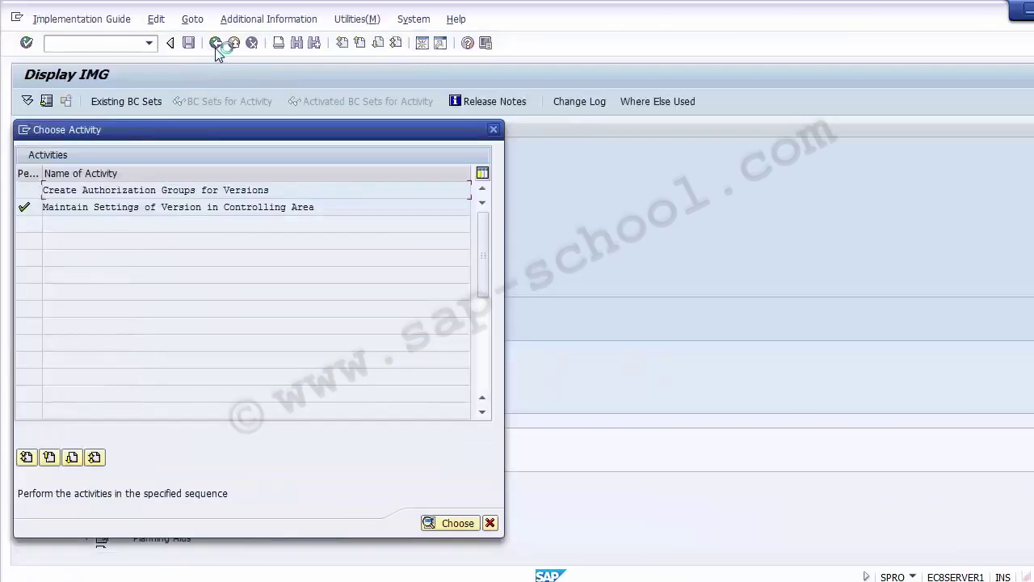
{"action": "left_click", "coordinate": [490, 525]}
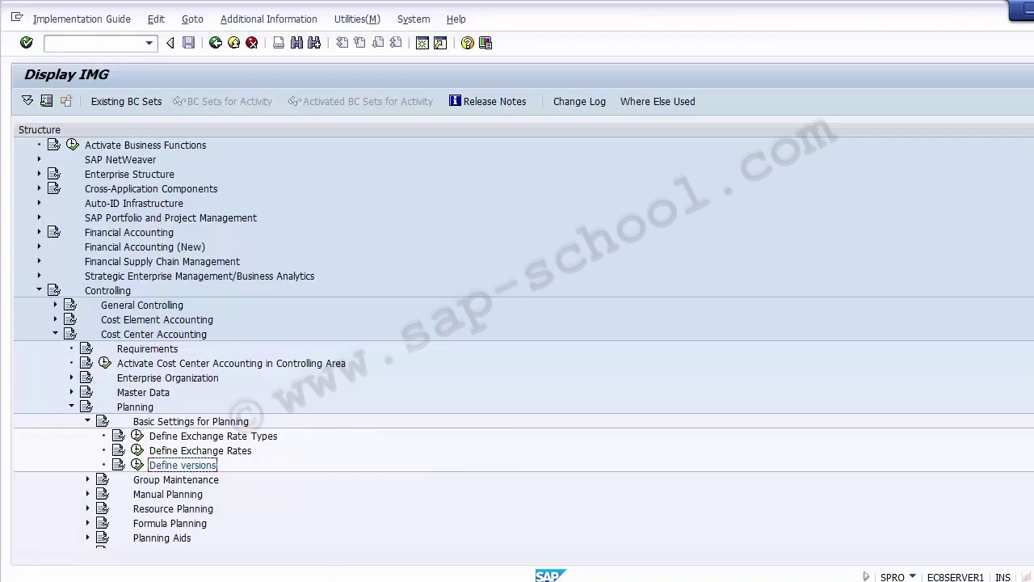
- Switch to PowerPoint to read the Define Planning Layout slide and return to the SAP IMG window
{"action": "left_click", "coordinate": [372, 580]}
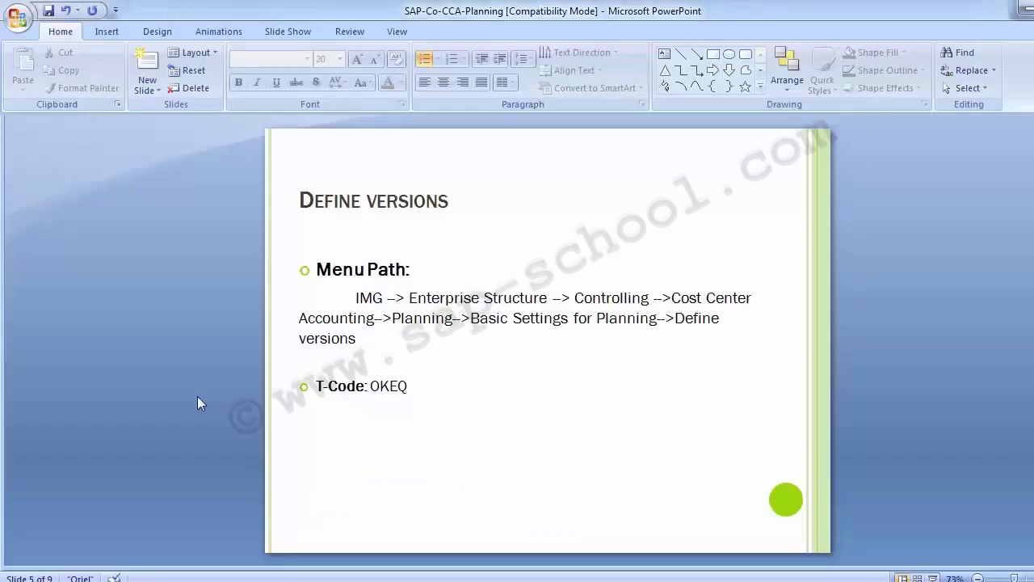
{"action": "scroll", "coordinate": [197, 396], "scroll_direction": "down", "scroll_amount": 1}
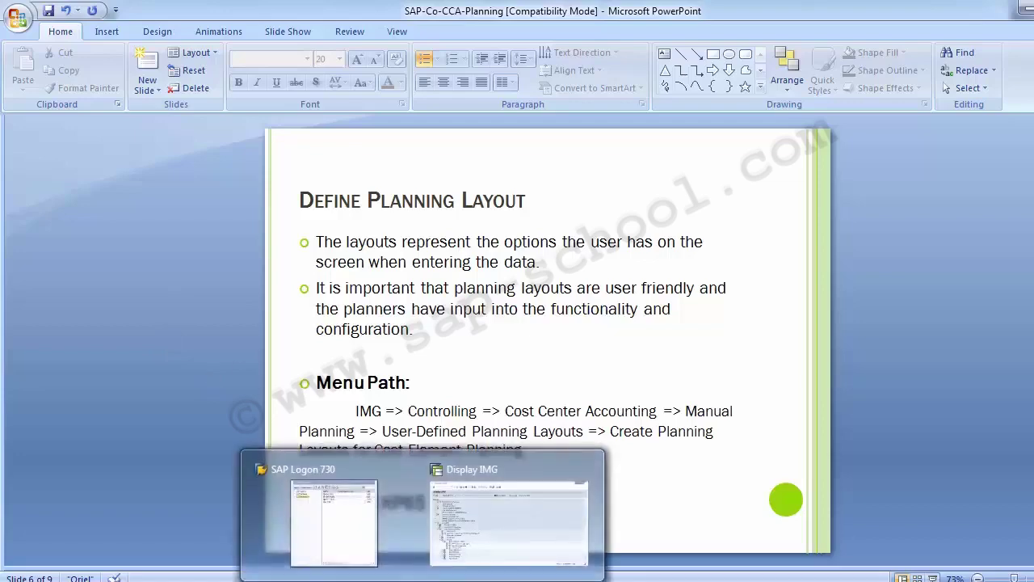
{"action": "left_click", "coordinate": [496, 505]}
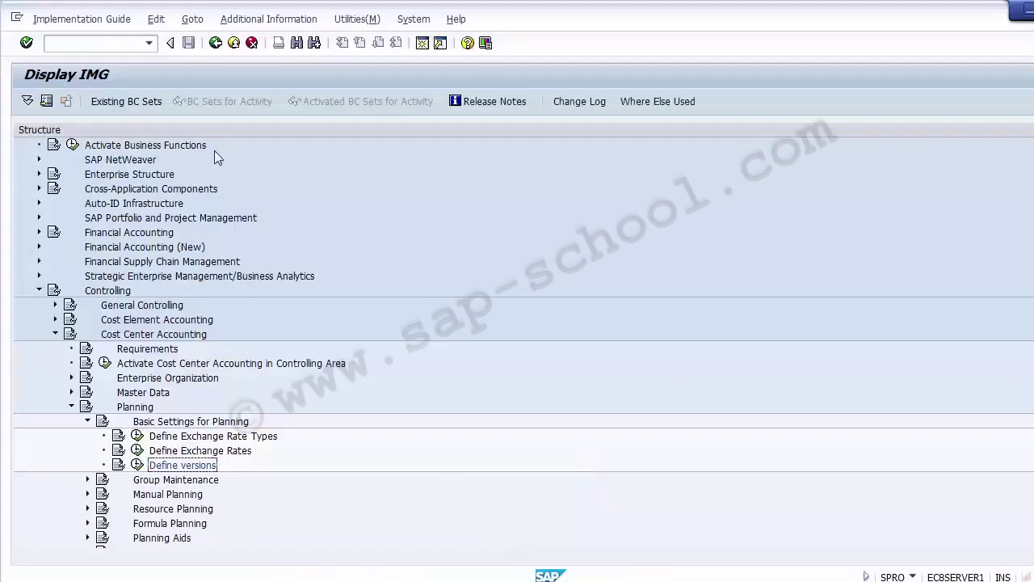
- Expand Manual Planning under Cost Center Accounting > Planning in the IMG structure, with Basic Settings for Planning collapsed
{"action": "left_click", "coordinate": [72, 407]}
{"action": "left_click", "coordinate": [159, 334]}
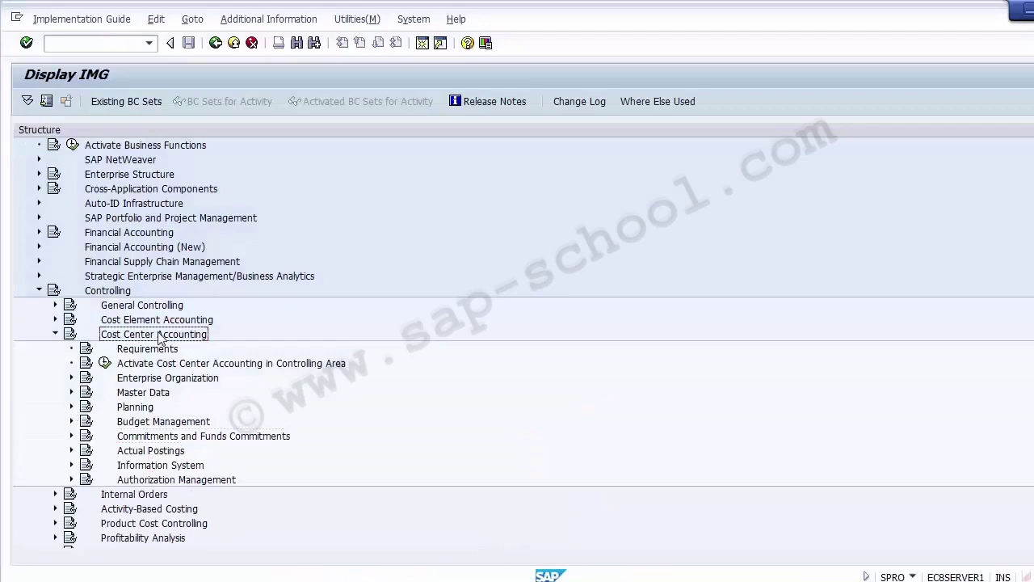
{"action": "left_click", "coordinate": [141, 410]}
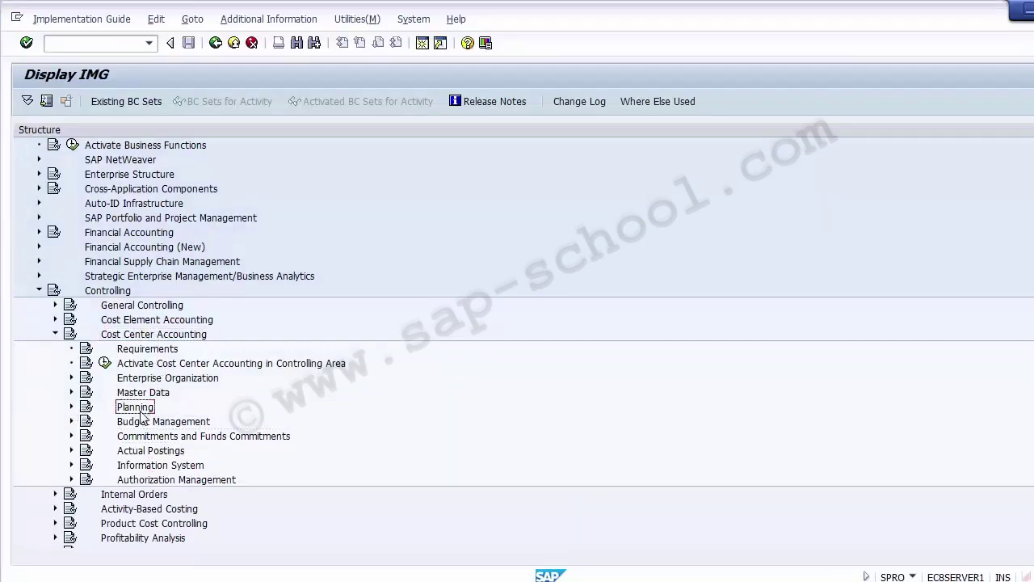
{"action": "key", "text": "alt+Tab"}
{"action": "left_click", "coordinate": [71, 407]}
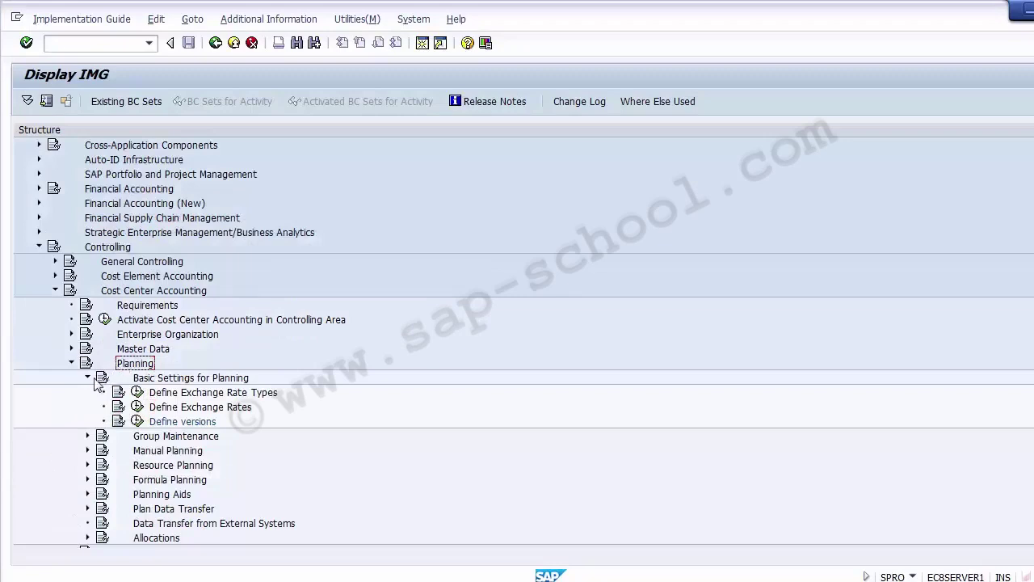
{"action": "left_click", "coordinate": [88, 378]}
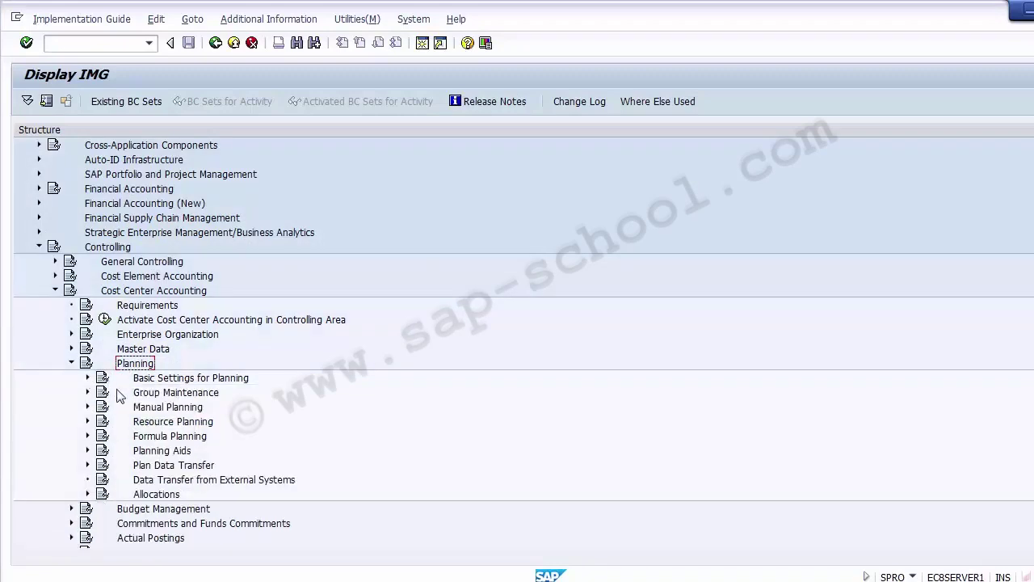
{"action": "left_click", "coordinate": [165, 407]}
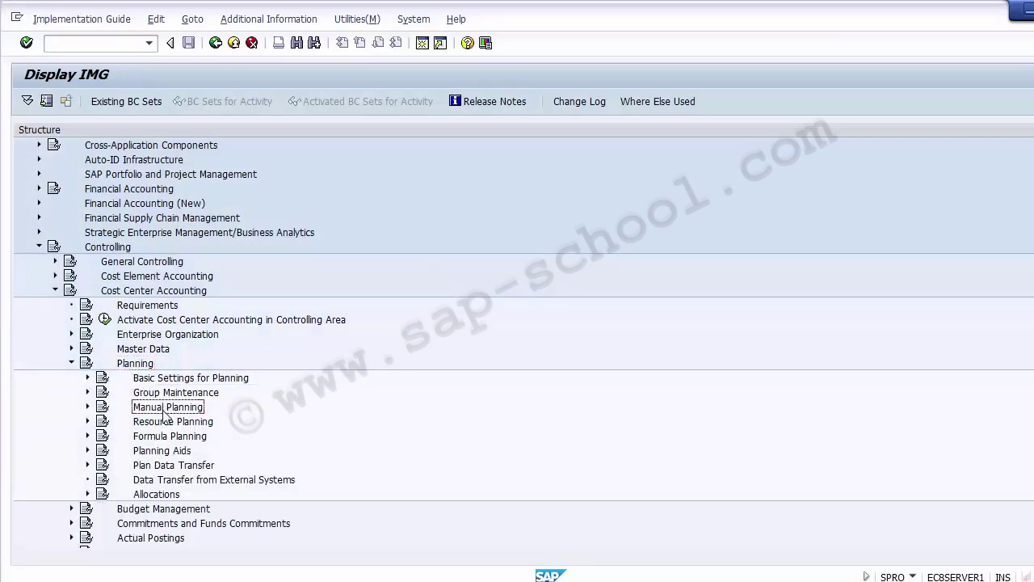
{"action": "left_click", "coordinate": [87, 407]}
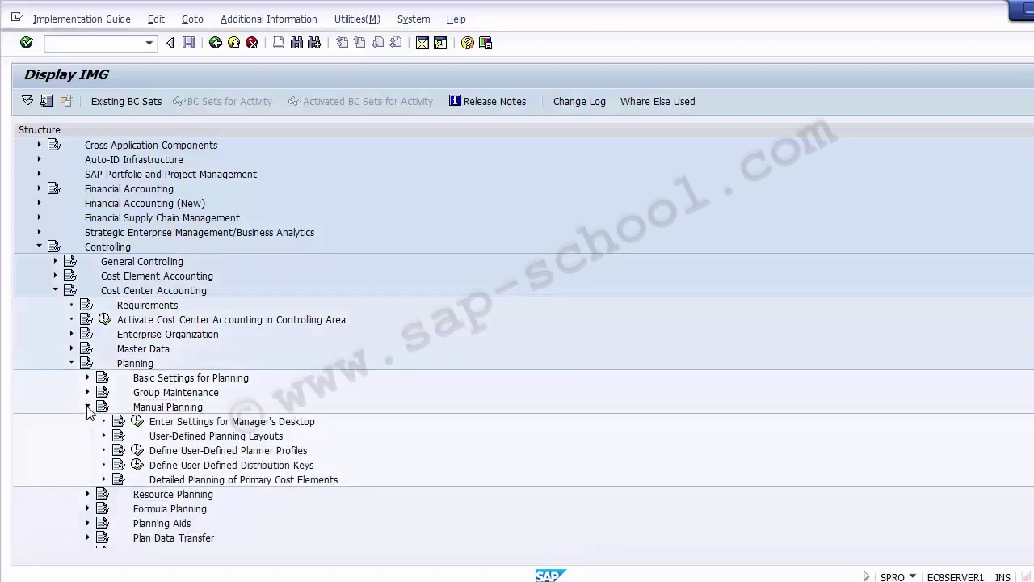
- Check the menu path on the Define Planning Layout slide in PowerPoint and expand User-Defined Planning Layouts in the SAP IMG
{"action": "left_click", "coordinate": [193, 437]}
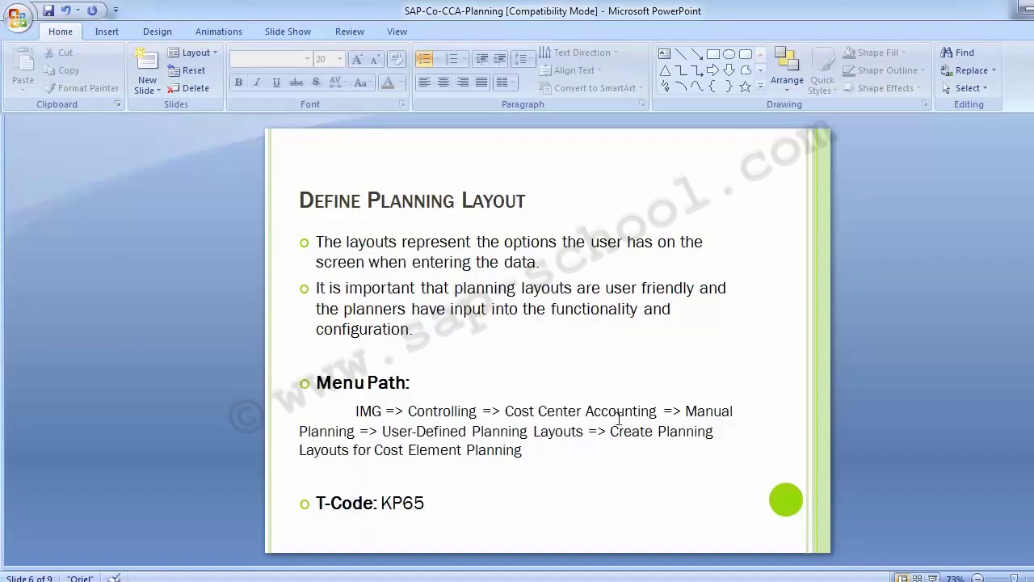
{"action": "left_click", "coordinate": [688, 414]}
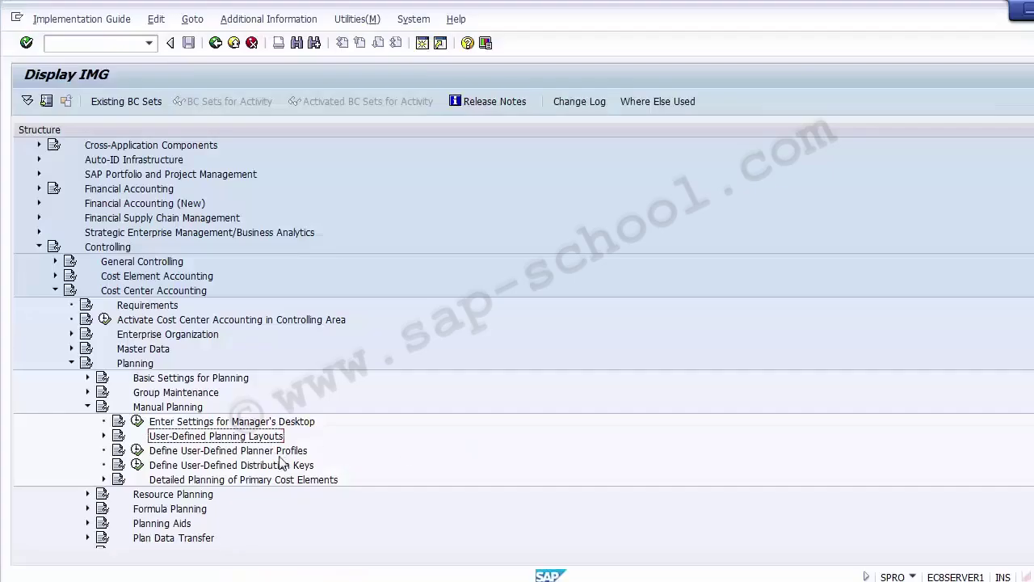
{"action": "left_click", "coordinate": [104, 436]}
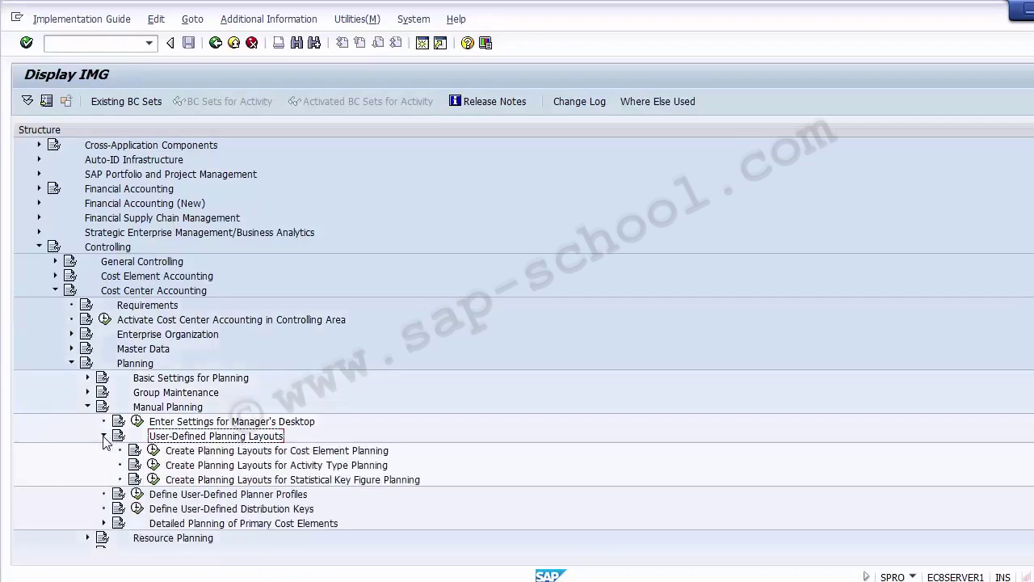
- Examine the planning layout activities for cost element, activity type and statistical key figure planning, ending on the cost element one
{"action": "left_click", "coordinate": [340, 450]}
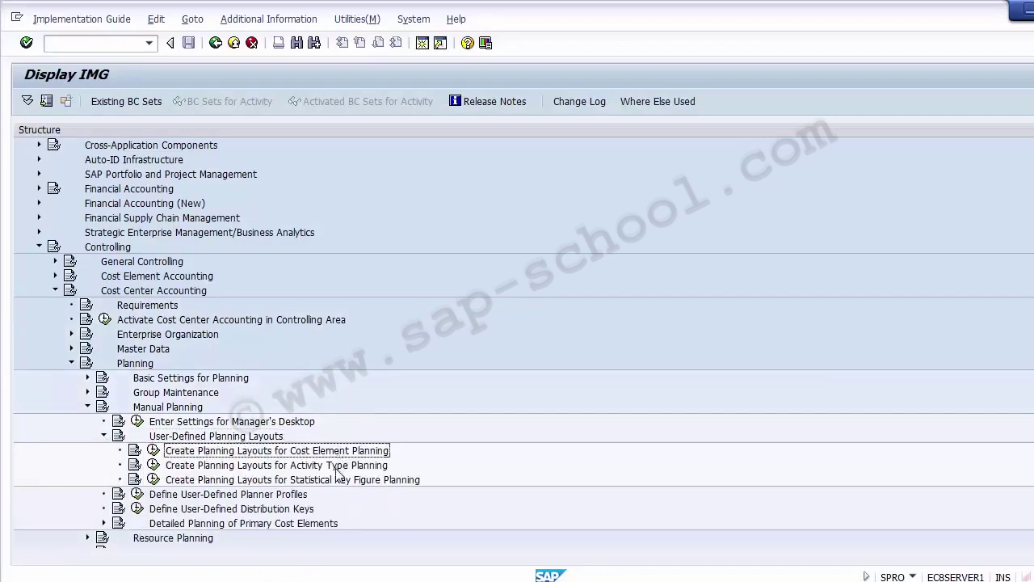
{"action": "left_click", "coordinate": [337, 466]}
{"action": "left_click", "coordinate": [338, 479]}
{"action": "left_click", "coordinate": [333, 454]}
{"action": "left_click", "coordinate": [334, 465]}
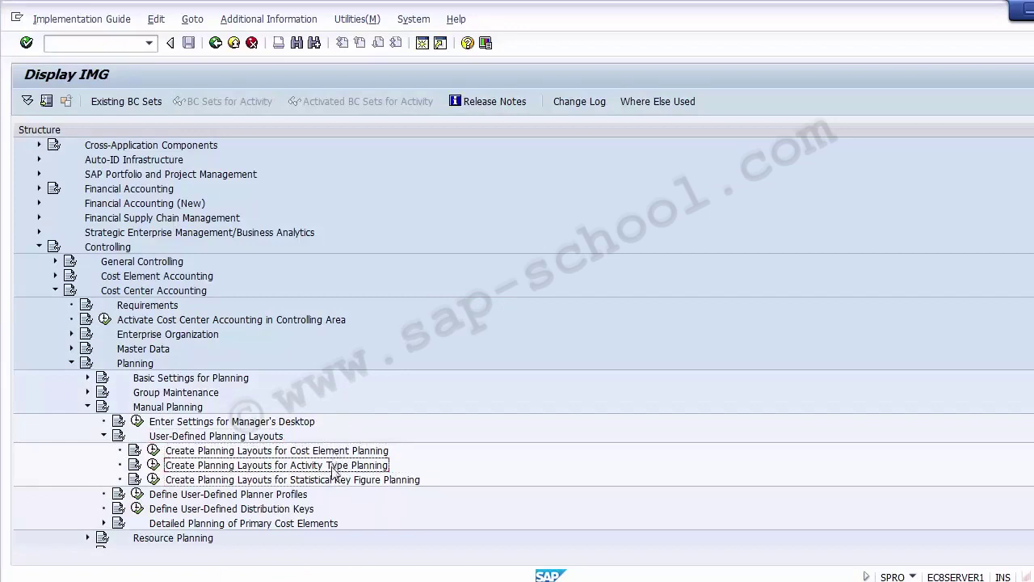
{"action": "left_click", "coordinate": [334, 479]}
{"action": "left_click", "coordinate": [329, 452]}
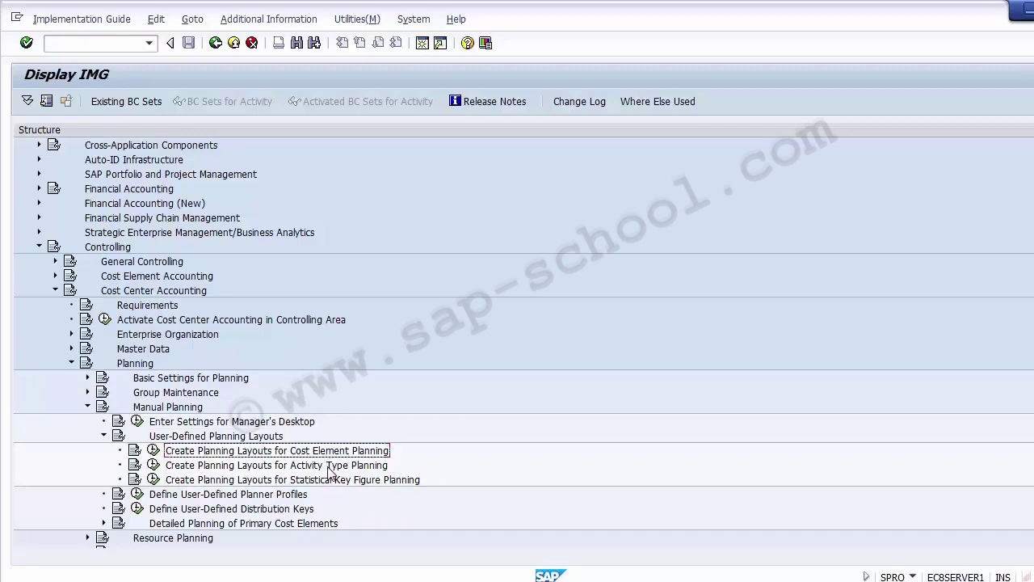
{"action": "left_click", "coordinate": [331, 467]}
{"action": "left_click", "coordinate": [325, 481]}
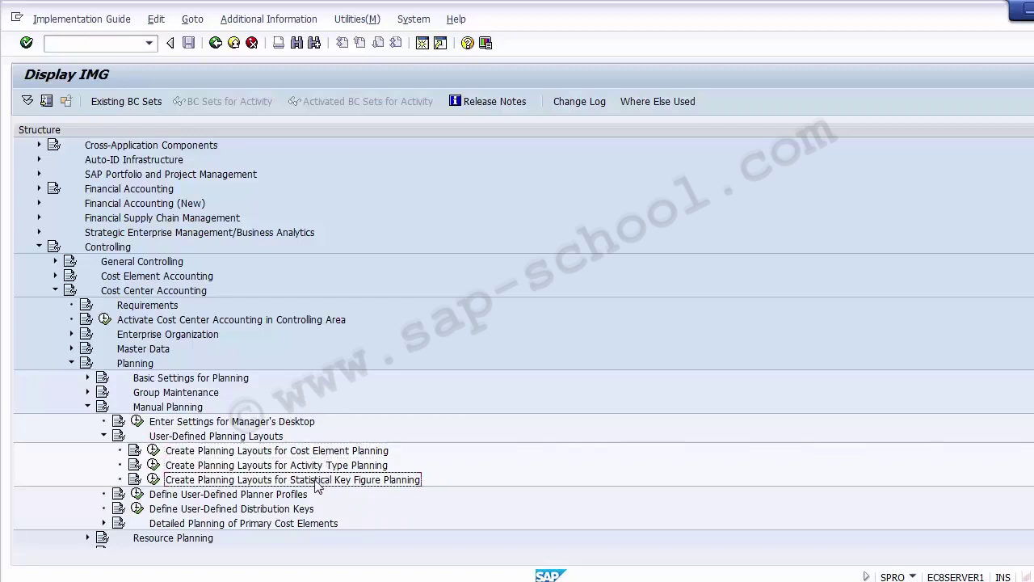
{"action": "left_click", "coordinate": [289, 455]}
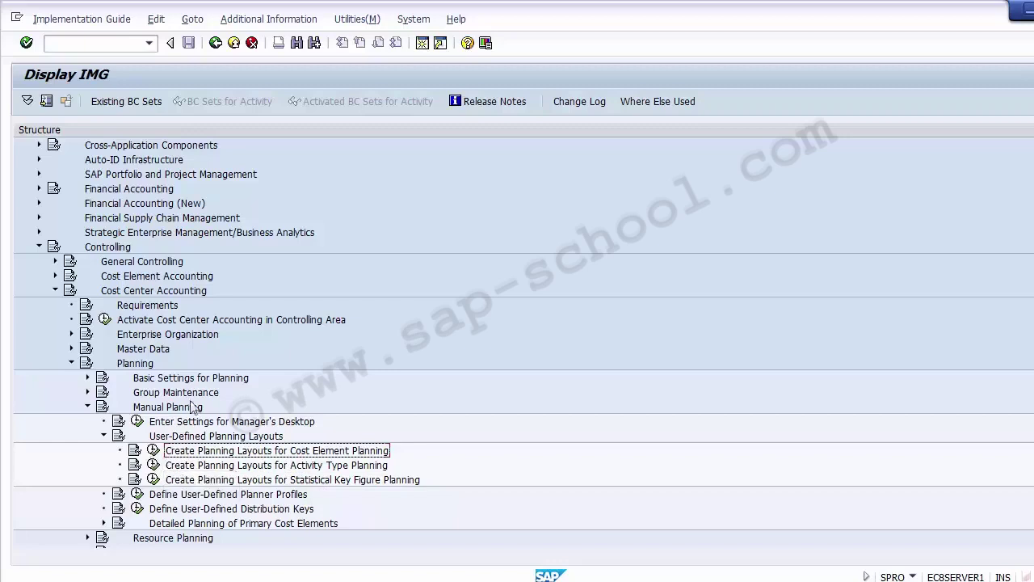
- Execute Create Planning Layouts for Cost Element Planning, glance at the create screen, and open Change planning layout for cost planning
{"action": "left_click", "coordinate": [153, 454]}
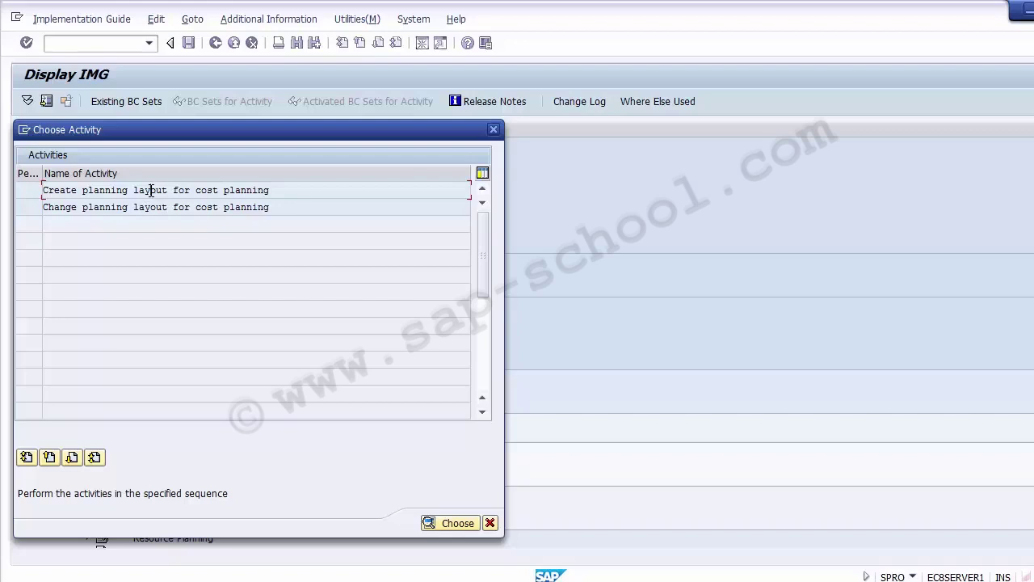
{"action": "double_click", "coordinate": [151, 190]}
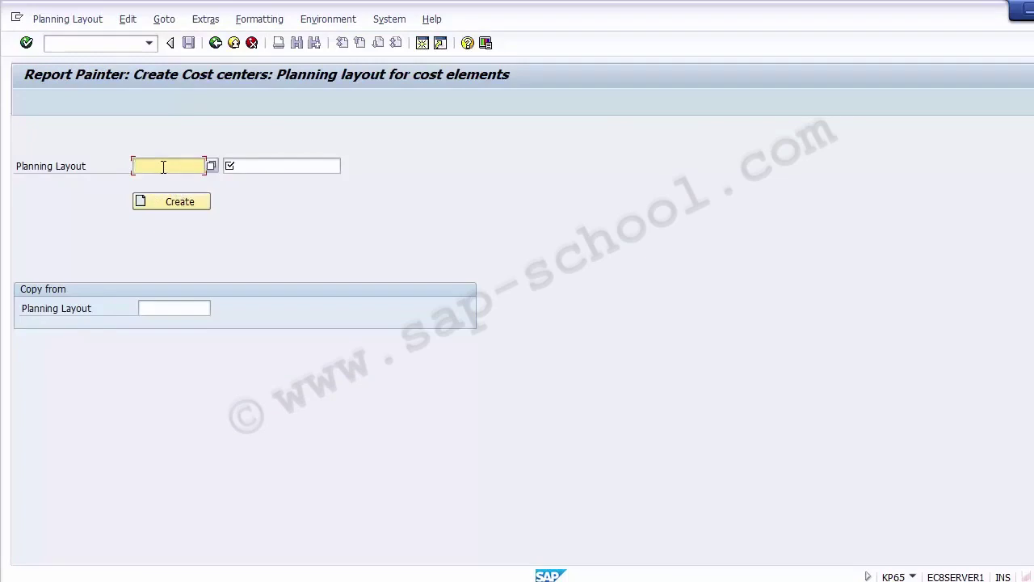
{"action": "left_click", "coordinate": [251, 43]}
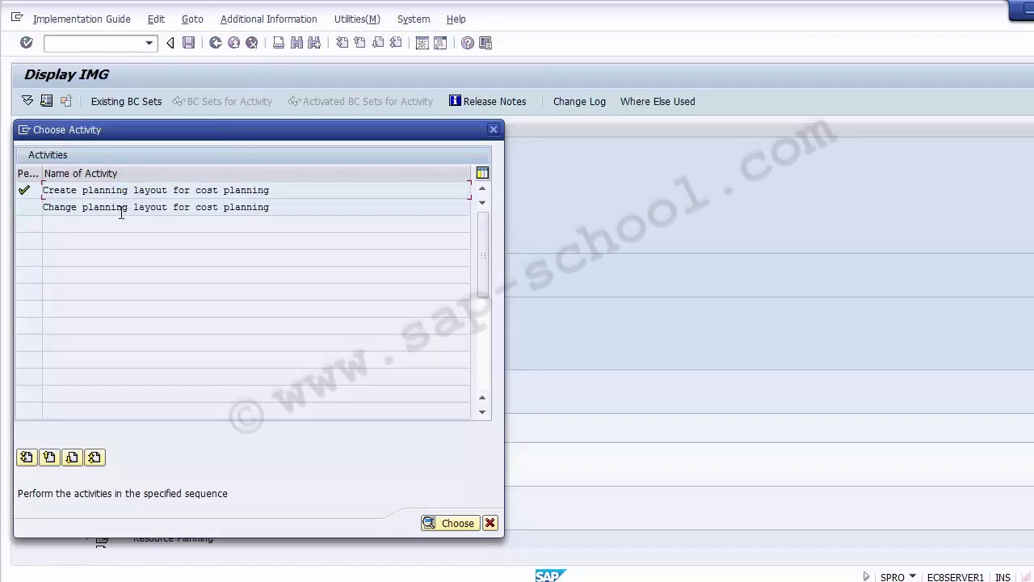
{"action": "left_click", "coordinate": [121, 210]}
{"action": "double_click", "coordinate": [113, 208]}
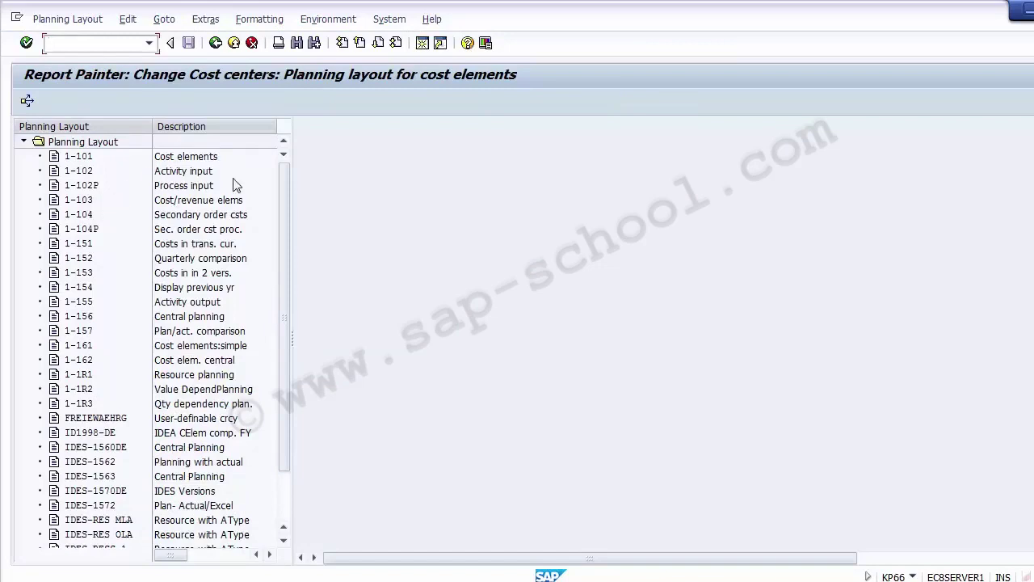
- Review the existing cost element planning layouts and their descriptions from 1-101 through ZRG
{"action": "left_click", "coordinate": [284, 475]}
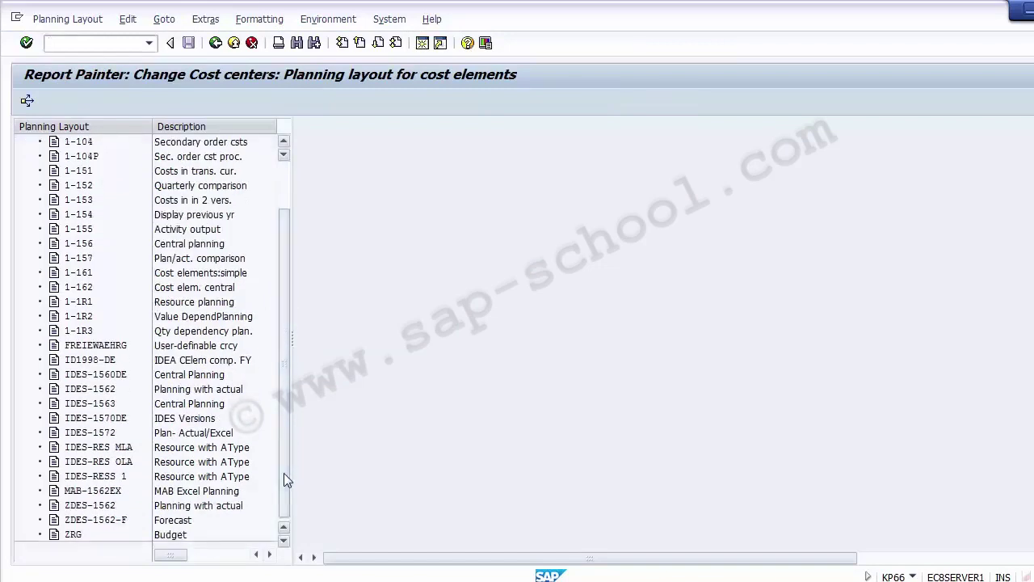
{"action": "left_click_drag", "start_coordinate": [284, 473], "coordinate": [287, 311]}
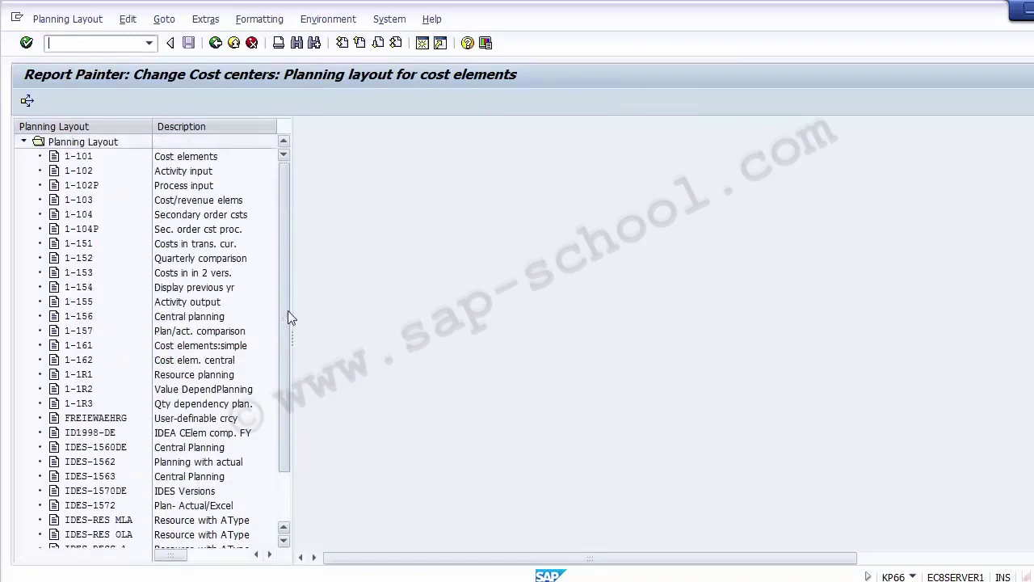
{"action": "left_click", "coordinate": [194, 161]}
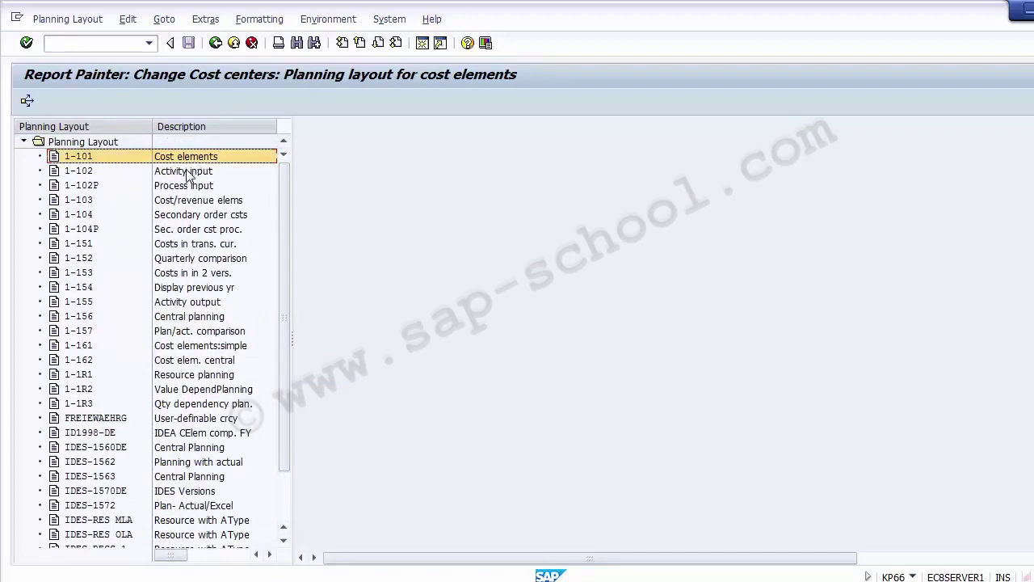
{"action": "left_click", "coordinate": [187, 173]}
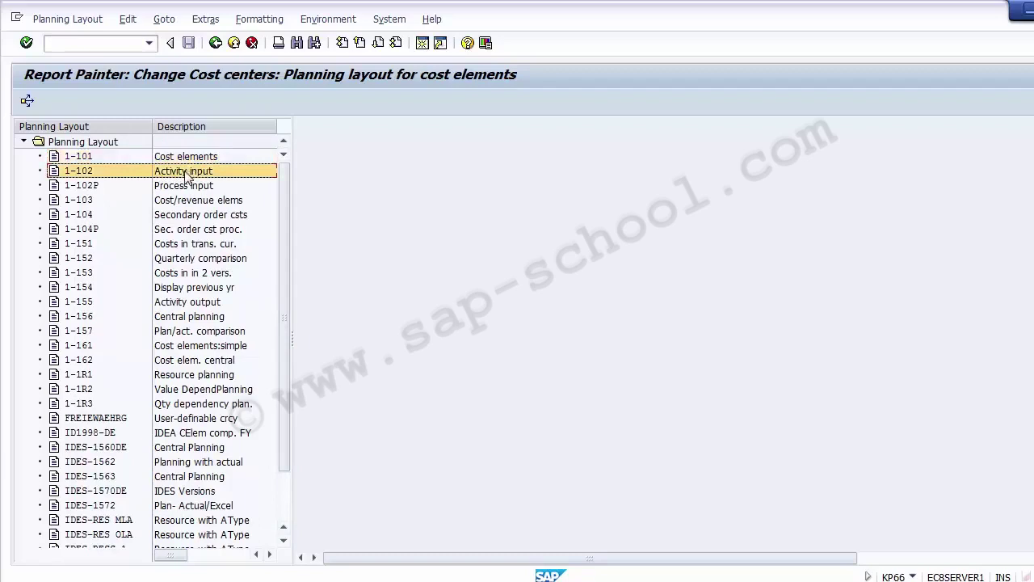
{"action": "left_click", "coordinate": [183, 187]}
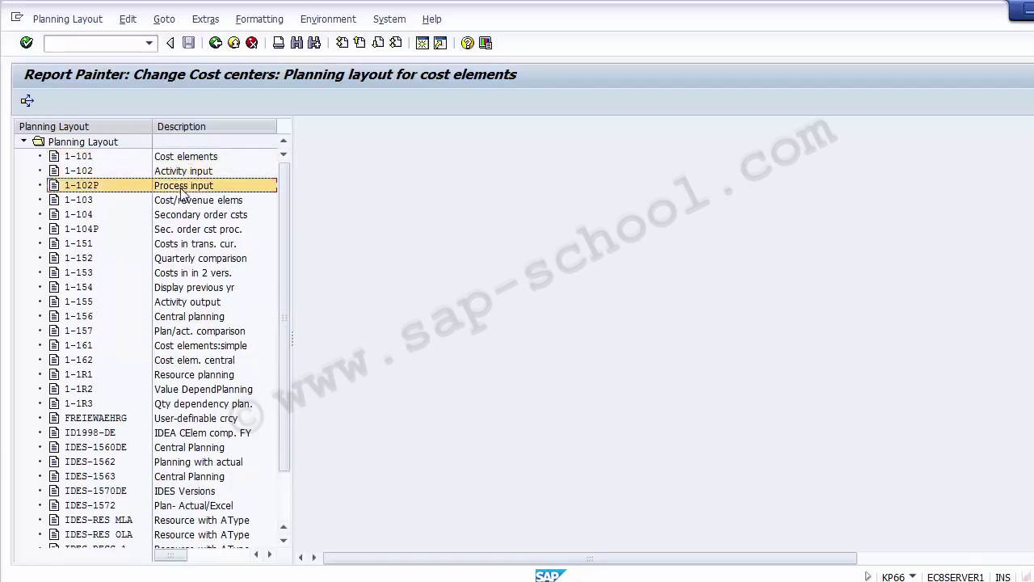
{"action": "left_click", "coordinate": [189, 318]}
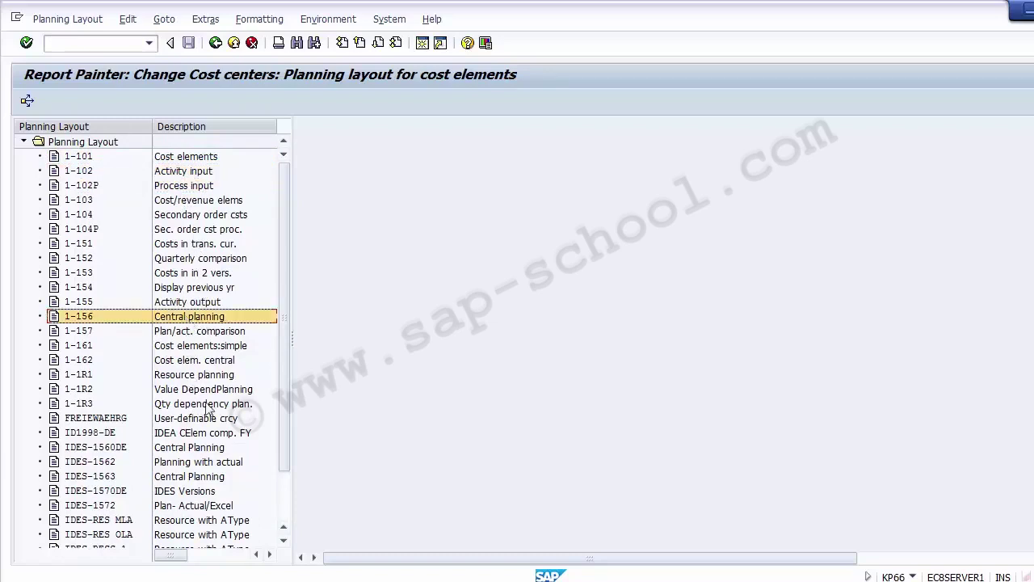
{"action": "left_click", "coordinate": [285, 509]}
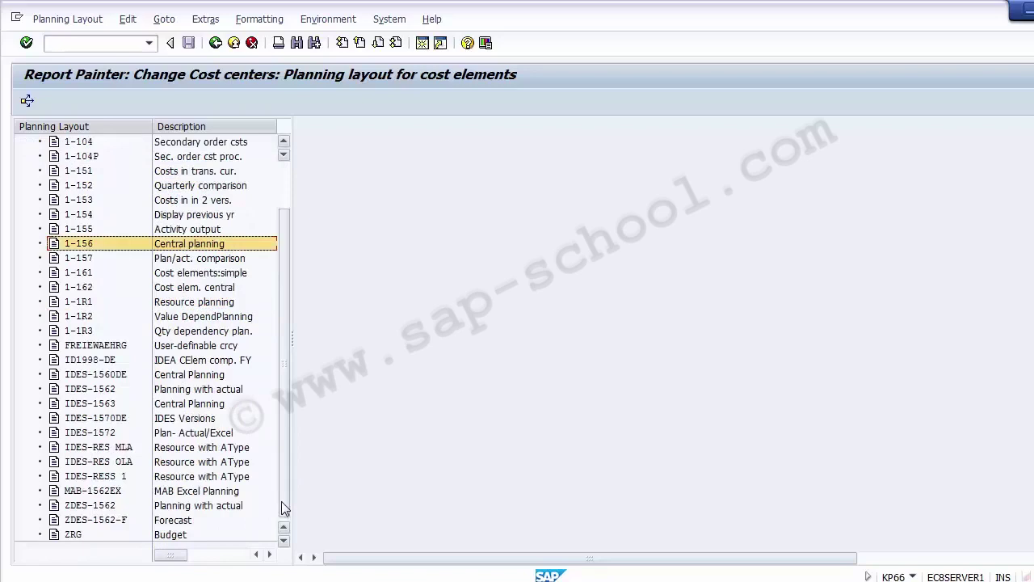
{"action": "left_click_drag", "start_coordinate": [284, 509], "coordinate": [282, 362]}
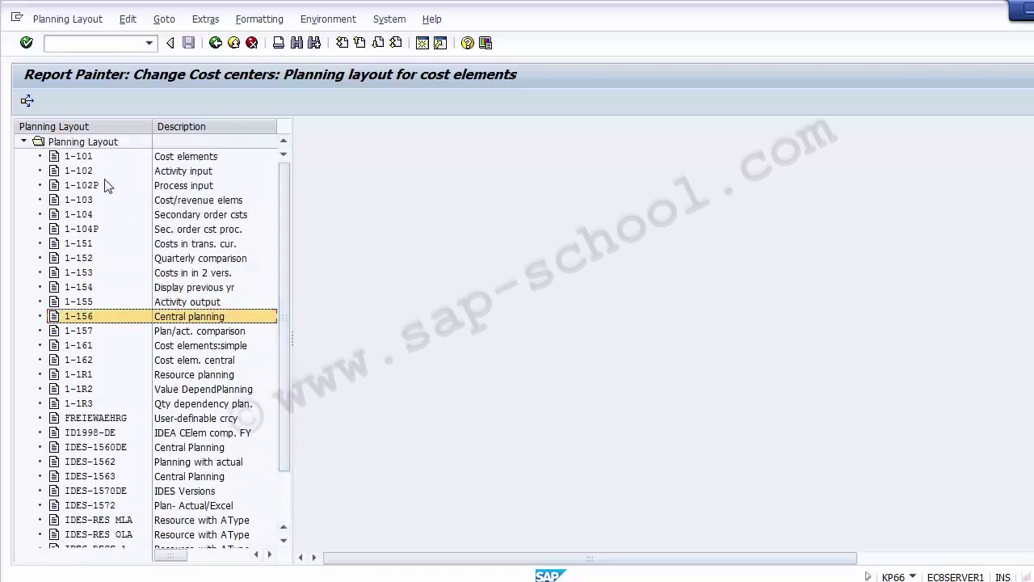
- Try to open planning layout 1-101 (Cost elements) for changing and return to the activity selection
{"action": "left_click", "coordinate": [79, 156]}
{"action": "left_click", "coordinate": [58, 21]}
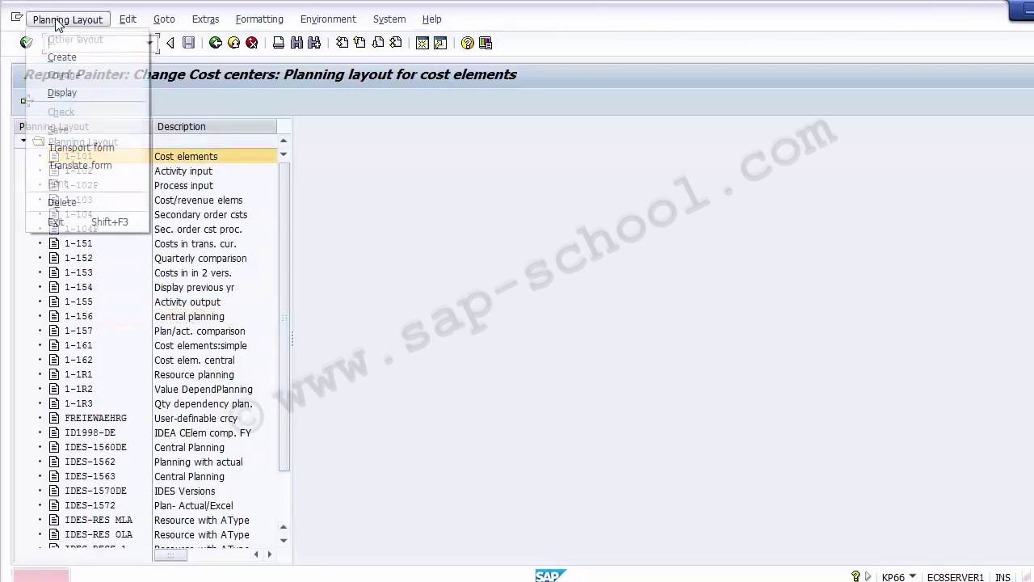
{"action": "left_click", "coordinate": [387, 305]}
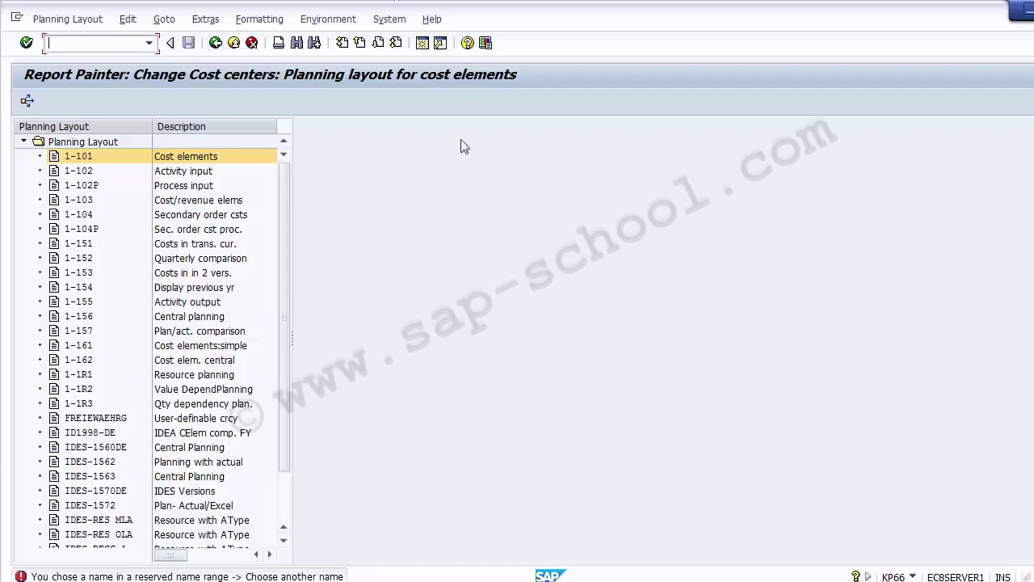
{"action": "left_click", "coordinate": [215, 42]}
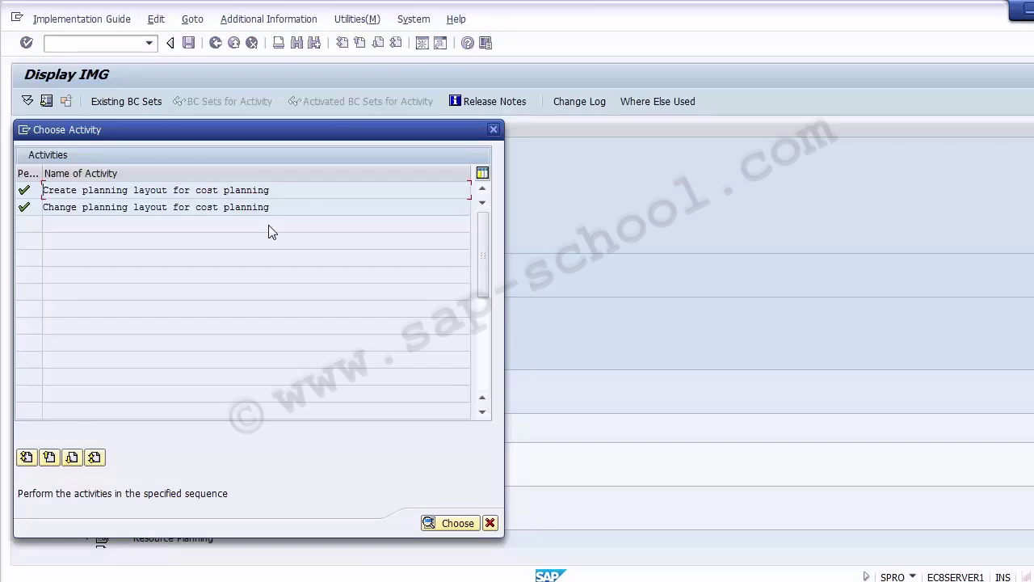
- Open Create planning layout for cost planning and set the planning layout name to Z-101
{"action": "double_click", "coordinate": [227, 190]}
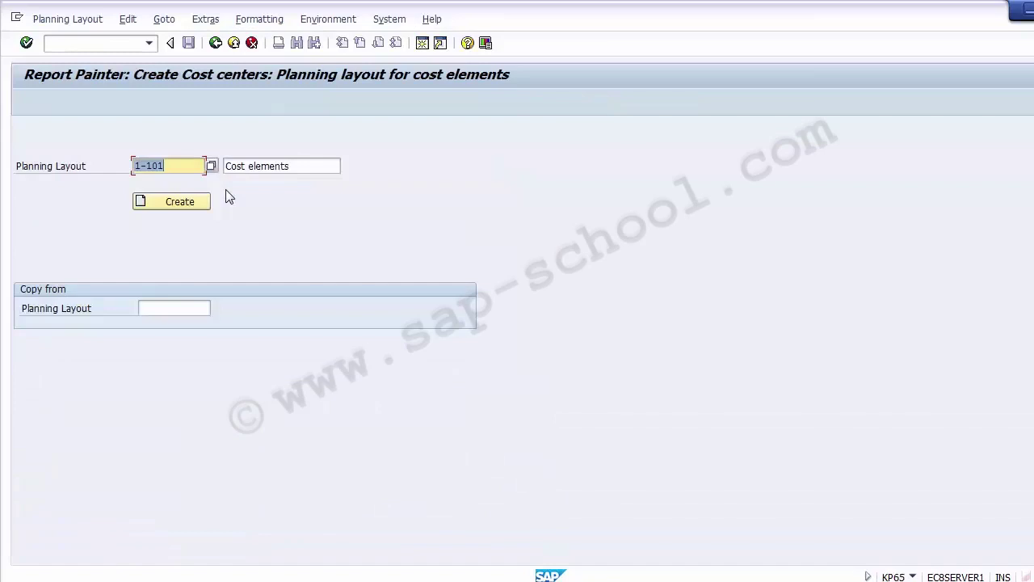
{"action": "left_click", "coordinate": [190, 166]}
{"action": "type", "text": "Z"}
{"action": "key", "text": "Delete"}
- Set the description of layout Z-101 to "Cost elemnt Planning" and create the layout
{"action": "left_click", "coordinate": [295, 168]}
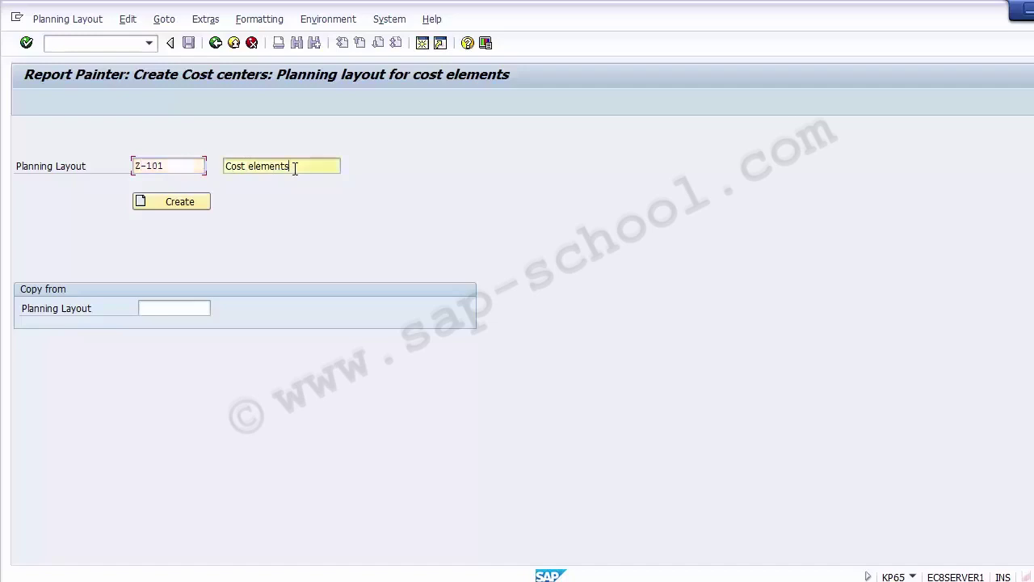
{"action": "type", "text": "Planni"}
{"action": "left_click", "coordinate": [289, 166]}
{"action": "key", "text": "BackSpace"}
{"action": "left_click", "coordinate": [273, 167]}
{"action": "key", "text": "BackSpace"}
{"action": "left_click", "coordinate": [327, 166]}
{"action": "type", "text": "ng"}
{"action": "double_click", "coordinate": [173, 166]}
{"action": "left_click", "coordinate": [331, 165]}
{"action": "left_click_drag", "start_coordinate": [331, 166], "coordinate": [213, 166]}
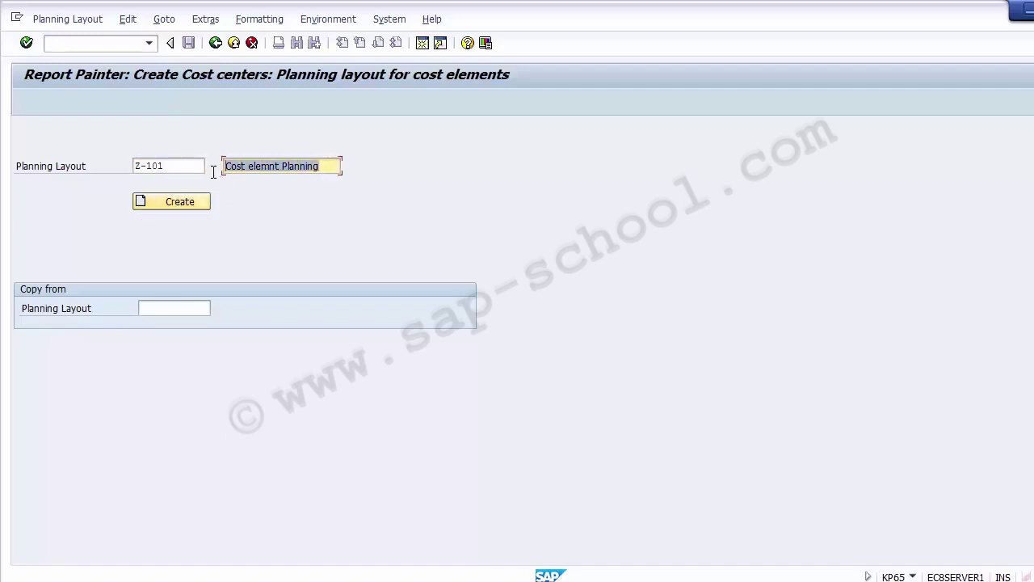
{"action": "left_click", "coordinate": [172, 203]}
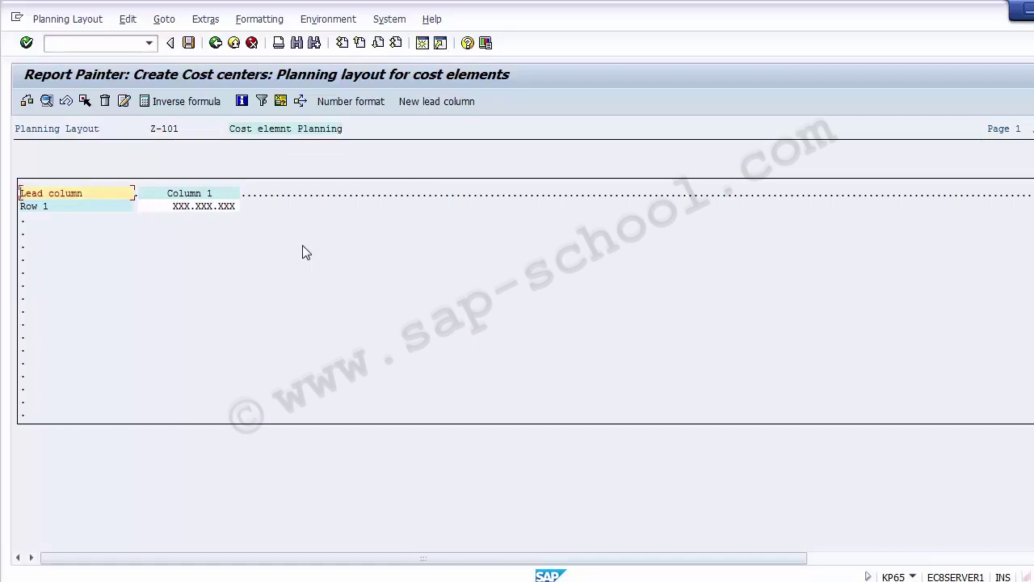
{"action": "left_click", "coordinate": [128, 21]}
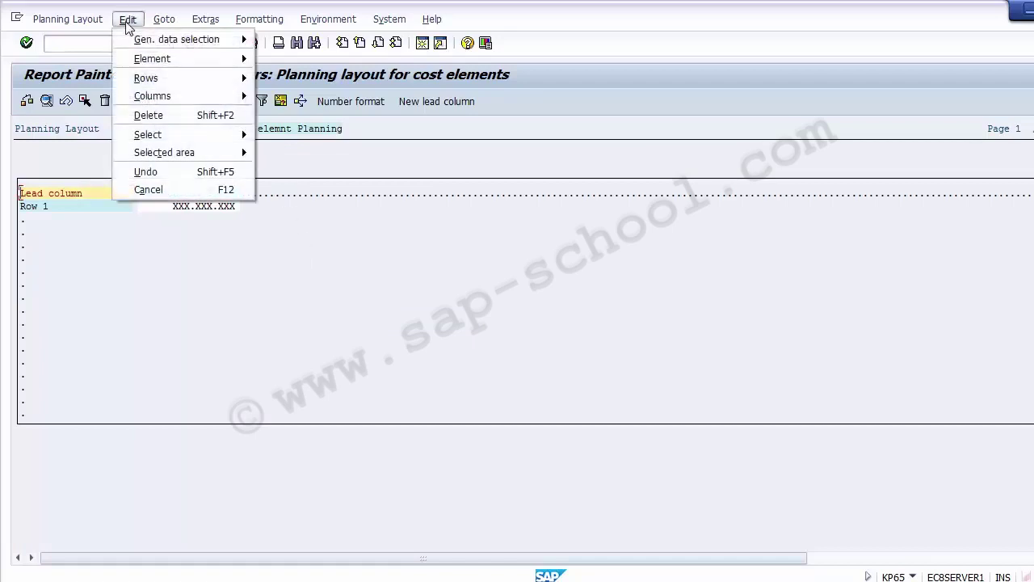
{"action": "mouse_move", "coordinate": [143, 37]}
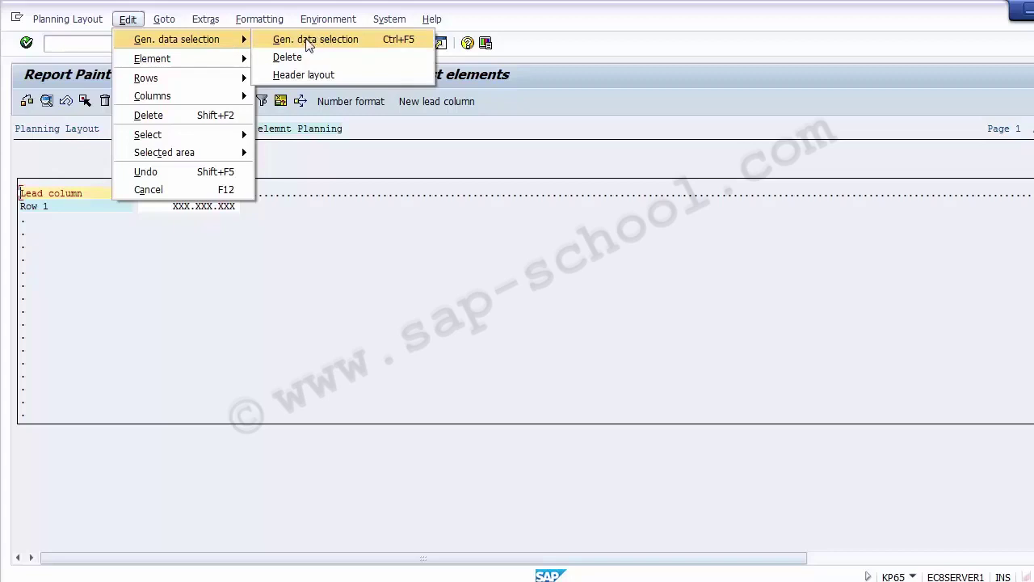
{"action": "left_click", "coordinate": [135, 16]}
{"action": "left_click", "coordinate": [128, 20]}
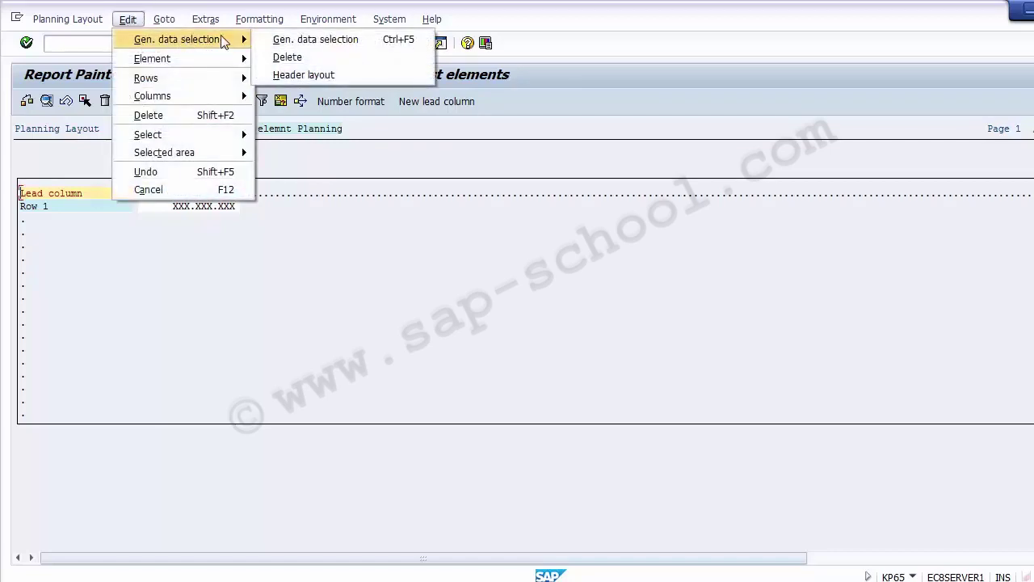
{"action": "left_click", "coordinate": [323, 40]}
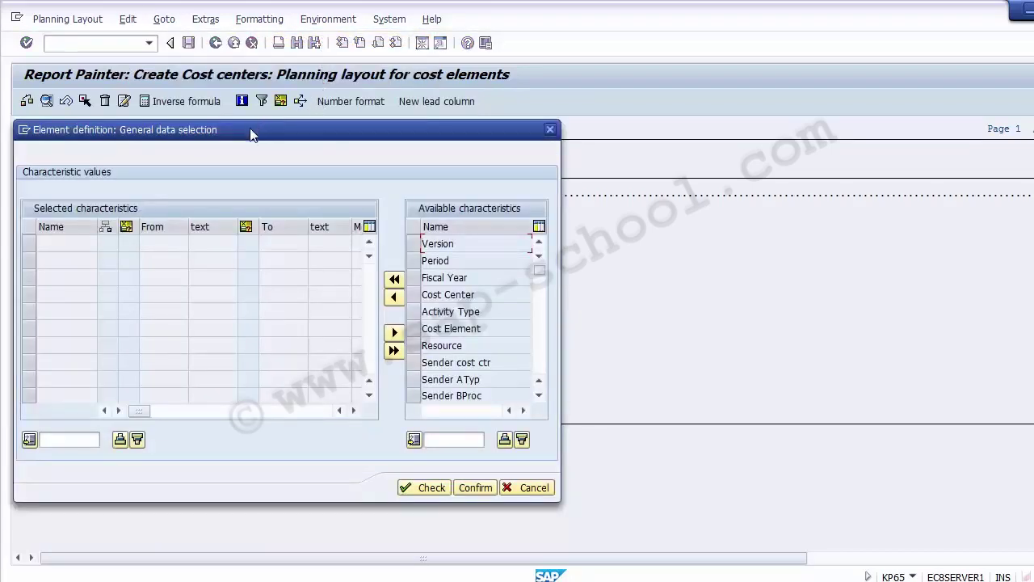
{"action": "left_click_drag", "start_coordinate": [251, 135], "coordinate": [329, 118]}
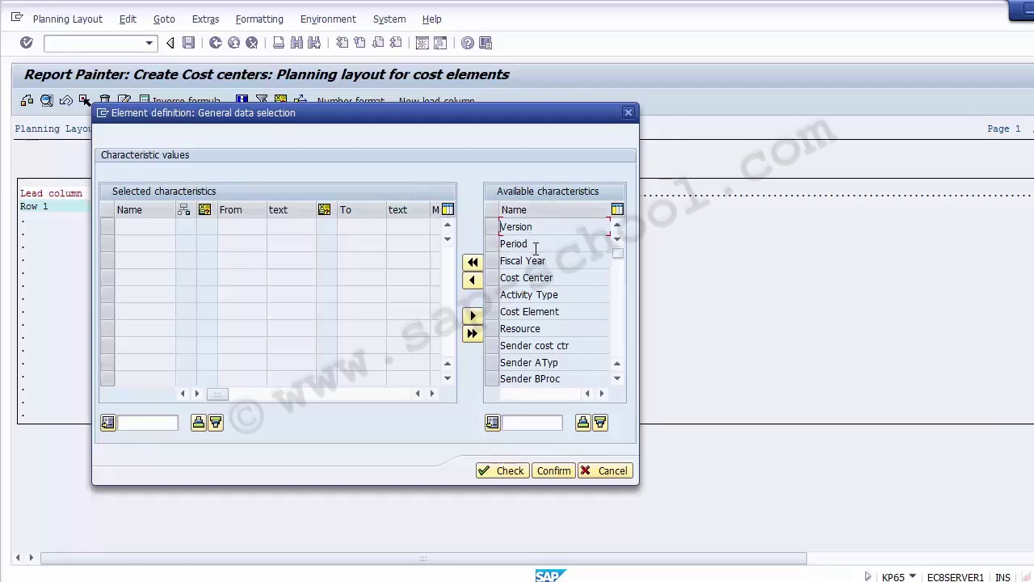
{"action": "left_click", "coordinate": [493, 229]}
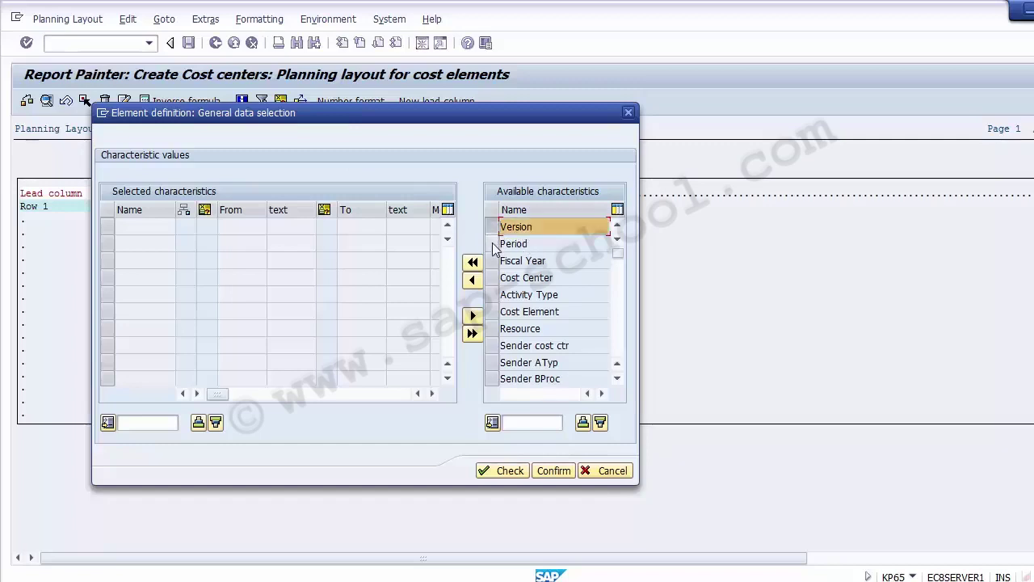
{"action": "left_click", "coordinate": [493, 246], "text": "shift"}
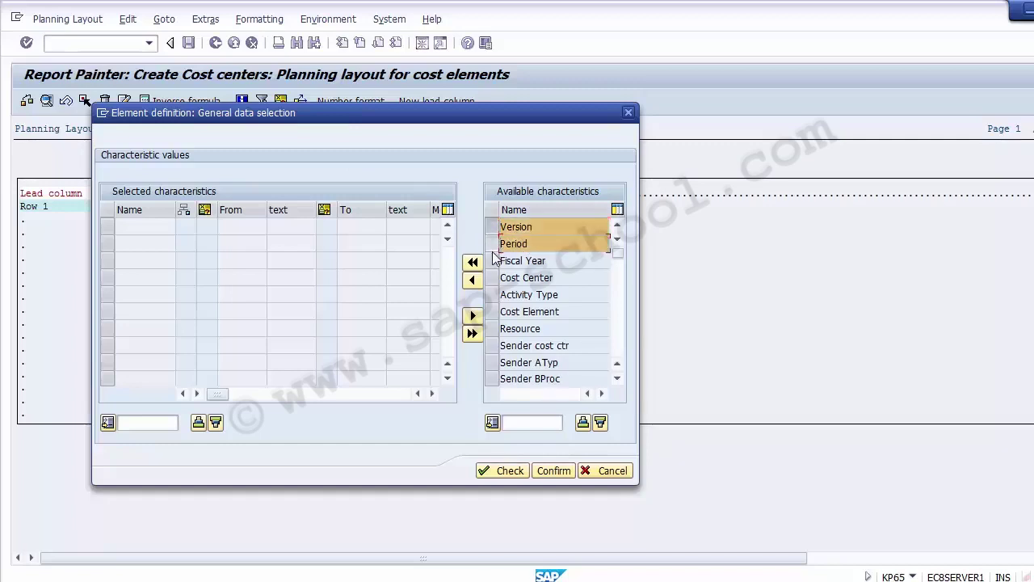
{"action": "left_click", "coordinate": [493, 260], "text": "shift"}
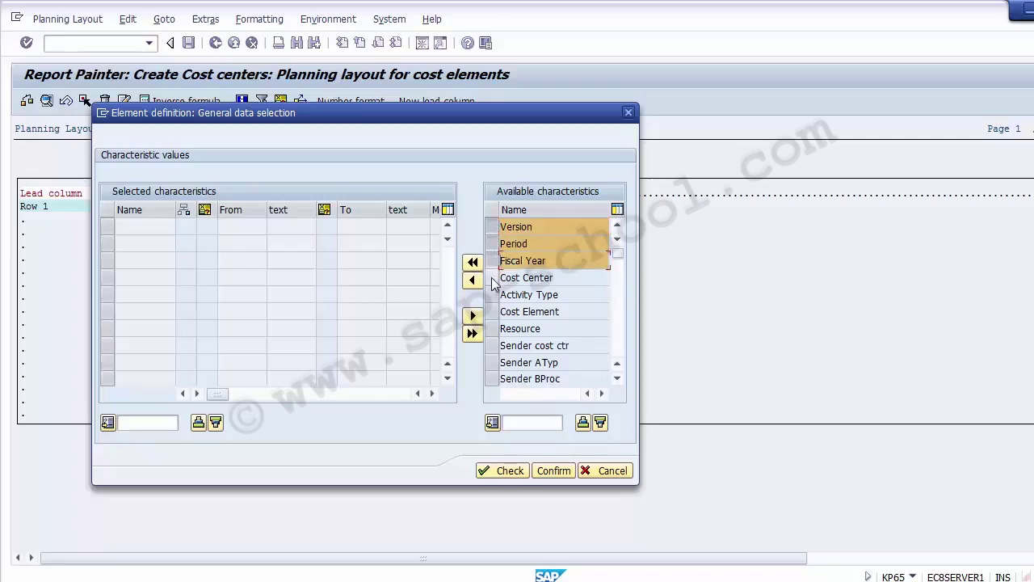
{"action": "left_click", "coordinate": [493, 277], "text": "shift"}
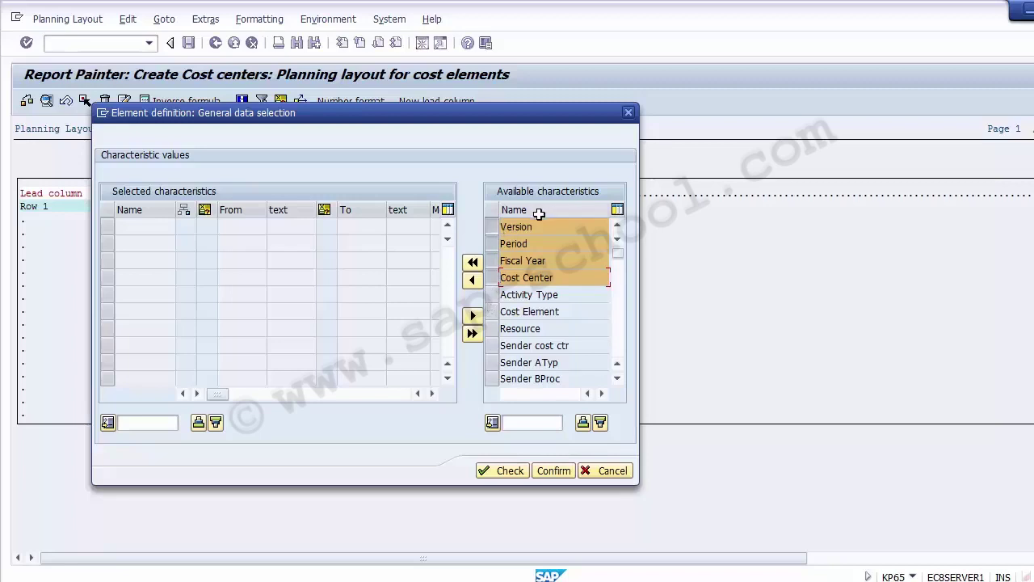
{"action": "left_click", "coordinate": [492, 228]}
{"action": "left_click", "coordinate": [492, 244]}
{"action": "left_click", "coordinate": [492, 262]}
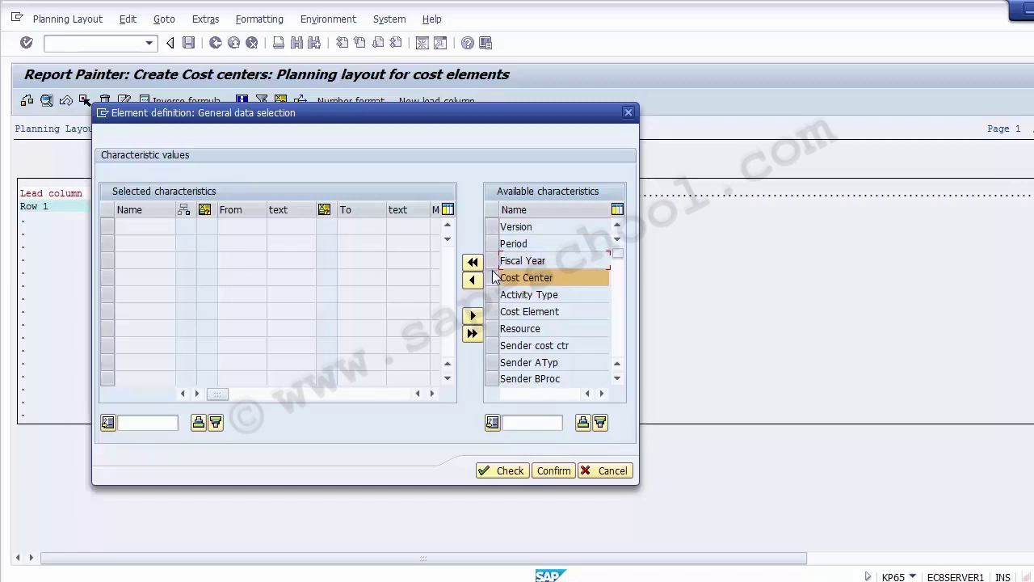
{"action": "left_click", "coordinate": [492, 277]}
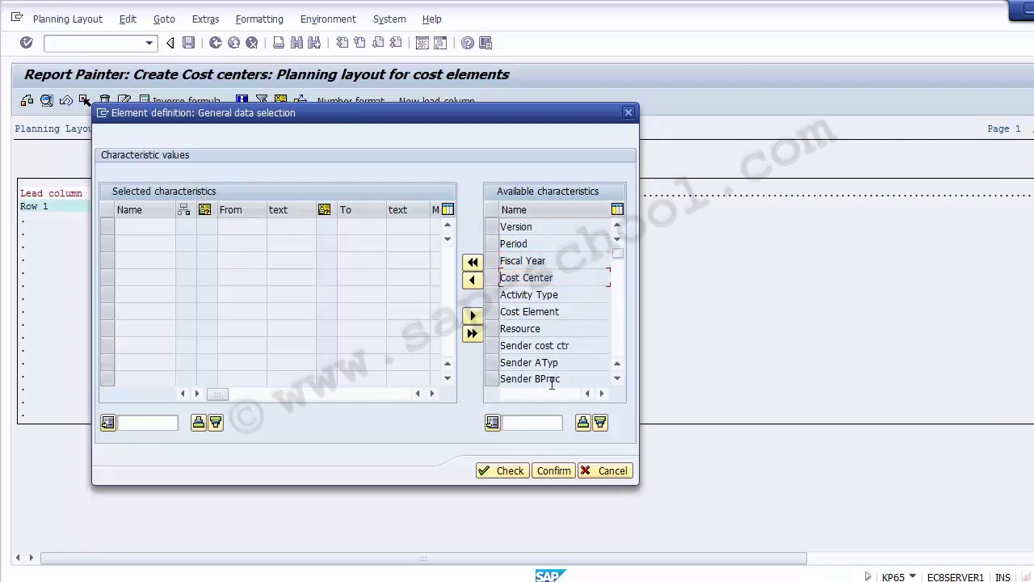
{"action": "left_click", "coordinate": [602, 471]}
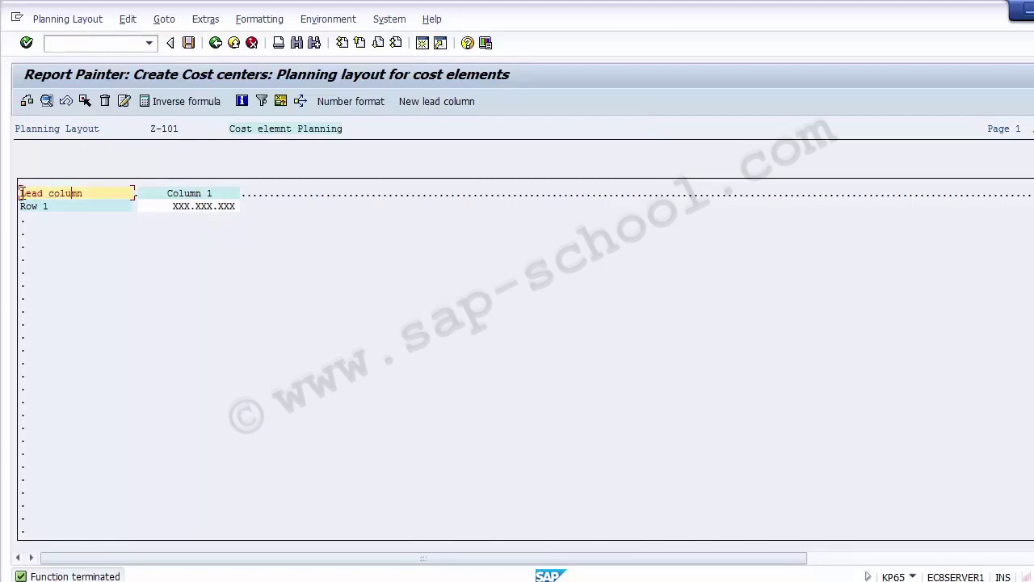
- Open the lead column's element definition and add Cost Element to its selected characteristics
{"action": "left_click_drag", "start_coordinate": [20, 194], "coordinate": [109, 199]}
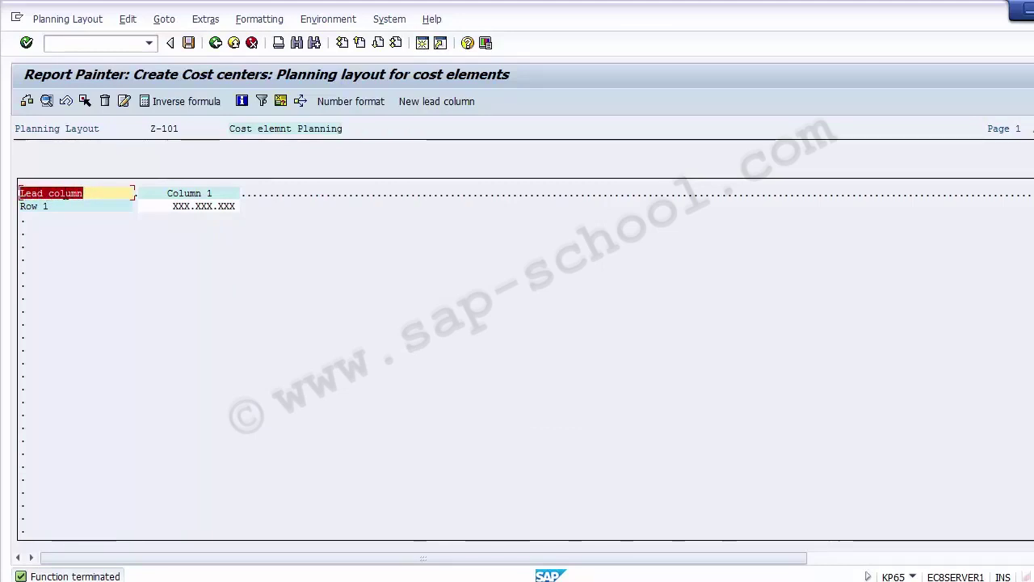
{"action": "left_click", "coordinate": [66, 194]}
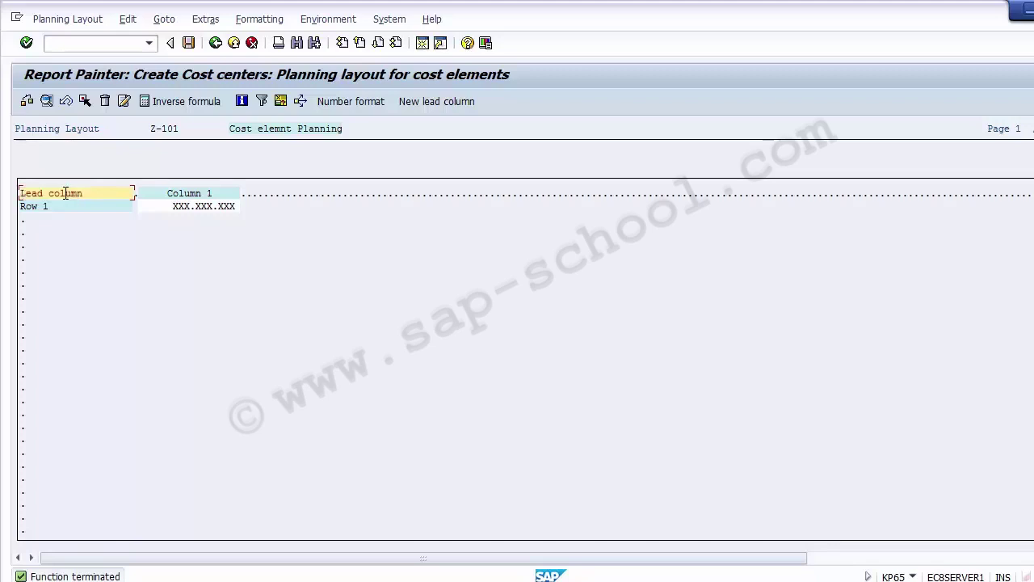
{"action": "double_click", "coordinate": [65, 194]}
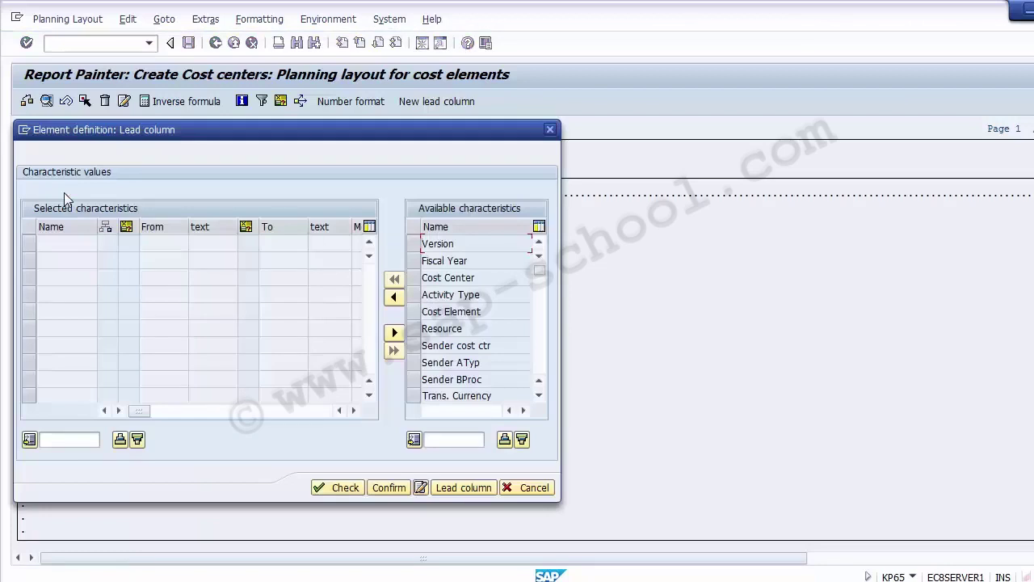
{"action": "left_click", "coordinate": [414, 311]}
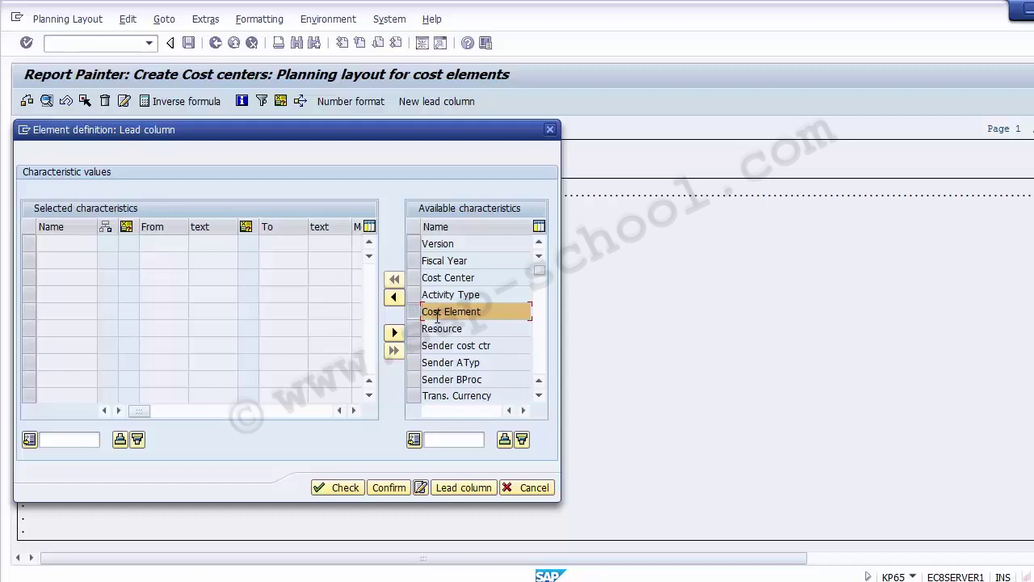
{"action": "left_click", "coordinate": [393, 299]}
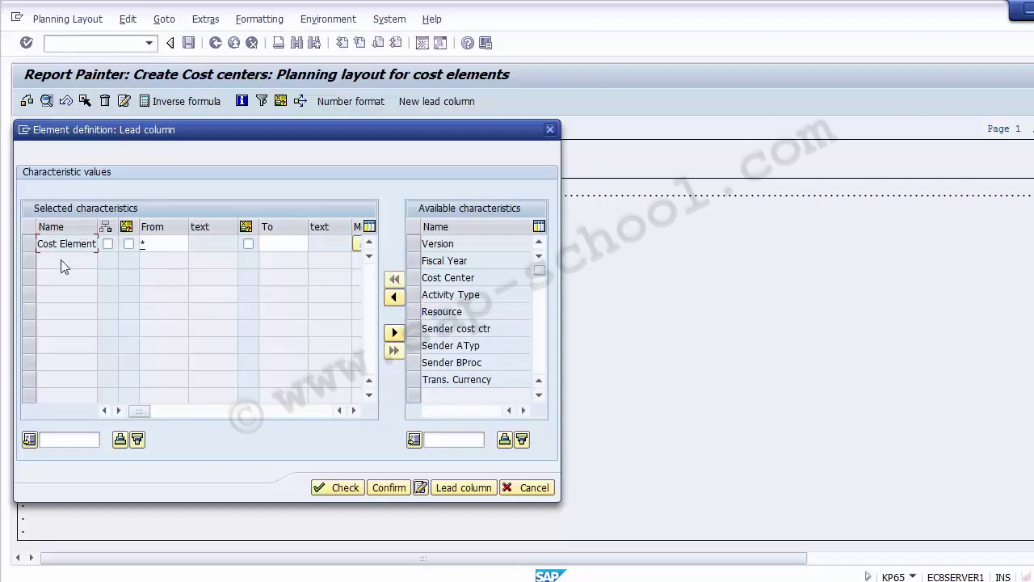
- Turn on the group and variable options for the Cost Element characteristic and set its From value to local variable 1
{"action": "left_click", "coordinate": [32, 244]}
{"action": "left_click", "coordinate": [31, 244]}
{"action": "left_click", "coordinate": [107, 244]}
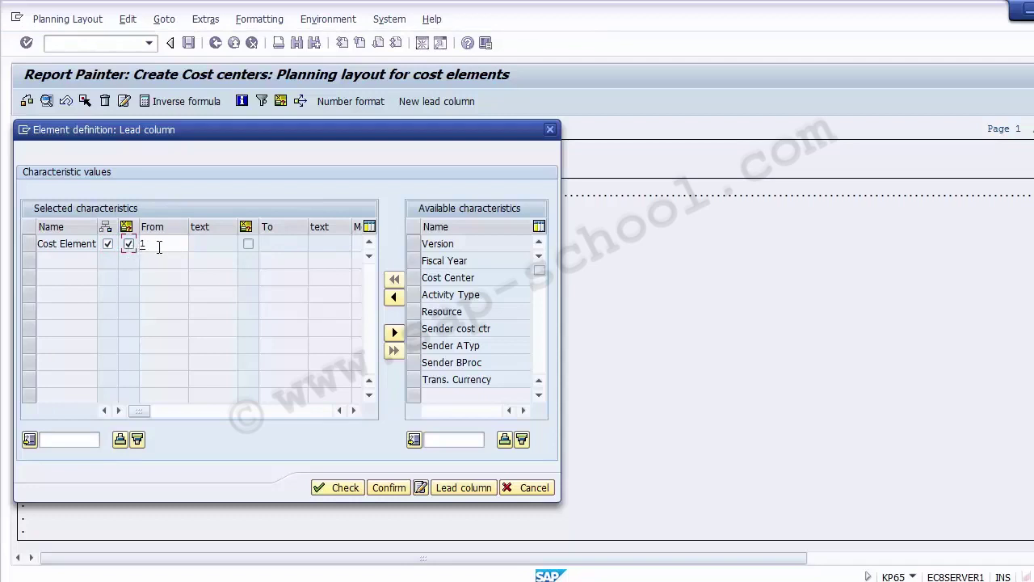
{"action": "left_click", "coordinate": [159, 246]}
{"action": "left_click", "coordinate": [194, 244]}
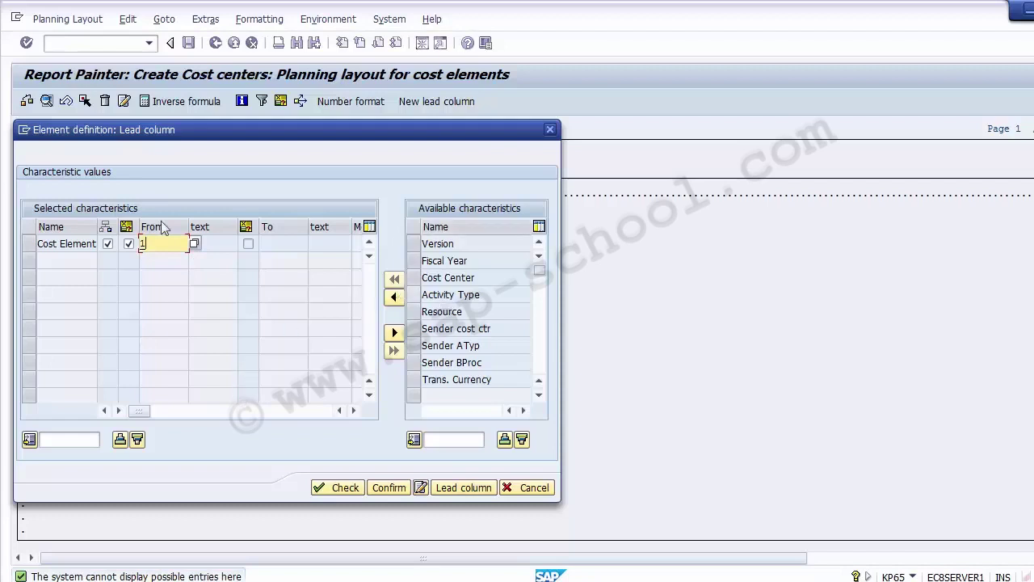
{"action": "left_click", "coordinate": [106, 226]}
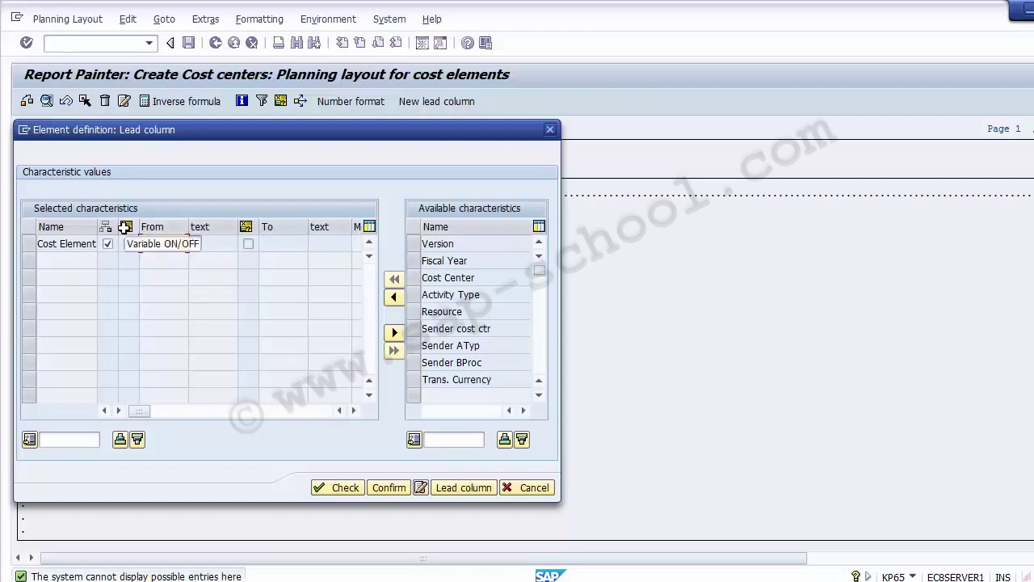
{"action": "left_click", "coordinate": [125, 226]}
{"action": "left_click", "coordinate": [153, 242]}
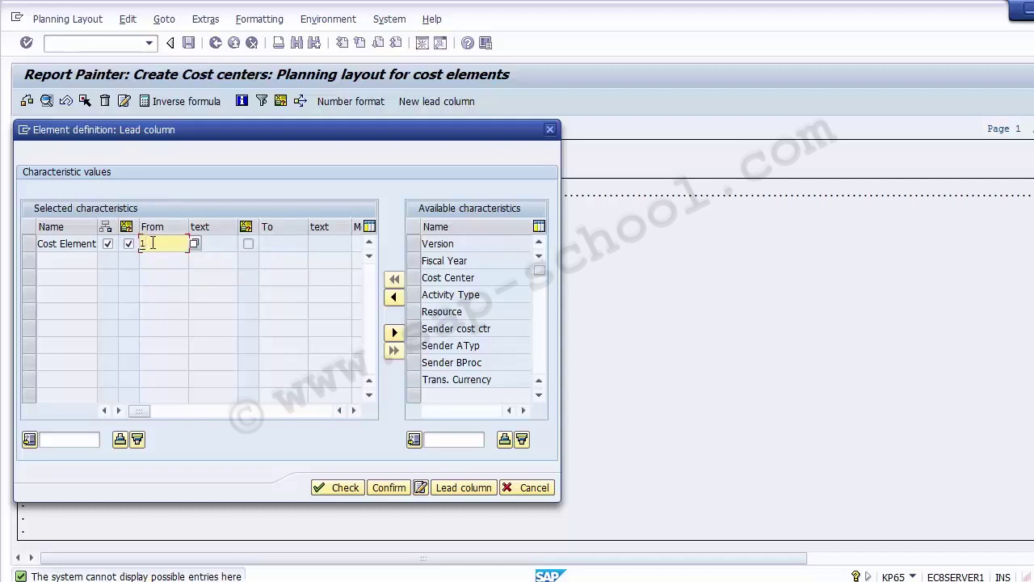
{"action": "type", "text": "1"}
{"action": "key", "text": "Return"}
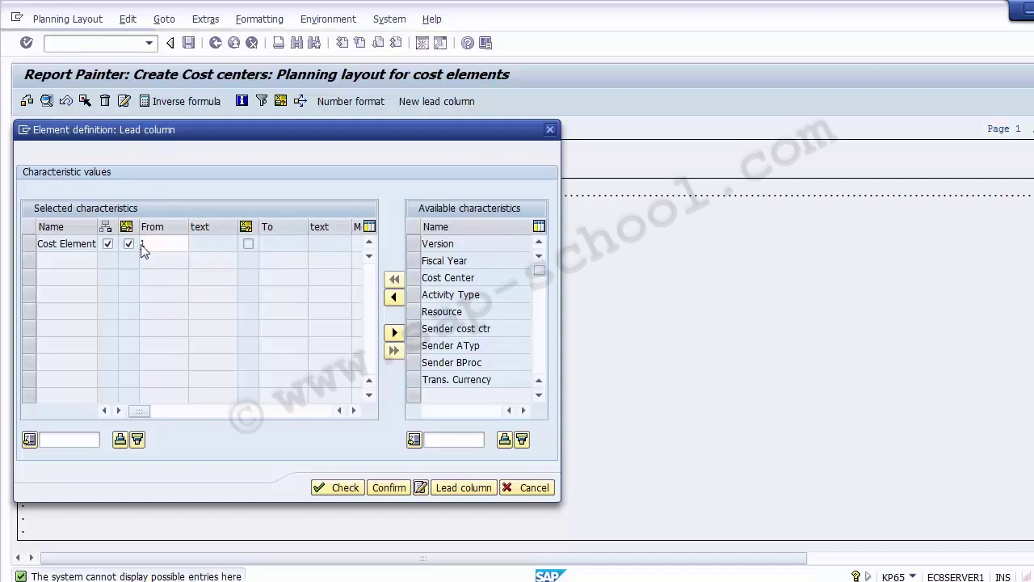
{"action": "left_click", "coordinate": [217, 240]}
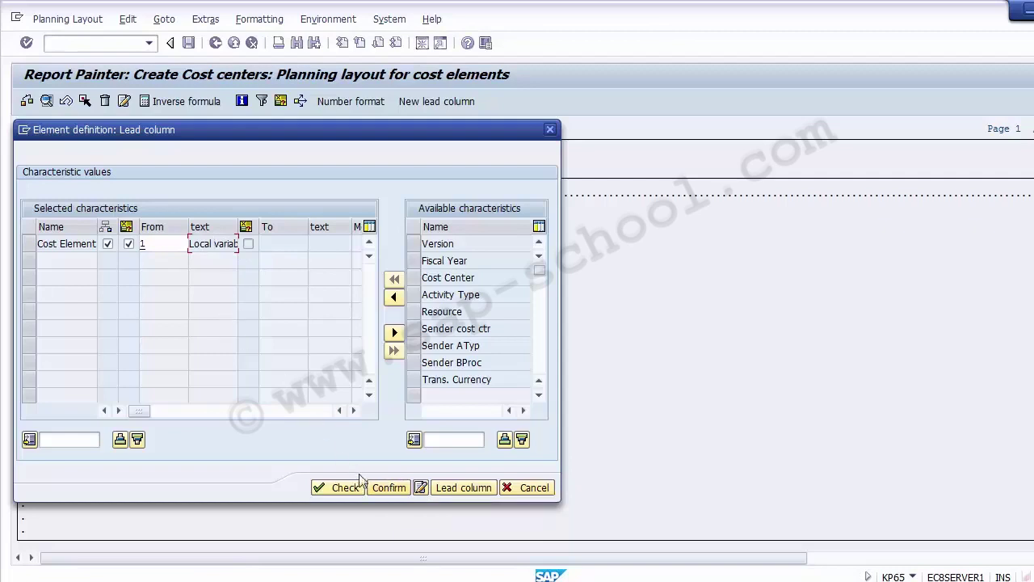
- Confirm the lead column definition with the Cost Element structure set to Characteristic value and name
{"action": "left_click", "coordinate": [388, 488]}
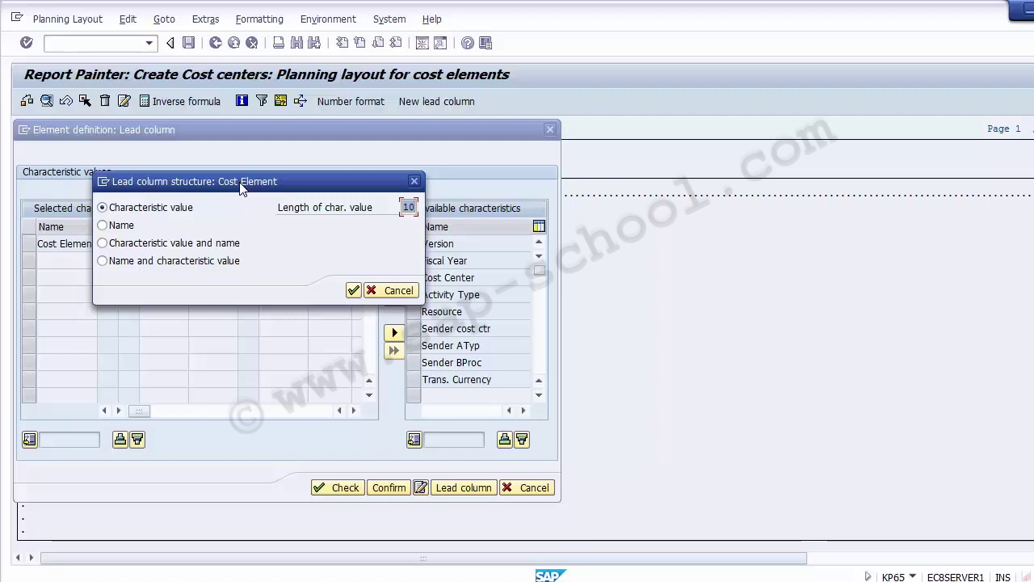
{"action": "left_click", "coordinate": [180, 248]}
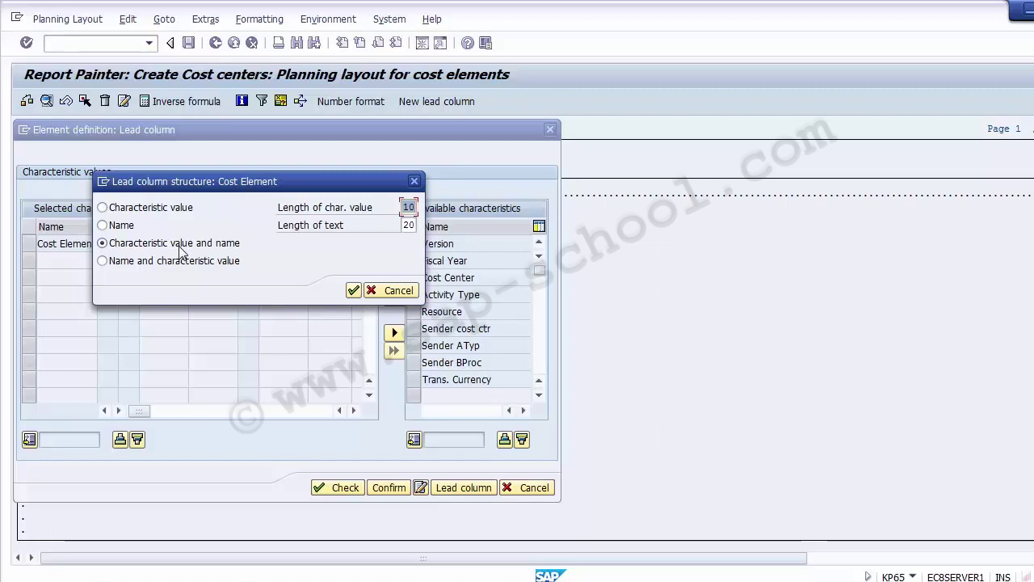
{"action": "left_click", "coordinate": [353, 290]}
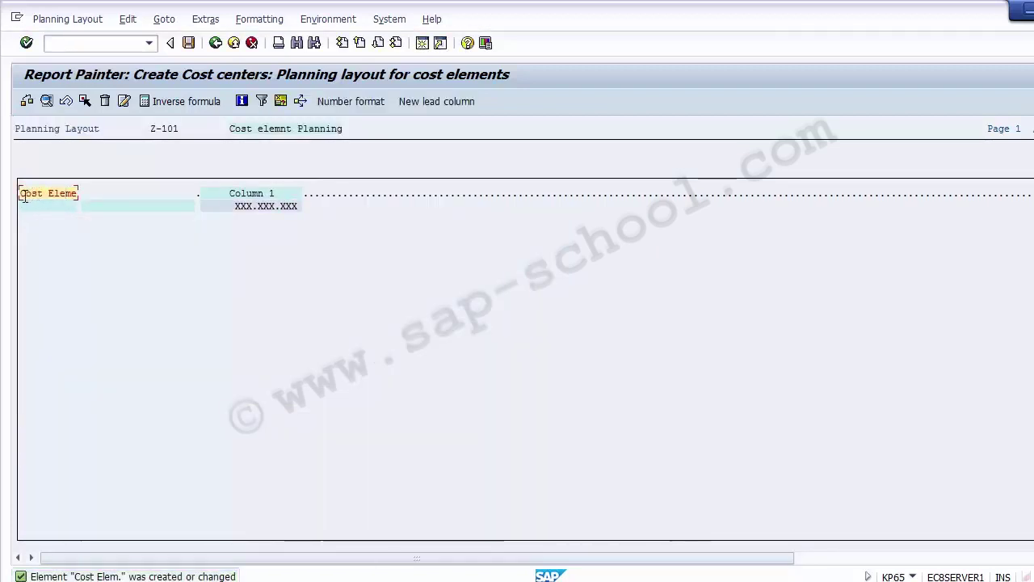
{"action": "left_click_drag", "start_coordinate": [25, 194], "coordinate": [83, 193]}
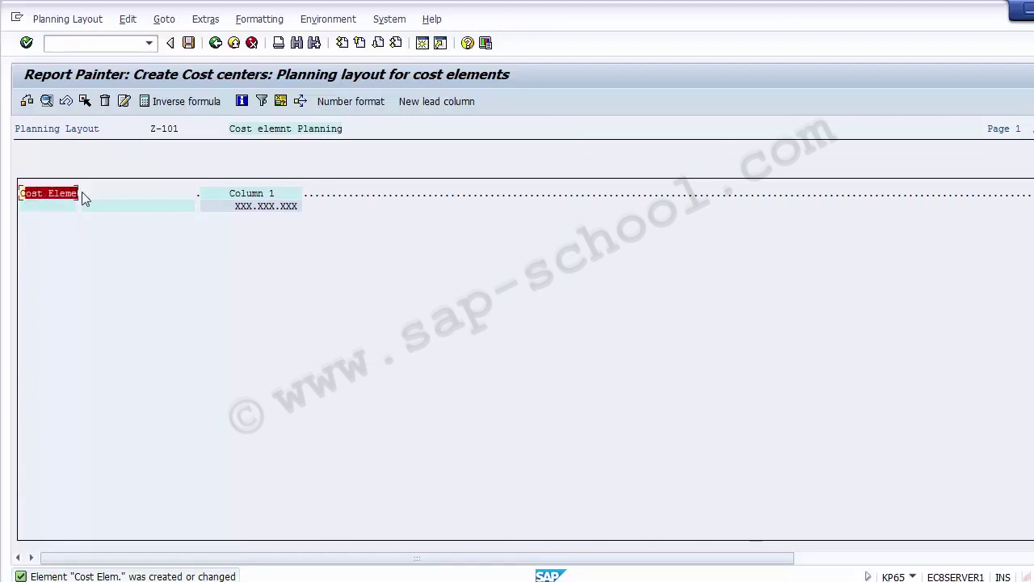
{"action": "left_click", "coordinate": [91, 193]}
{"action": "left_click", "coordinate": [58, 193]}
{"action": "left_click", "coordinate": [255, 196]}
{"action": "left_click", "coordinate": [277, 193]}
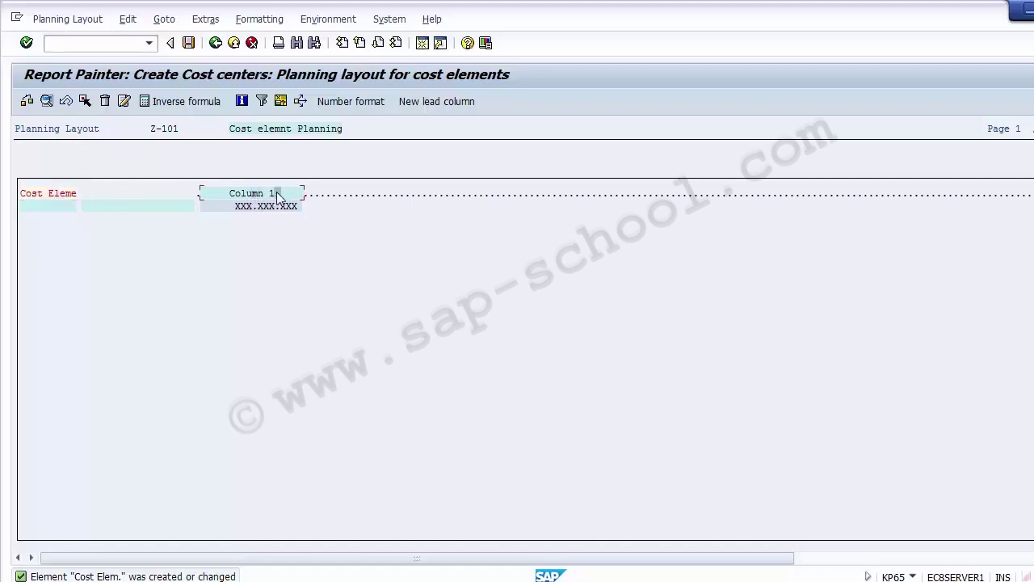
{"action": "left_click", "coordinate": [229, 196]}
- Open the element definition of Column 1 and set its key figure to Total Plan Costs in Object Currency (PWOG)
{"action": "double_click", "coordinate": [257, 197]}
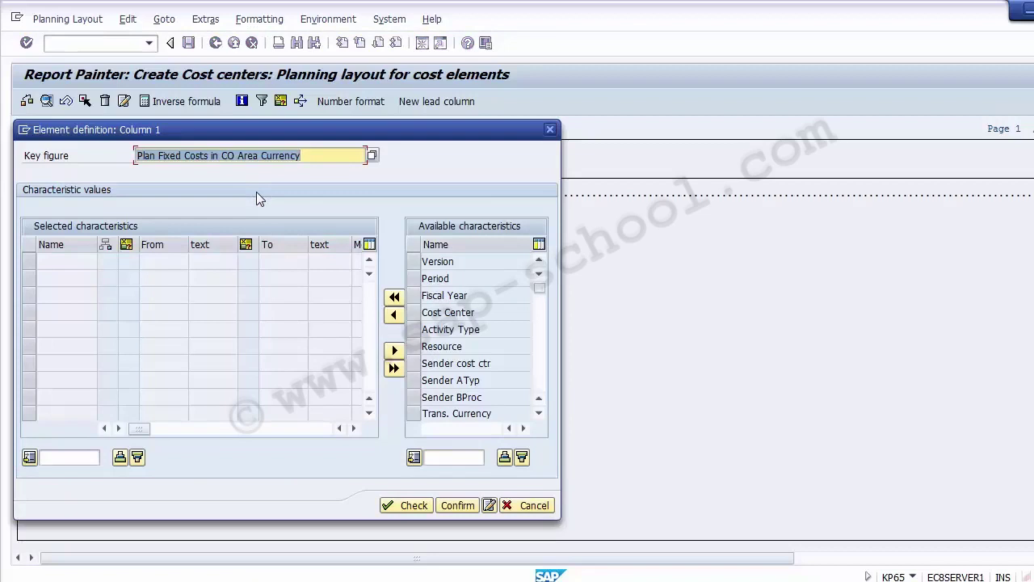
{"action": "left_click", "coordinate": [47, 159]}
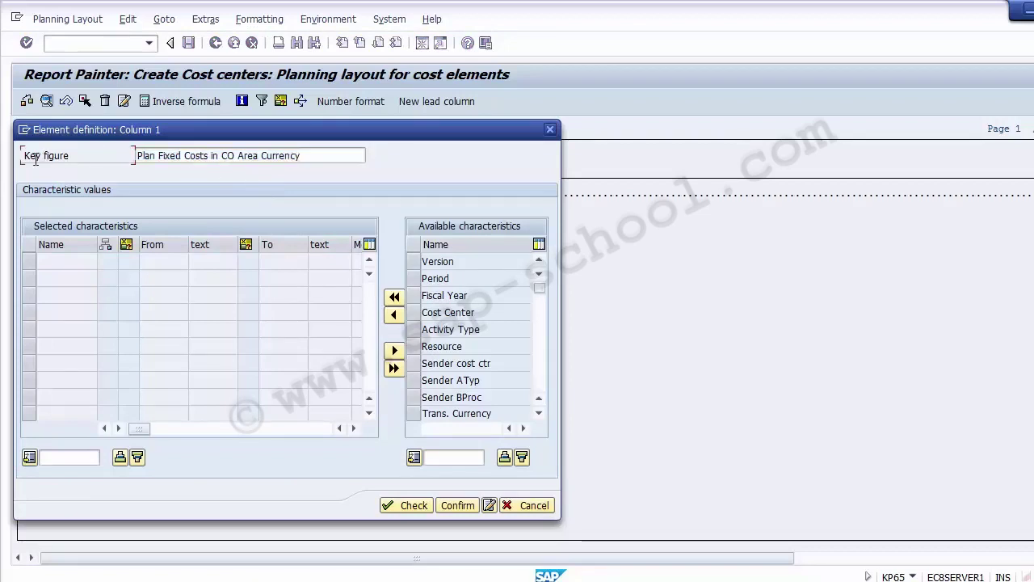
{"action": "left_click_drag", "start_coordinate": [24, 157], "coordinate": [76, 158]}
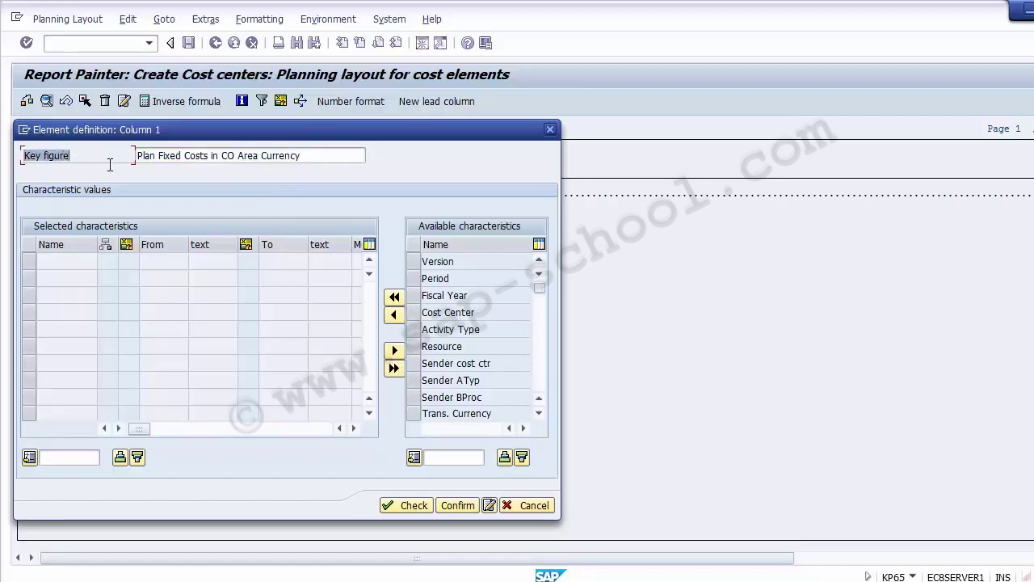
{"action": "left_click", "coordinate": [244, 157]}
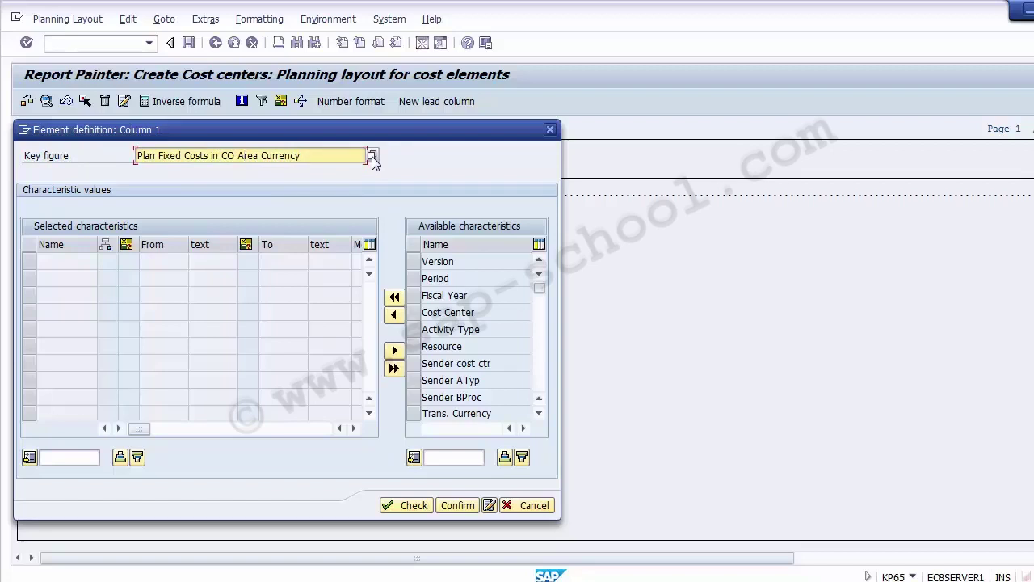
{"action": "left_click", "coordinate": [372, 159]}
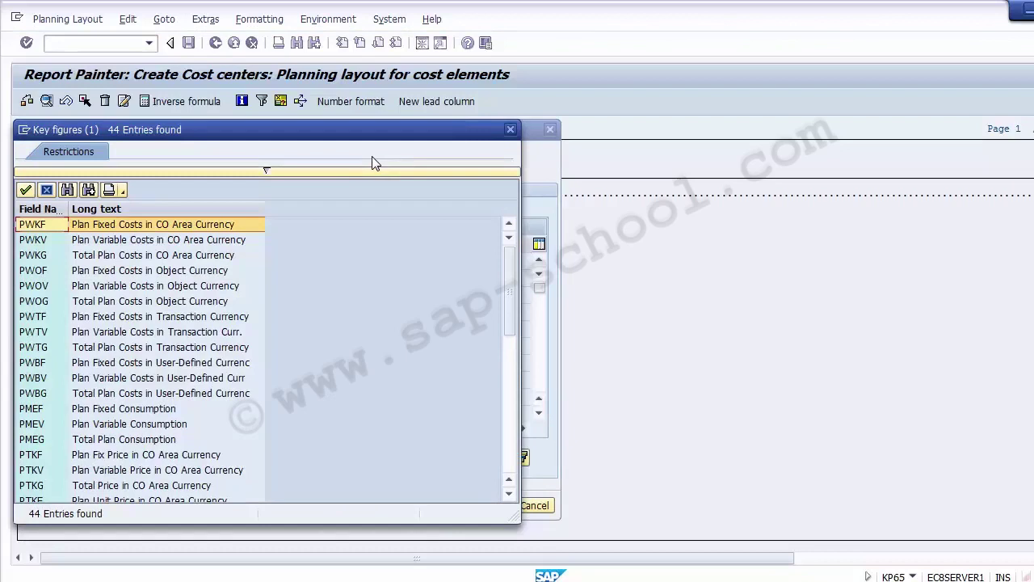
{"action": "left_click", "coordinate": [191, 305]}
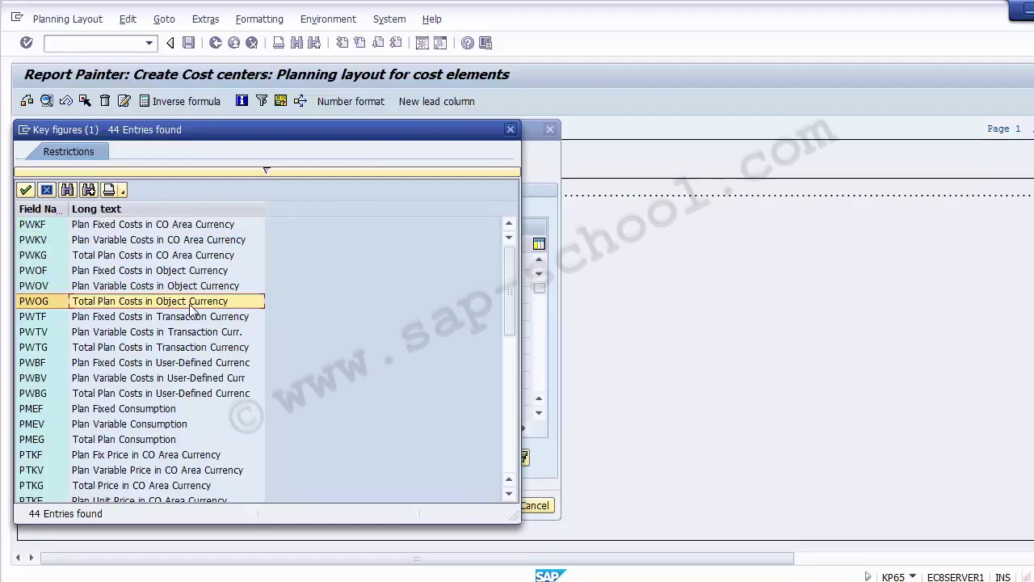
{"action": "double_click", "coordinate": [131, 303]}
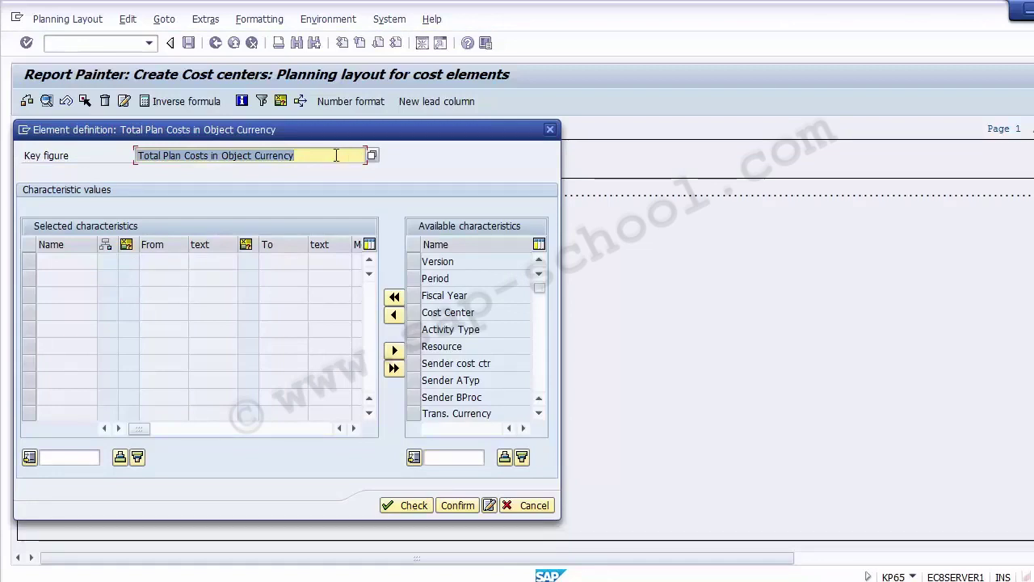
- Confirm the element definition of the first value column, Total Plan Costs in Object Currency
{"action": "left_click", "coordinate": [454, 507]}
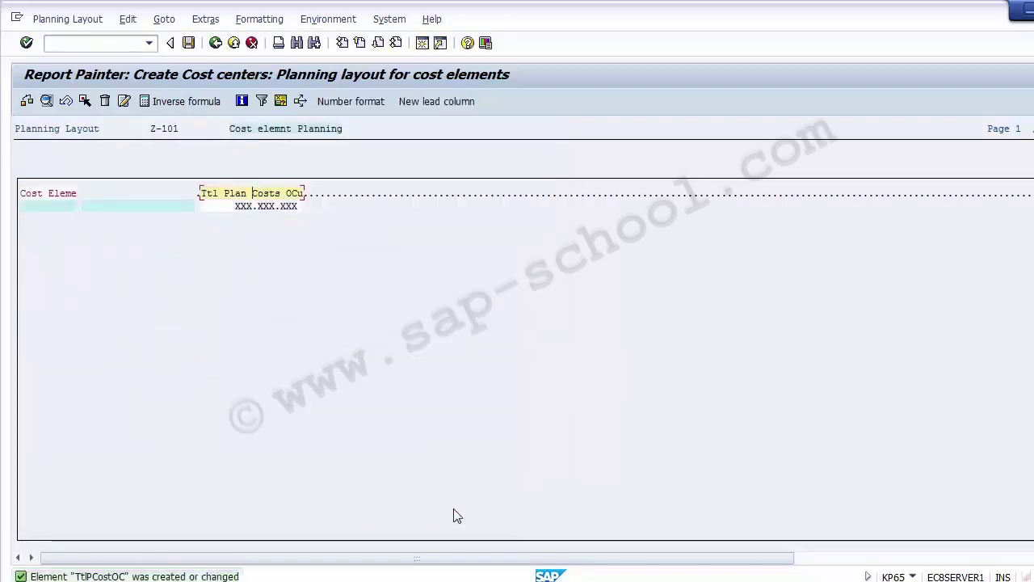
{"action": "left_click", "coordinate": [201, 194]}
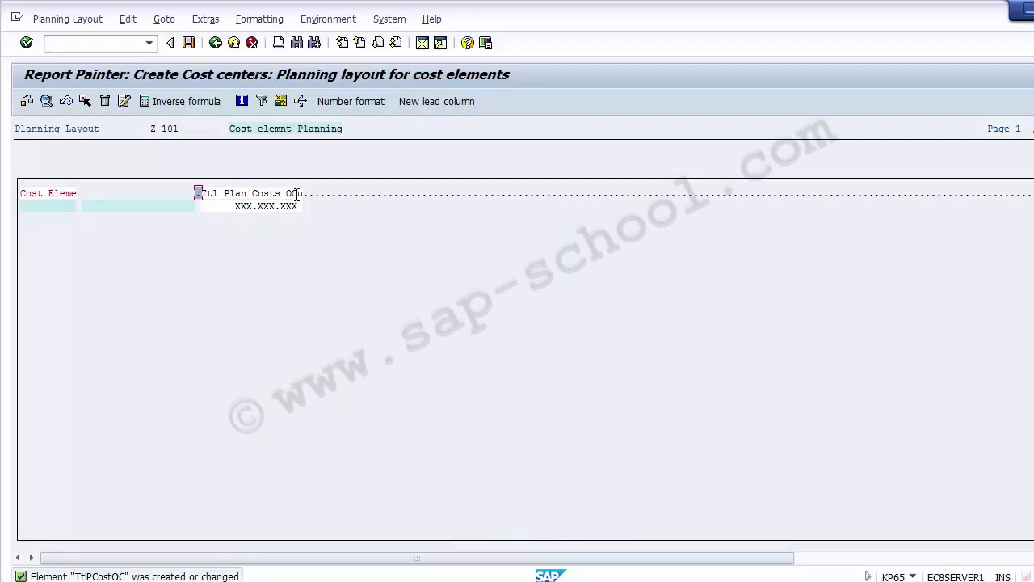
{"action": "left_click", "coordinate": [248, 193]}
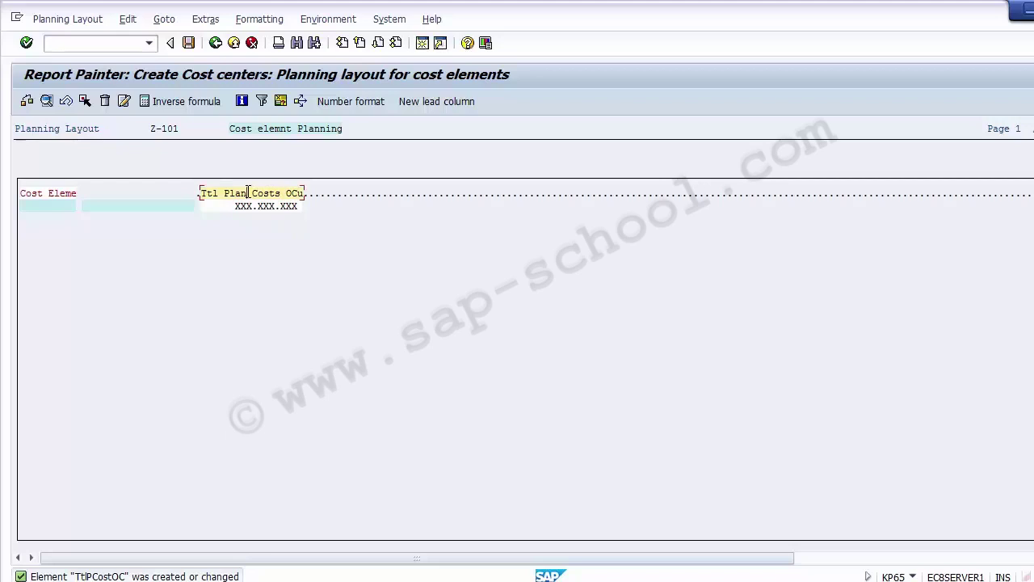
{"action": "key", "text": "F9"}
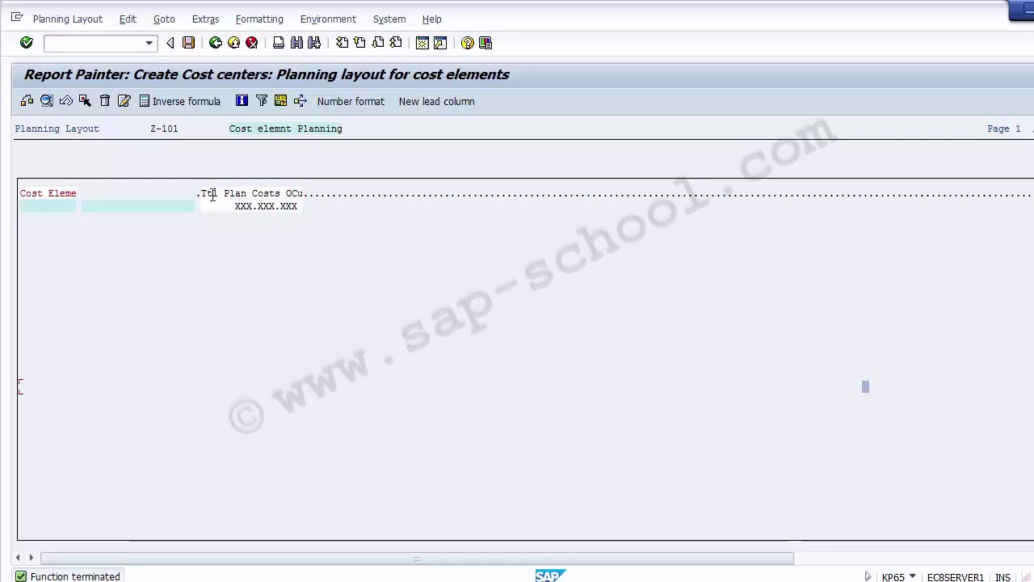
{"action": "left_click", "coordinate": [258, 193]}
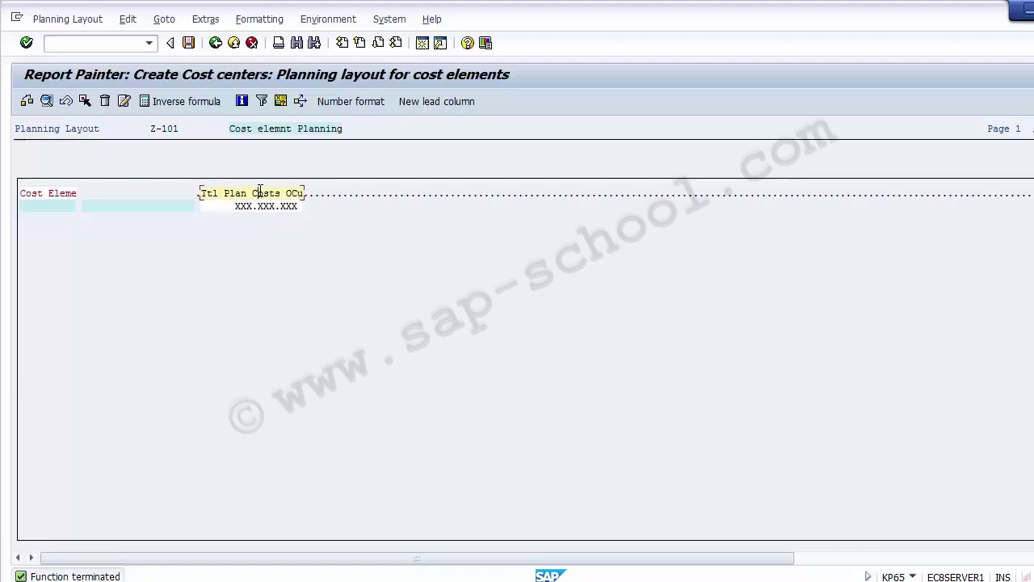
{"action": "left_click", "coordinate": [318, 193]}
{"action": "left_click", "coordinate": [322, 193]}
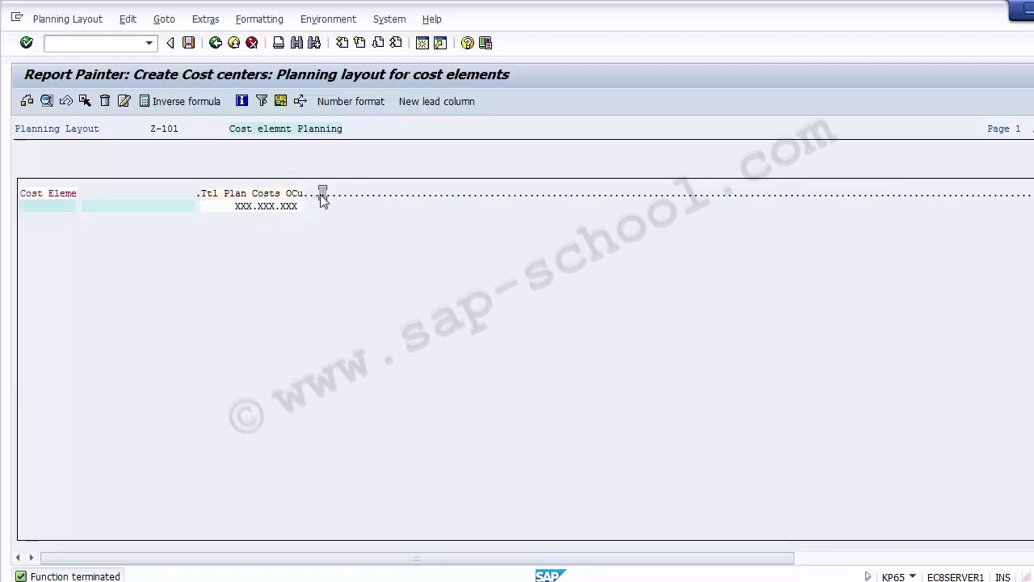
{"action": "left_click", "coordinate": [257, 192]}
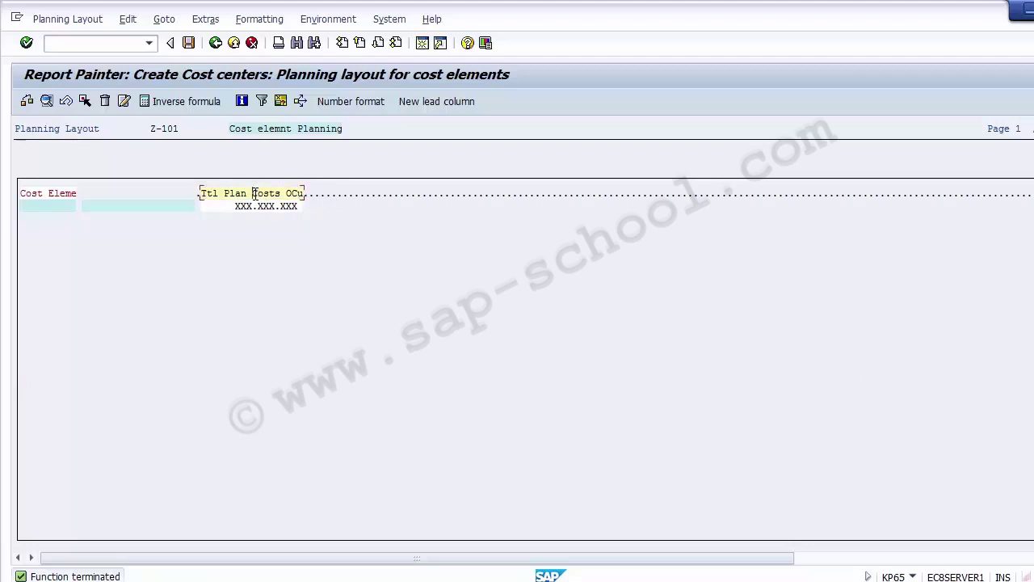
{"action": "left_click", "coordinate": [322, 193]}
{"action": "double_click", "coordinate": [322, 193]}
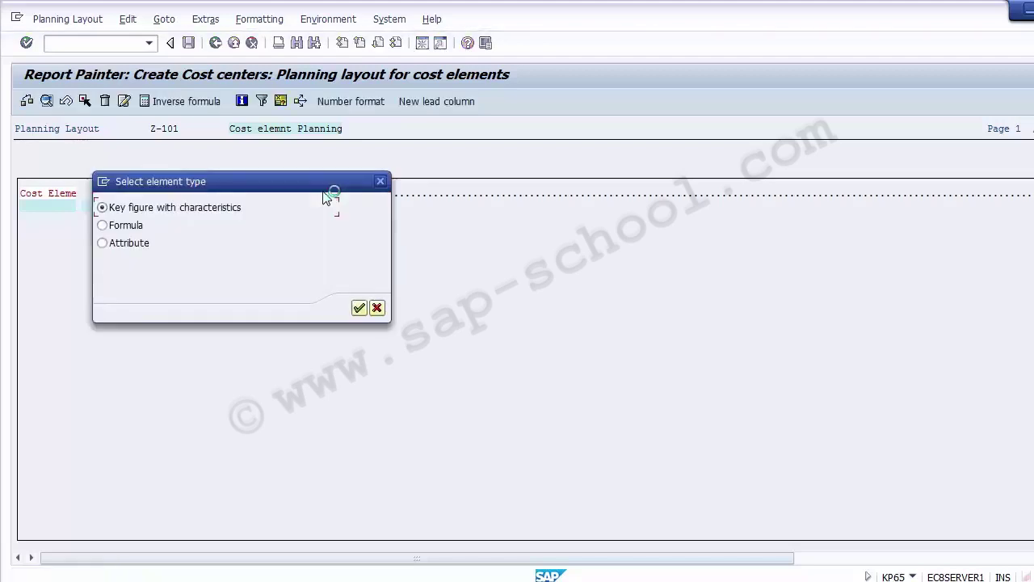
{"action": "left_click_drag", "start_coordinate": [277, 186], "coordinate": [572, 289]}
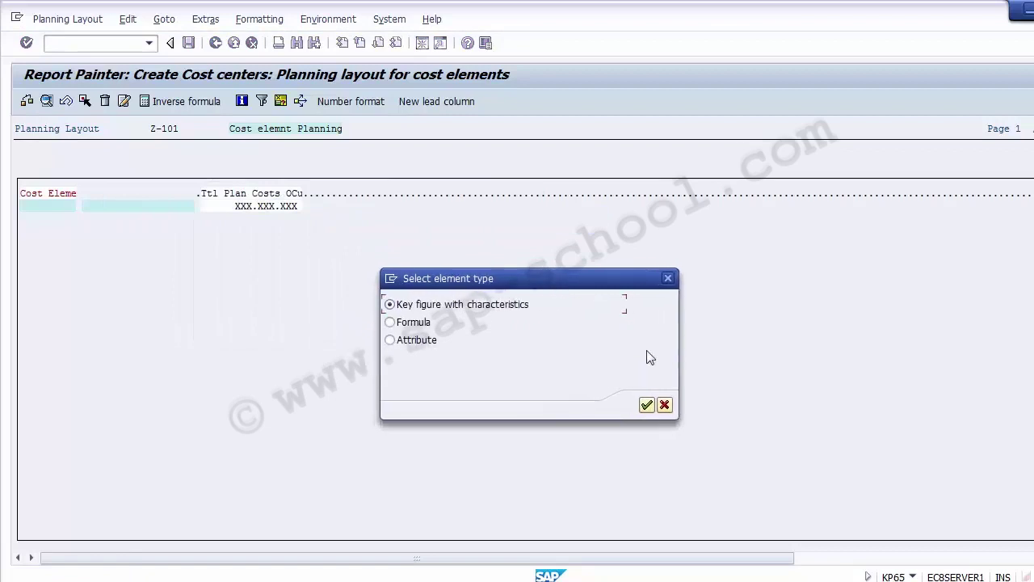
{"action": "left_click", "coordinate": [664, 405]}
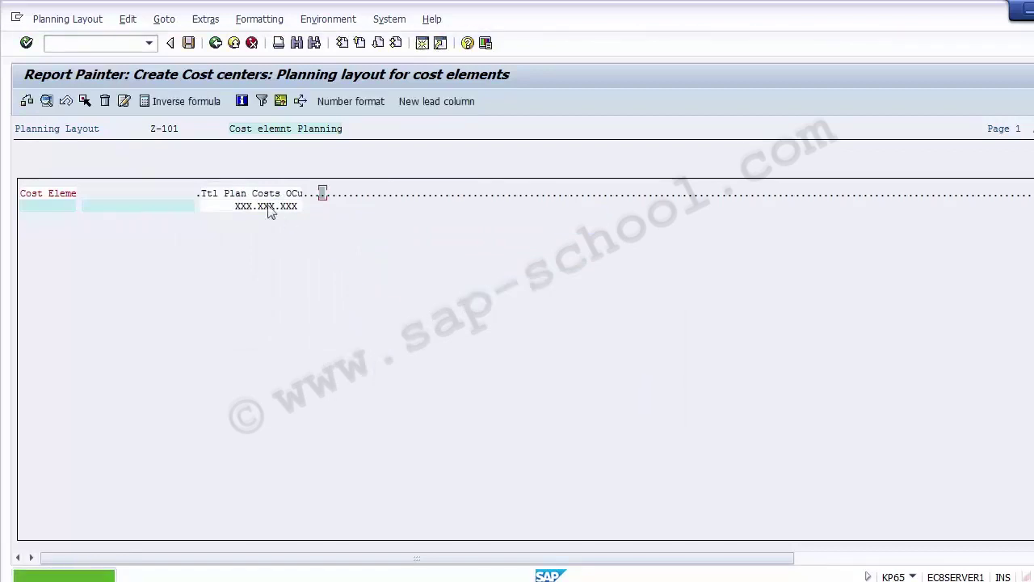
{"action": "left_click", "coordinate": [224, 196]}
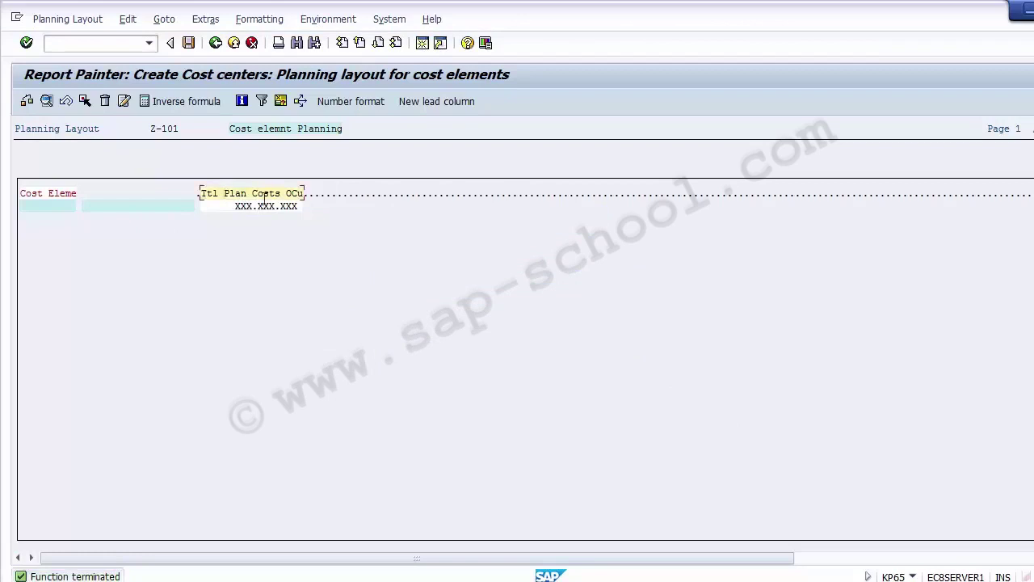
- Add an attribute column for Distribution key directly after the total plan costs column and confirm its element definition
{"action": "left_click", "coordinate": [317, 193]}
{"action": "double_click", "coordinate": [311, 194]}
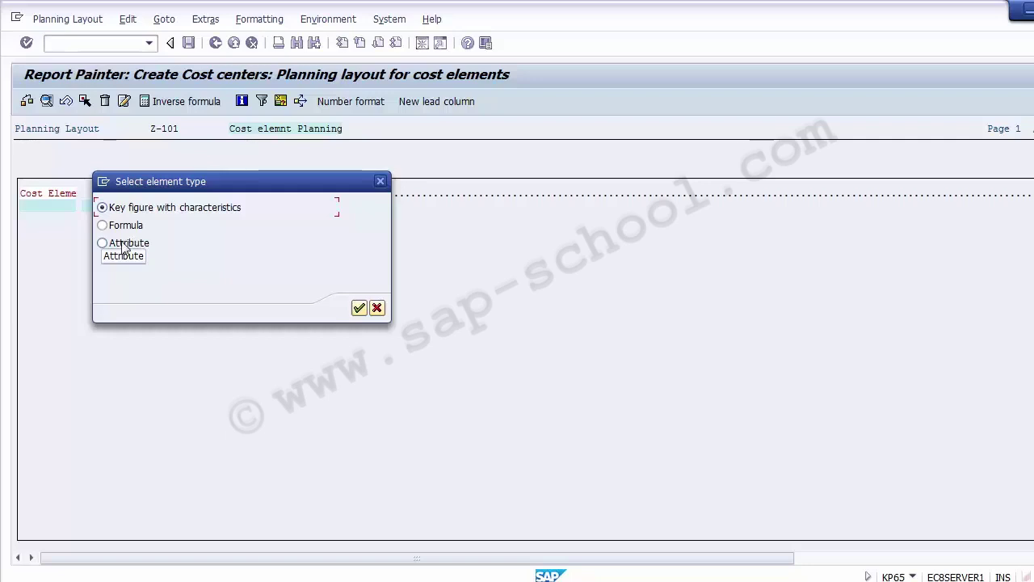
{"action": "left_click", "coordinate": [124, 244]}
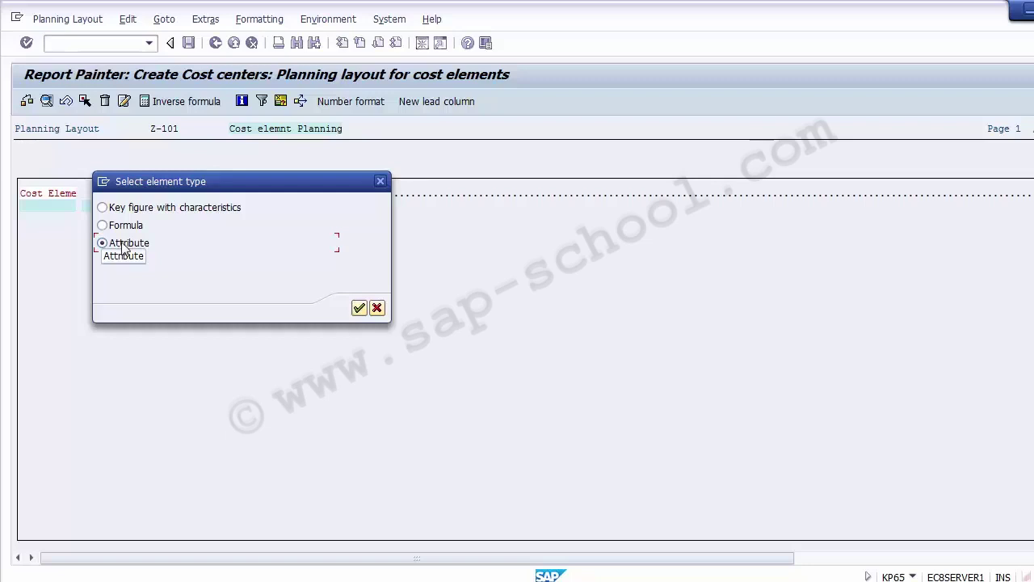
{"action": "left_click", "coordinate": [359, 308]}
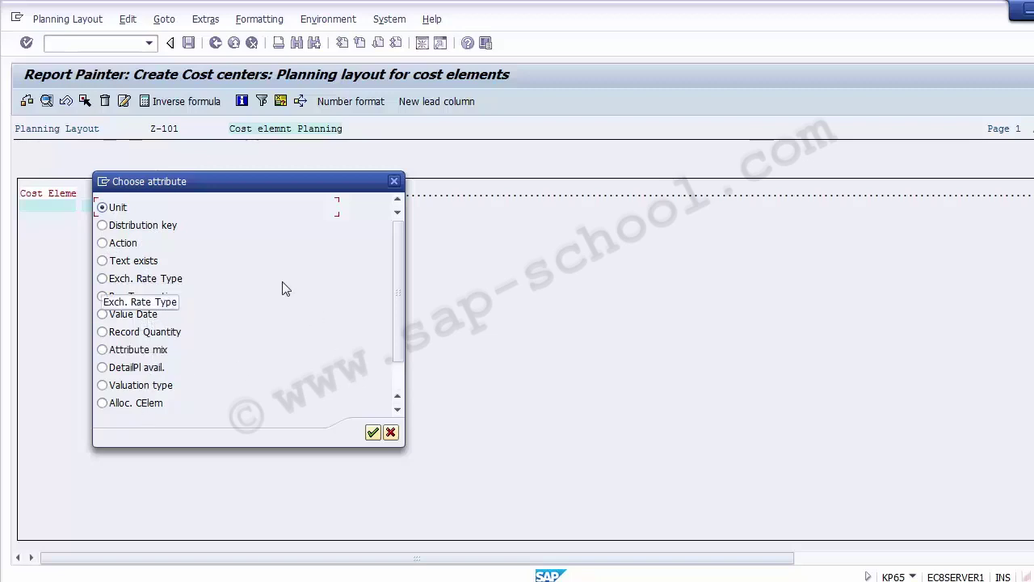
{"action": "left_click", "coordinate": [156, 230]}
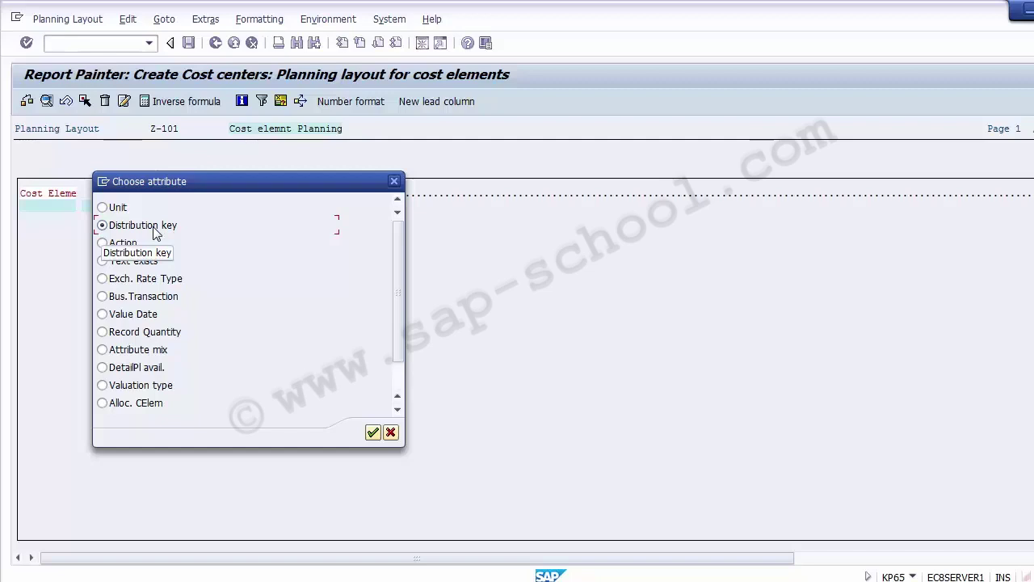
{"action": "left_click", "coordinate": [372, 434]}
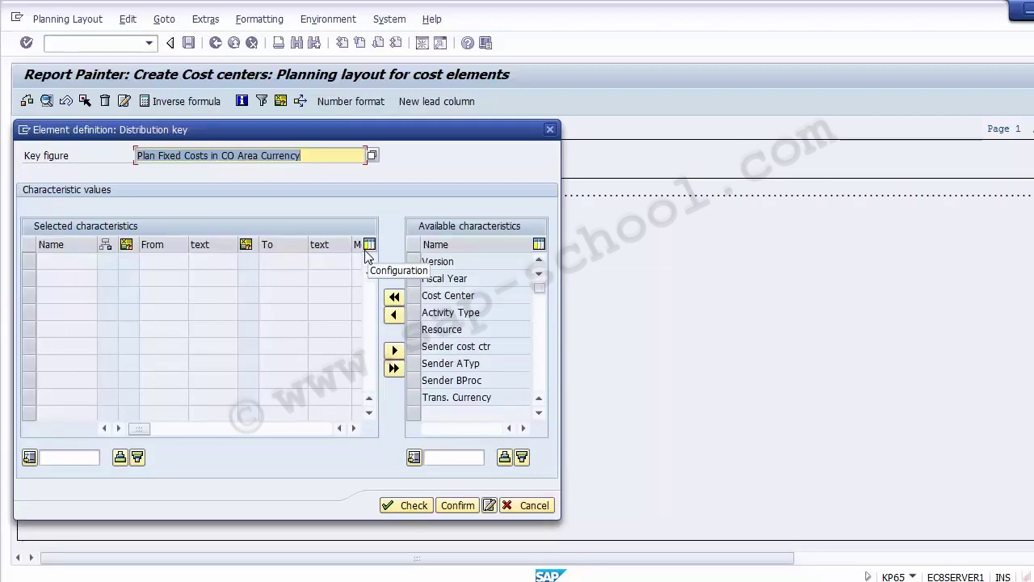
{"action": "left_click", "coordinate": [457, 506]}
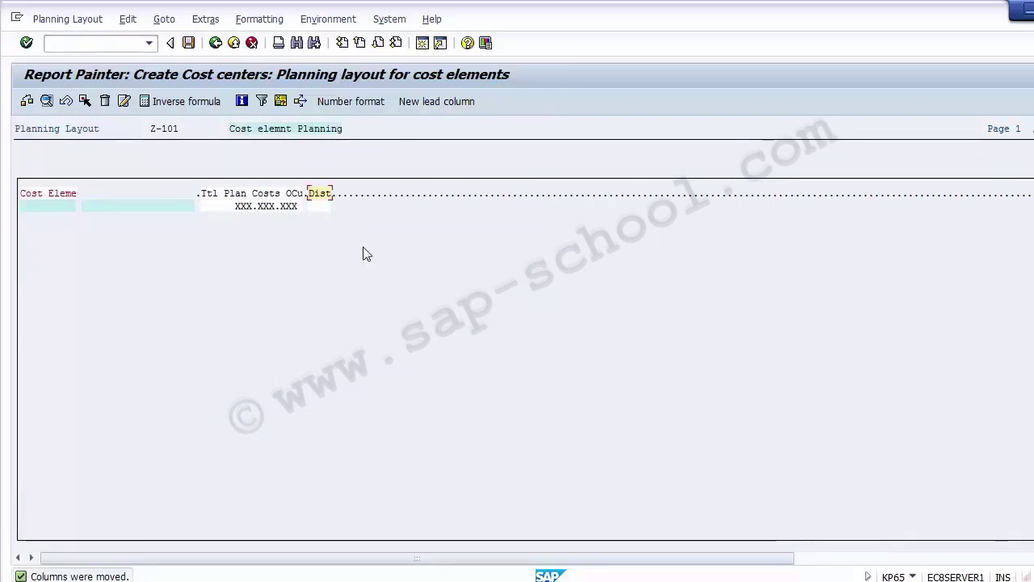
{"action": "double_click", "coordinate": [330, 196]}
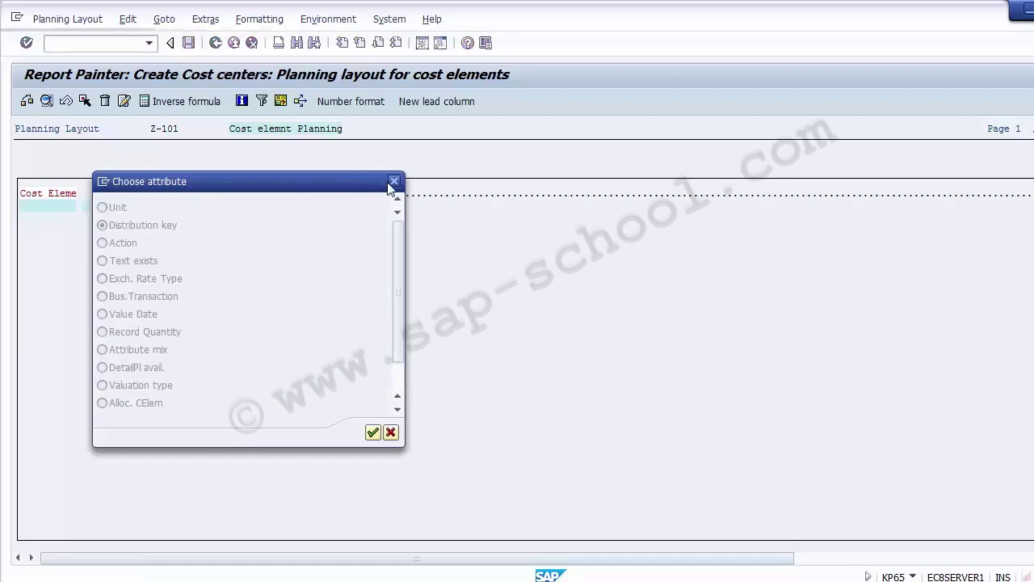
{"action": "left_click", "coordinate": [391, 182]}
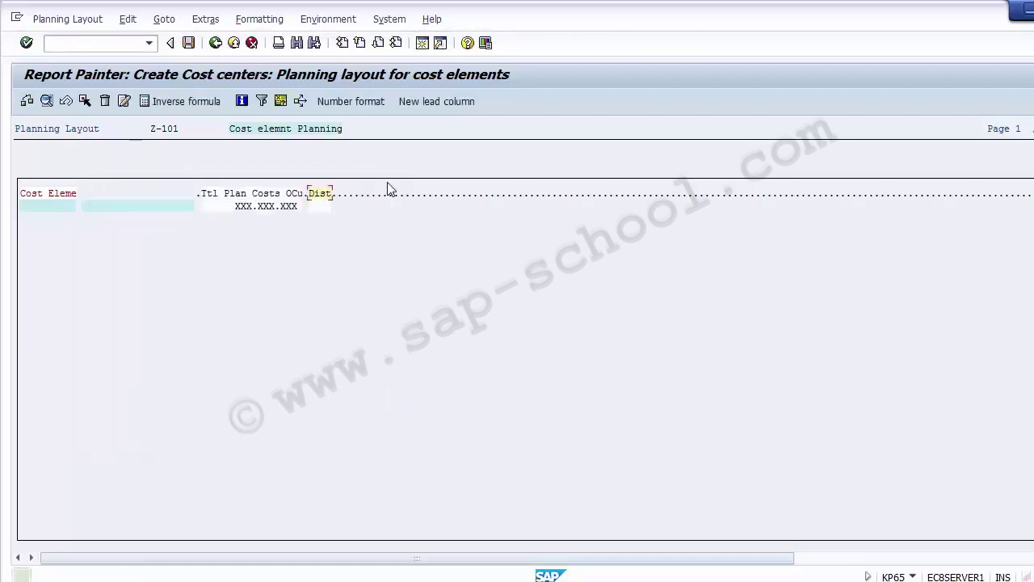
- Add an attribute column for Text exists directly after the distribution key column and confirm its element definition
{"action": "left_click", "coordinate": [340, 194]}
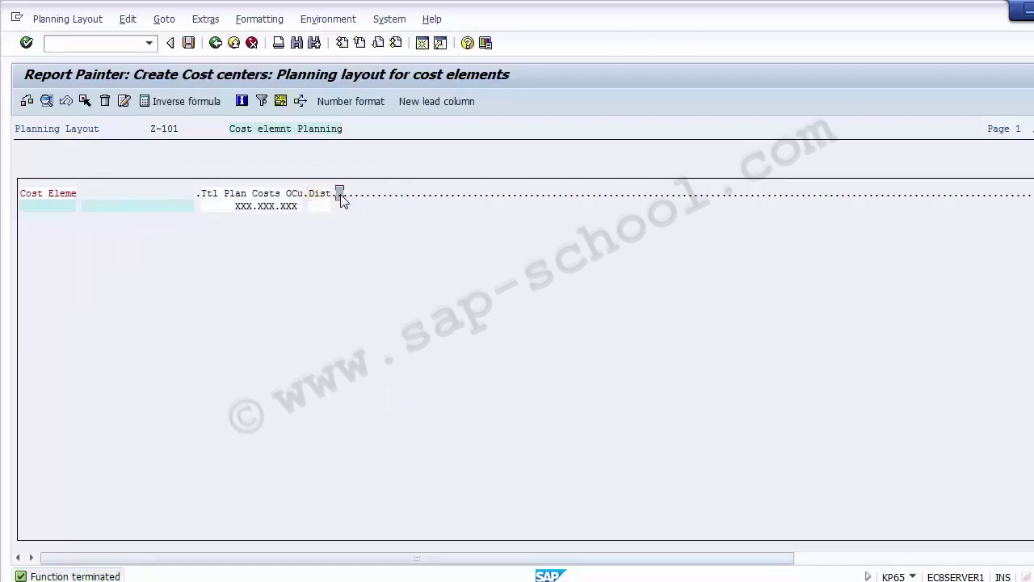
{"action": "double_click", "coordinate": [339, 195]}
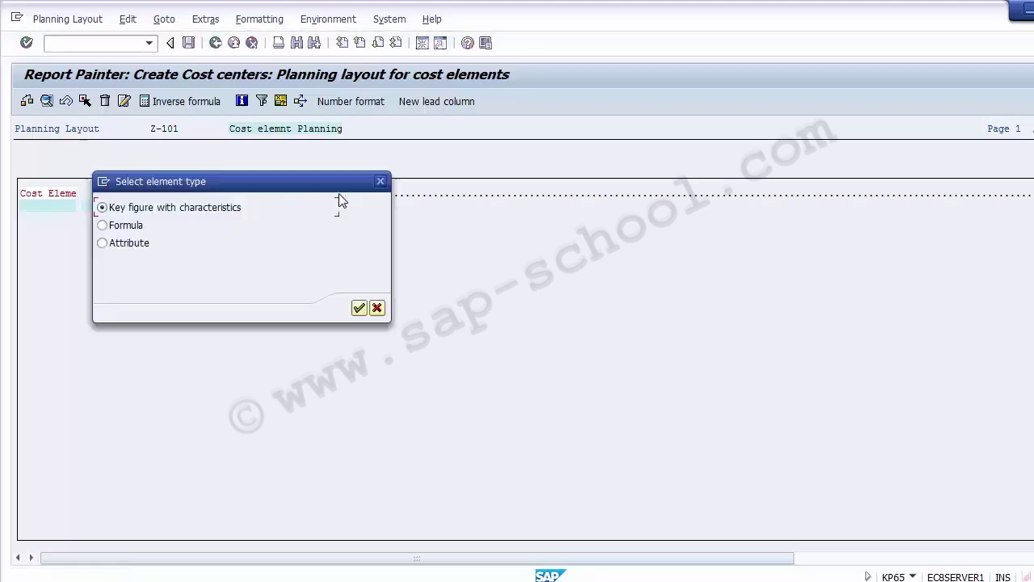
{"action": "left_click", "coordinate": [137, 244]}
{"action": "left_click", "coordinate": [359, 308]}
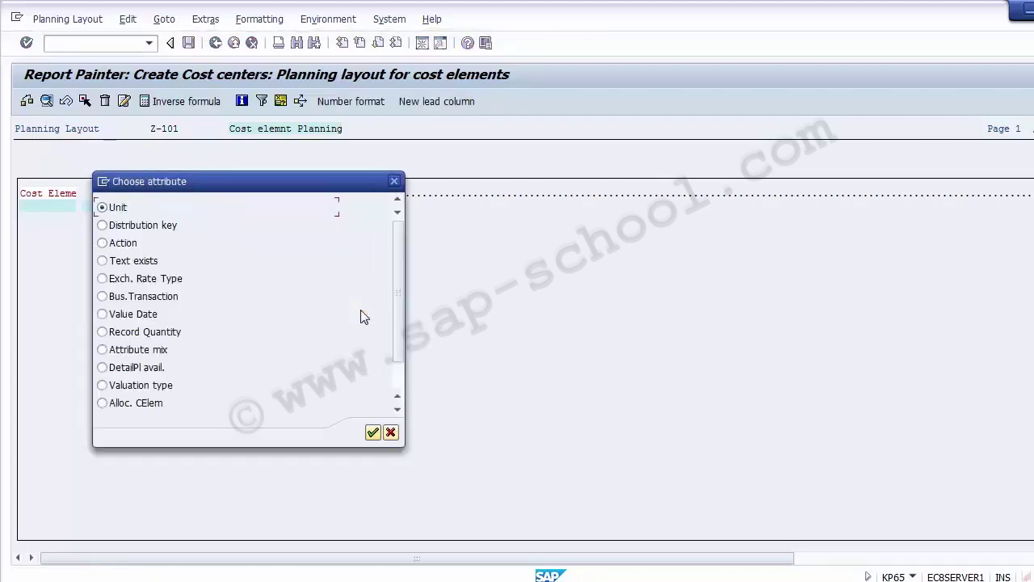
{"action": "left_click", "coordinate": [175, 229]}
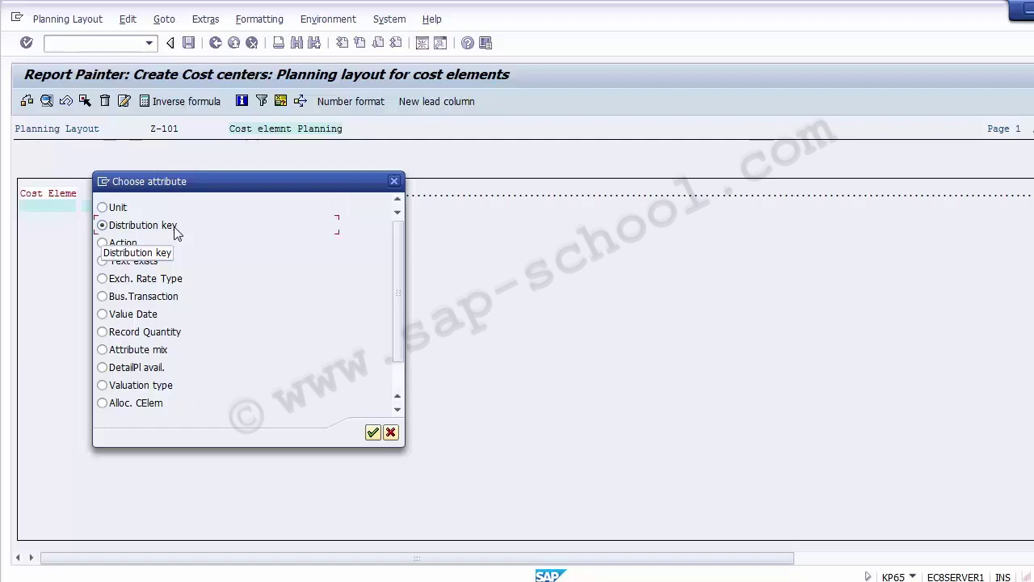
{"action": "left_click", "coordinate": [140, 265]}
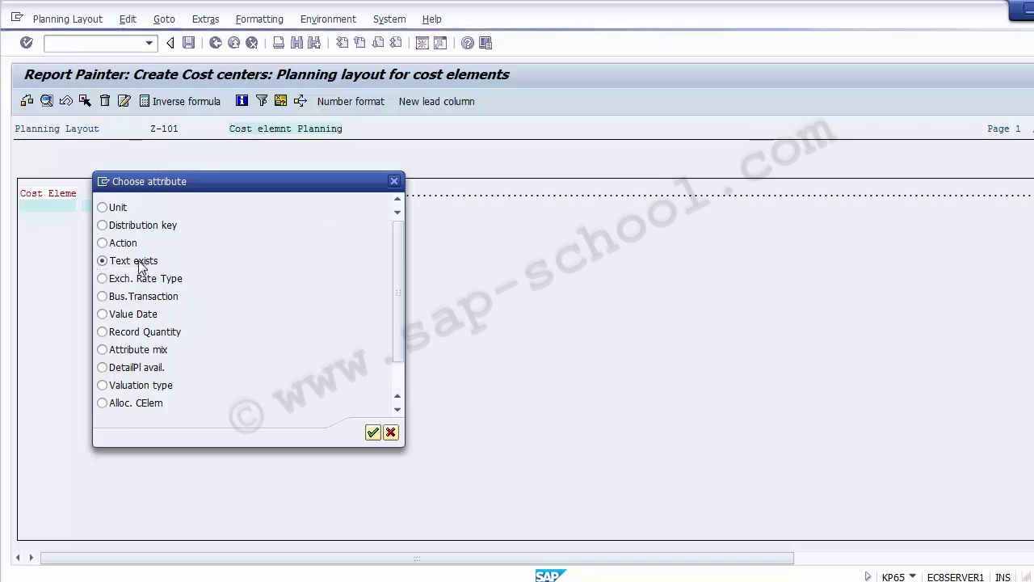
{"action": "key", "text": "Return"}
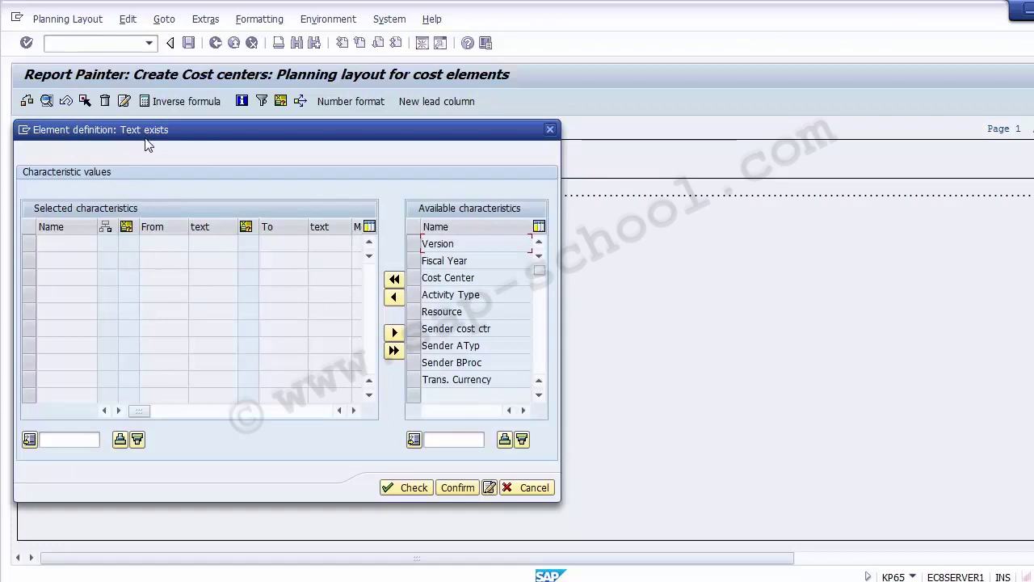
{"action": "left_click", "coordinate": [456, 486]}
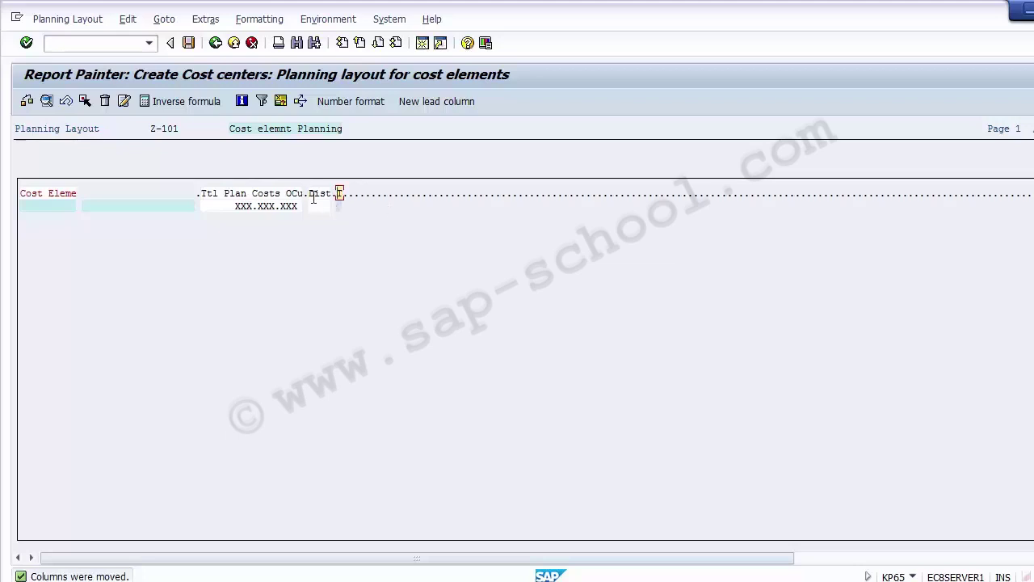
- Run the consistency check on planning layout Z-101 and close the message list
{"action": "left_click", "coordinate": [261, 207]}
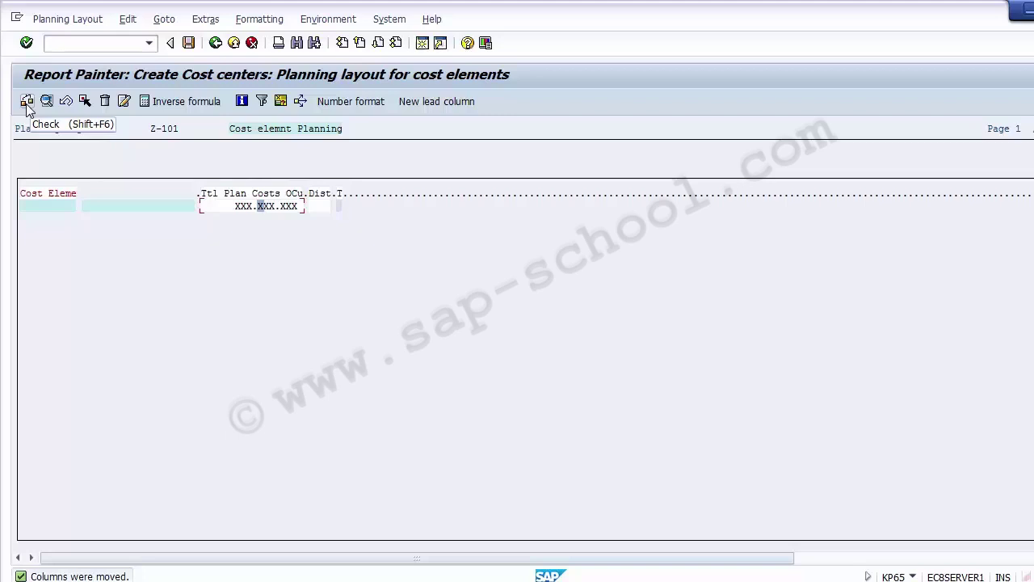
{"action": "left_click", "coordinate": [27, 105]}
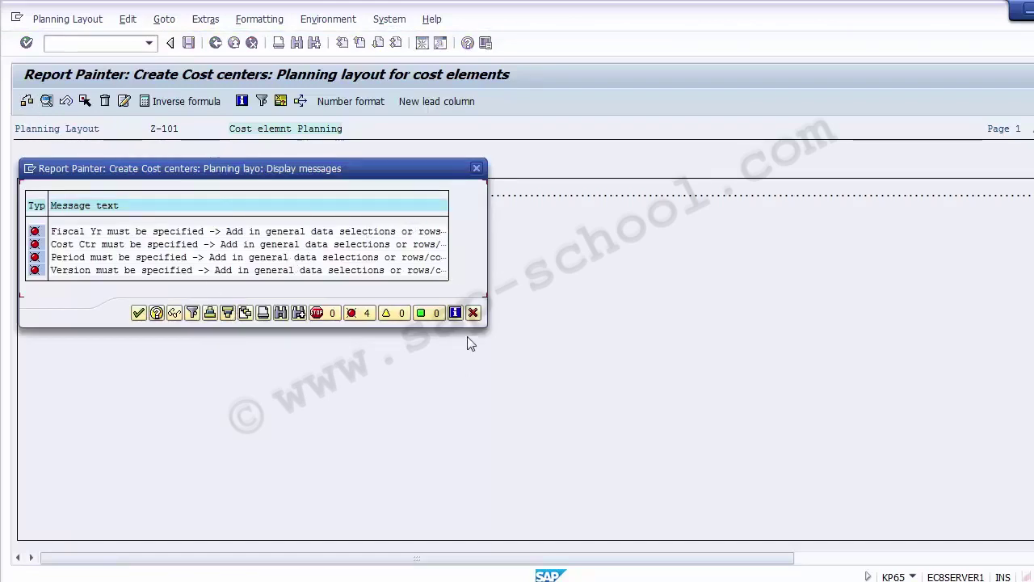
{"action": "left_click", "coordinate": [473, 314]}
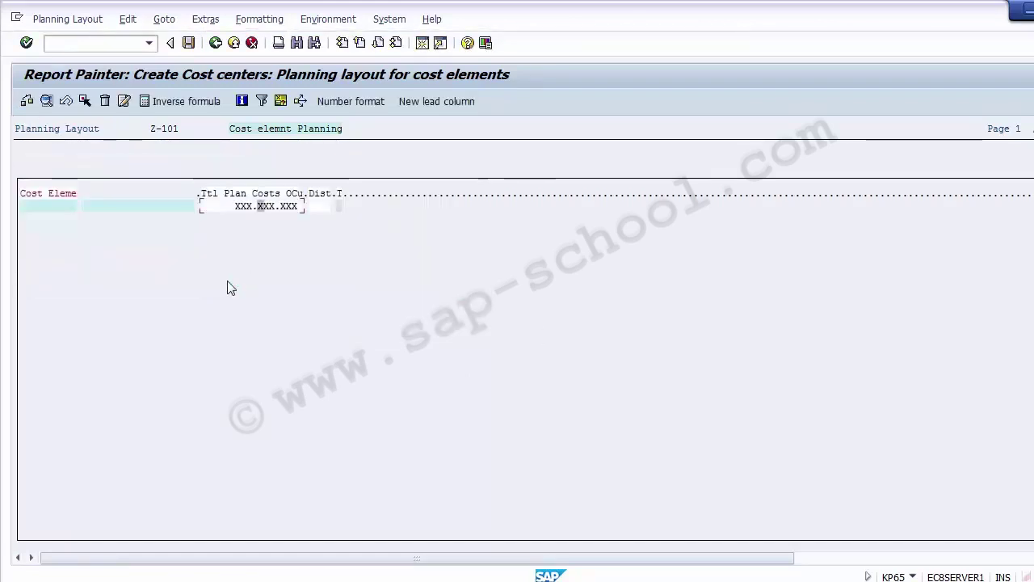
- Try to save planning layout Z-101, dismiss the message lists, and exit the layout without saving
{"action": "left_click", "coordinate": [187, 44]}
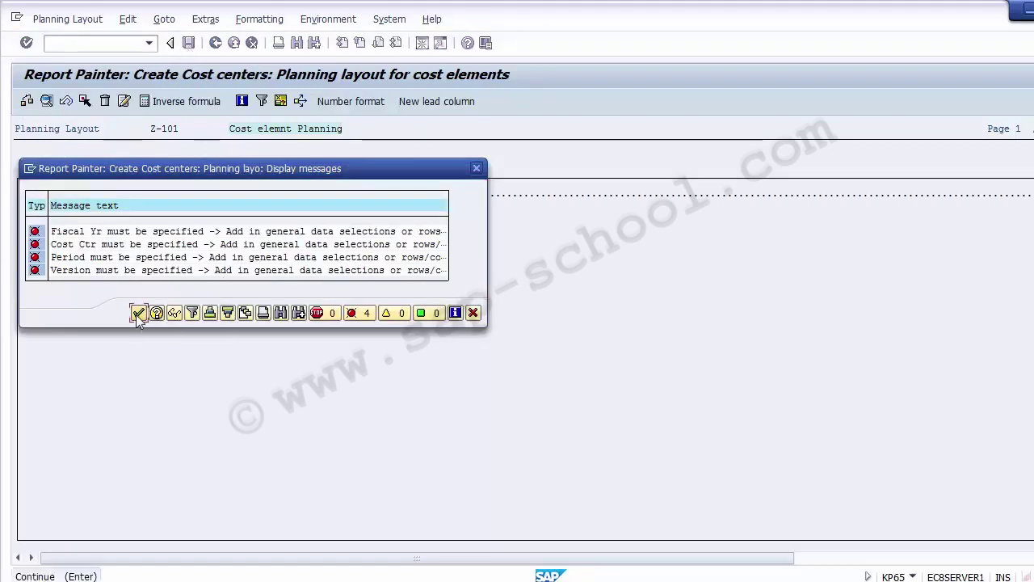
{"action": "left_click", "coordinate": [137, 313]}
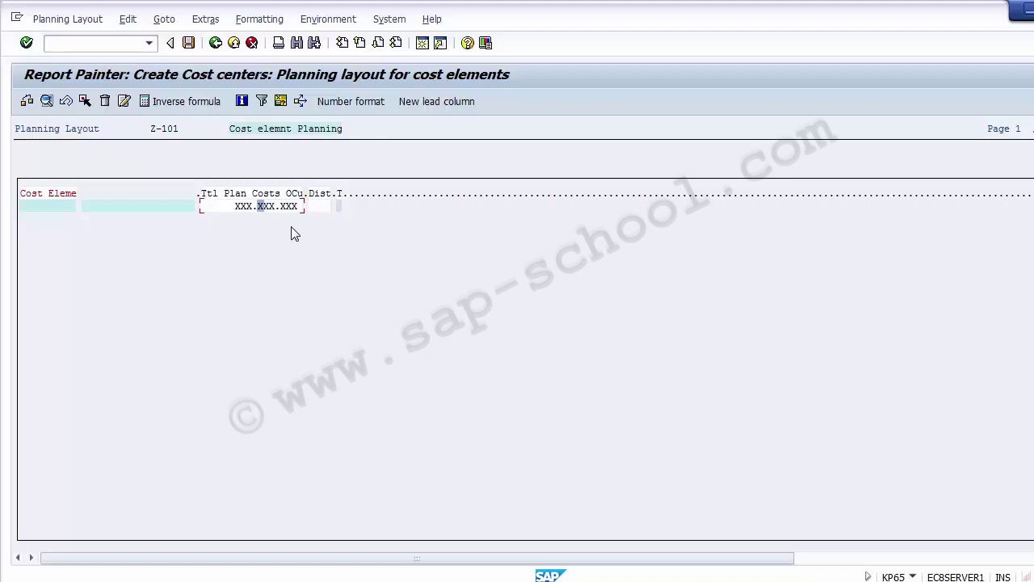
{"action": "left_click", "coordinate": [215, 42]}
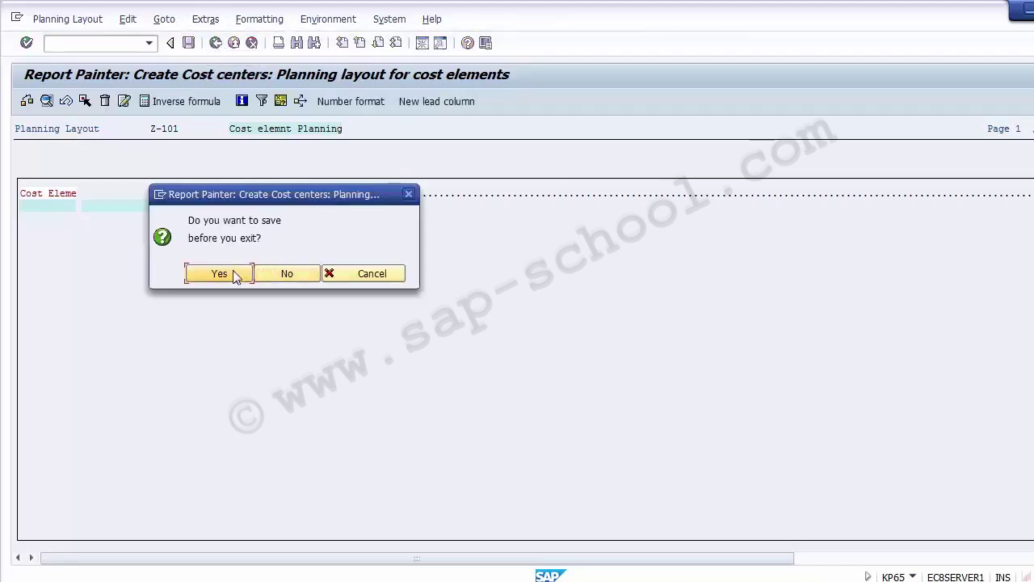
{"action": "left_click", "coordinate": [225, 276]}
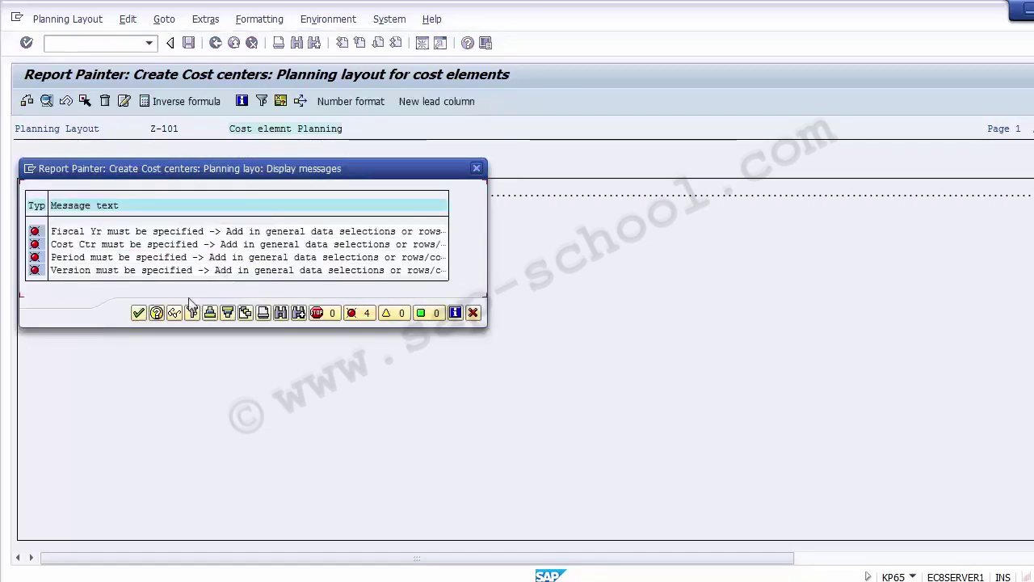
{"action": "left_click", "coordinate": [140, 314]}
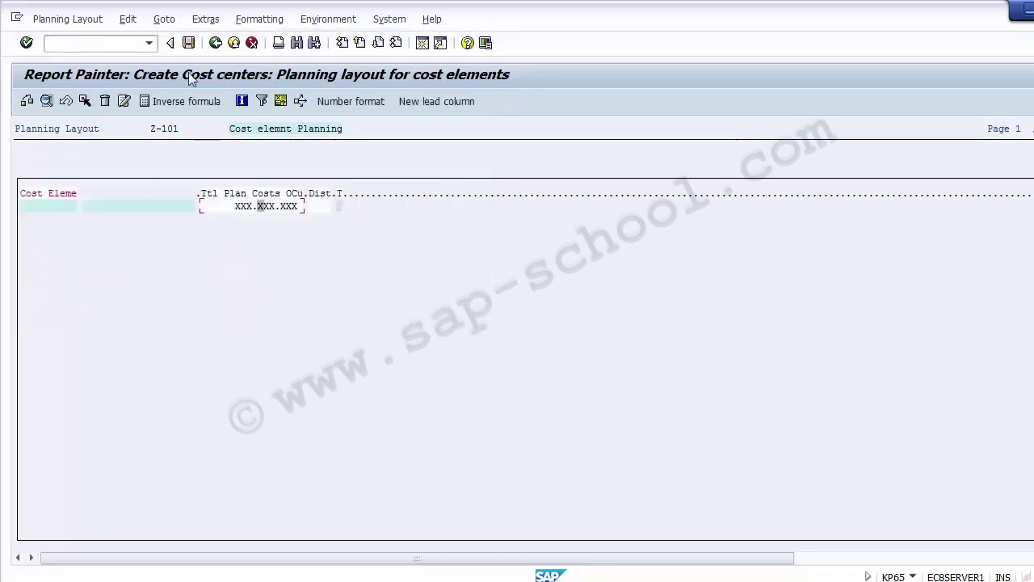
{"action": "left_click", "coordinate": [252, 43]}
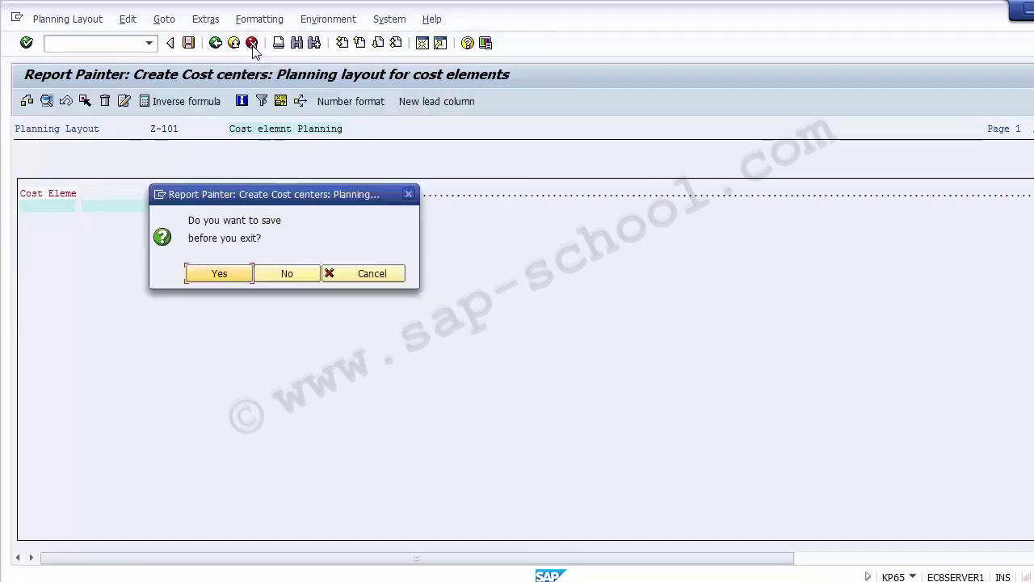
{"action": "left_click", "coordinate": [270, 274]}
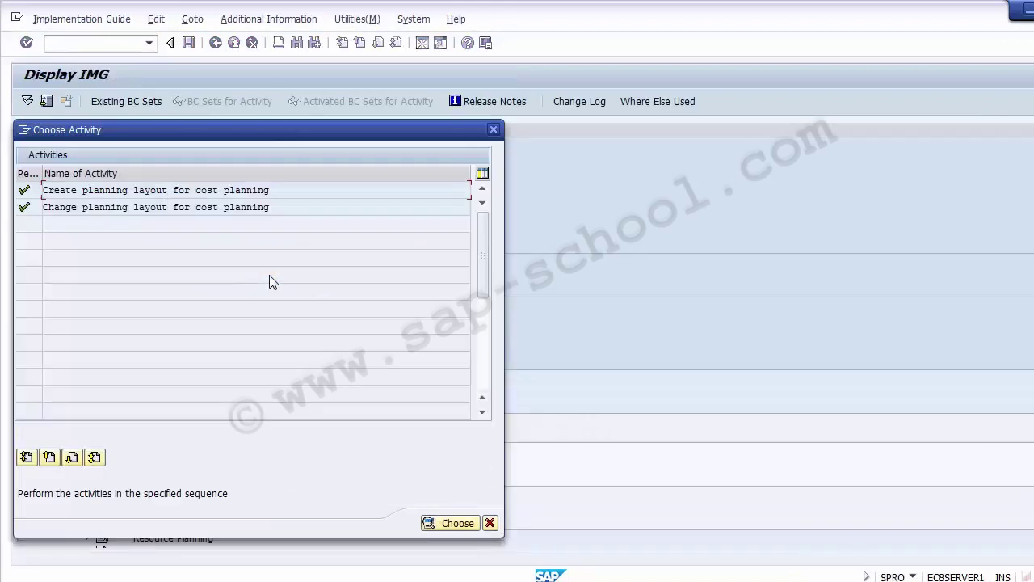
- Try to open the cost elements planning layout 1-101 through the Change planning layout for cost planning activity
{"action": "double_click", "coordinate": [212, 208]}
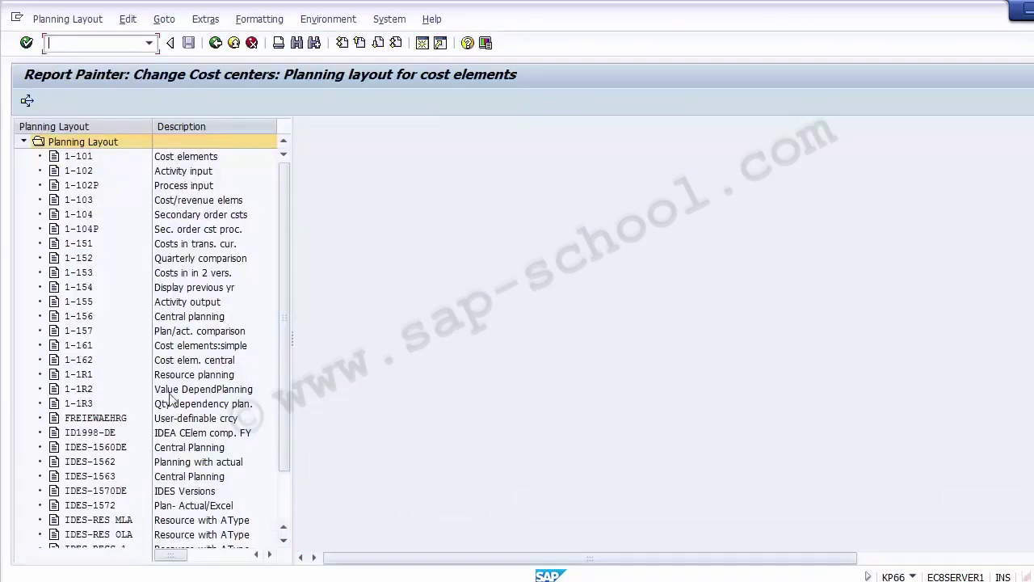
{"action": "left_click", "coordinate": [175, 159]}
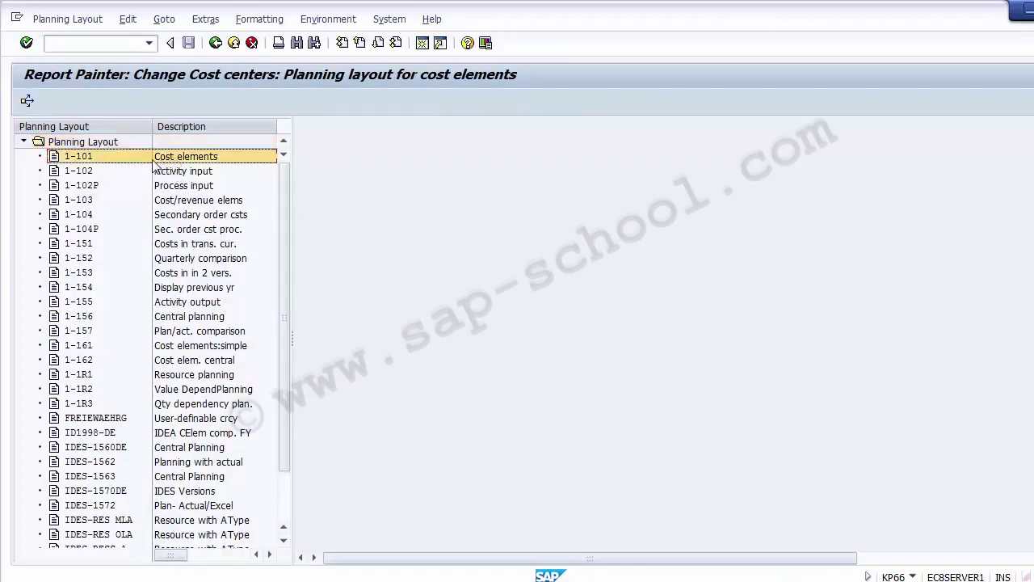
{"action": "double_click", "coordinate": [137, 159]}
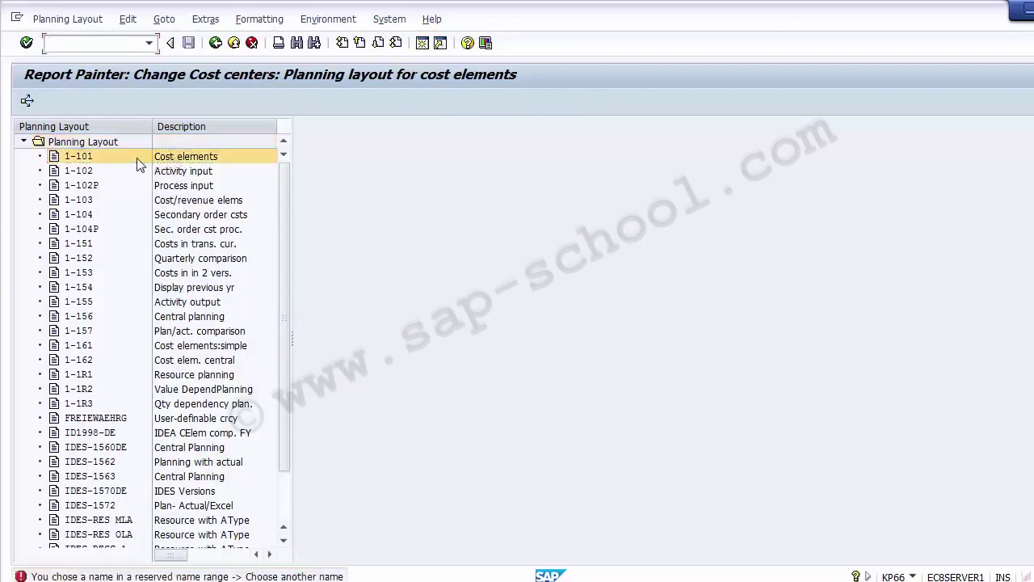
{"action": "left_click", "coordinate": [70, 161]}
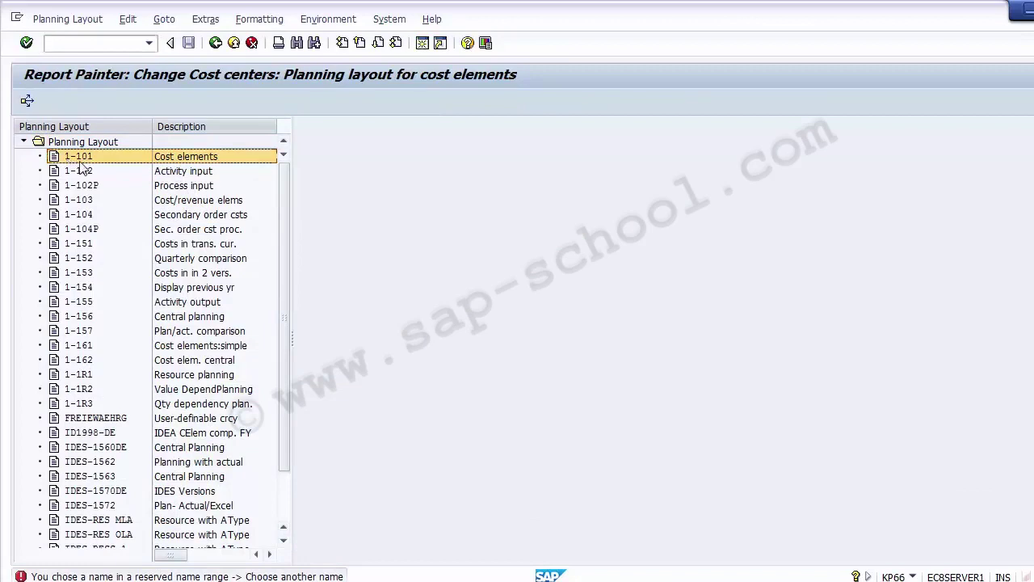
- Switch to display mode for planning layouts and open layout 1-101, Cost elements
{"action": "left_click", "coordinate": [68, 19]}
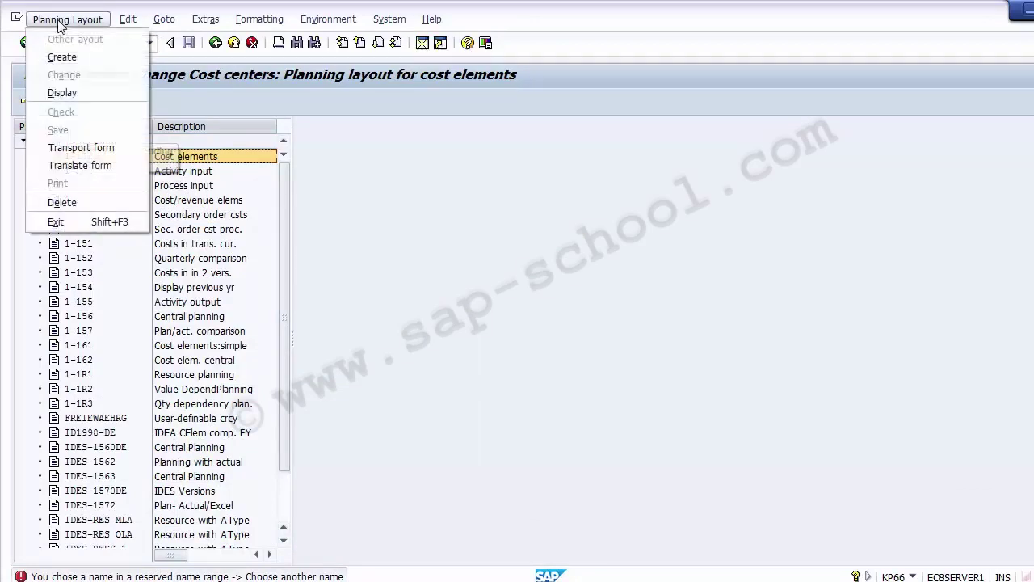
{"action": "left_click", "coordinate": [67, 97]}
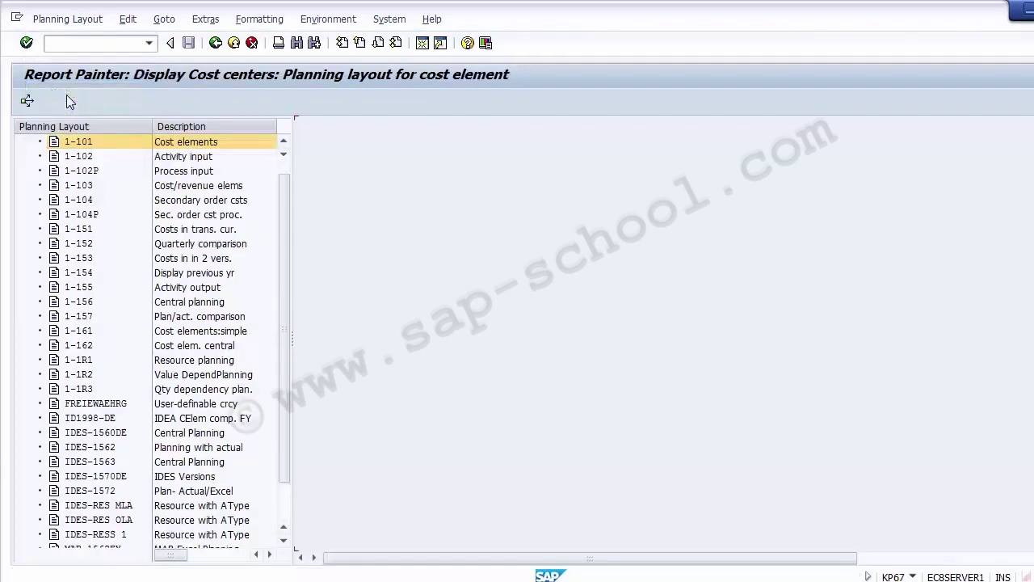
{"action": "double_click", "coordinate": [146, 144]}
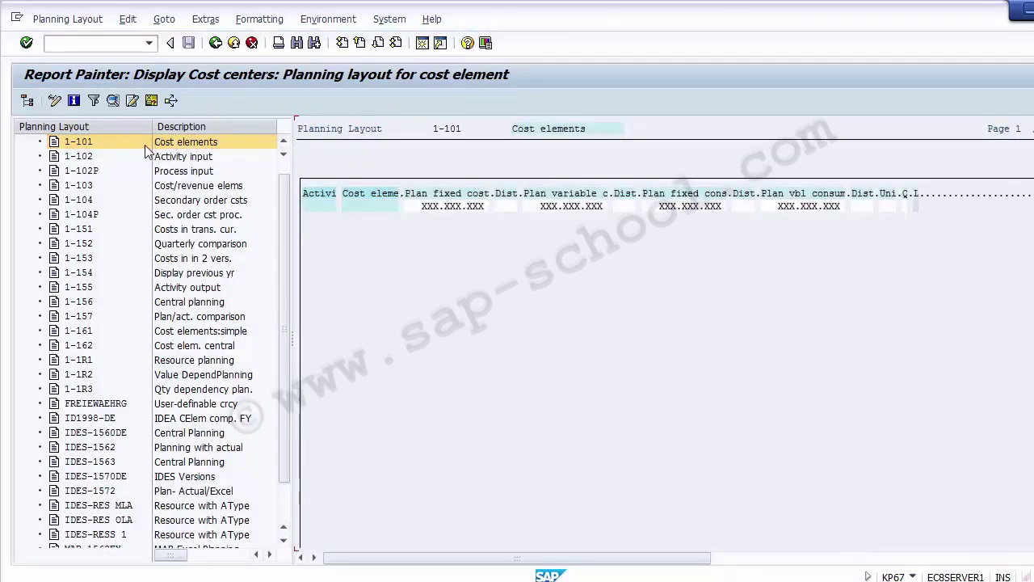
{"action": "left_click", "coordinate": [174, 144]}
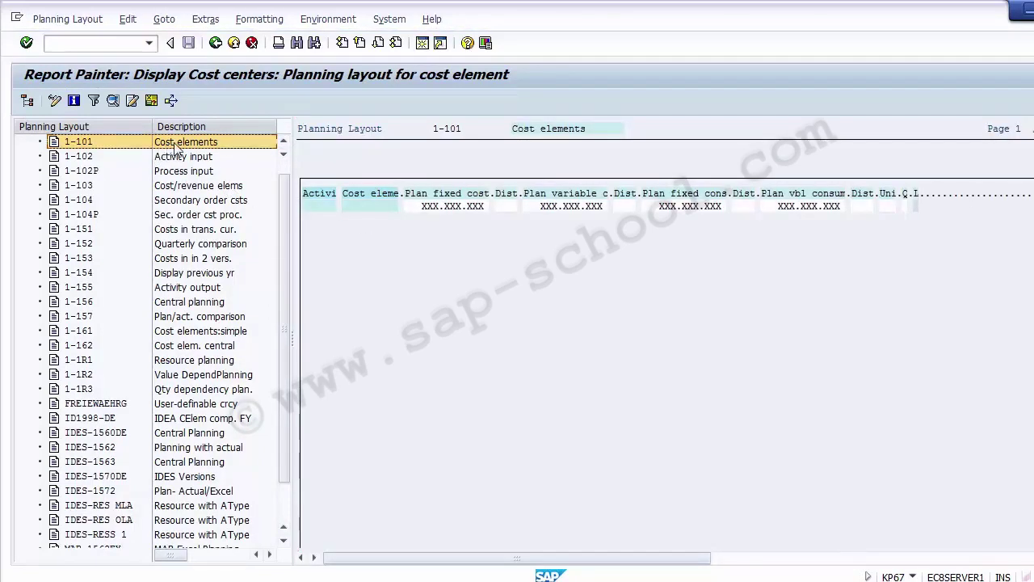
- Examine the lead columns, plan cost columns and distribution key columns of planning layout 1-101
{"action": "left_click", "coordinate": [323, 208]}
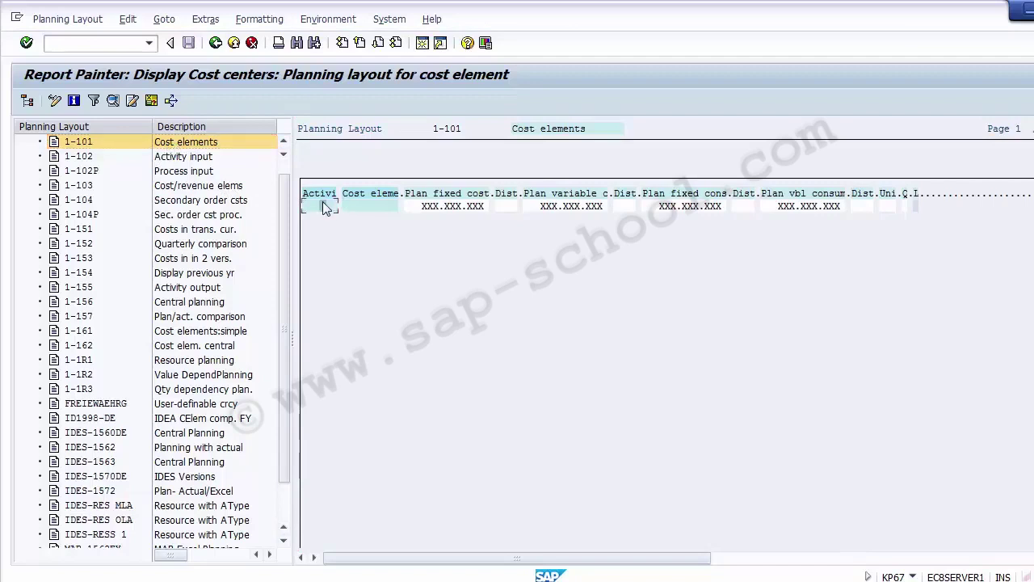
{"action": "left_click", "coordinate": [366, 208]}
{"action": "left_click", "coordinate": [499, 207]}
{"action": "left_click", "coordinate": [556, 208]}
{"action": "left_click", "coordinate": [620, 204]}
{"action": "left_click", "coordinate": [671, 209]}
{"action": "left_click", "coordinate": [80, 145]}
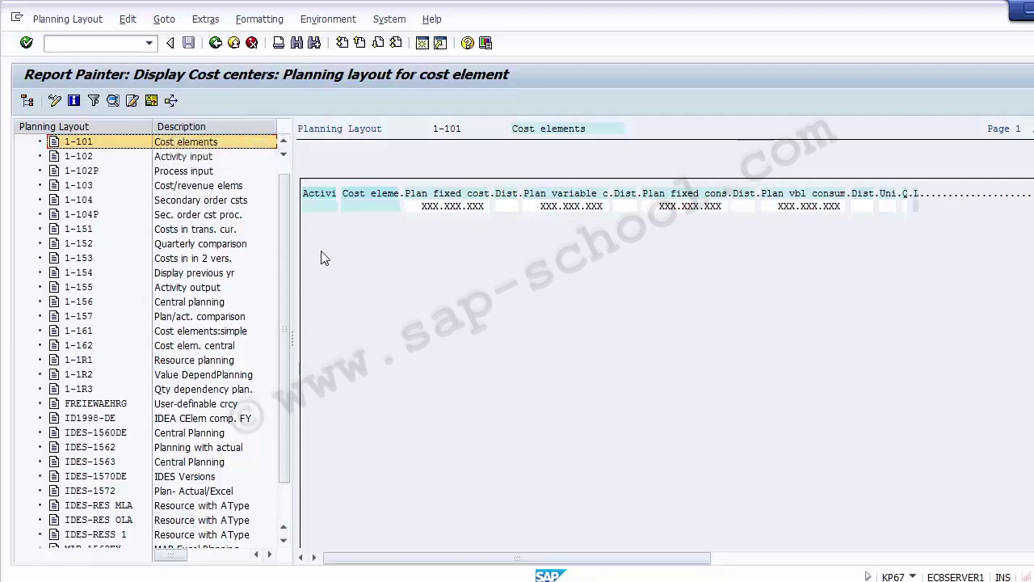
{"action": "left_click", "coordinate": [347, 312]}
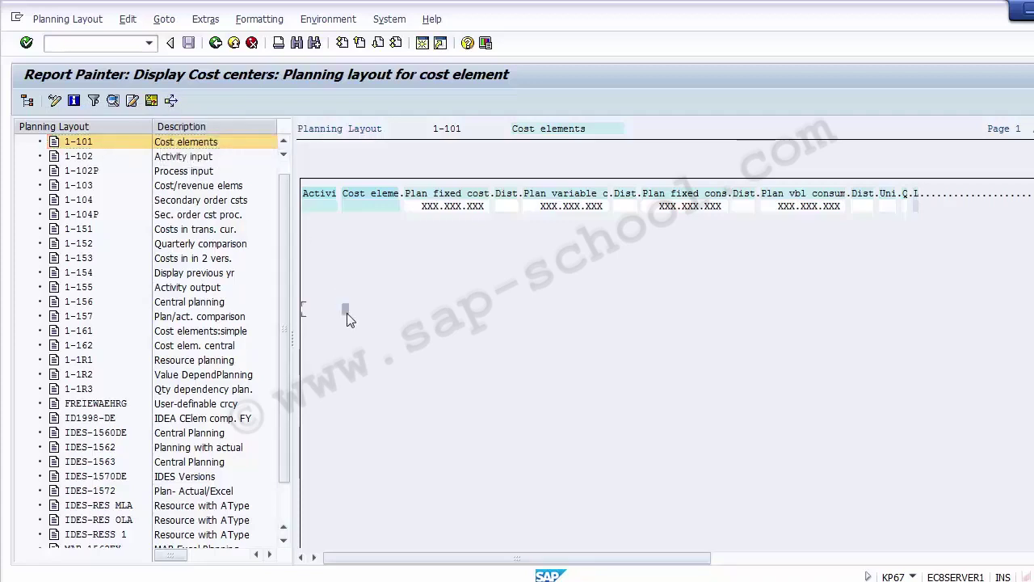
{"action": "left_click", "coordinate": [200, 145]}
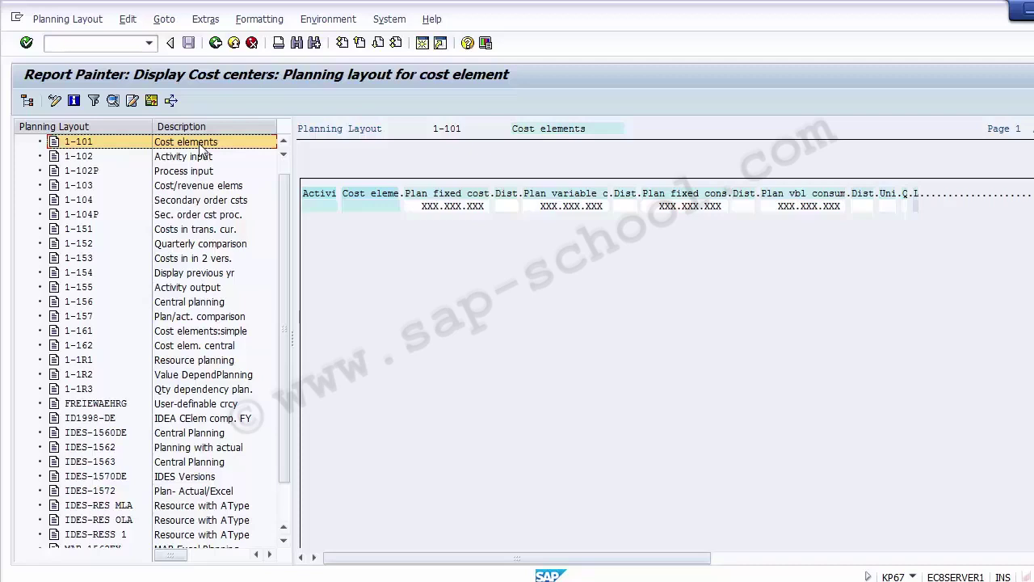
- Return to SAP Easy Access and switch to PowerPoint to read the Define Planning Profile slide
{"action": "left_click", "coordinate": [215, 43]}
{"action": "left_click", "coordinate": [222, 46]}
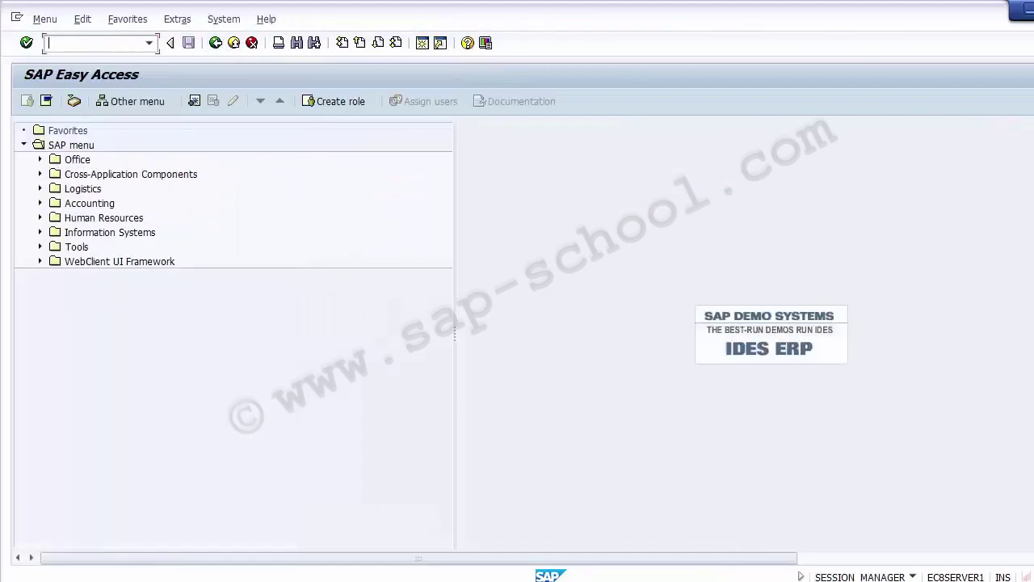
{"action": "left_click", "coordinate": [372, 580]}
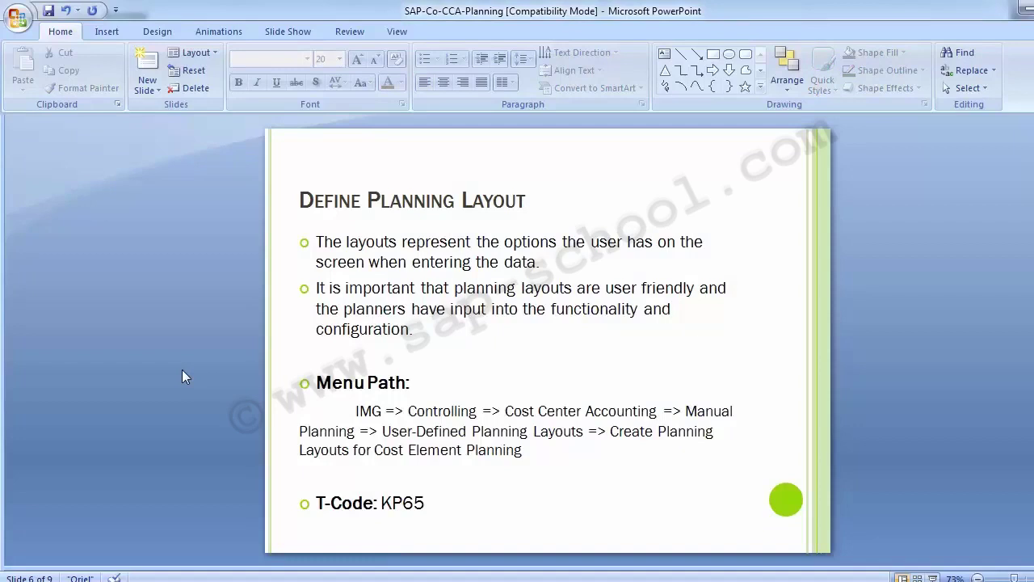
{"action": "scroll", "coordinate": [182, 369], "scroll_direction": "down", "scroll_amount": 1}
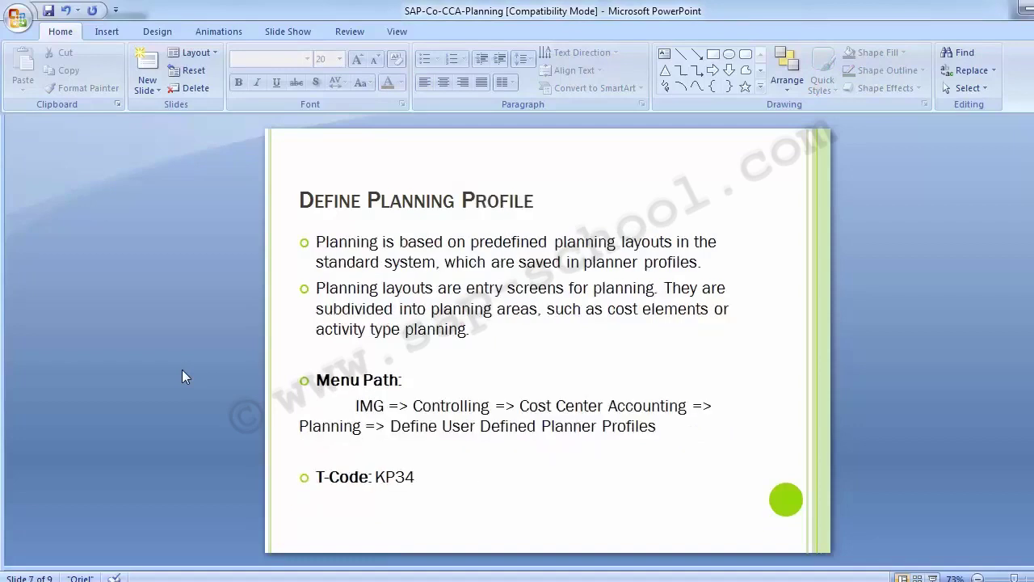
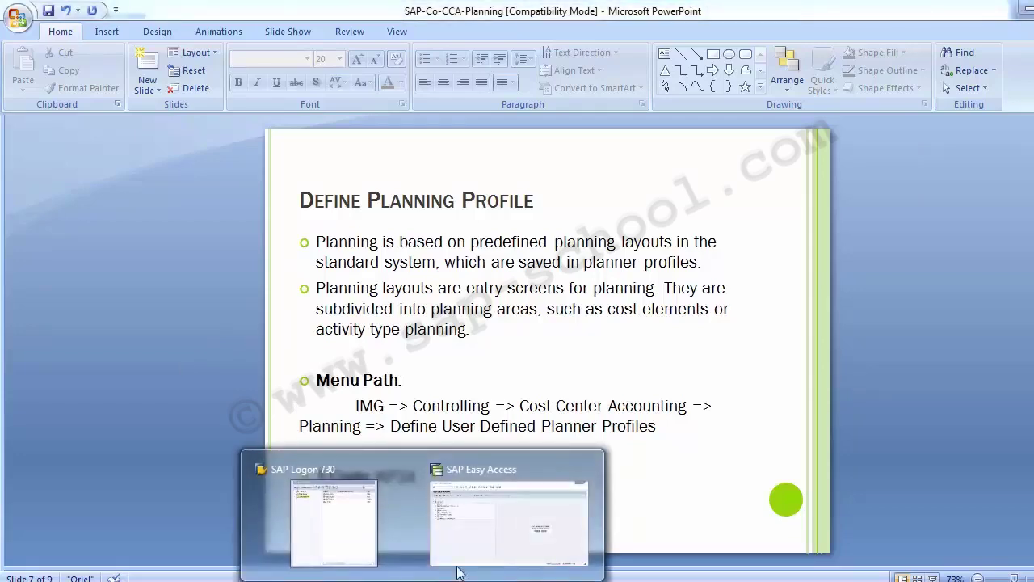
- Switch back to SAP and open the SAP Customizing Implementation Guide with transaction SPRO
{"action": "left_click", "coordinate": [496, 549]}
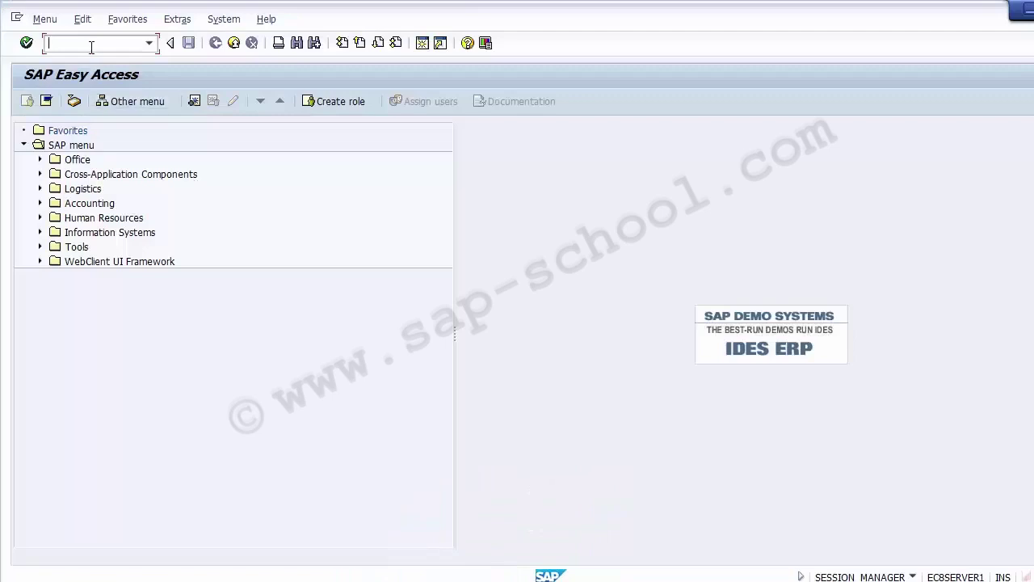
{"action": "type", "text": "spro"}
{"action": "key", "text": "Return"}
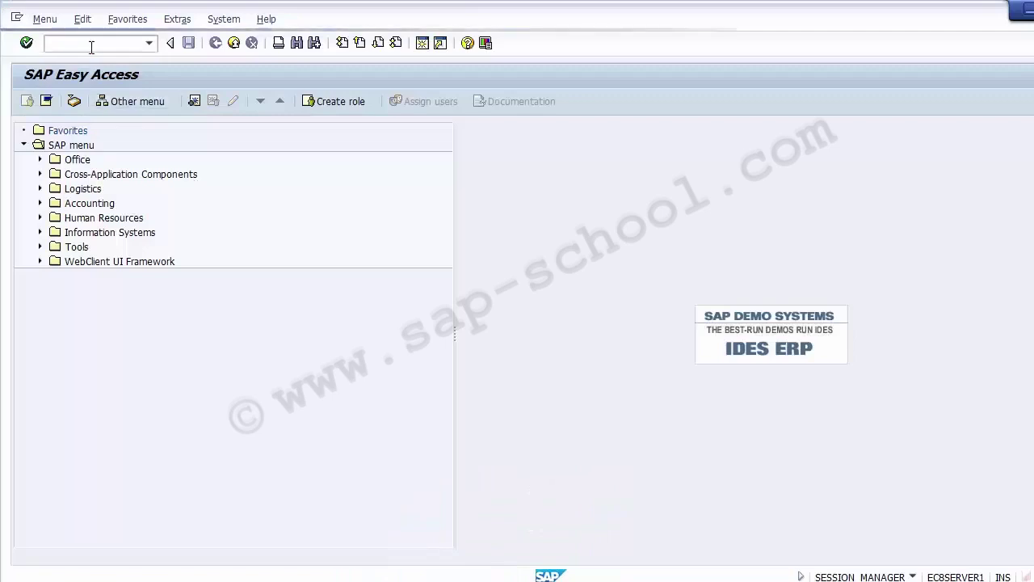
{"action": "left_click", "coordinate": [81, 103]}
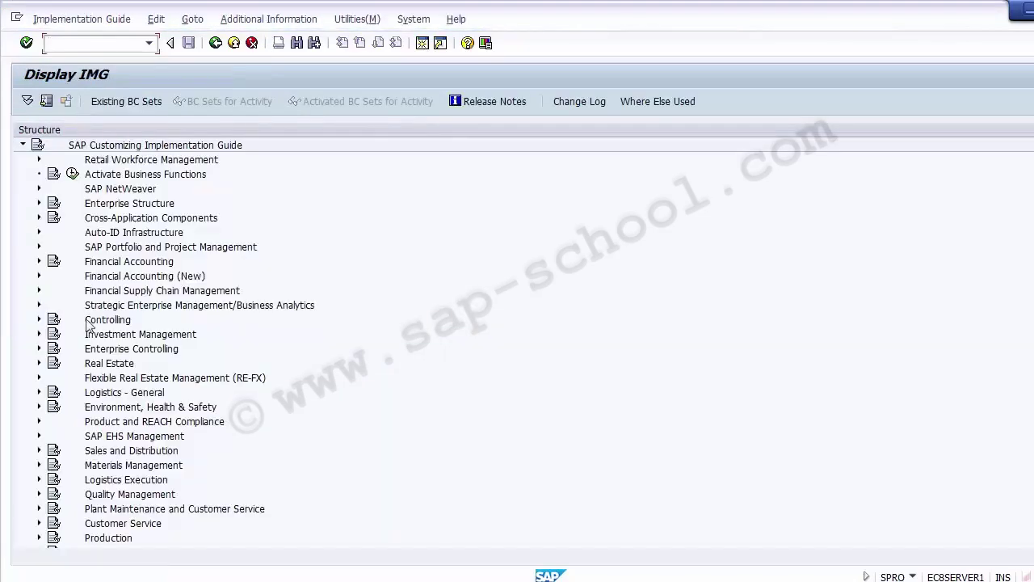
- Expand Controlling, Cost Center Accounting and Planning in the implementation guide to reach Manual Planning
{"action": "double_click", "coordinate": [98, 321]}
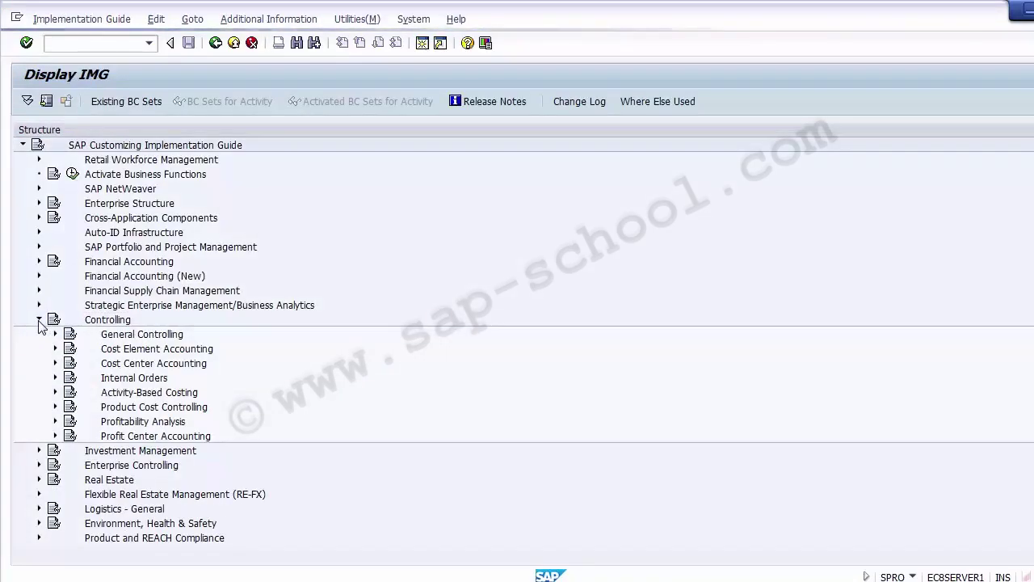
{"action": "left_click", "coordinate": [105, 363]}
{"action": "left_click", "coordinate": [55, 363]}
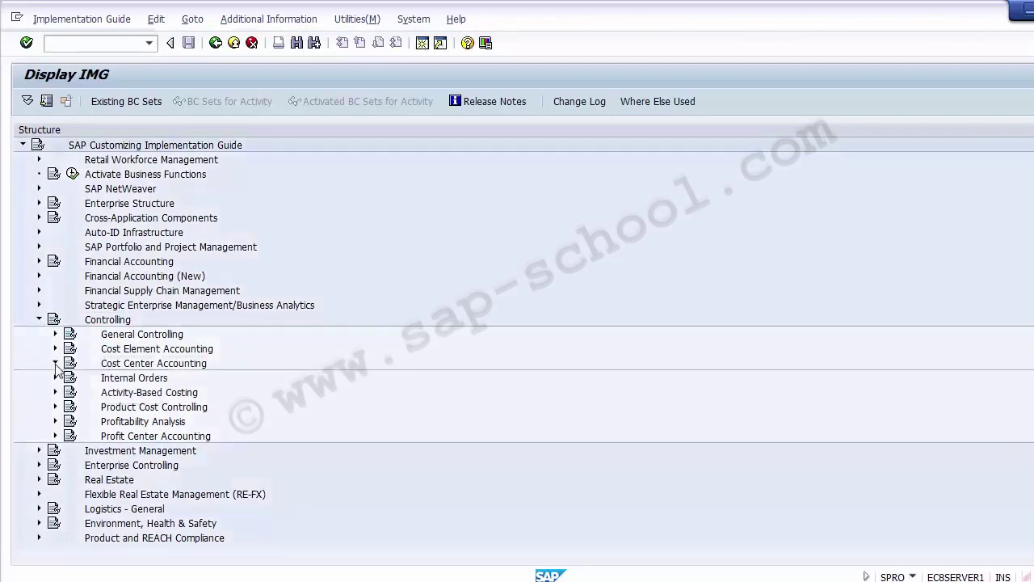
{"action": "left_click", "coordinate": [133, 436]}
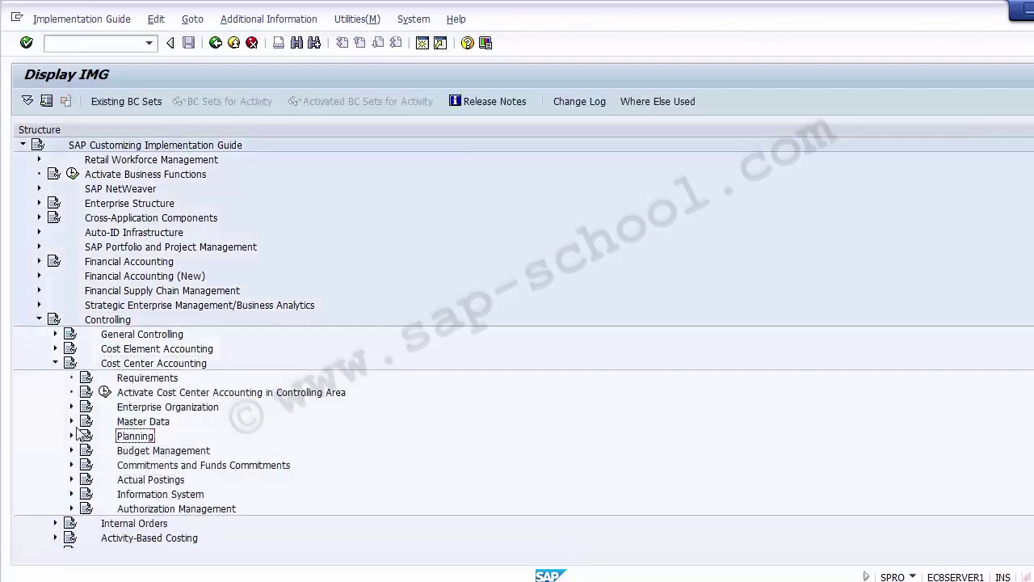
{"action": "left_click", "coordinate": [71, 436]}
{"action": "left_click", "coordinate": [162, 454]}
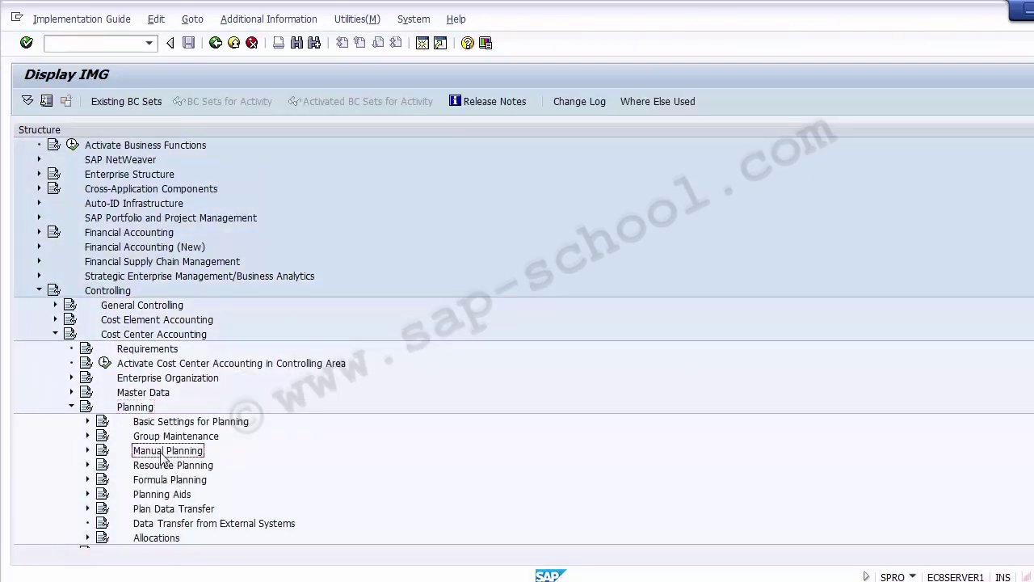
- Check the menu path on the PowerPoint slide and execute Define User-Defined Planner Profiles under Manual Planning in SAP
{"action": "key", "text": "alt+Tab"}
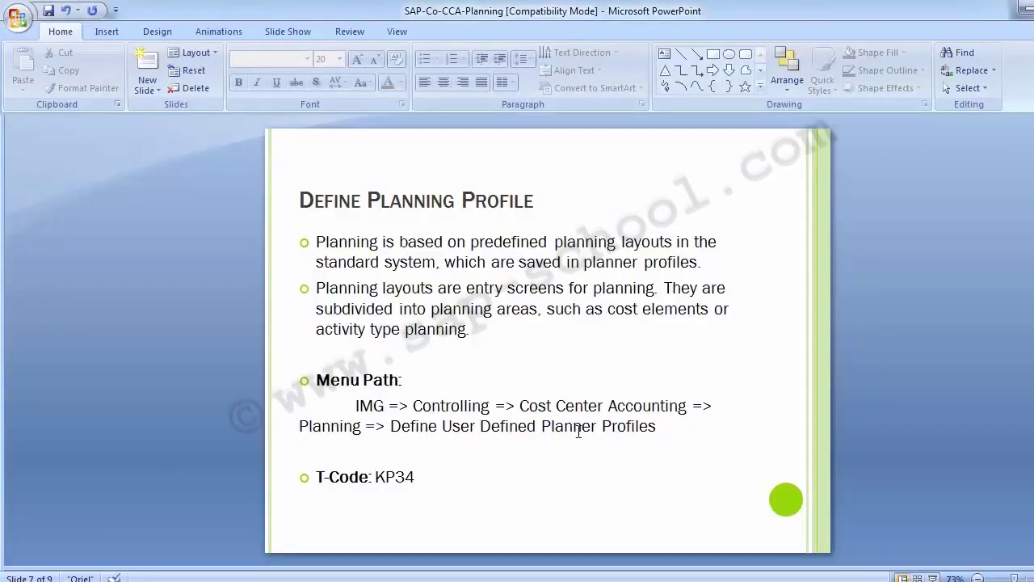
{"action": "key", "text": "alt+Tab"}
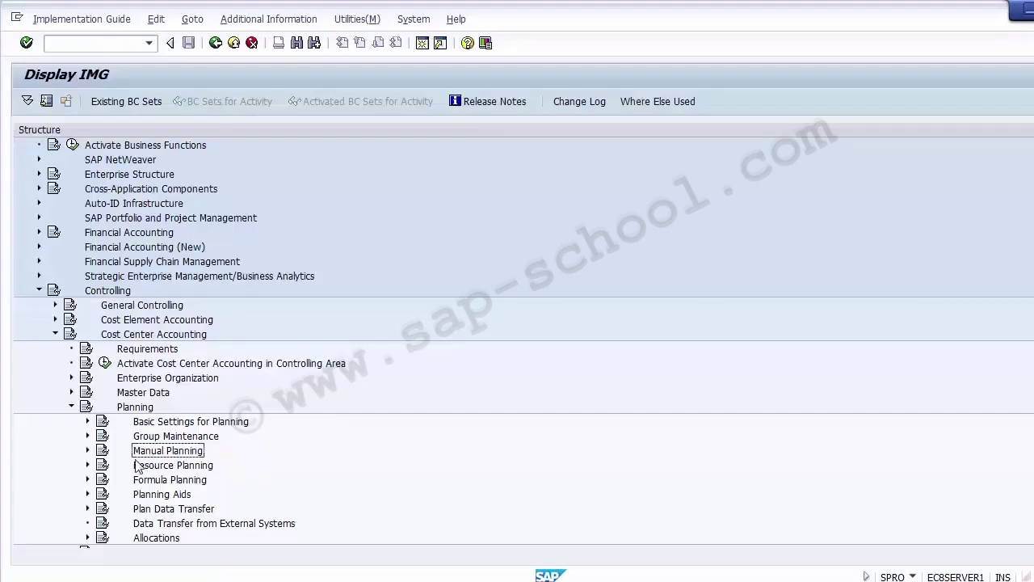
{"action": "left_click", "coordinate": [88, 451]}
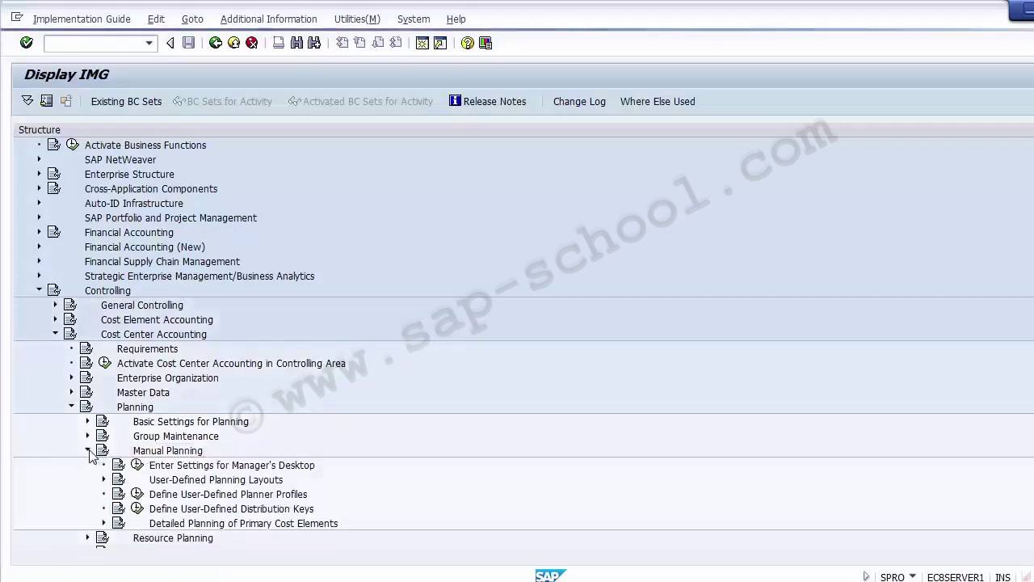
{"action": "left_click", "coordinate": [280, 498]}
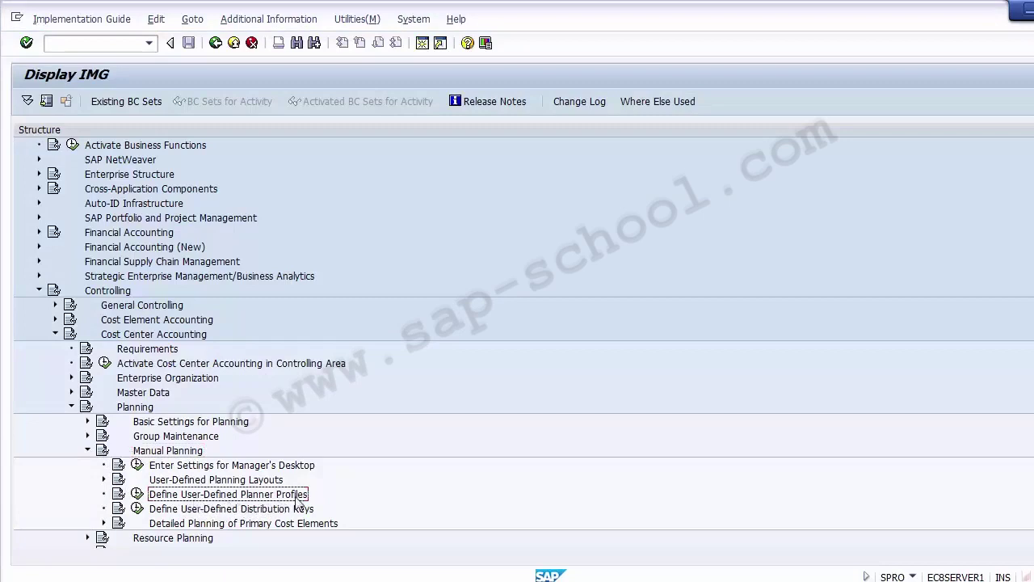
{"action": "left_click", "coordinate": [138, 496]}
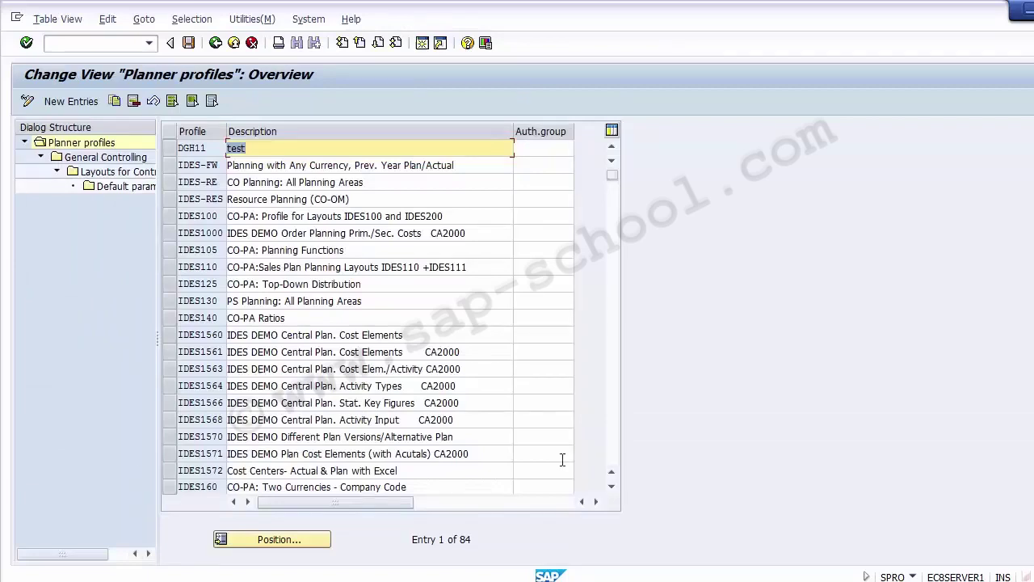
- Examine the descriptions of the standard planner profiles SAP101 to SAP104, clearing their row selection when done
{"action": "left_click", "coordinate": [613, 453]}
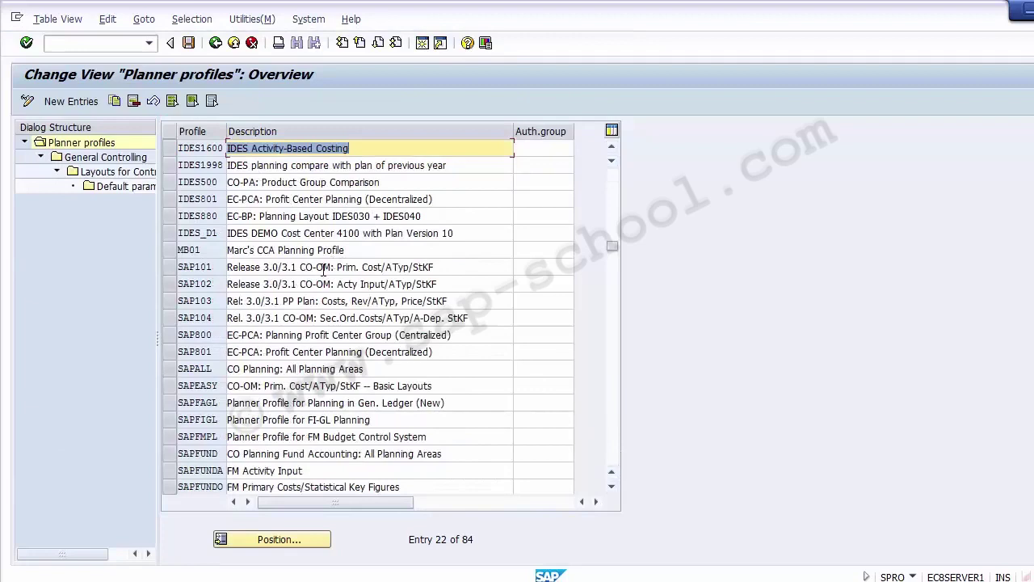
{"action": "left_click", "coordinate": [168, 268]}
{"action": "left_click_drag", "start_coordinate": [167, 268], "coordinate": [162, 320]}
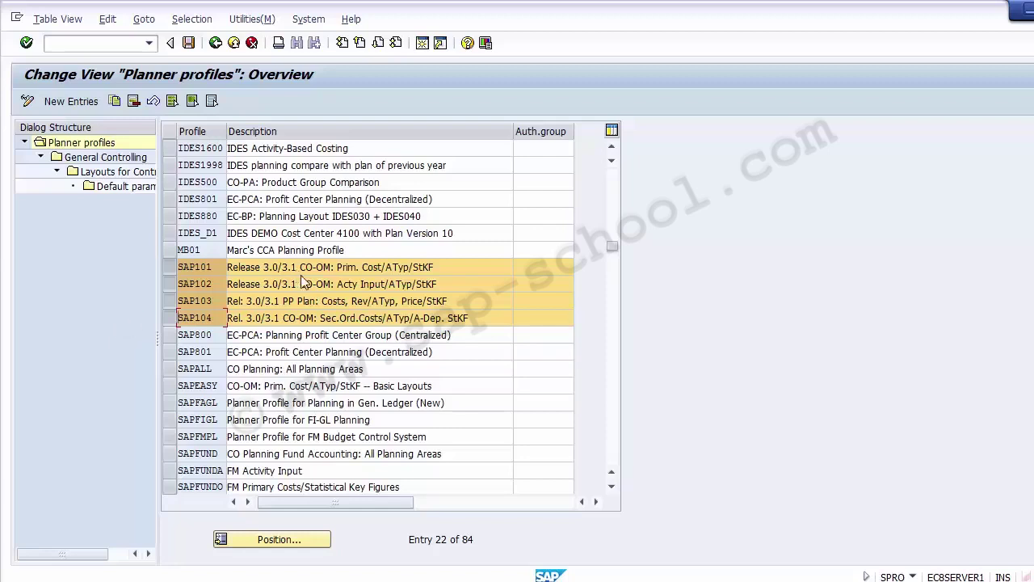
{"action": "left_click", "coordinate": [337, 266]}
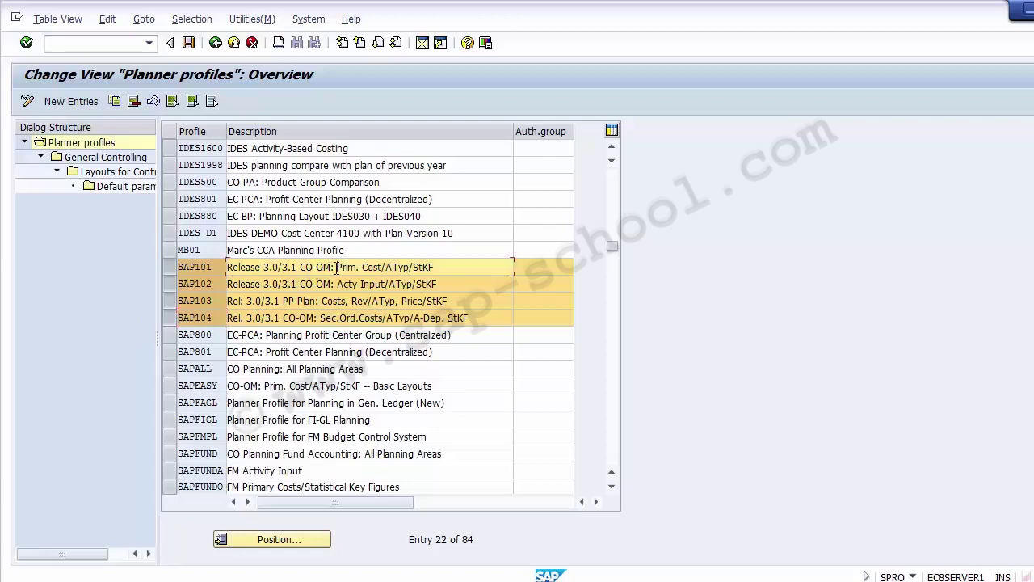
{"action": "left_click_drag", "start_coordinate": [337, 267], "coordinate": [448, 266]}
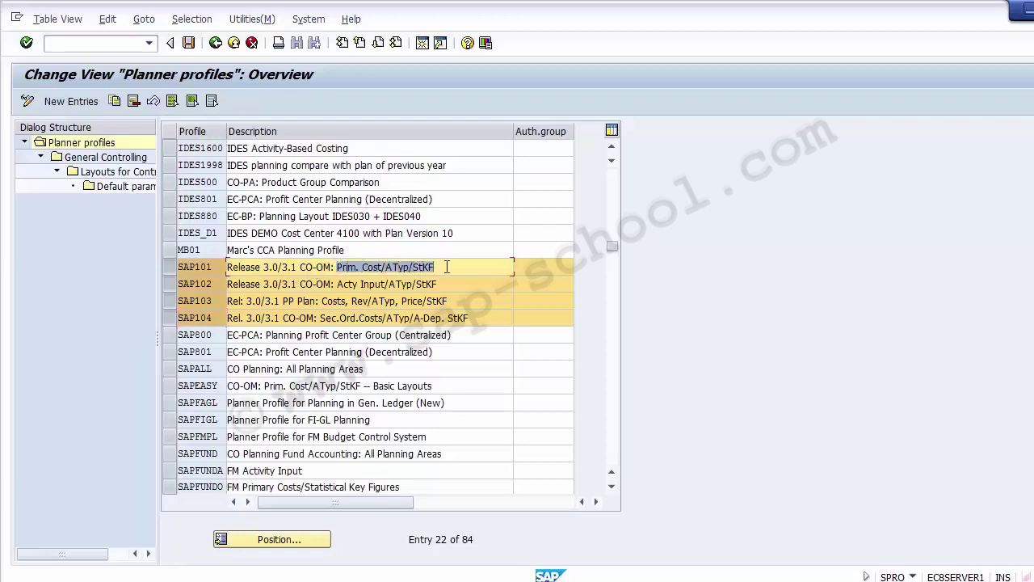
{"action": "left_click", "coordinate": [359, 267]}
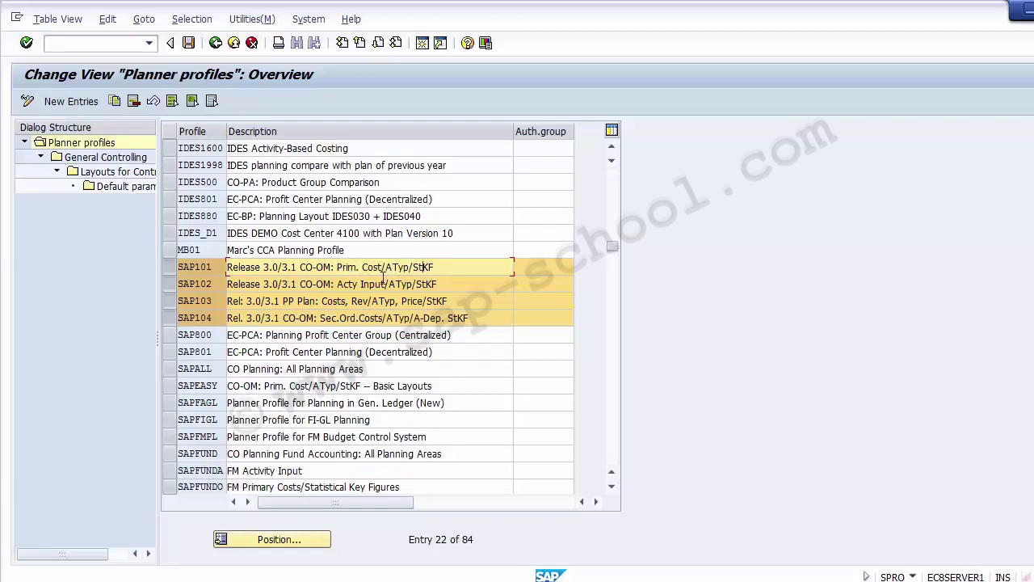
{"action": "left_click", "coordinate": [350, 285]}
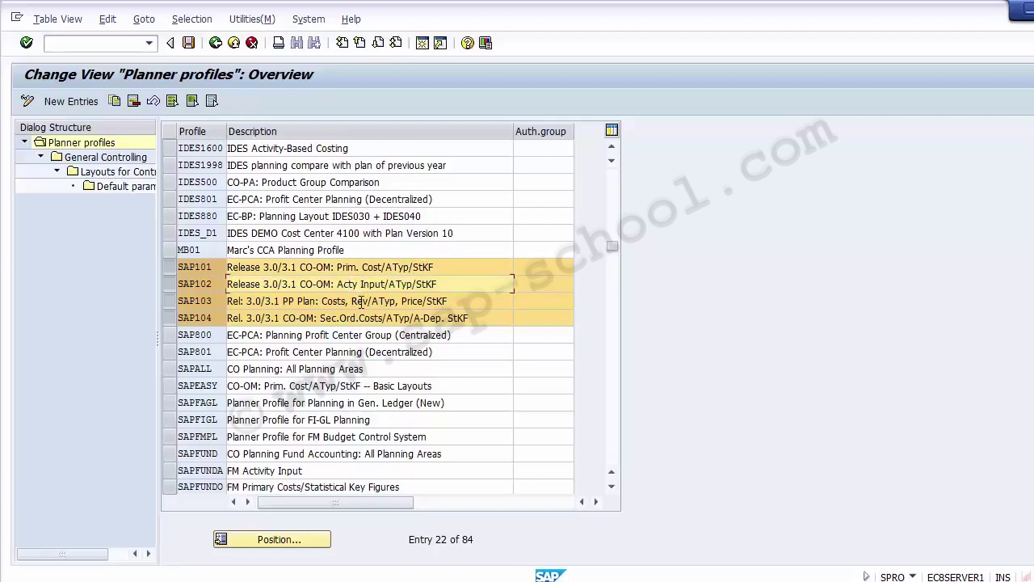
{"action": "left_click", "coordinate": [361, 301]}
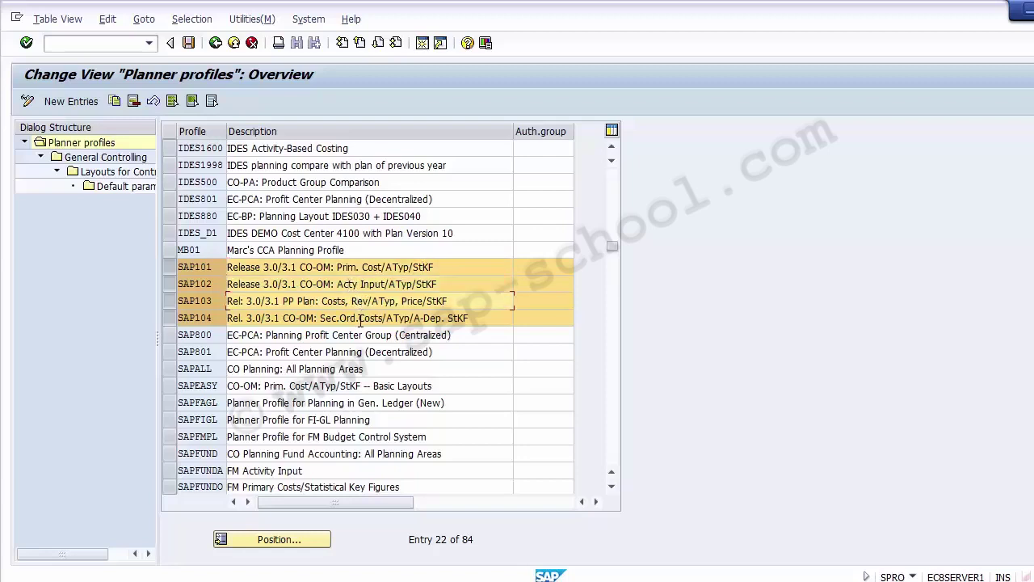
{"action": "left_click", "coordinate": [361, 318]}
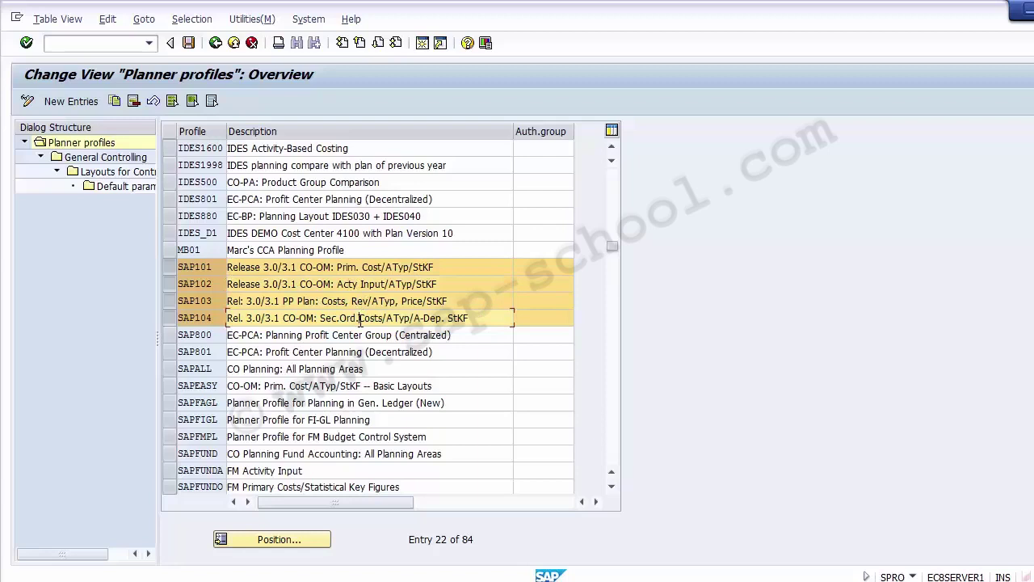
{"action": "left_click", "coordinate": [356, 267]}
{"action": "left_click_drag", "start_coordinate": [338, 268], "coordinate": [441, 267]}
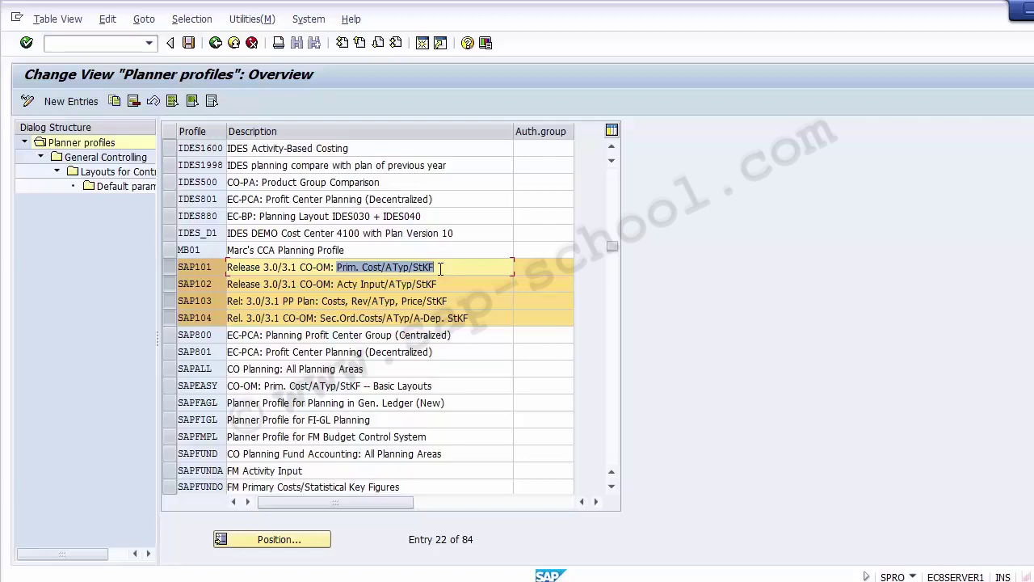
{"action": "left_click", "coordinate": [170, 317]}
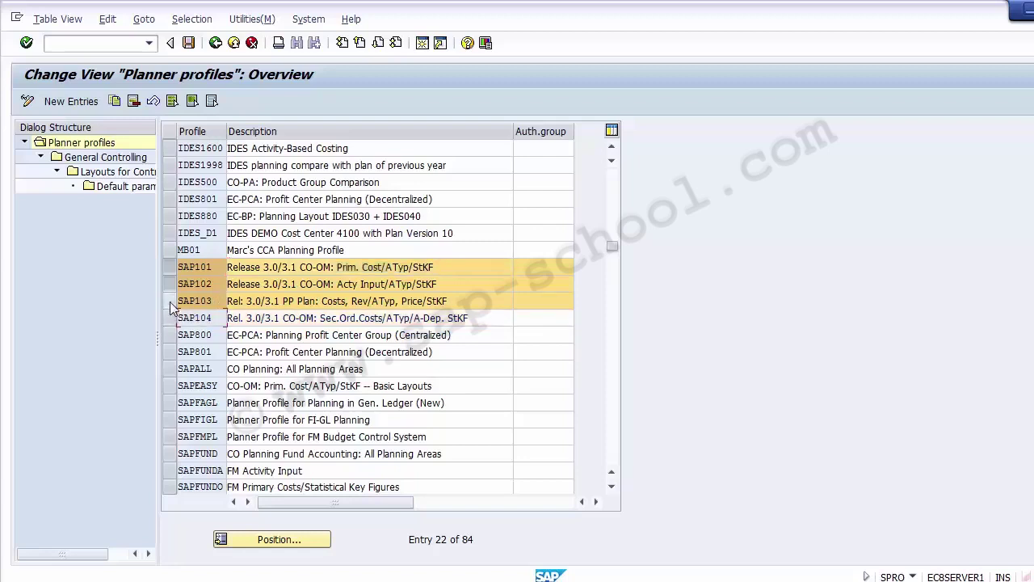
{"action": "left_click", "coordinate": [169, 299]}
{"action": "left_click", "coordinate": [168, 285]}
{"action": "left_click", "coordinate": [169, 267]}
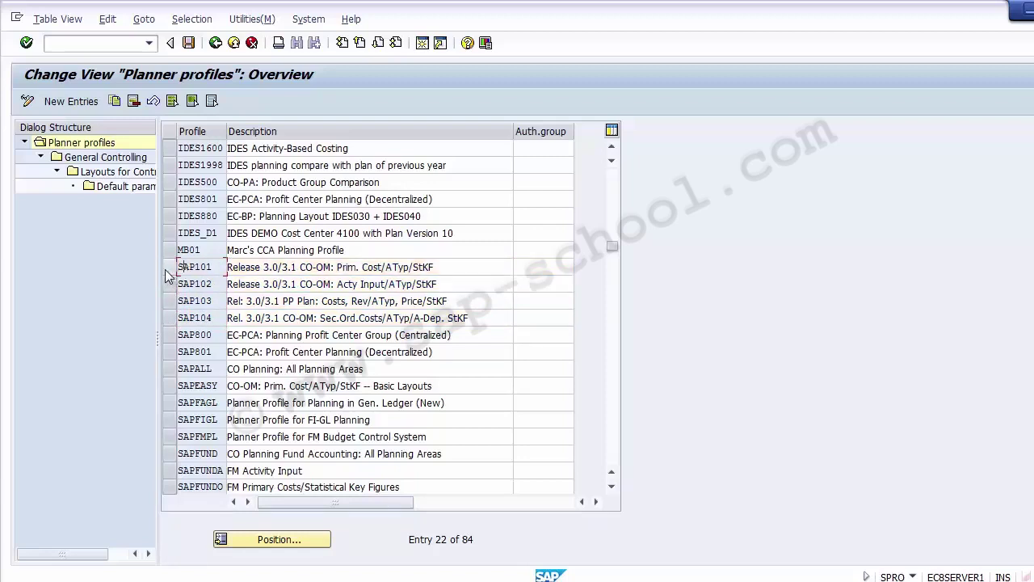
- Copy the standard planner profile SAP101 and name the copy ZSAP101
{"action": "left_click", "coordinate": [168, 267]}
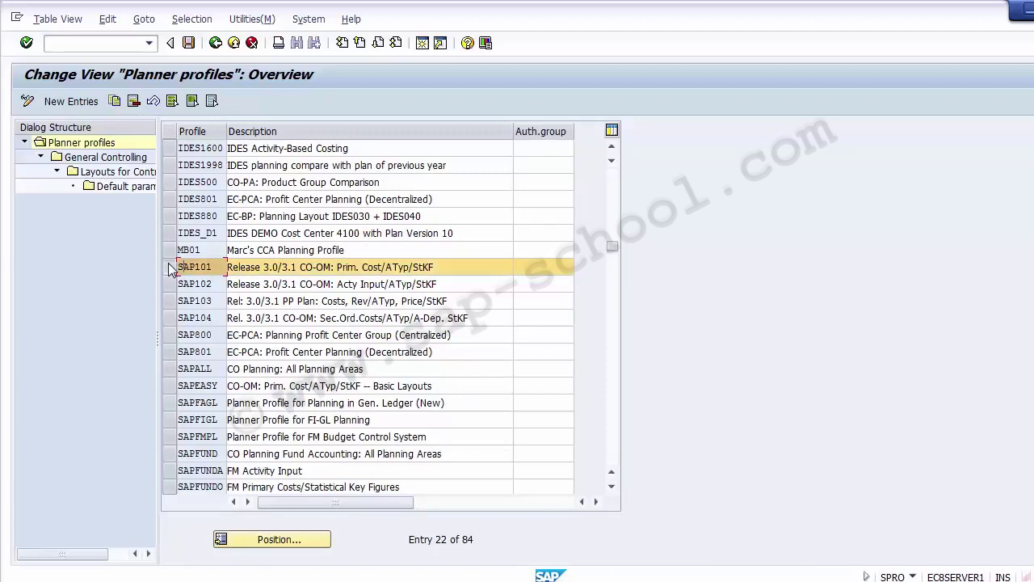
{"action": "left_click", "coordinate": [115, 102]}
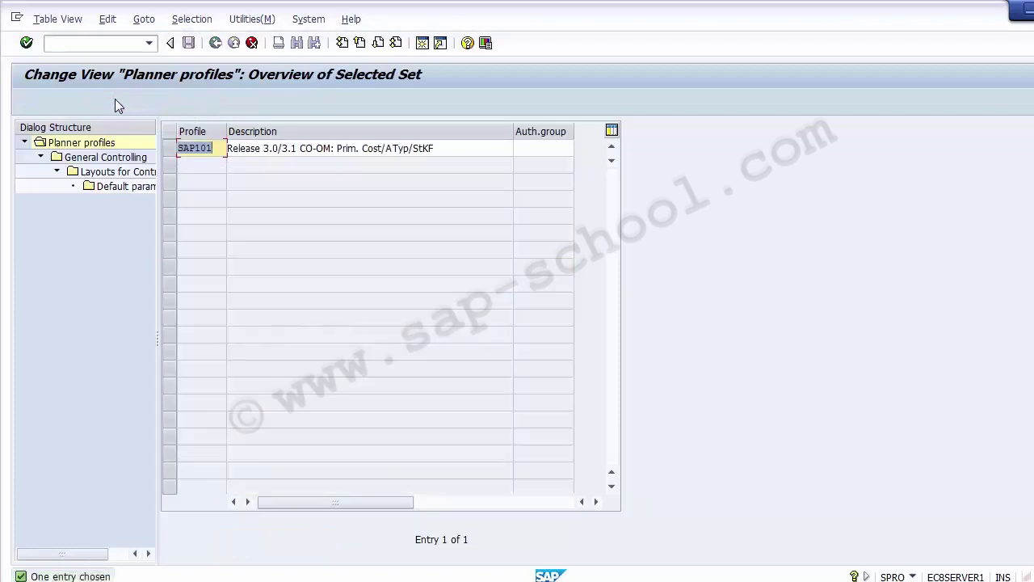
{"action": "left_click", "coordinate": [211, 147]}
{"action": "key", "text": "Home"}
{"action": "type", "text": "Z"}
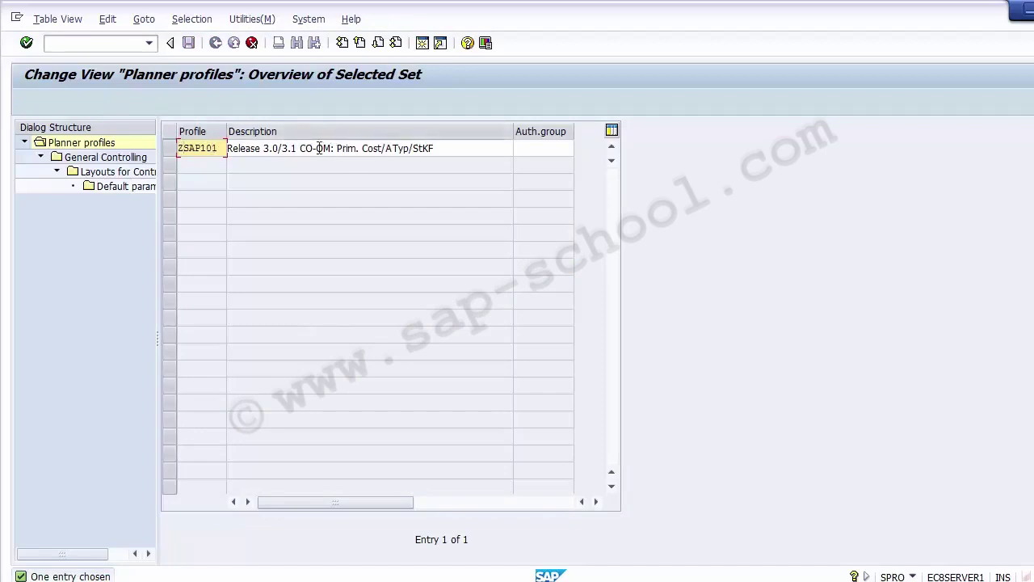
- Replace the copied profile's description with "Primary Costs/ Activity Types/ Statistical Key Fig" and confirm the entry
{"action": "left_click_drag", "start_coordinate": [301, 149], "coordinate": [177, 148]}
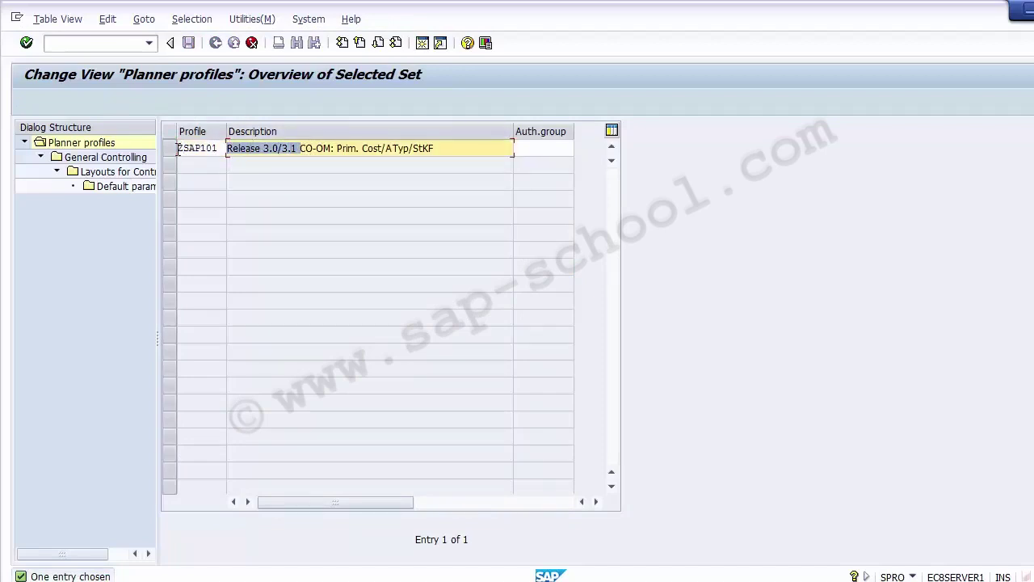
{"action": "key", "text": "Delete"}
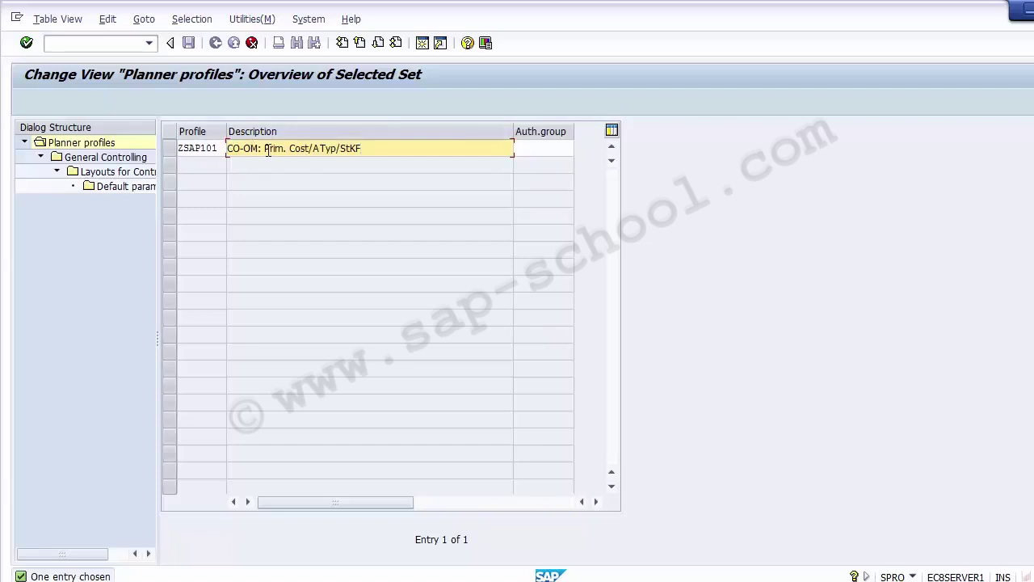
{"action": "left_click_drag", "start_coordinate": [265, 147], "coordinate": [199, 151]}
{"action": "key", "text": "Delete"}
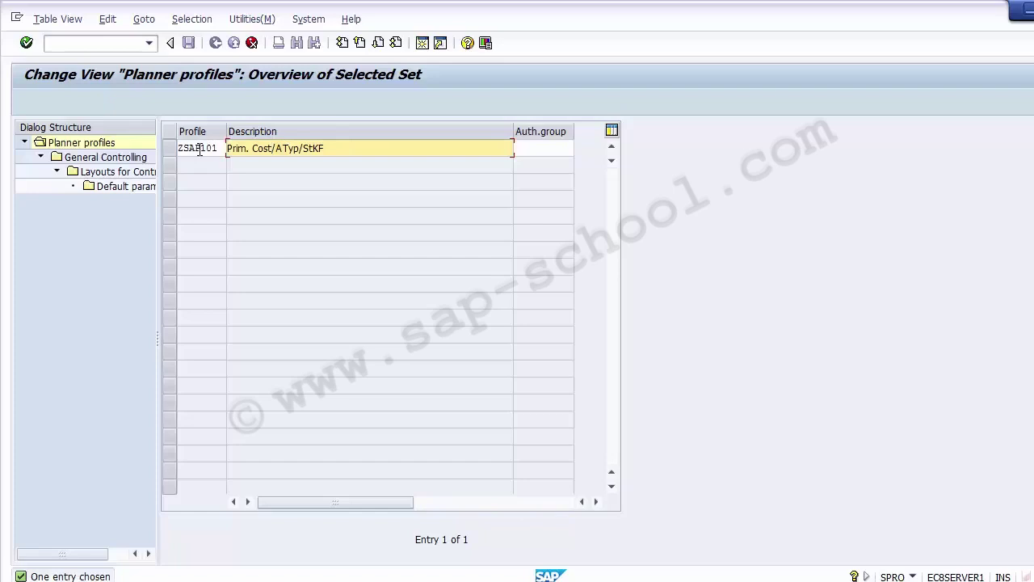
{"action": "key", "text": "Right"}
{"action": "key", "text": "Right"}
{"action": "key", "text": "Right"}
{"action": "key", "text": "Right"}
{"action": "key", "text": "BackSpace"}
{"action": "key", "text": "BackSpace"}
{"action": "key", "text": "BackSpace"}
{"action": "key", "text": "BackSpace"}
{"action": "key", "text": "BackSpace"}
{"action": "key", "text": "BackSpace"}
{"action": "key", "text": "BackSpace"}
{"action": "key", "text": "BackSpace"}
{"action": "key", "text": "BackSpace"}
{"action": "key", "text": "BackSpace"}
{"action": "key", "text": "BackSpace"}
{"action": "key", "text": "BackSpace"}
{"action": "key", "text": "BackSpace"}
{"action": "key", "text": "BackSpace"}
{"action": "key", "text": "BackSpace"}
{"action": "key", "text": "BackSpace"}
{"action": "key", "text": "BackSpace"}
{"action": "key", "text": "BackSpace"}
{"action": "key", "text": "BackSpace"}
{"action": "key", "text": "BackSpace"}
{"action": "type", "text": "Primary Costs/ Activity Types/"}
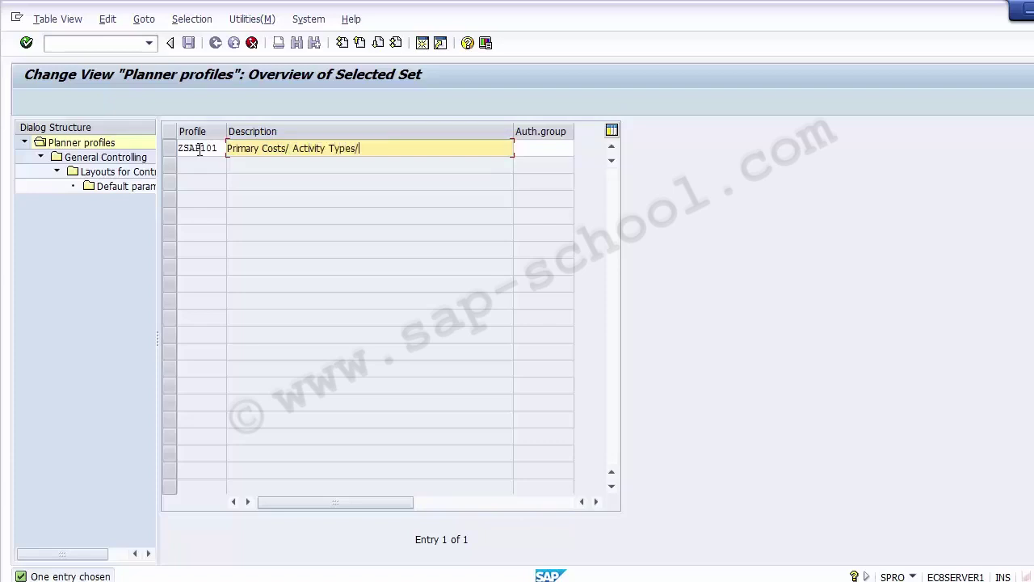
{"action": "type", "text": " Statistical Key Fig"}
{"action": "left_click", "coordinate": [199, 147]}
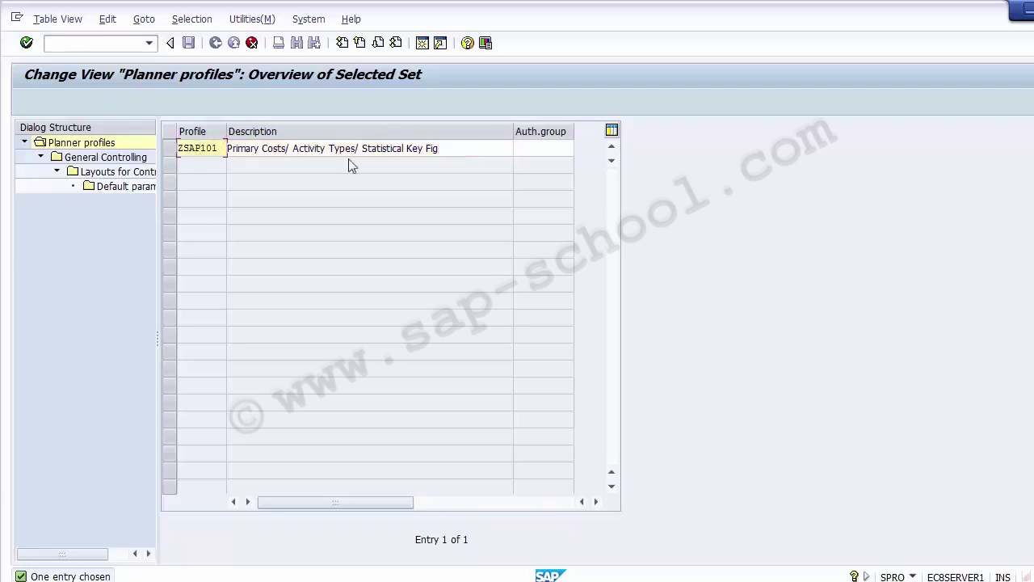
{"action": "left_click_drag", "start_coordinate": [461, 147], "coordinate": [227, 148]}
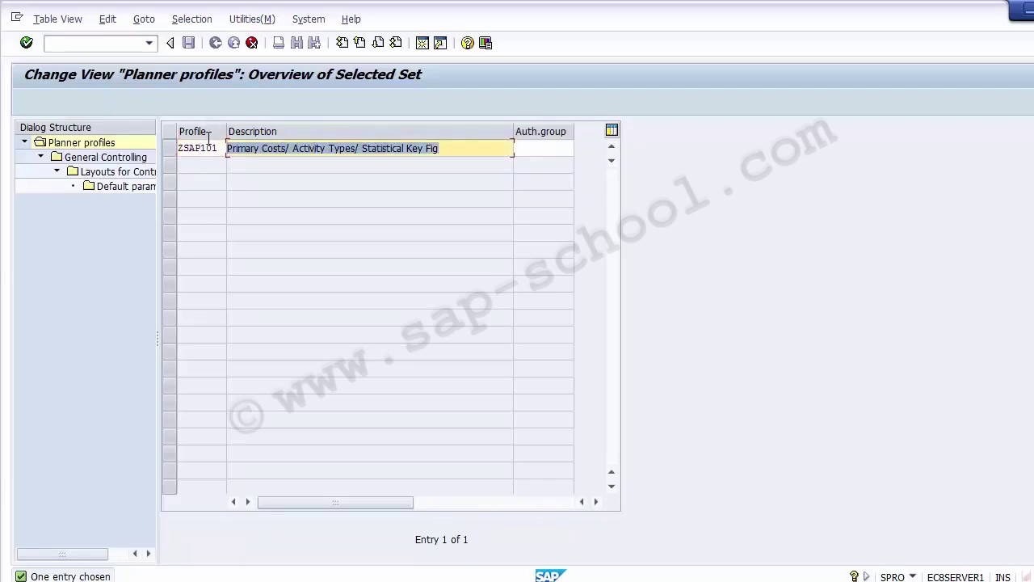
{"action": "key", "text": "Return"}
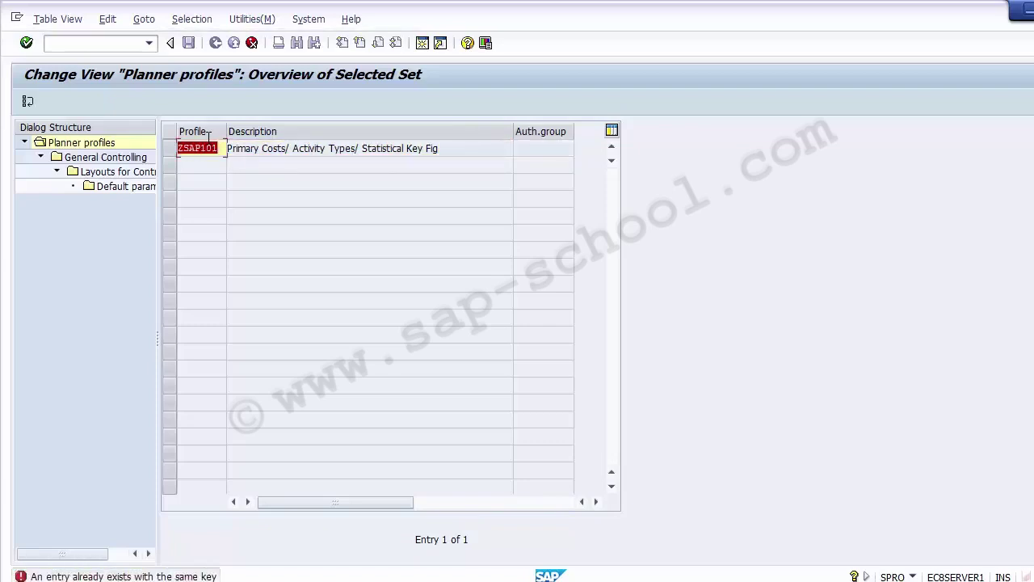
- Rename the copied planner profile to ZSAP100 and complete the copy with its dependent entries
{"action": "left_click", "coordinate": [223, 148]}
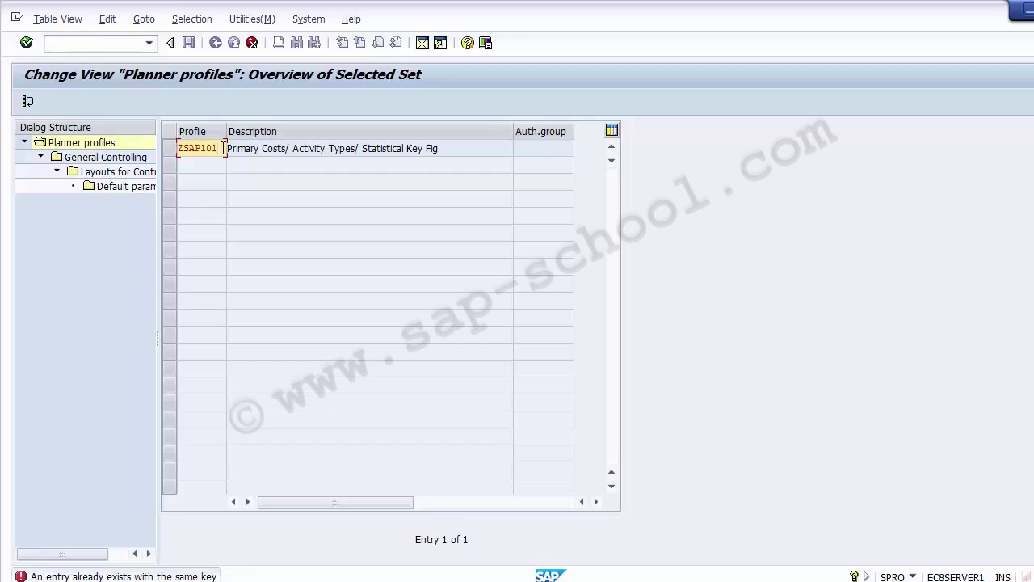
{"action": "key", "text": "BackSpace"}
{"action": "key", "text": "BackSpace"}
{"action": "key", "text": "BackSpace"}
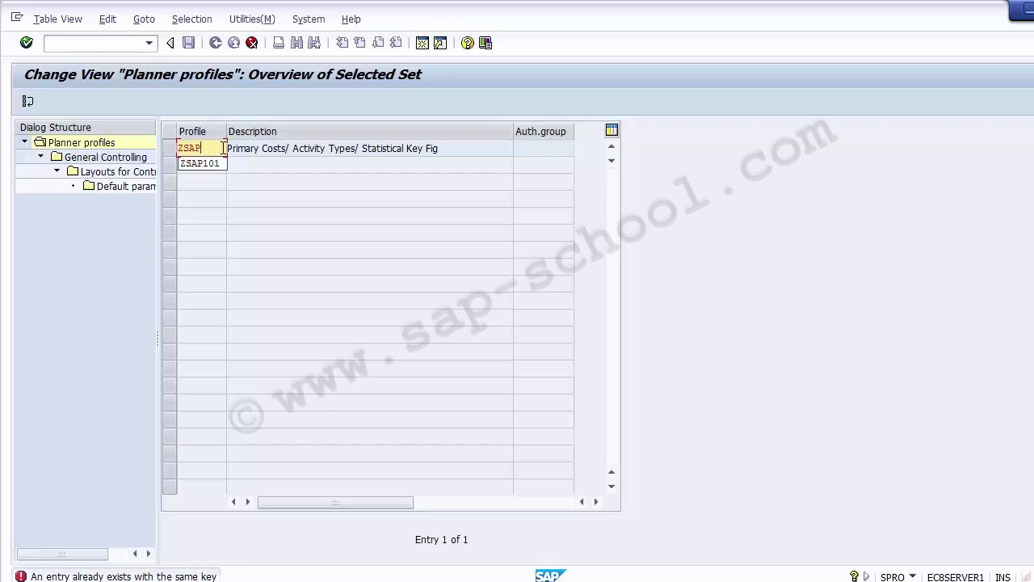
{"action": "type", "text": "100"}
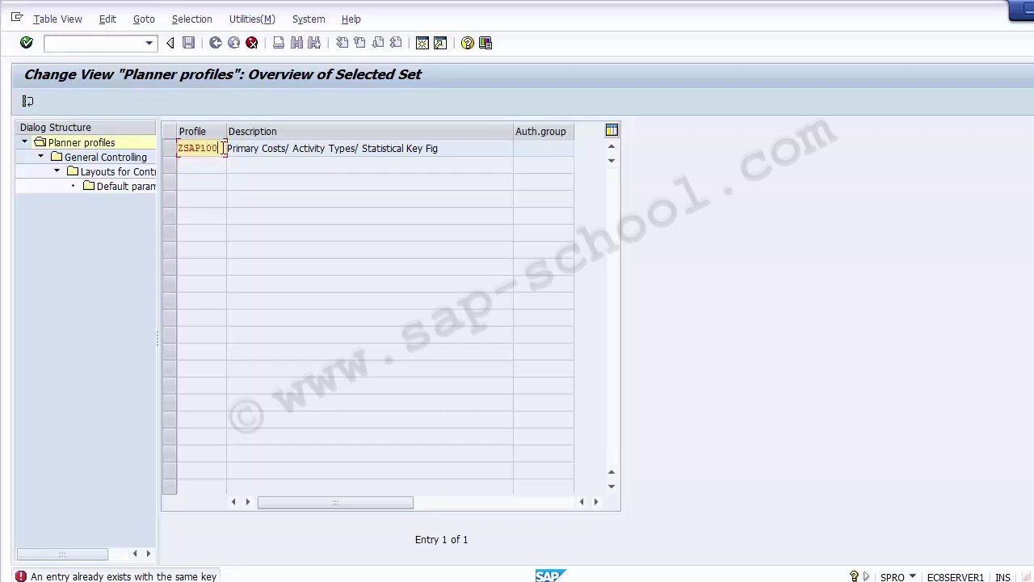
{"action": "key", "text": "Tab"}
{"action": "key", "text": "Tab"}
{"action": "key", "text": "Tab"}
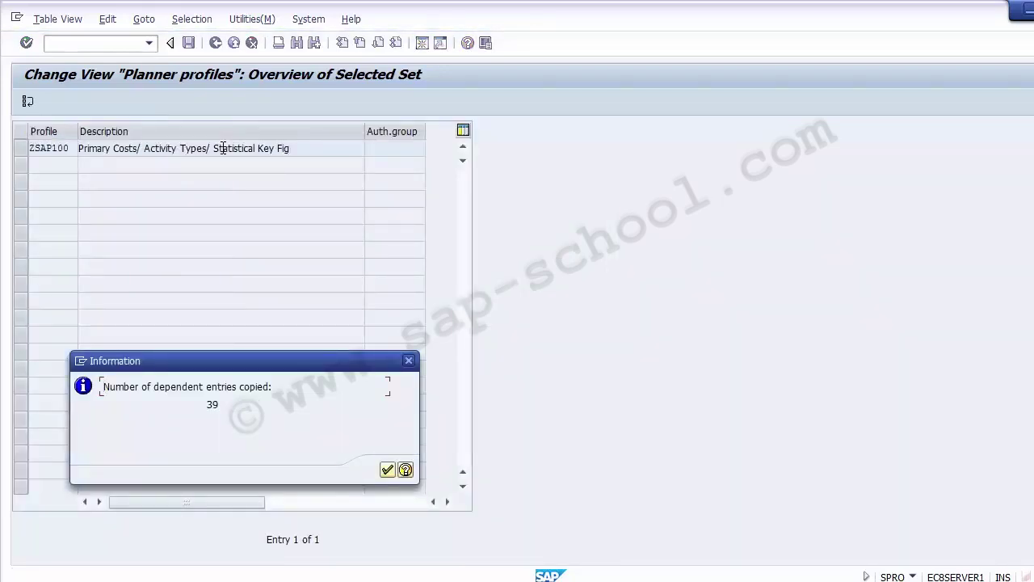
{"action": "left_click", "coordinate": [389, 469]}
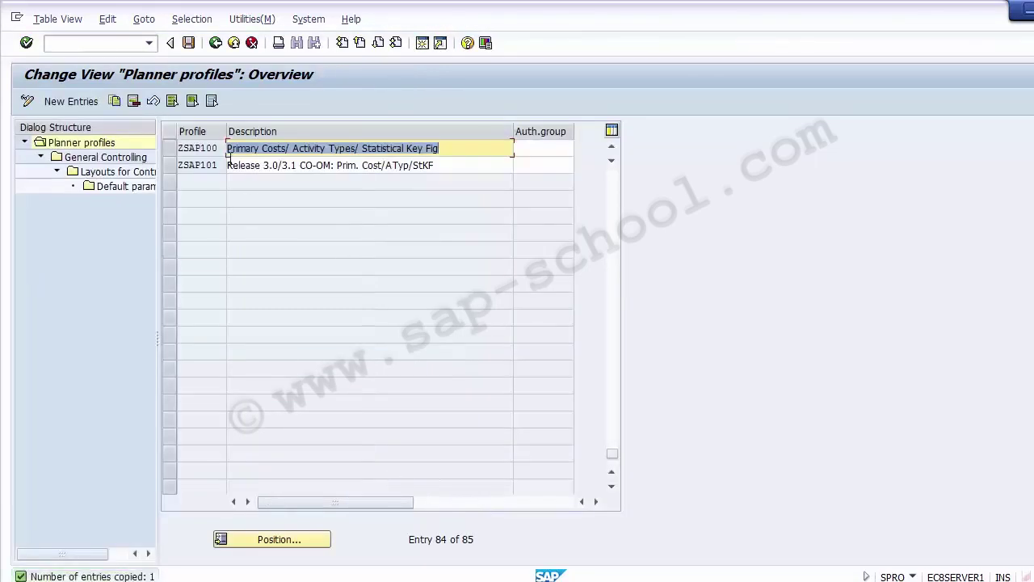
- Save the new planner profile ZSAP100 to the FICO Configurations customizing request
{"action": "left_click", "coordinate": [171, 152]}
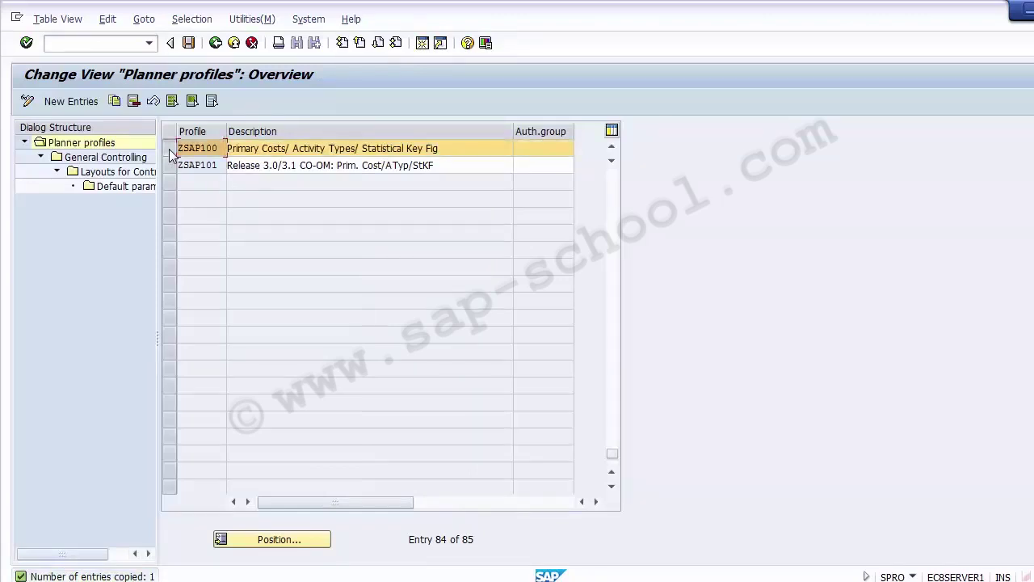
{"action": "left_click", "coordinate": [171, 152]}
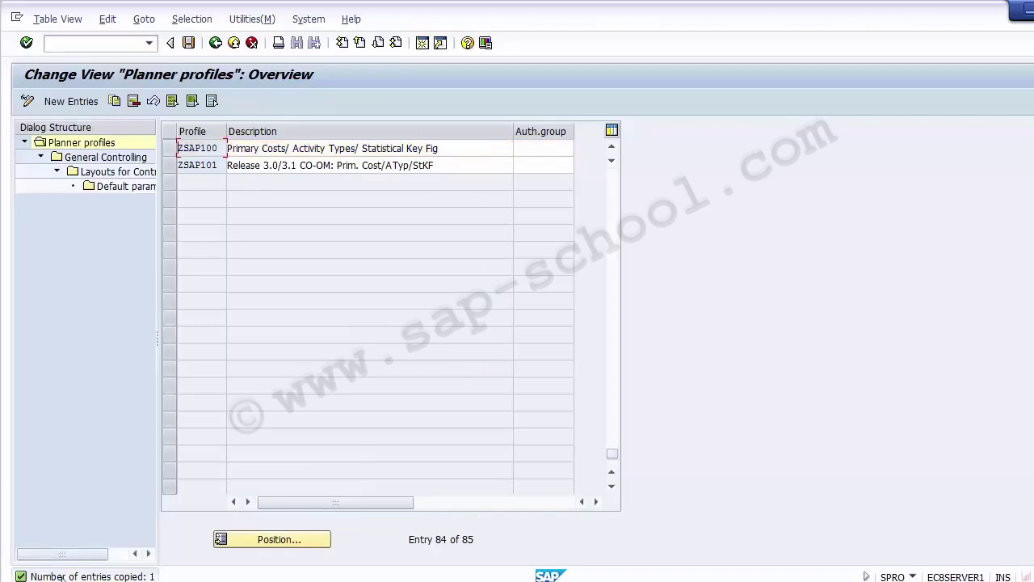
{"action": "left_click", "coordinate": [187, 46]}
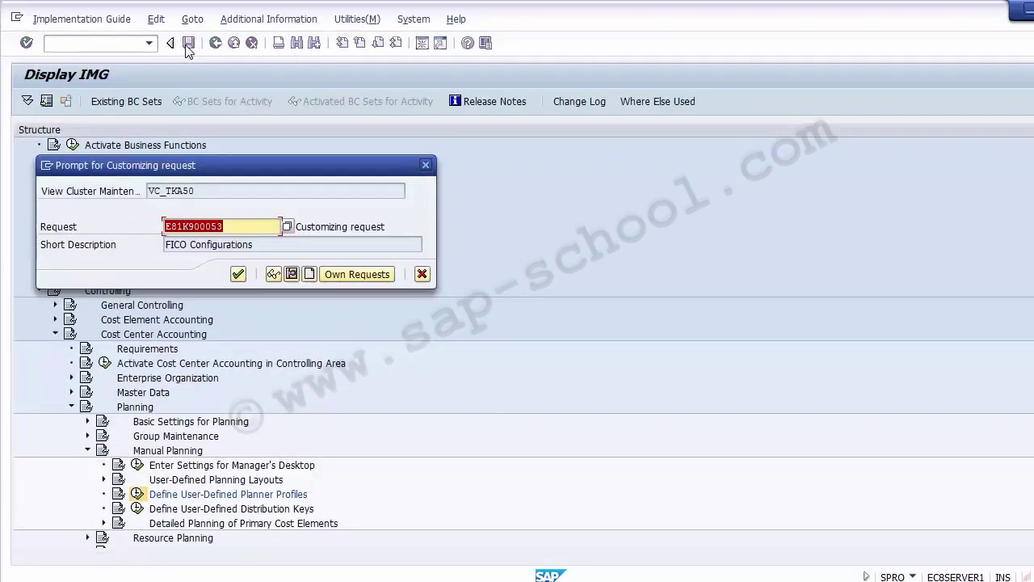
{"action": "left_click", "coordinate": [237, 275]}
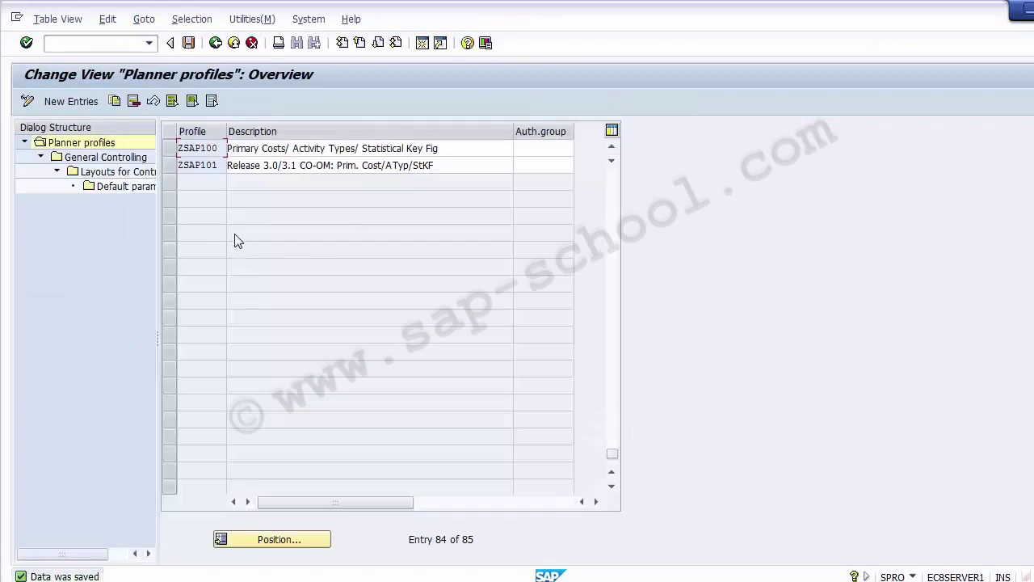
- Open General Controlling for planner profile ZSAP100 and select the planning area Cost ctrs: Cost element/activity inputs
{"action": "left_click", "coordinate": [171, 150]}
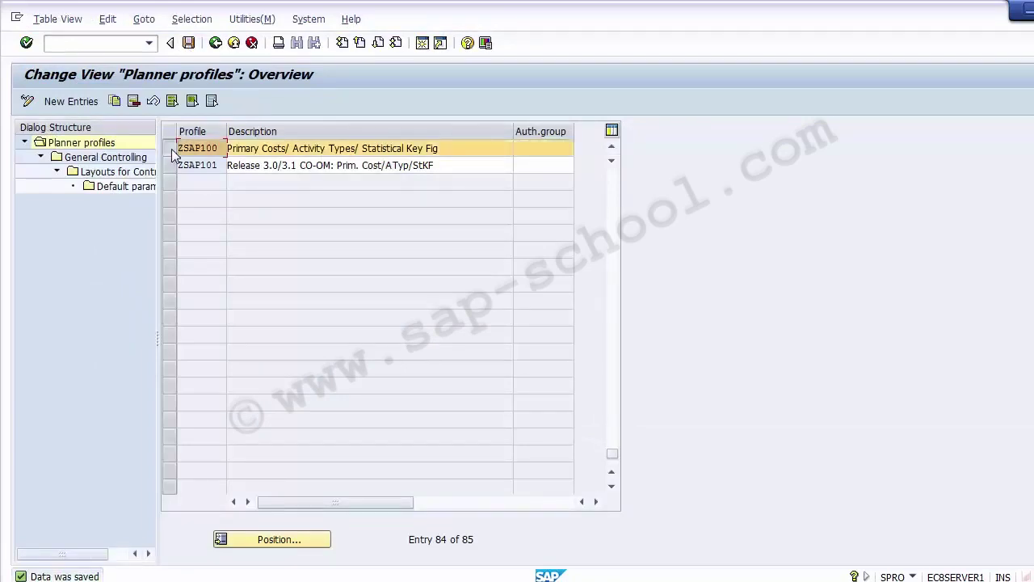
{"action": "double_click", "coordinate": [123, 164]}
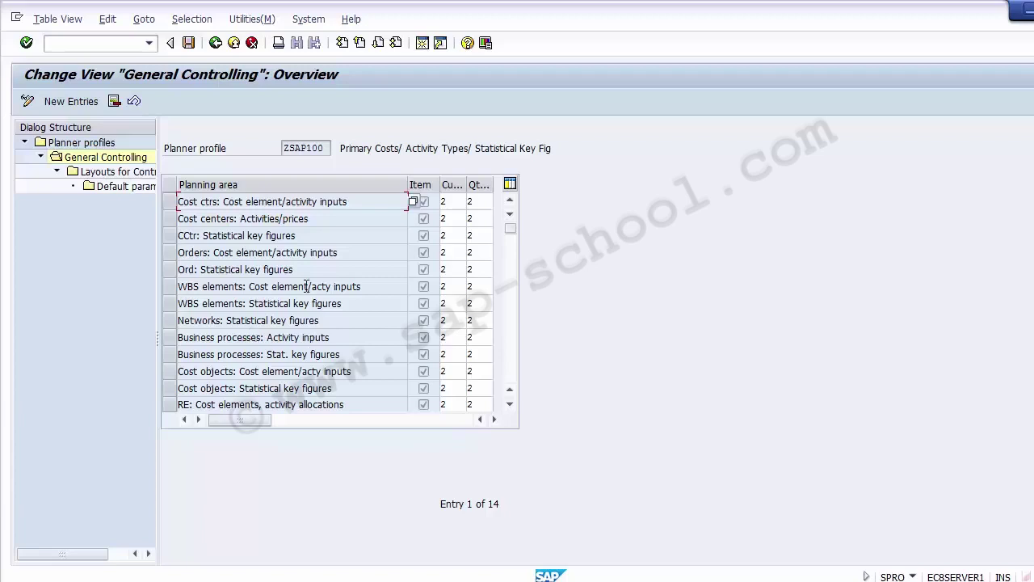
{"action": "left_click", "coordinate": [169, 204]}
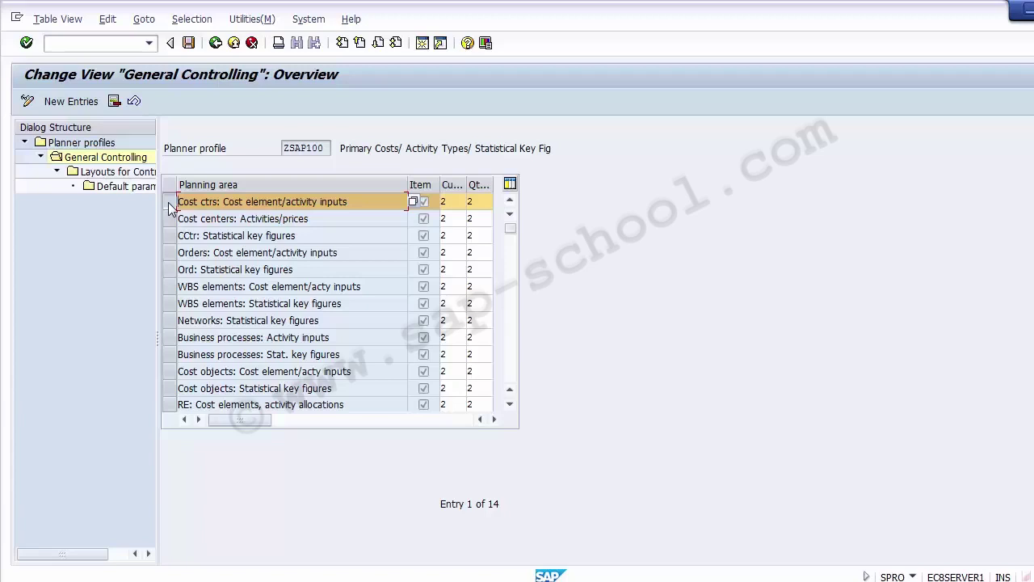
{"action": "left_click", "coordinate": [168, 203]}
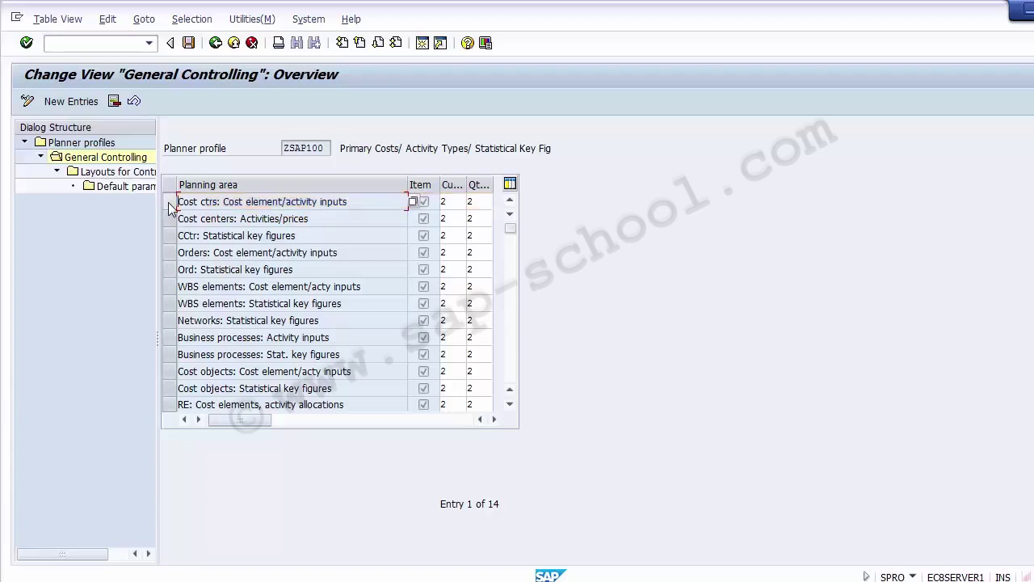
{"action": "left_click", "coordinate": [168, 204]}
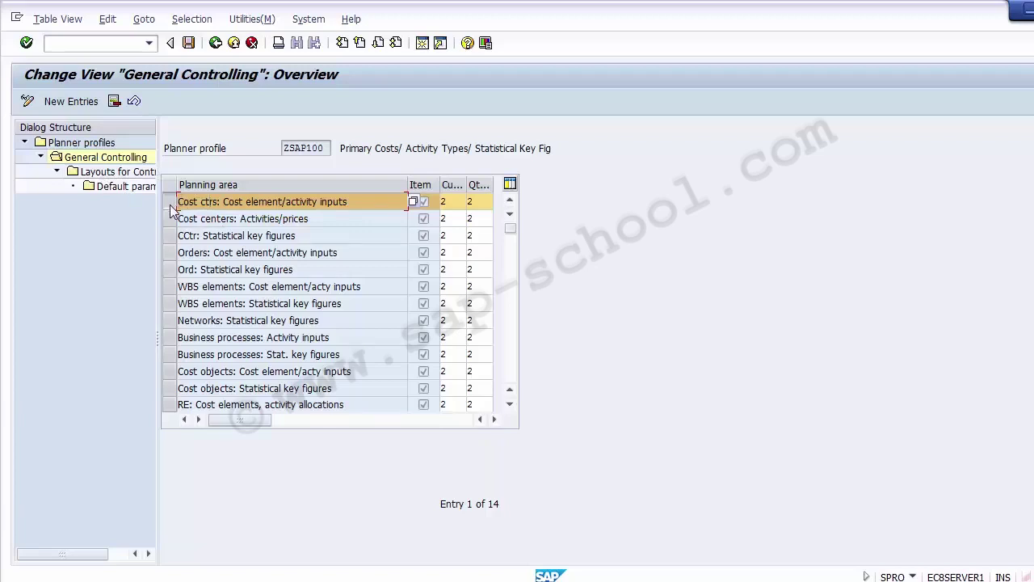
- Allow overwriting for layout 1-101 in the planning area Cost ctrs: Cost element/activity inputs and save the profile
{"action": "double_click", "coordinate": [122, 172]}
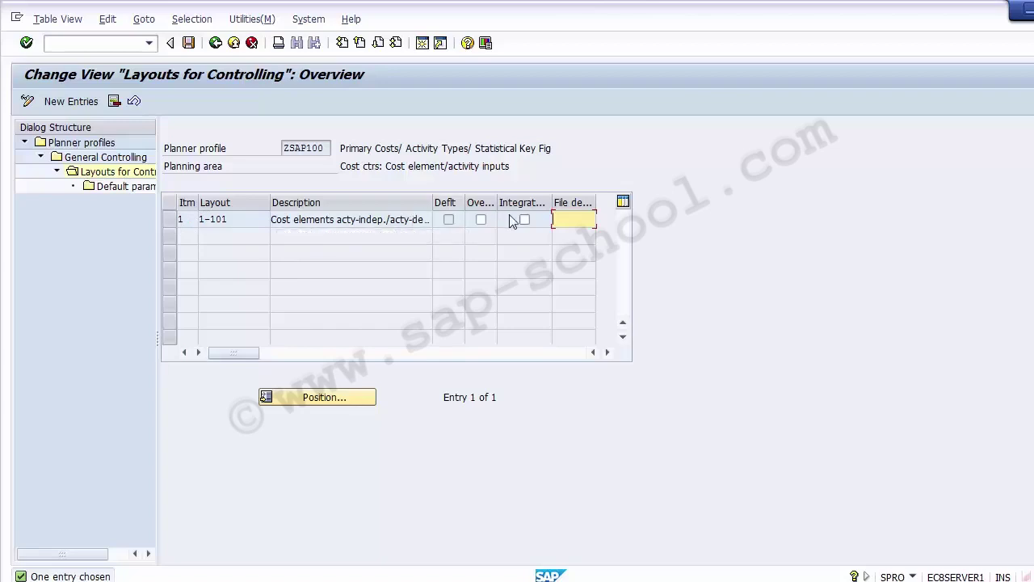
{"action": "left_click", "coordinate": [482, 221]}
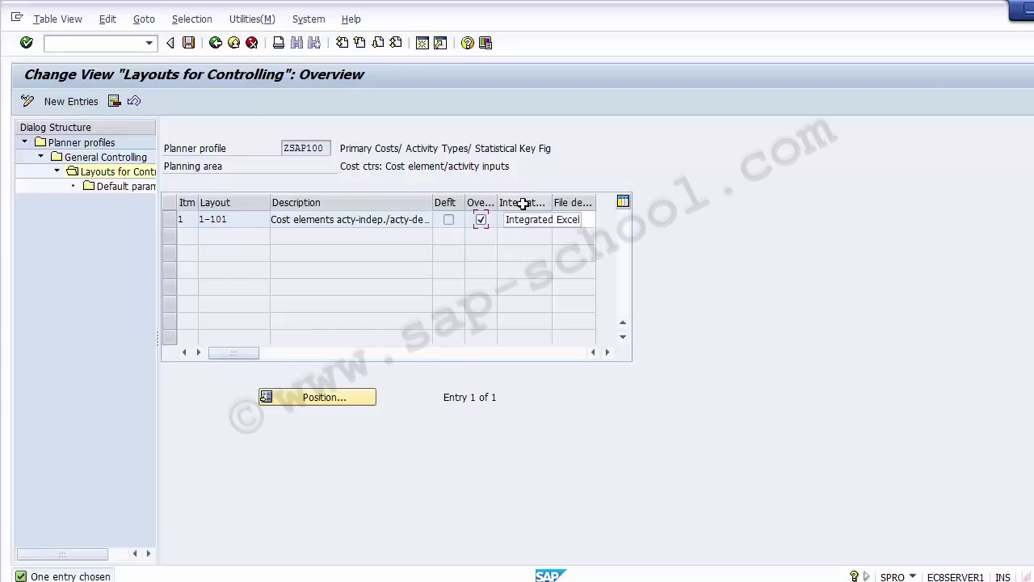
{"action": "left_click", "coordinate": [526, 221]}
{"action": "left_click", "coordinate": [526, 221]}
{"action": "left_click", "coordinate": [562, 218]}
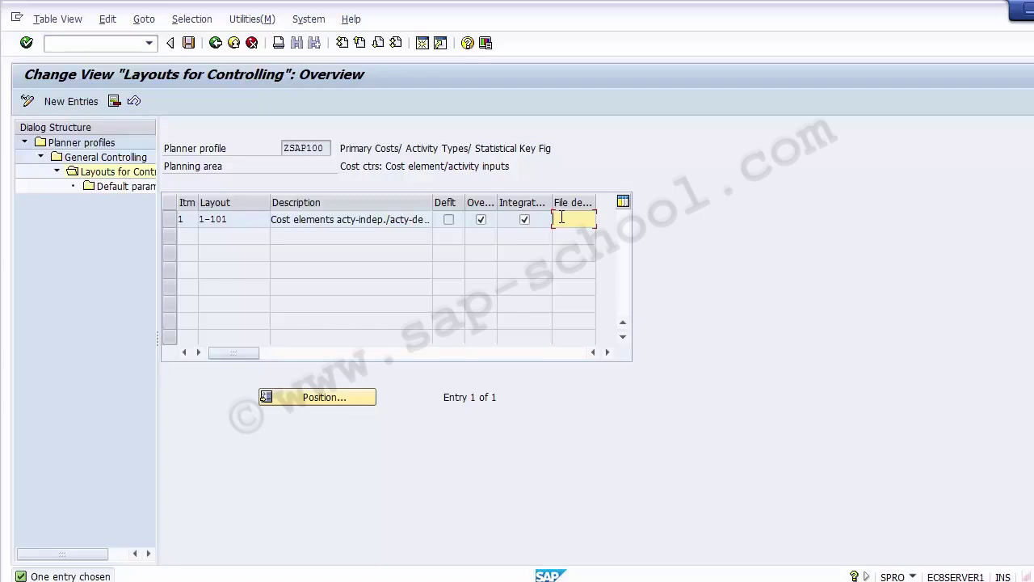
{"action": "left_click", "coordinate": [524, 219]}
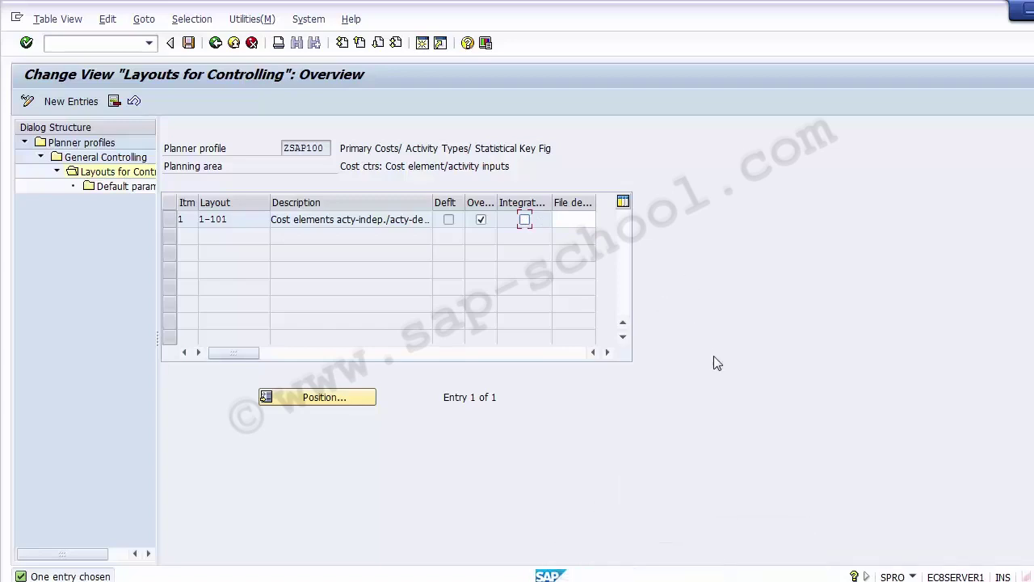
{"action": "left_click", "coordinate": [482, 222]}
{"action": "left_click", "coordinate": [189, 43]}
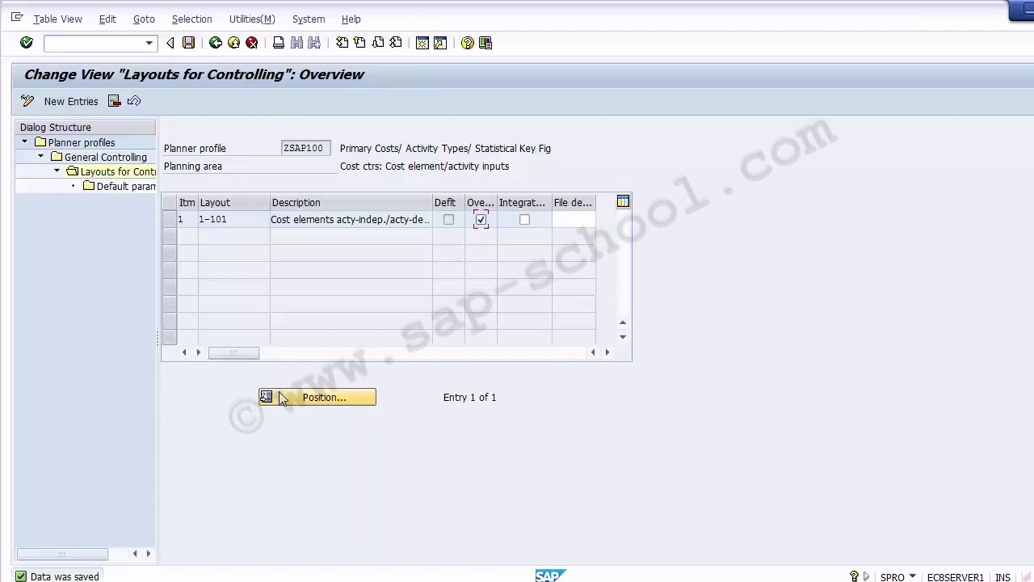
- Leave the layouts of planner profile ZSAP100 and return to the Display IMG structure
{"action": "left_click", "coordinate": [192, 153]}
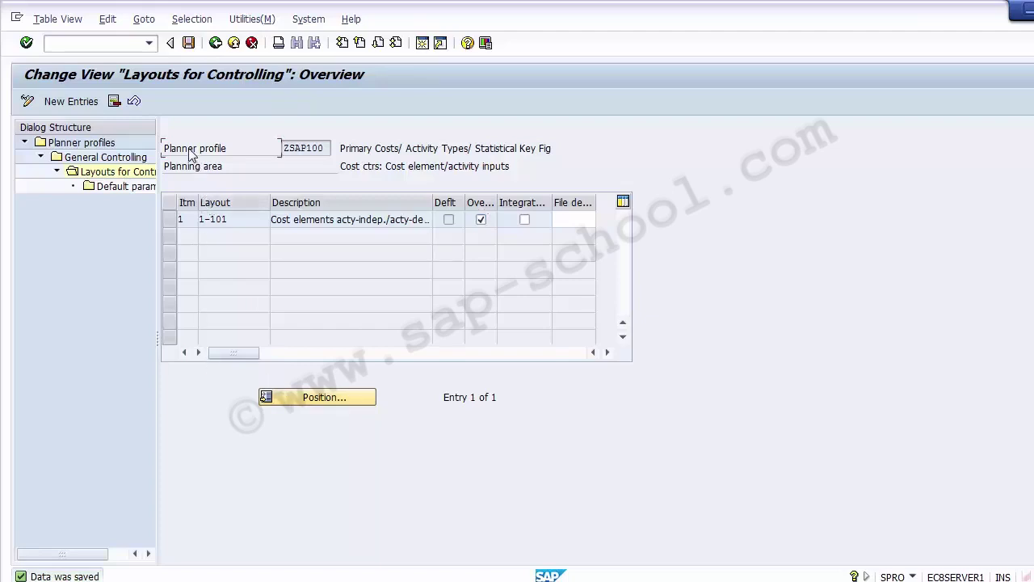
{"action": "left_click", "coordinate": [118, 179]}
{"action": "left_click", "coordinate": [243, 219]}
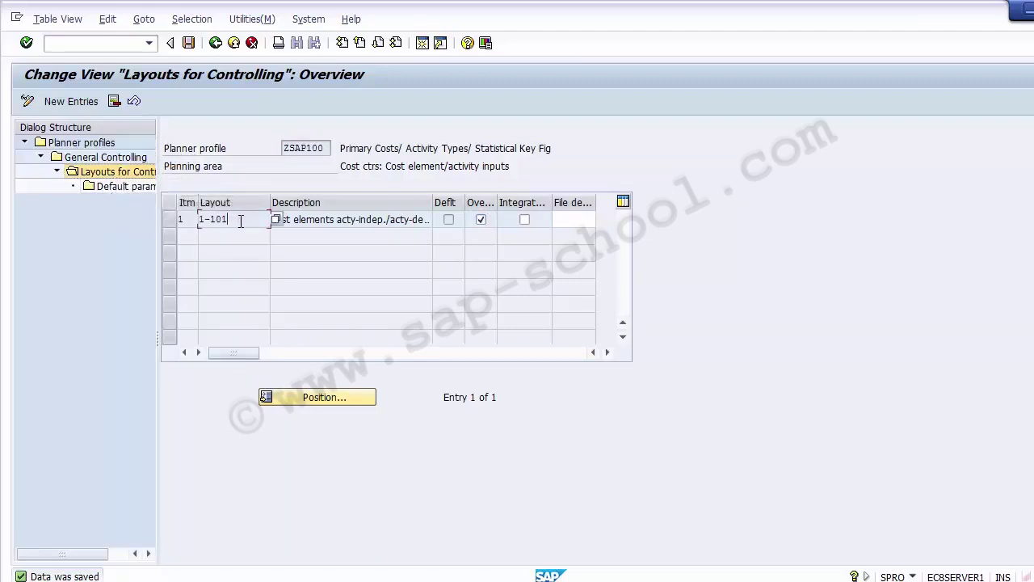
{"action": "left_click_drag", "start_coordinate": [243, 219], "coordinate": [192, 228]}
{"action": "left_click_drag", "start_coordinate": [332, 150], "coordinate": [284, 155]}
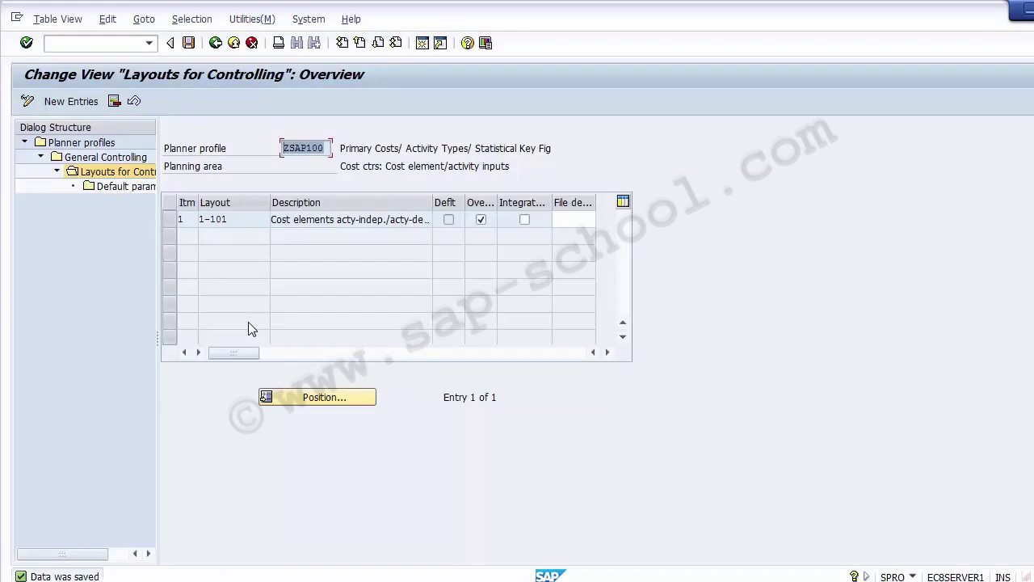
{"action": "left_click", "coordinate": [214, 42]}
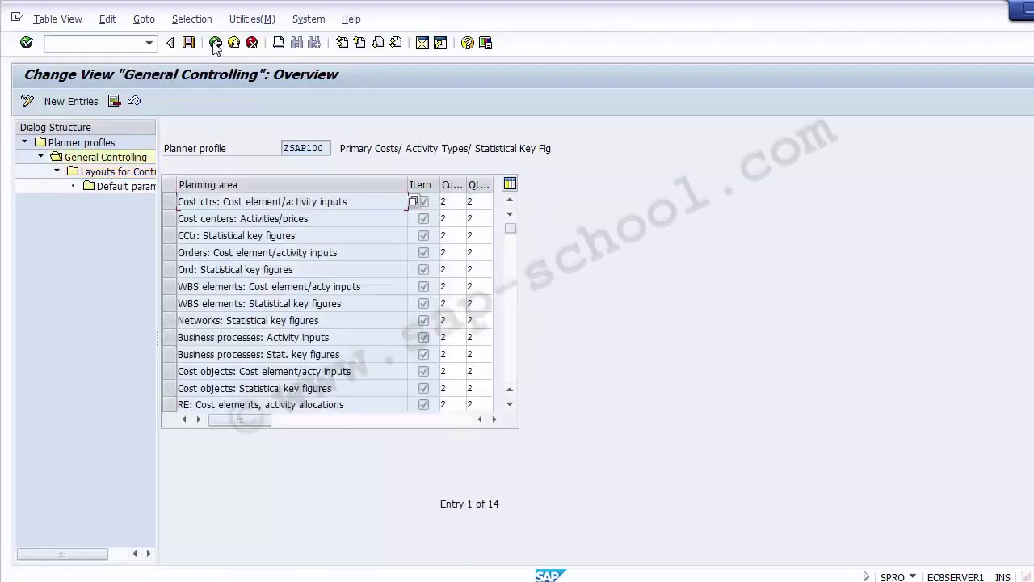
{"action": "left_click", "coordinate": [214, 42]}
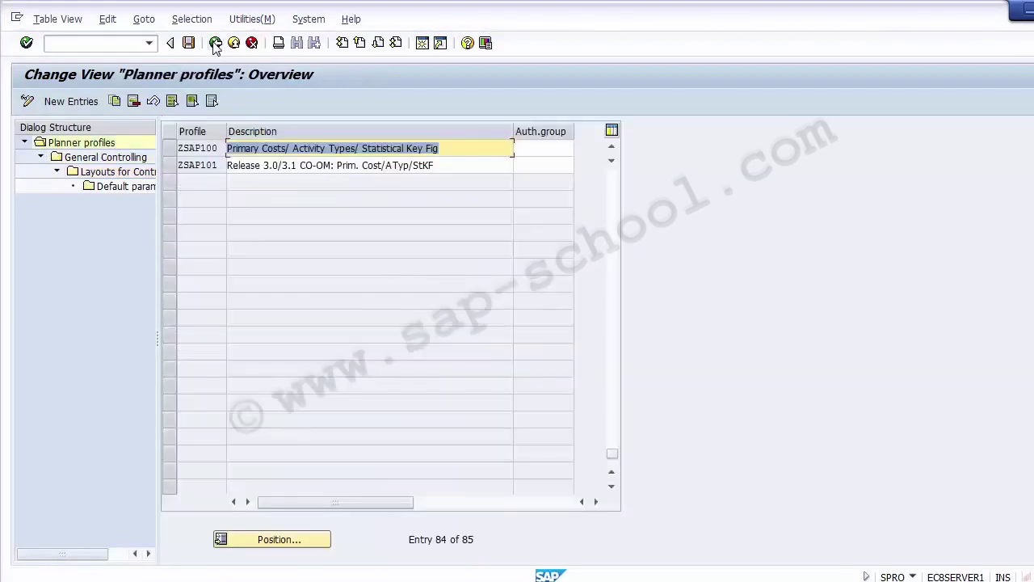
{"action": "left_click", "coordinate": [214, 42]}
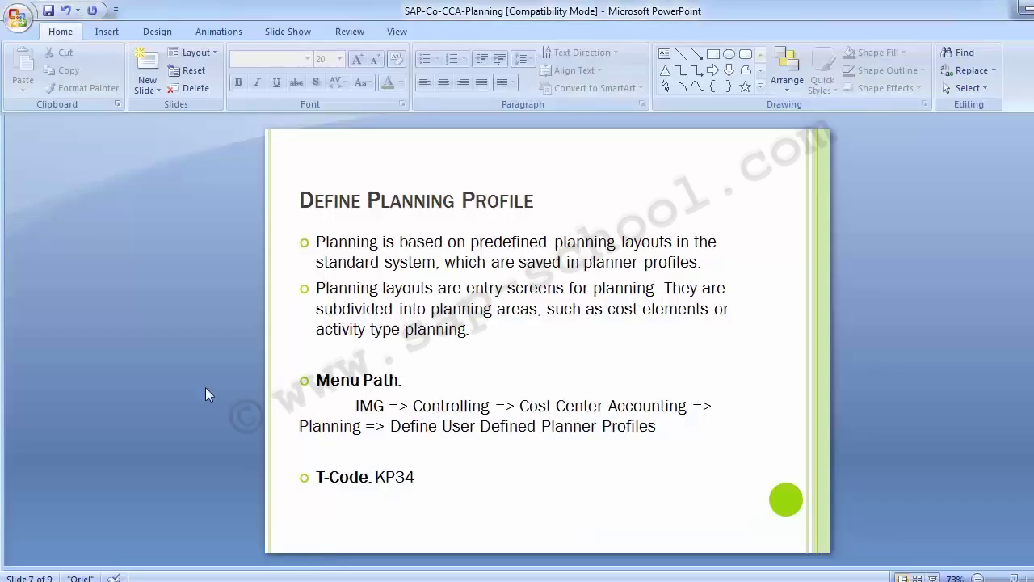
- Advance the PowerPoint presentation to the Unit Testing slide and read its list of transactions
{"action": "scroll", "coordinate": [162, 376], "scroll_direction": "down", "scroll_amount": 1}
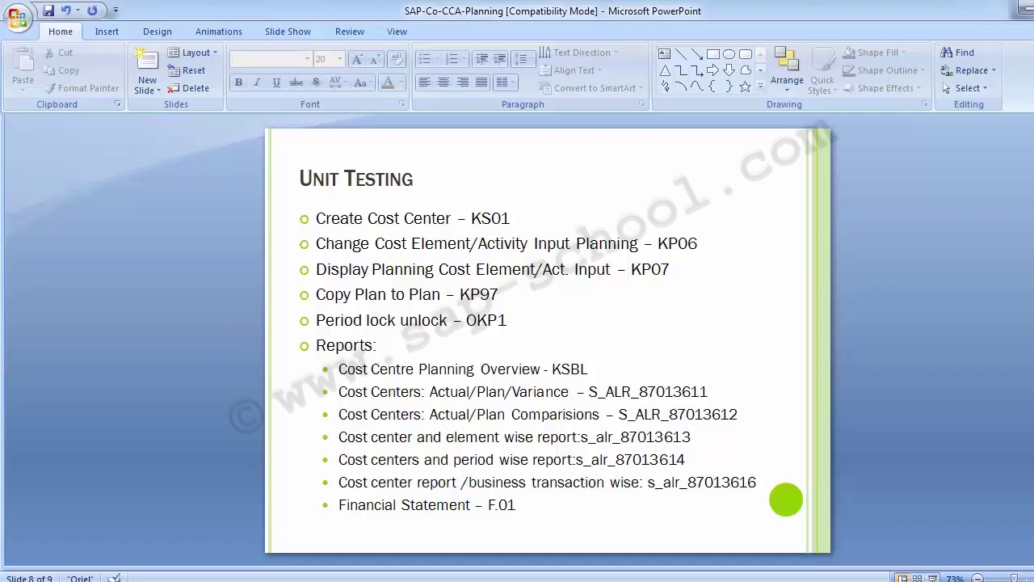
{"action": "mouse_move", "coordinate": [423, 580]}
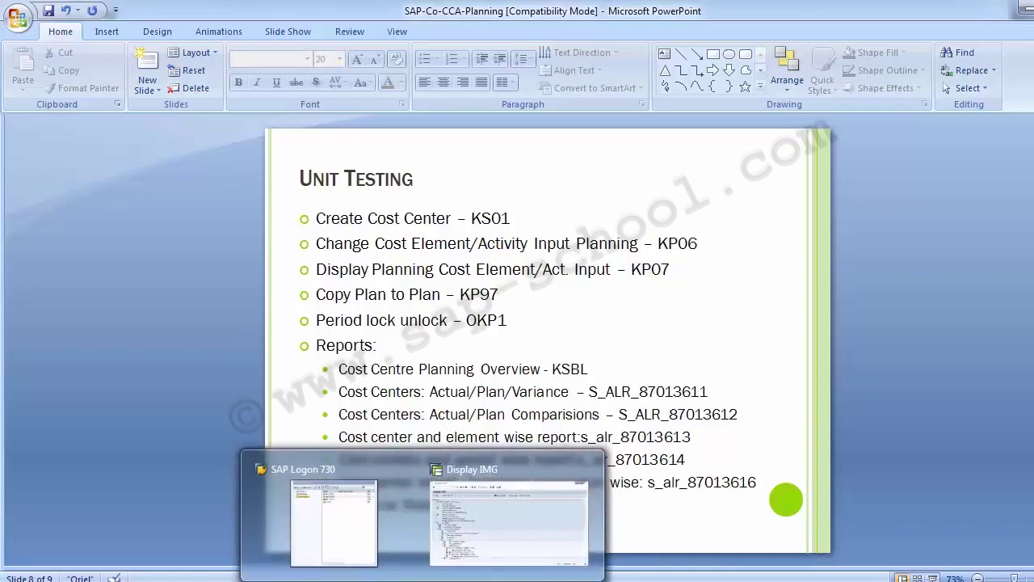
{"action": "left_click", "coordinate": [476, 534]}
{"action": "key", "text": "alt+Tab"}
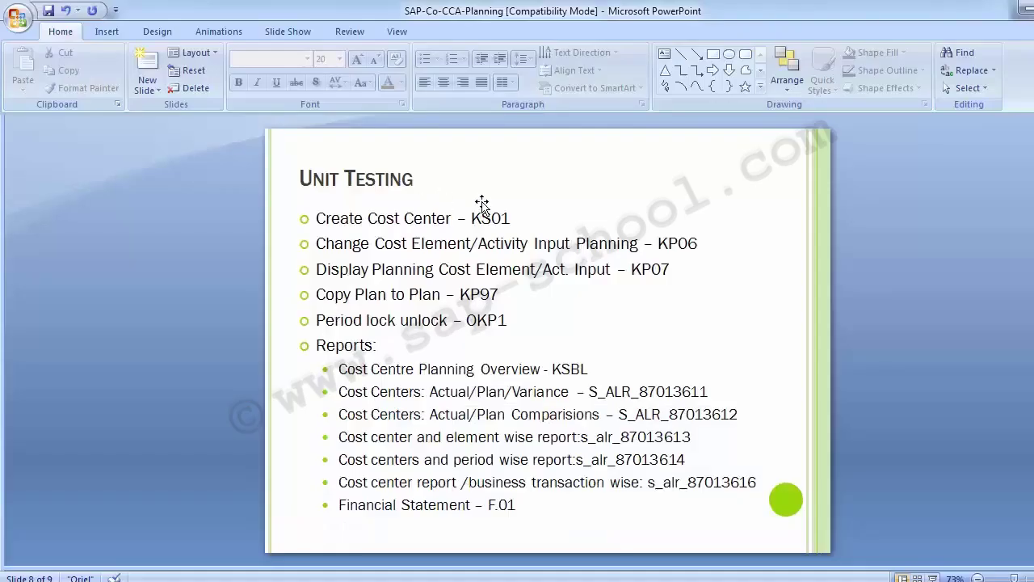
- Switch to SAP and start transaction KS01 to create a cost center
{"action": "key", "text": "alt+Tab"}
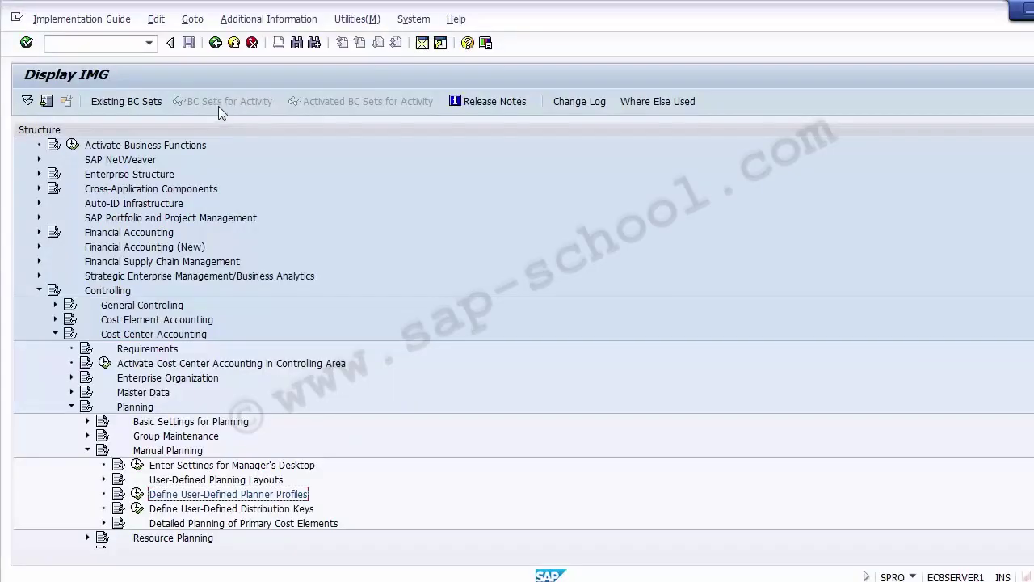
{"action": "left_click", "coordinate": [113, 44]}
{"action": "type", "text": "/n"}
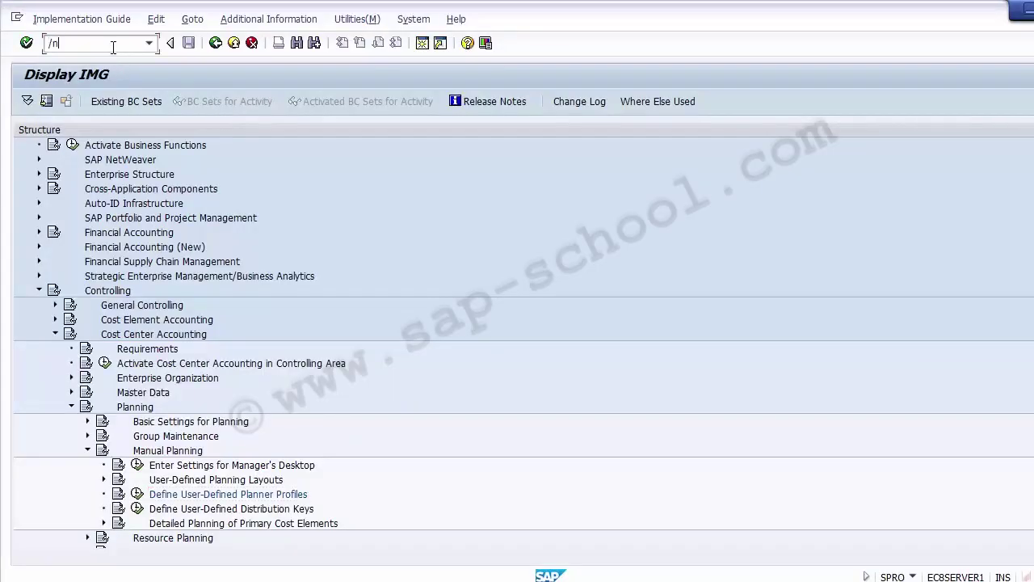
{"action": "type", "text": "ks01"}
{"action": "key", "text": "Return"}
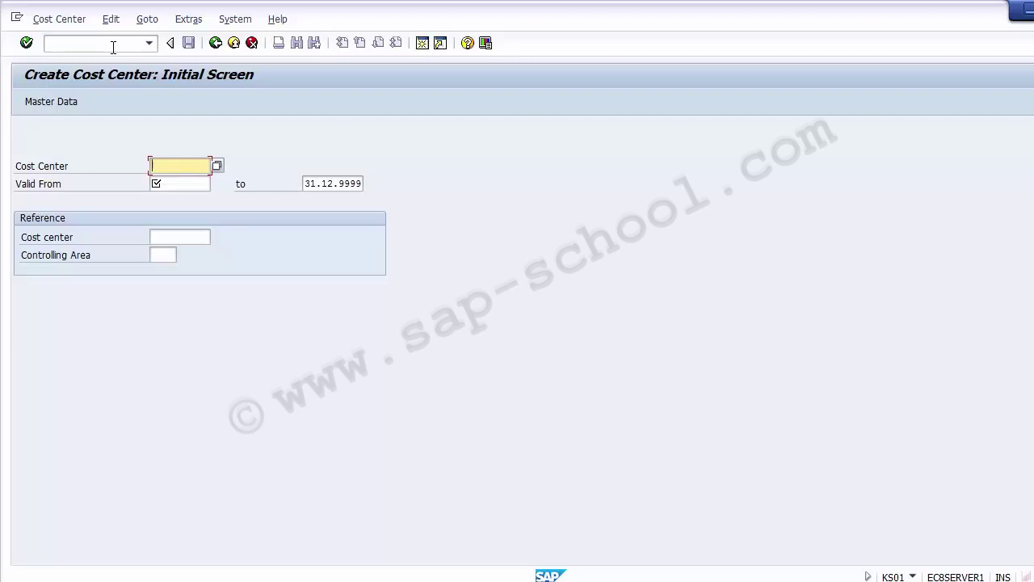
- Look up the existing cost centers of controlling area Z100, checking their numbers and short texts without choosing one
{"action": "left_click", "coordinate": [218, 165]}
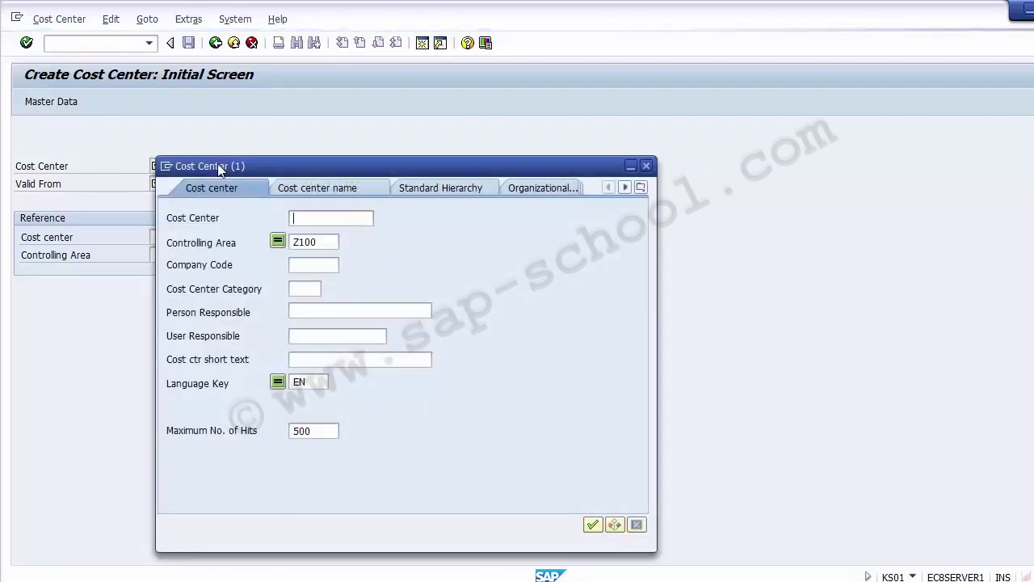
{"action": "key", "text": "Return"}
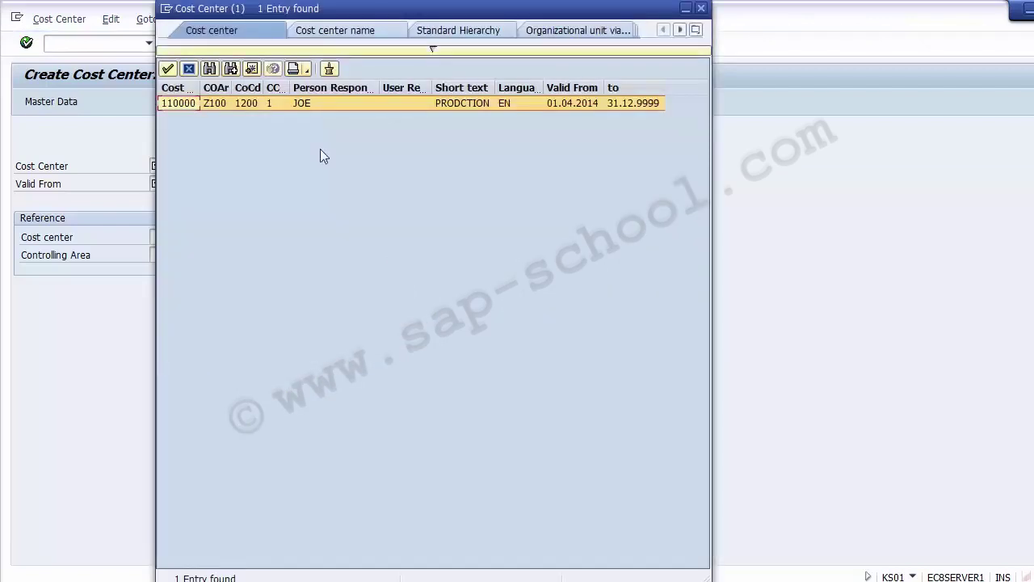
{"action": "left_click_drag", "start_coordinate": [201, 87], "coordinate": [291, 87]}
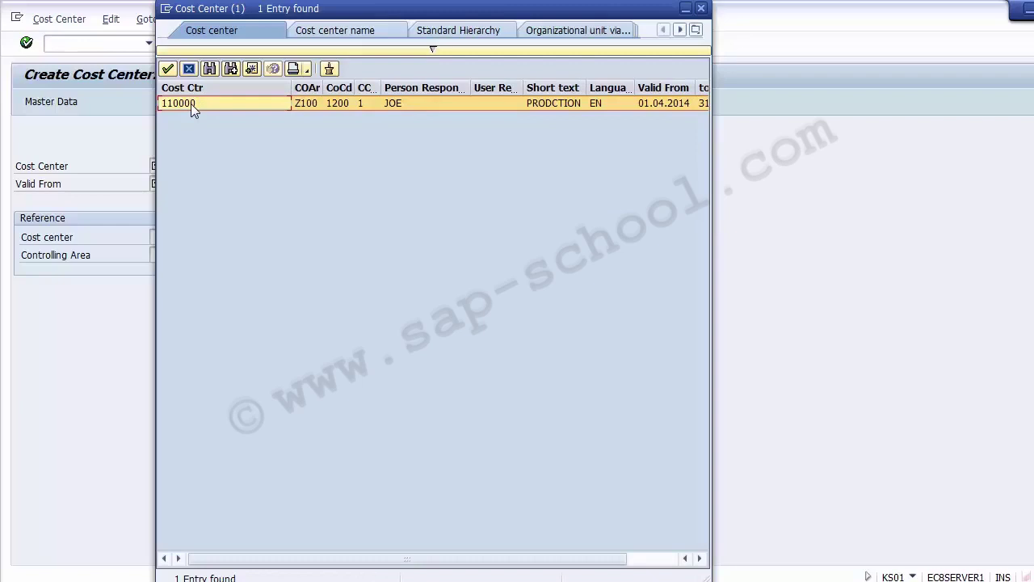
{"action": "left_click", "coordinate": [542, 109]}
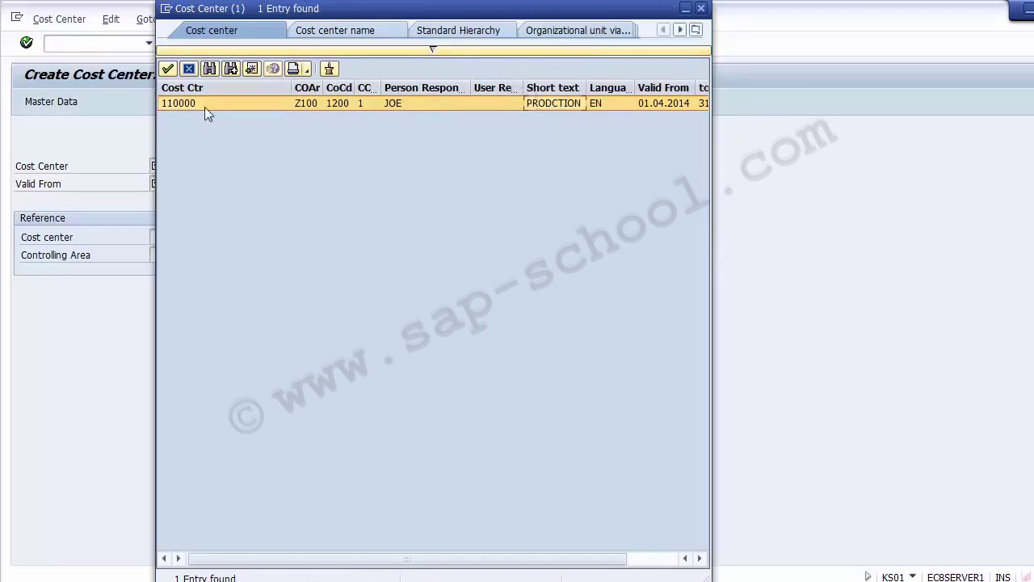
{"action": "left_click", "coordinate": [191, 71]}
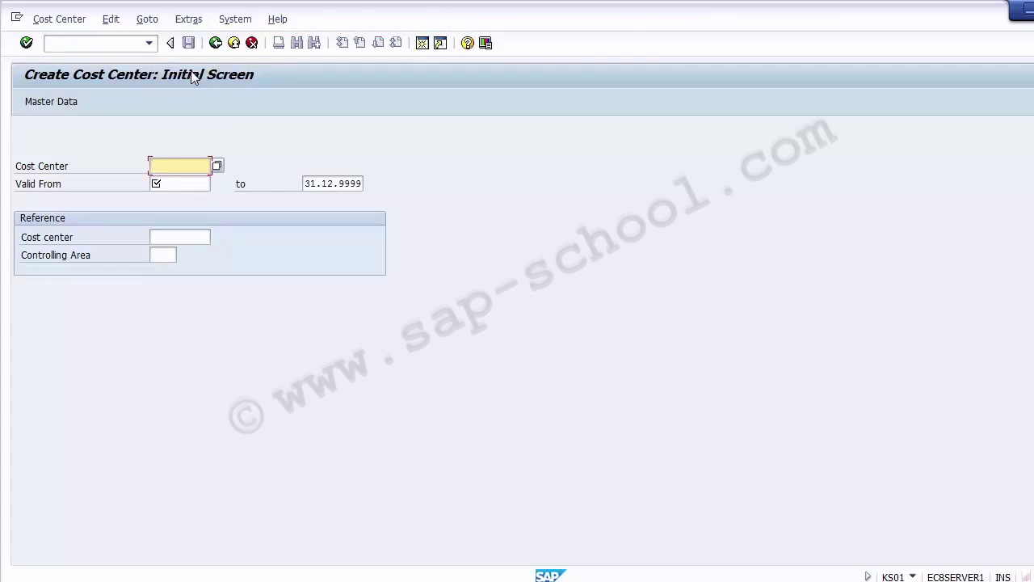
- Enter cost center 110010 with valid-from date 01.12.2014 and continue to its basic data
{"action": "type", "text": "11000"}
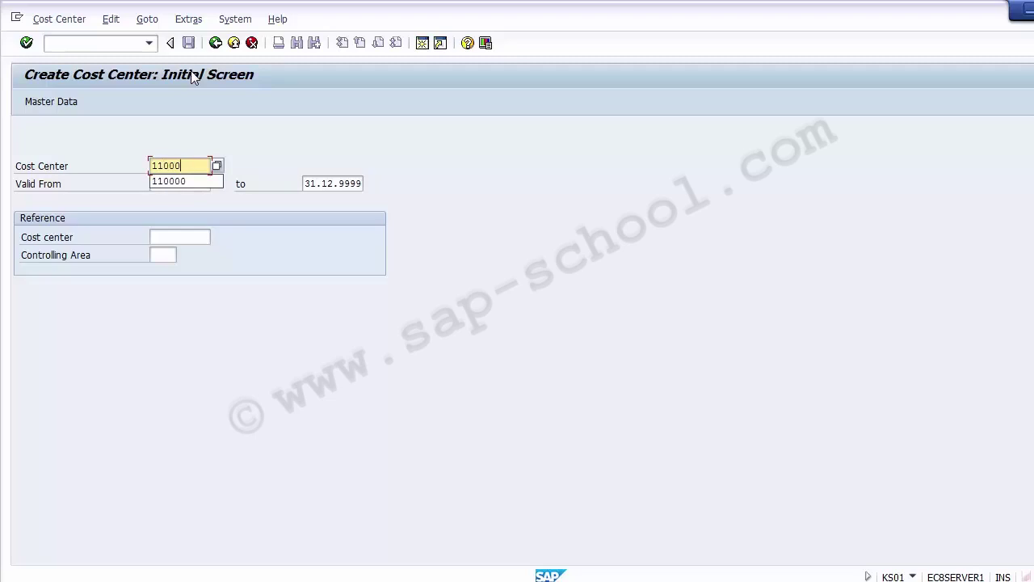
{"action": "key", "text": "BackSpace"}
{"action": "type", "text": "10"}
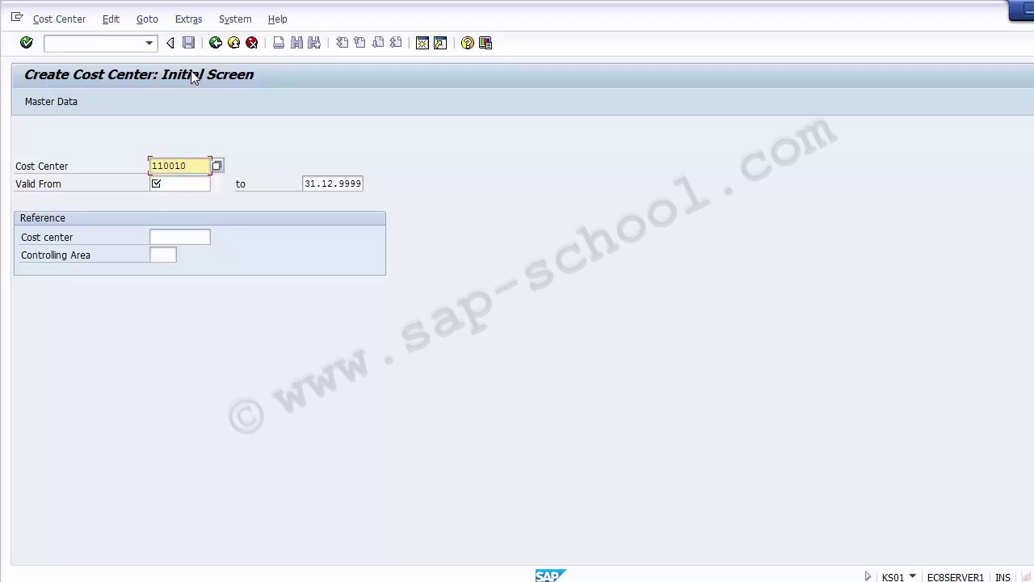
{"action": "key", "text": "Tab"}
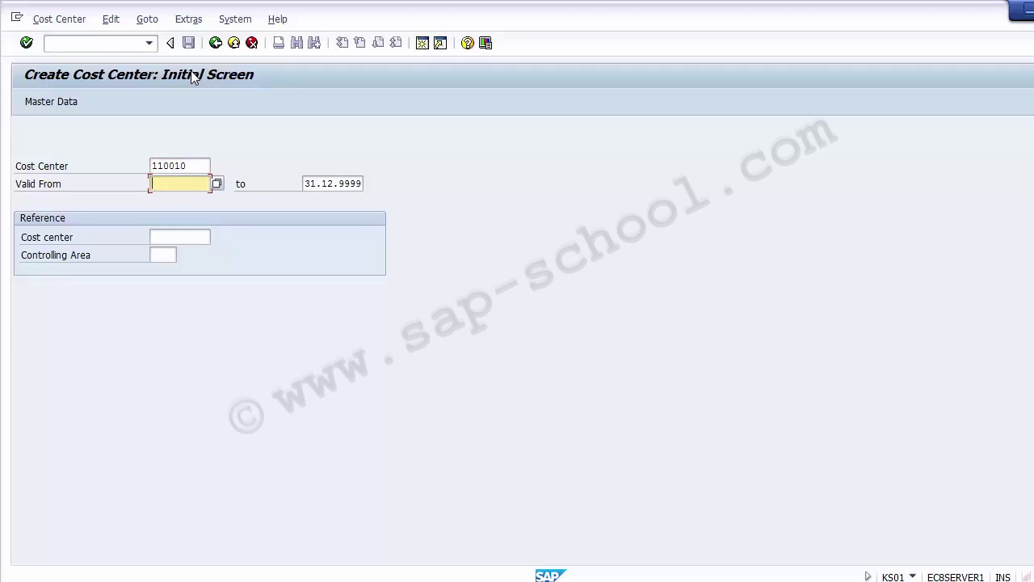
{"action": "type", "text": "01"}
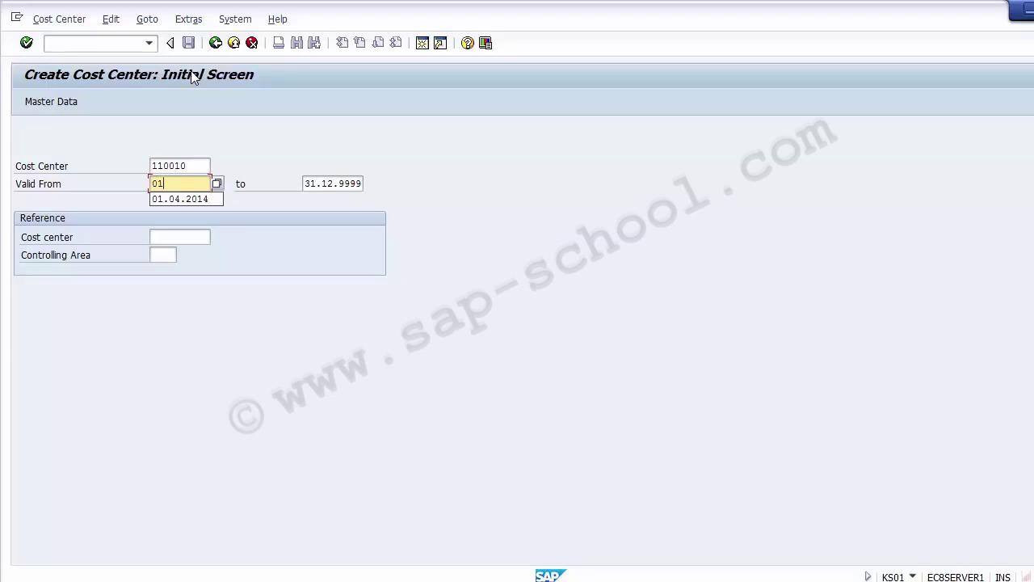
{"action": "type", "text": ".12"}
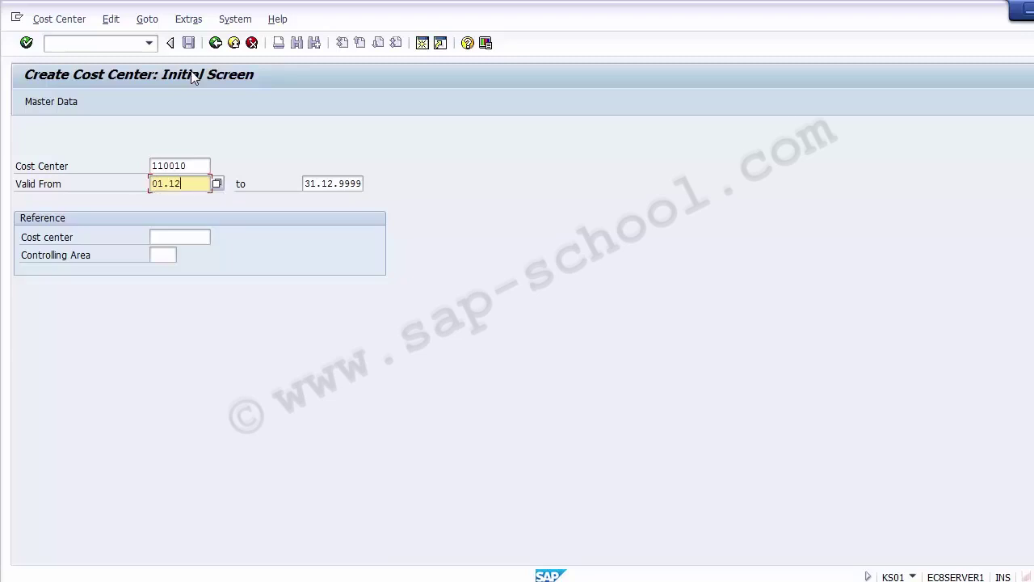
{"action": "type", "text": ".2014"}
{"action": "key", "text": "Return"}
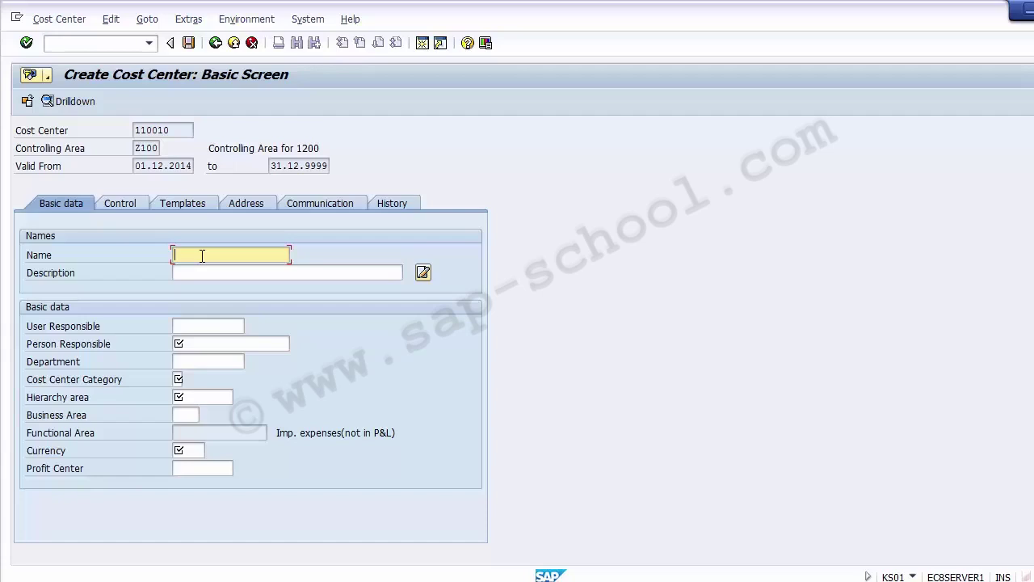
- Set both the name and the description of the new cost center to "Admin- Transport"
{"action": "type", "text": "Admin- Transport"}
{"action": "left_click", "coordinate": [202, 254]}
{"action": "type", "text": "-"}
{"action": "left_click_drag", "start_coordinate": [212, 255], "coordinate": [182, 255]}
{"action": "key", "text": "ctrl+c"}
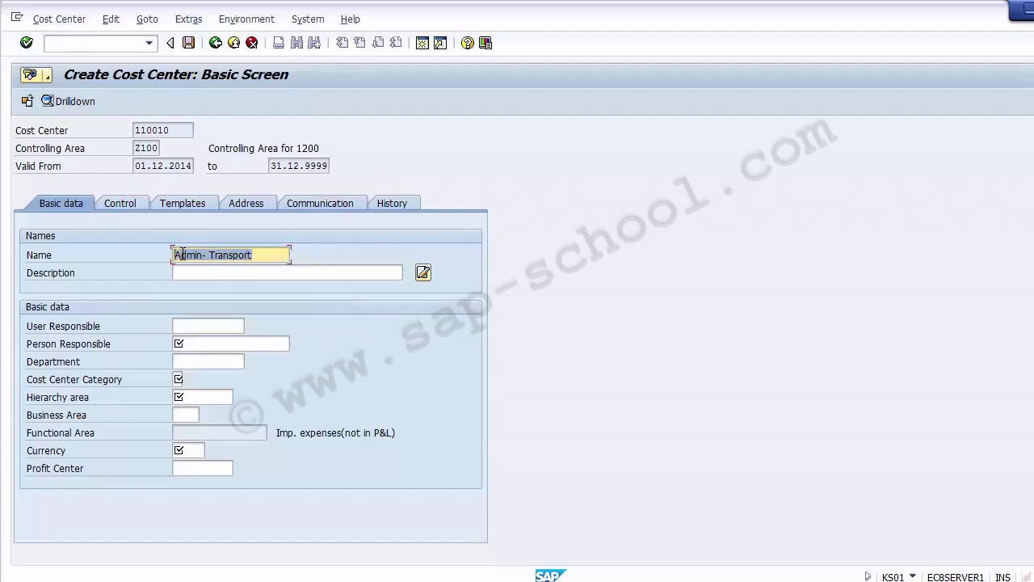
{"action": "key", "text": "Tab"}
{"action": "key", "text": "ctrl+v"}
{"action": "key", "text": "Tab"}
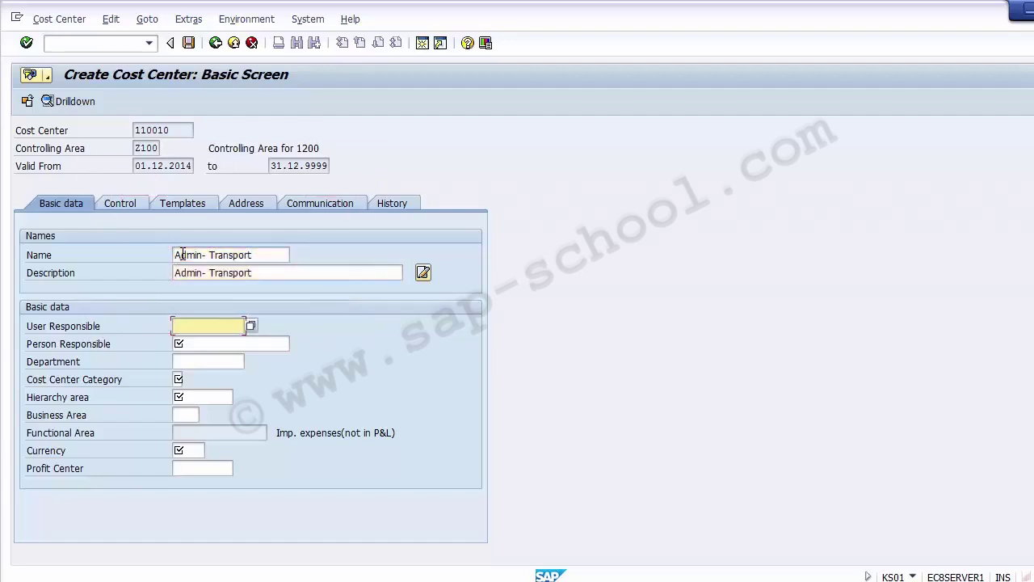
{"action": "key", "text": "shift+Tab"}
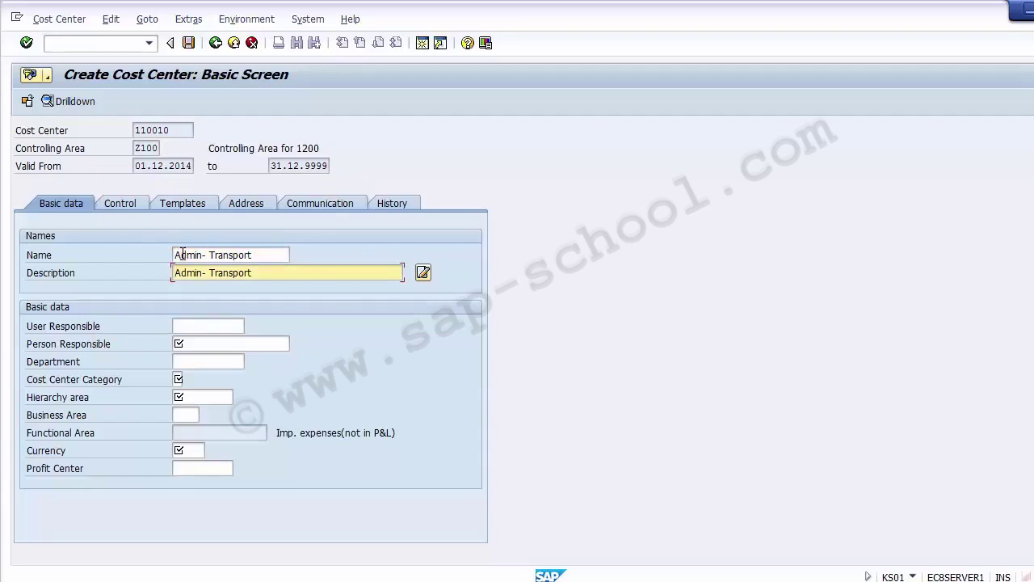
{"action": "key", "text": "Tab"}
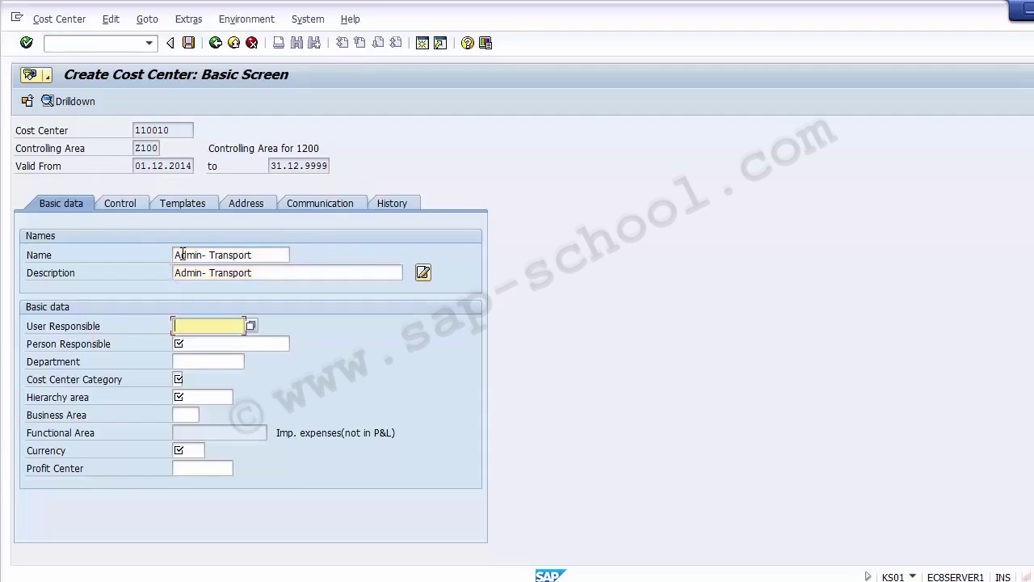
- Fill in the person responsible for the cost center with the person's first name
{"action": "left_click", "coordinate": [210, 344]}
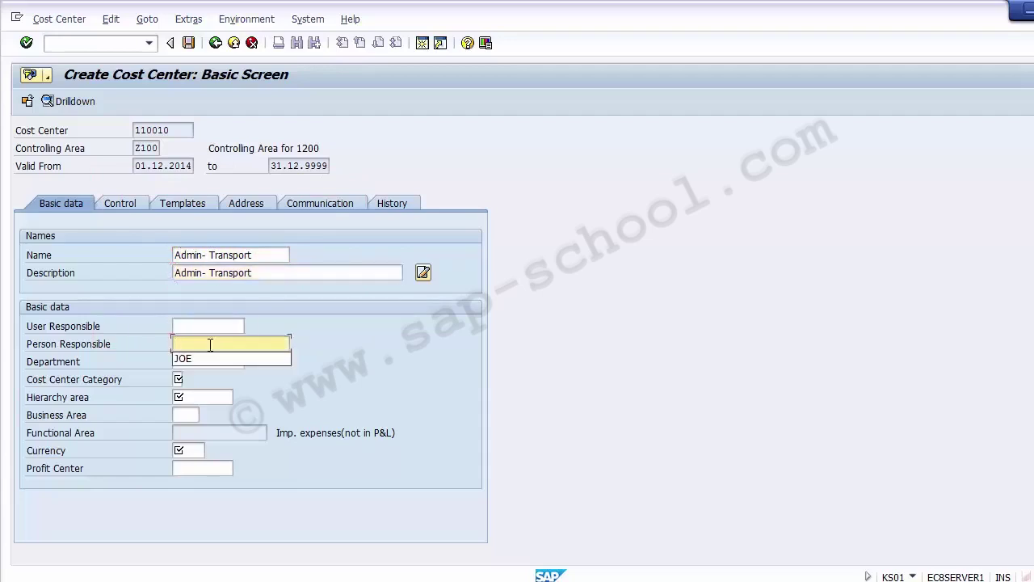
{"action": "key", "text": "Down"}
{"action": "key", "text": "Return"}
{"action": "key", "text": "BackSpace"}
{"action": "key", "text": "BackSpace"}
{"action": "key", "text": "BackSpace"}
{"action": "type", "text": "Andy"}
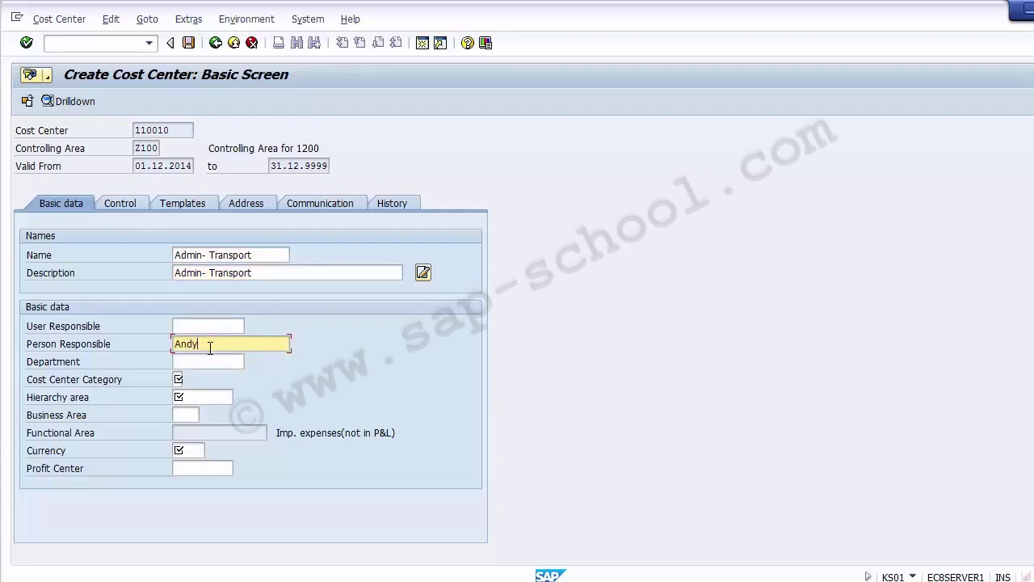
{"action": "left_click", "coordinate": [211, 361]}
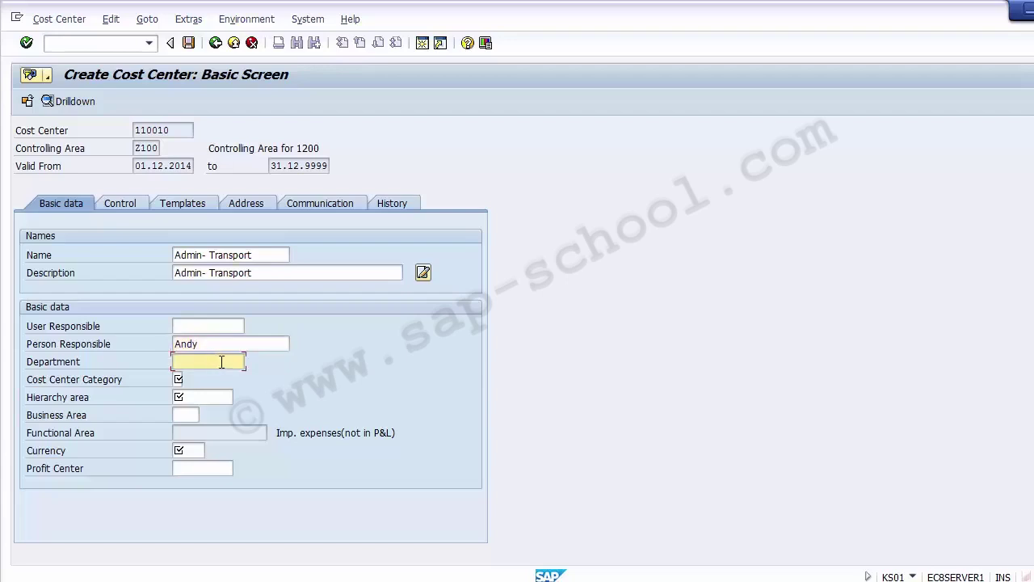
- Set the cost center's department to "Admin" and its cost center category to 4 (Administration)
{"action": "type", "text": "Admin"}
{"action": "left_click", "coordinate": [190, 377]}
{"action": "left_click", "coordinate": [190, 378]}
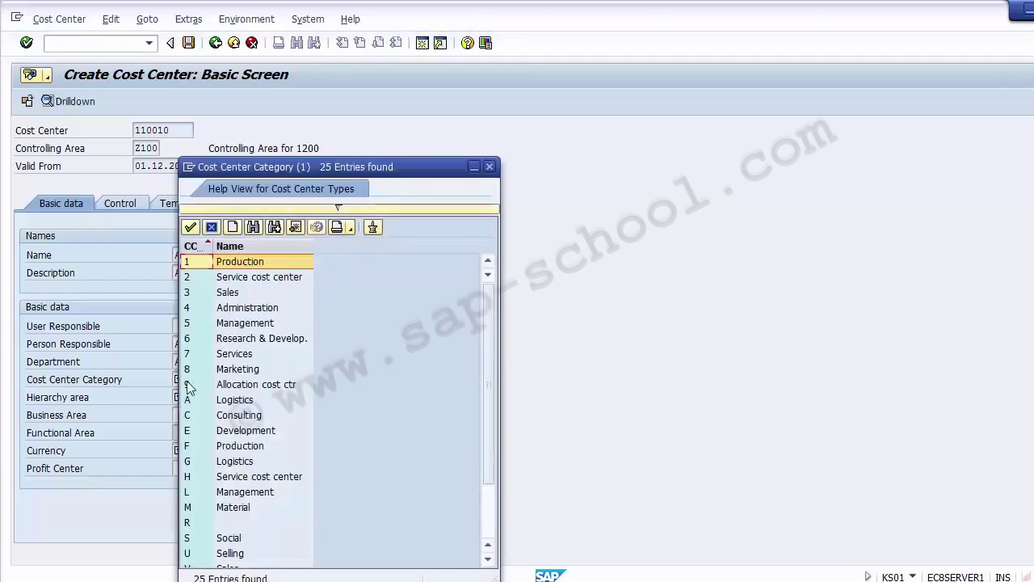
{"action": "left_click", "coordinate": [237, 308]}
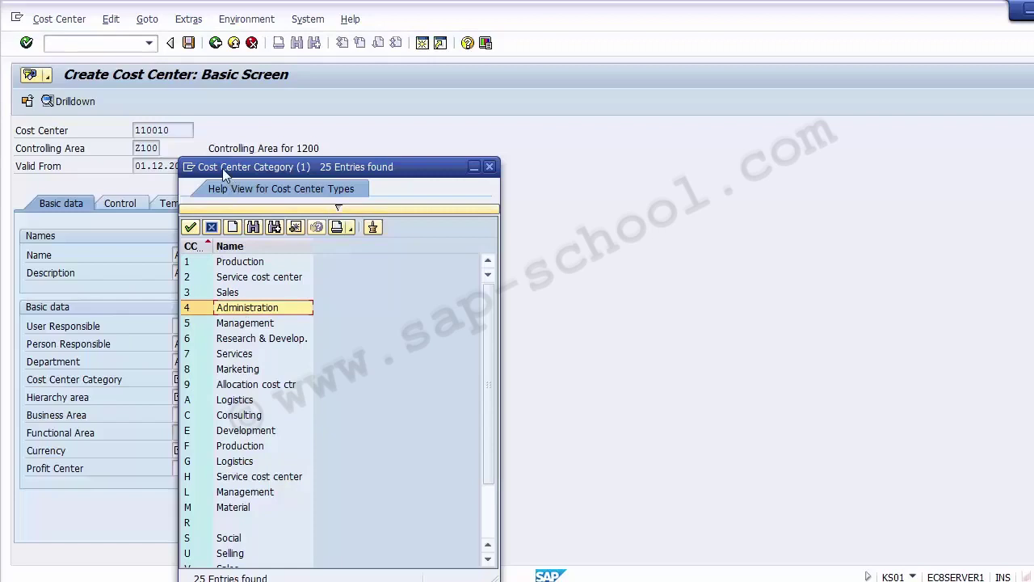
{"action": "left_click_drag", "start_coordinate": [227, 174], "coordinate": [376, 100]}
{"action": "double_click", "coordinate": [384, 240]}
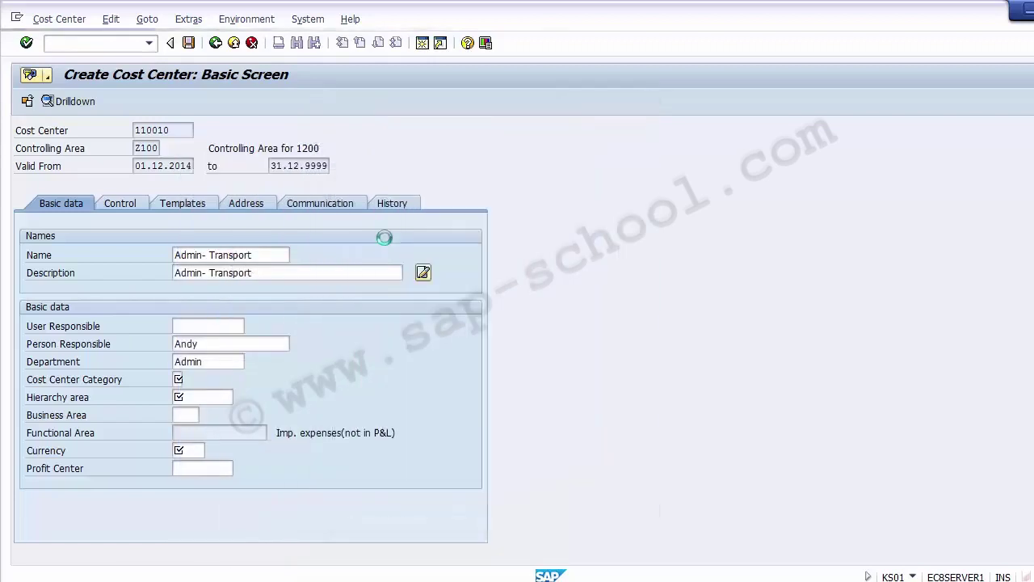
- Assign hierarchy area A1000, leave the business area empty, and set the cost center's currency to USD
{"action": "left_click", "coordinate": [208, 398]}
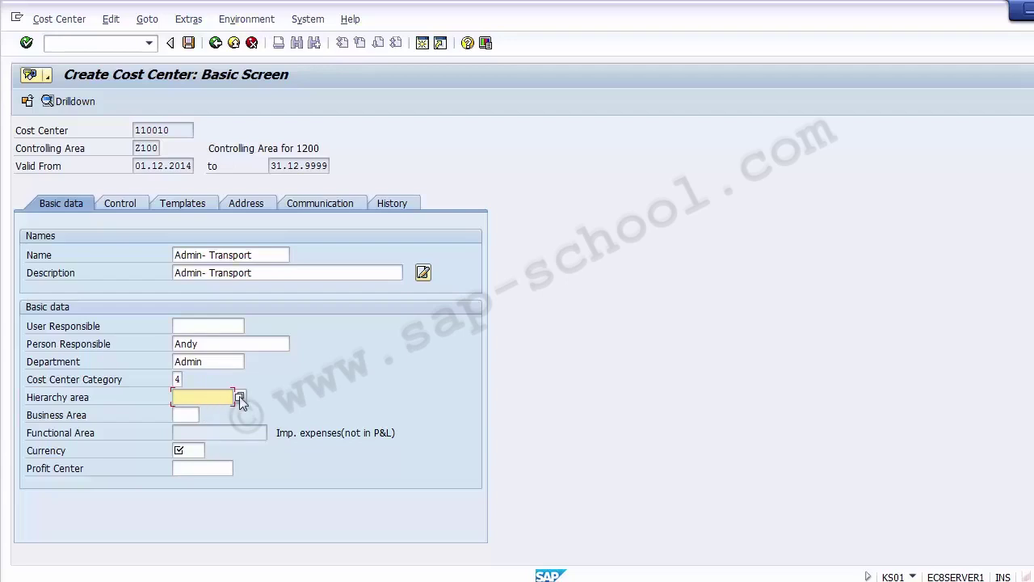
{"action": "left_click", "coordinate": [239, 396]}
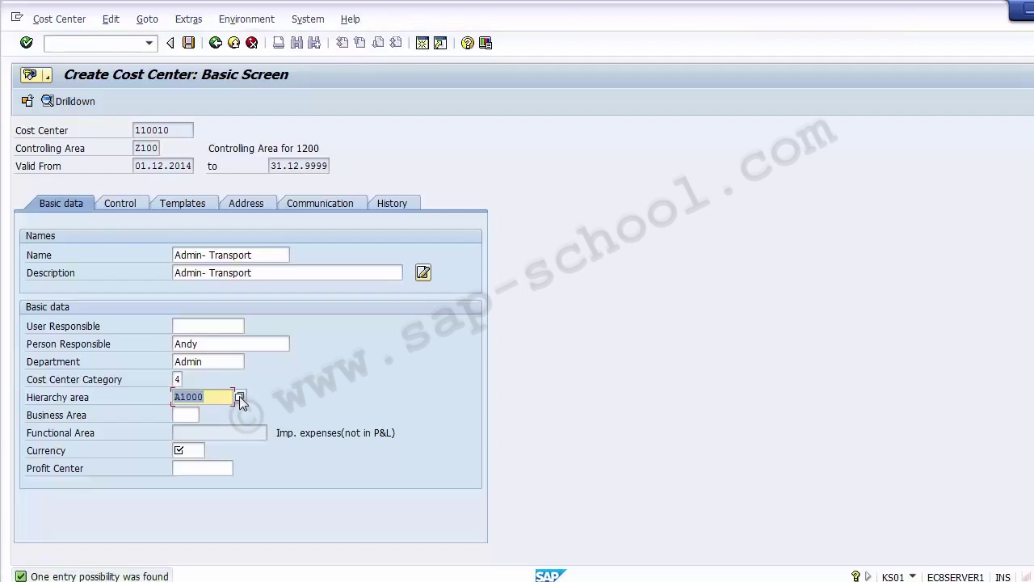
{"action": "key", "text": "Tab"}
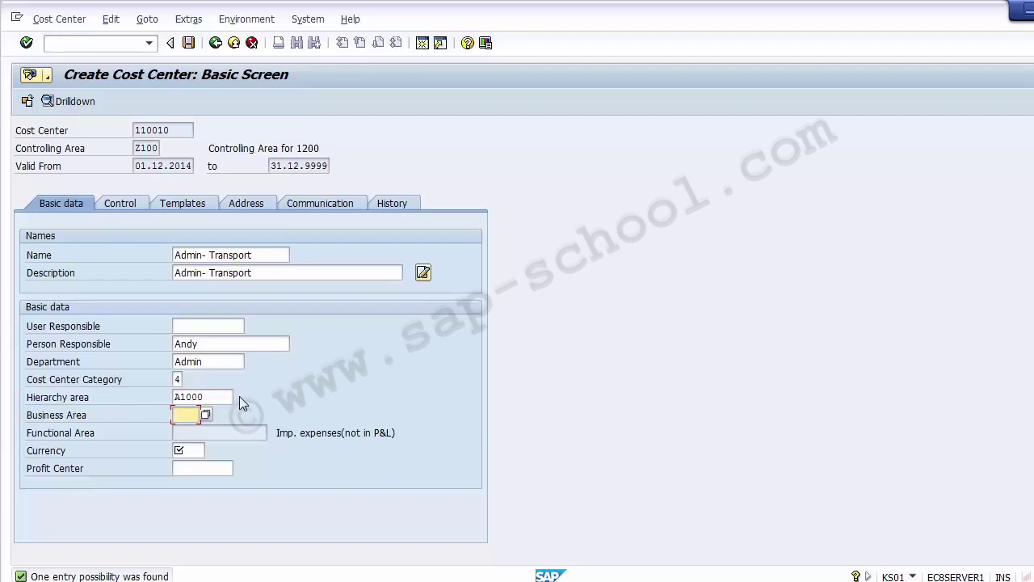
{"action": "key", "text": "Tab"}
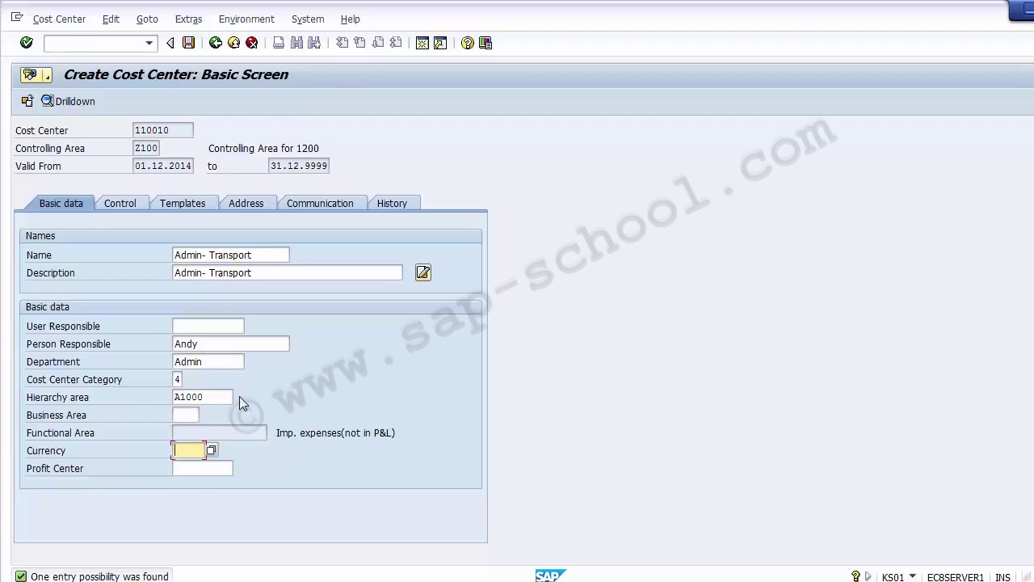
{"action": "type", "text": "D"}
{"action": "key", "text": "Tab"}
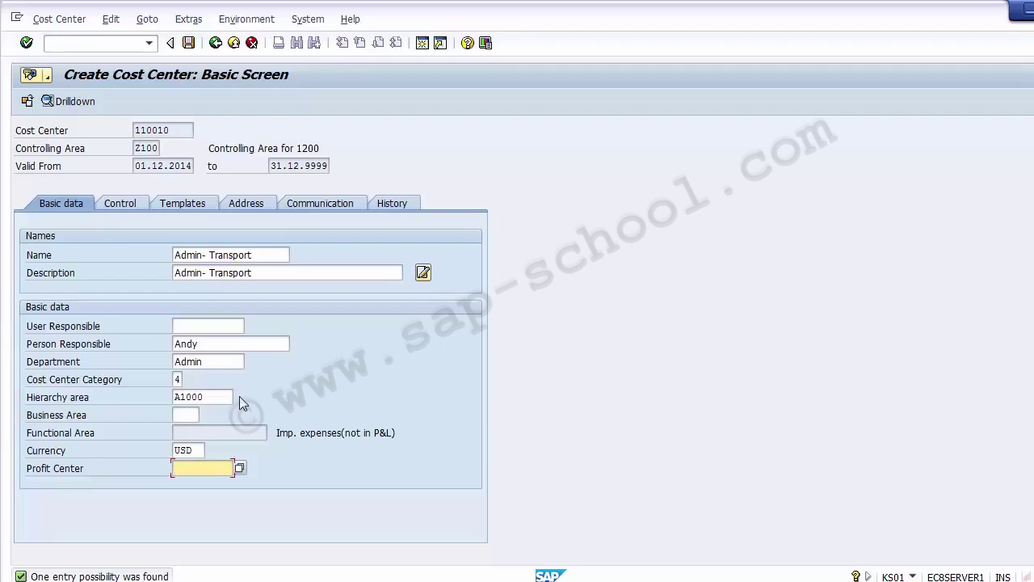
- Look up and assign profit center 11000 (SOAPS) to the cost center, and save the new cost center
{"action": "left_click", "coordinate": [241, 471]}
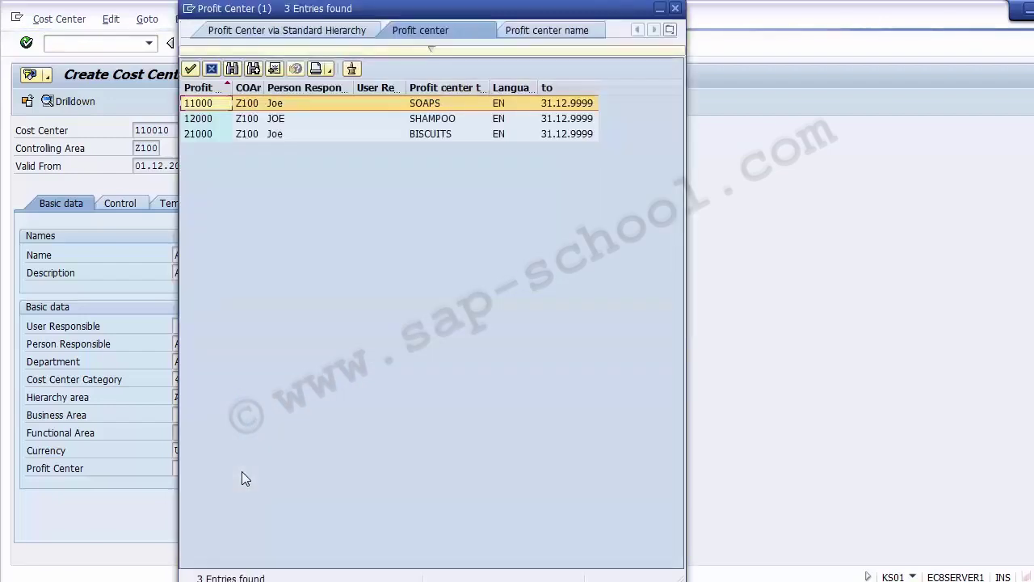
{"action": "key", "text": "Down"}
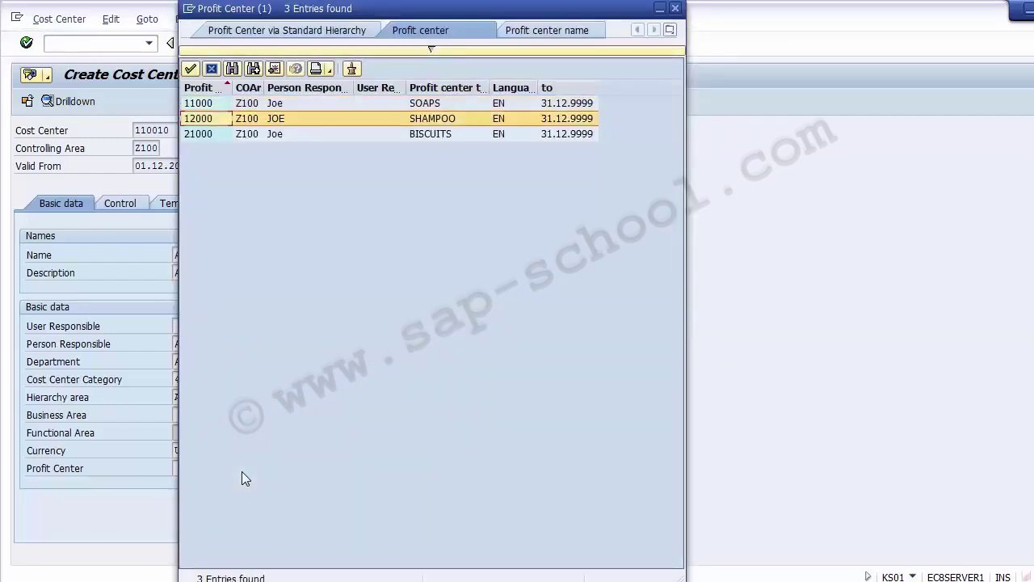
{"action": "key", "text": "Up"}
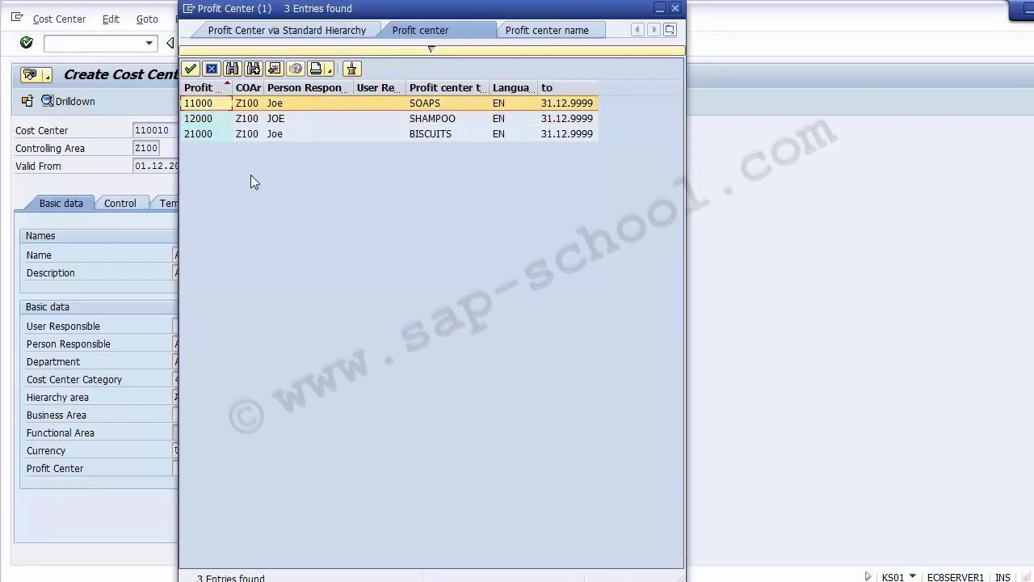
{"action": "double_click", "coordinate": [199, 103]}
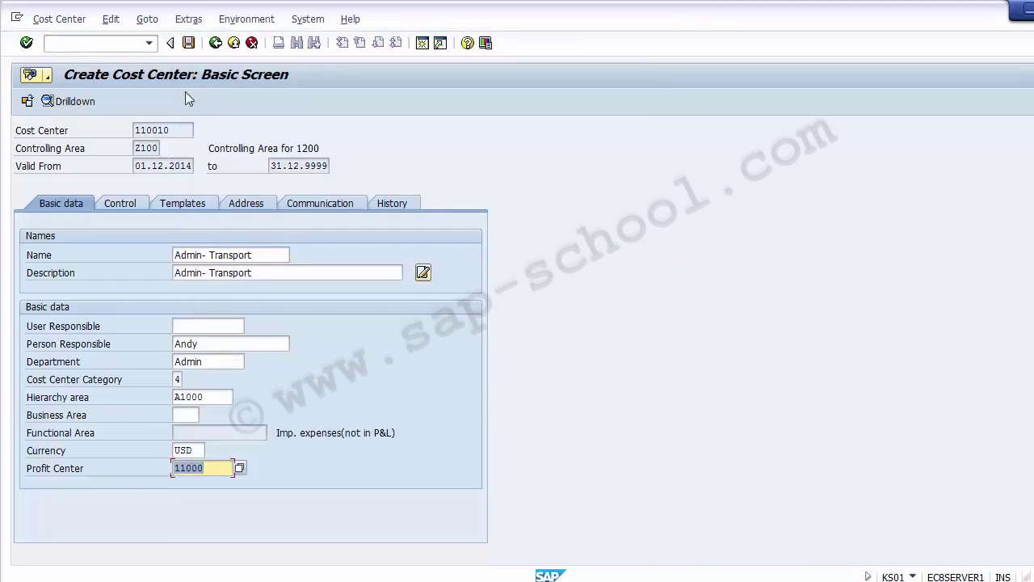
{"action": "left_click", "coordinate": [187, 47]}
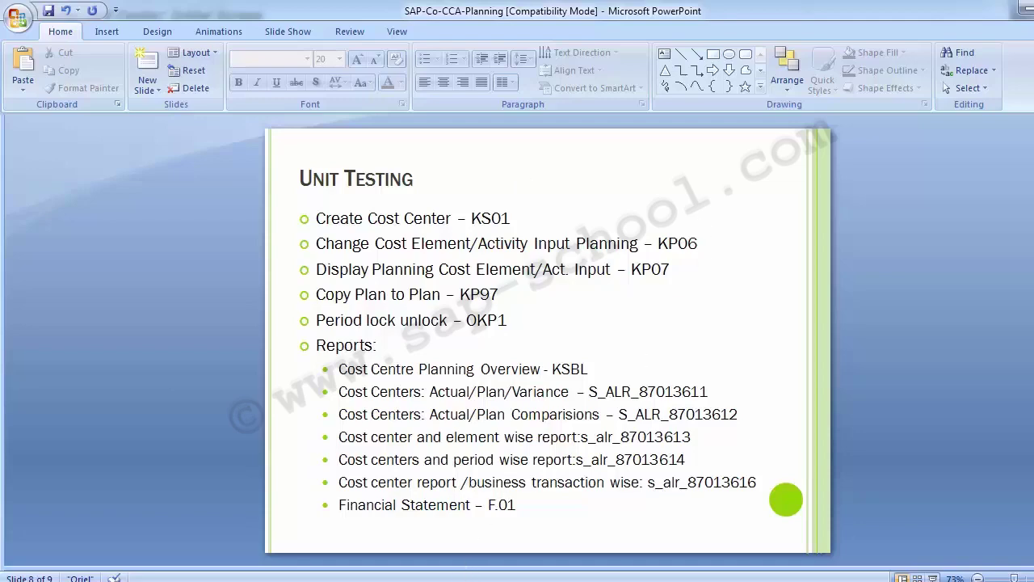
- Switch from the unit testing slide back to SAP and start transaction KP06 for changing cost element/activity input planning
{"action": "left_click", "coordinate": [423, 581]}
{"action": "left_click", "coordinate": [512, 505]}
{"action": "left_click", "coordinate": [129, 49]}
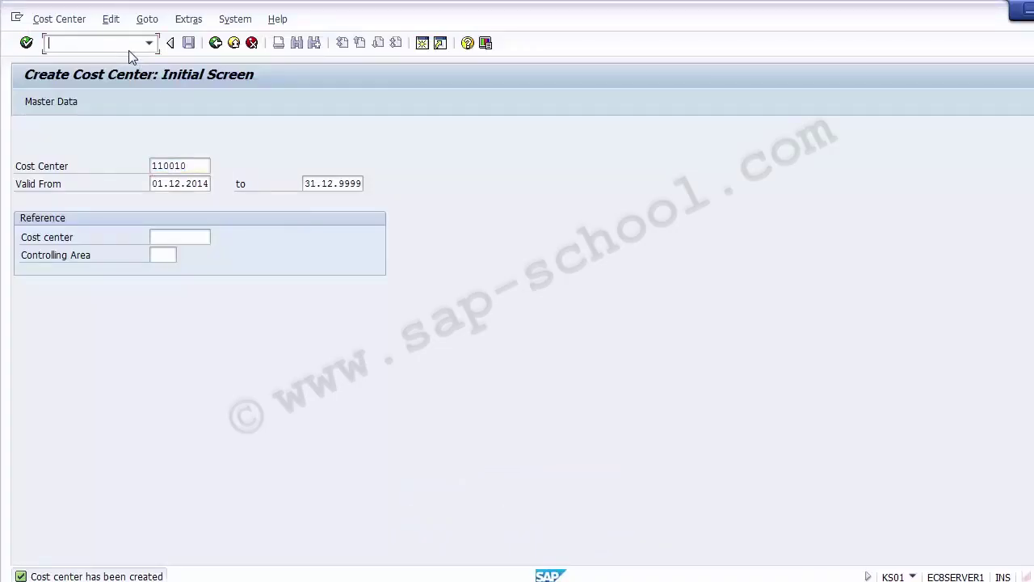
{"action": "type", "text": "/nkp06"}
{"action": "key", "text": "Return"}
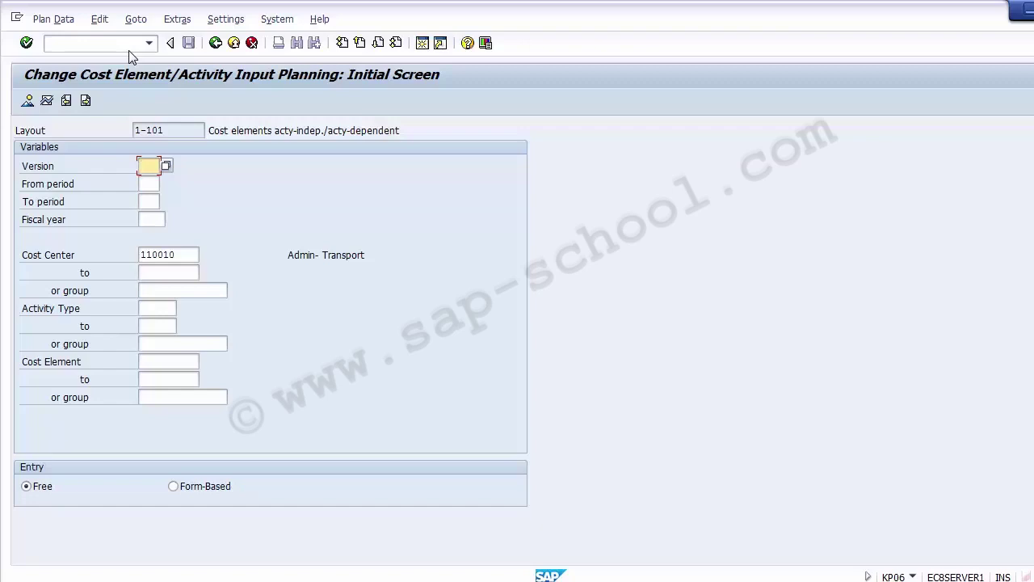
- Look up and choose version 0 (Plan/Act - Version) as the planning version for cost center 110010
{"action": "left_click", "coordinate": [167, 167]}
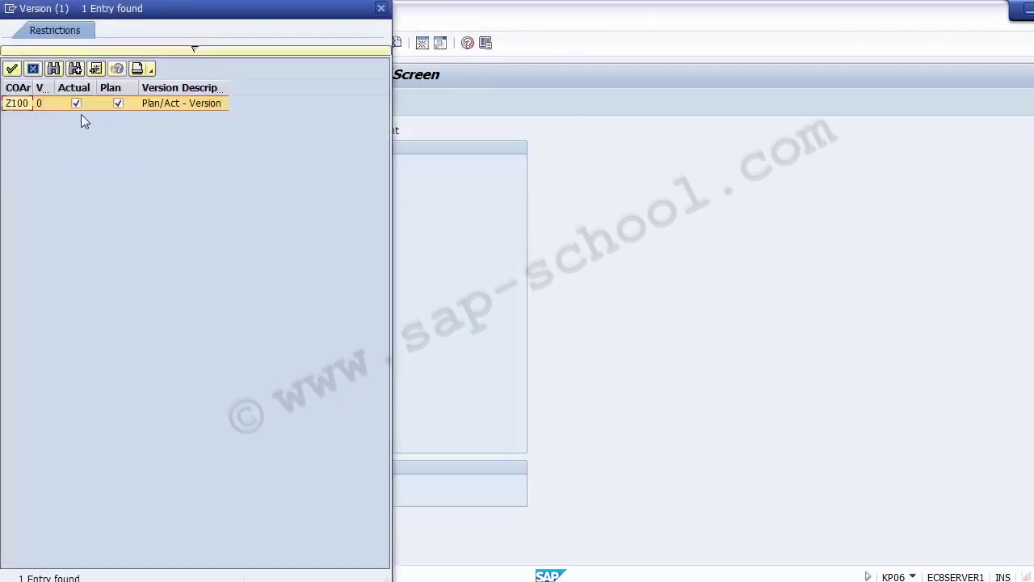
{"action": "double_click", "coordinate": [41, 103]}
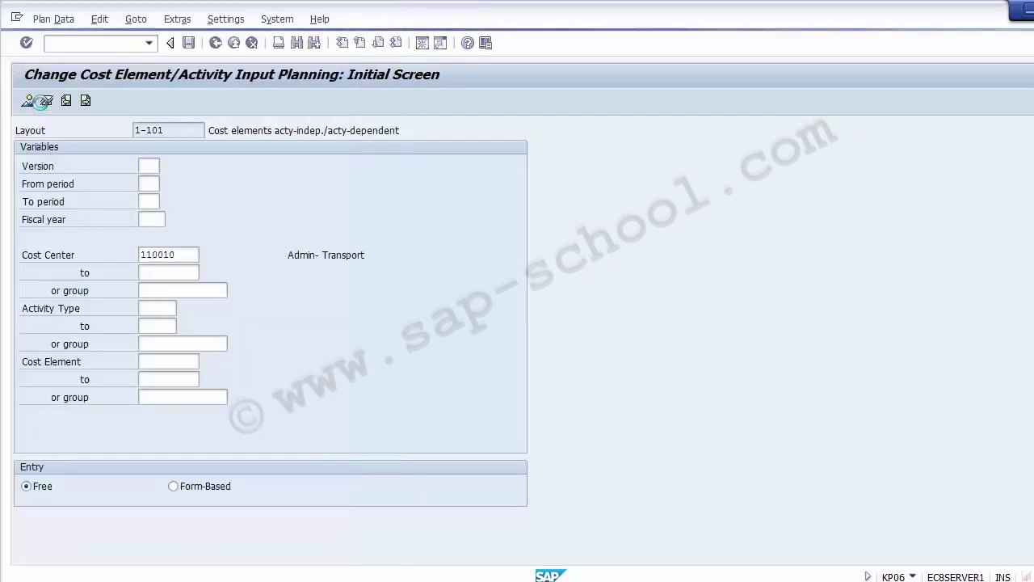
{"action": "left_click", "coordinate": [147, 182]}
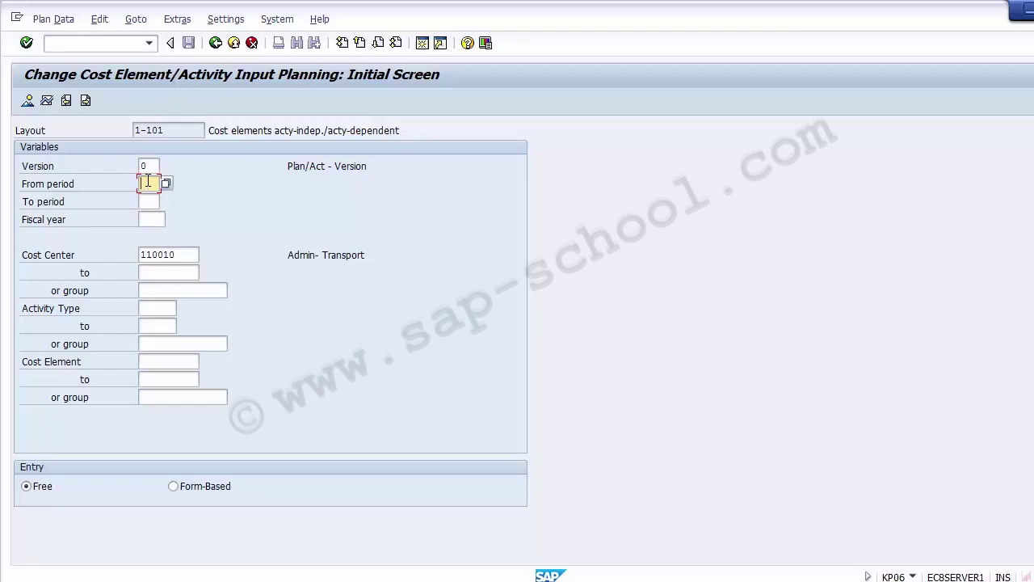
- Set the planning periods from 1 to 12 and the fiscal year to 2014
{"action": "type", "text": "1"}
{"action": "key", "text": "Tab"}
{"action": "type", "text": "12"}
{"action": "key", "text": "Tab"}
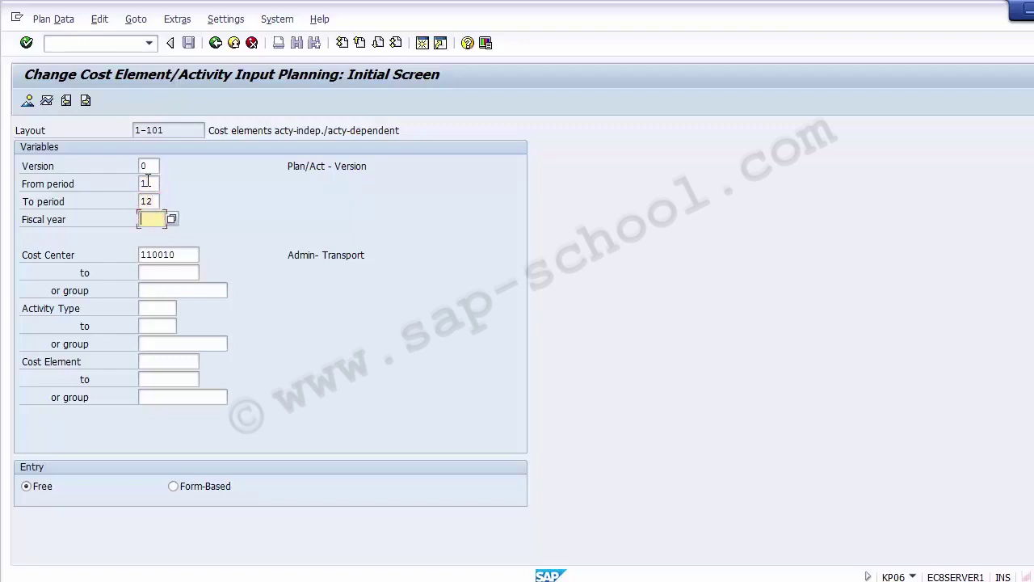
{"action": "type", "text": "2014"}
{"action": "key", "text": "Tab"}
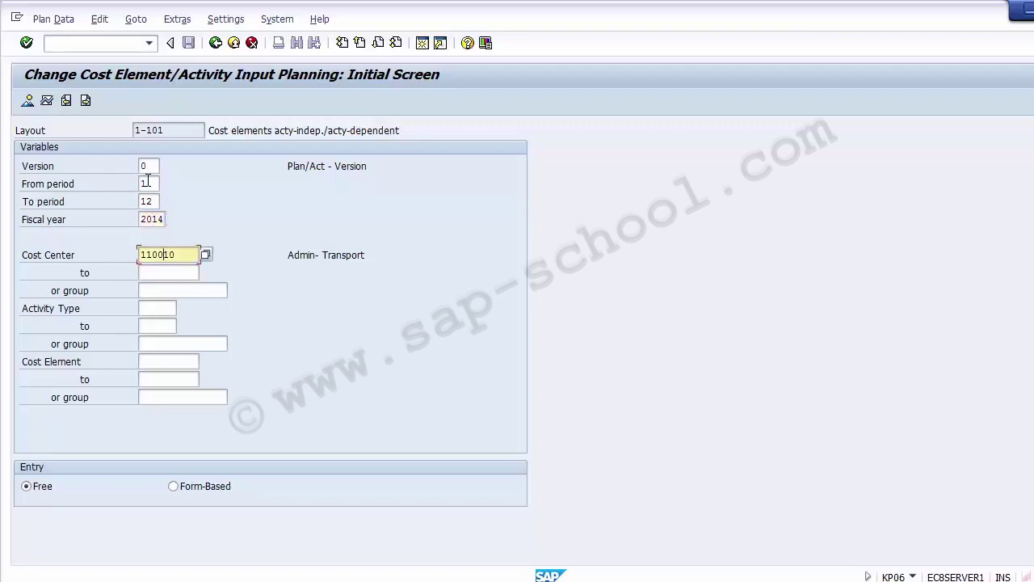
- Look up the available cost elements for chart of accounts 1000
{"action": "key", "text": "Tab"}
{"action": "key", "text": "Tab"}
{"action": "key", "text": "Tab"}
{"action": "key", "text": "Tab"}
{"action": "key", "text": "Tab"}
{"action": "key", "text": "Tab"}
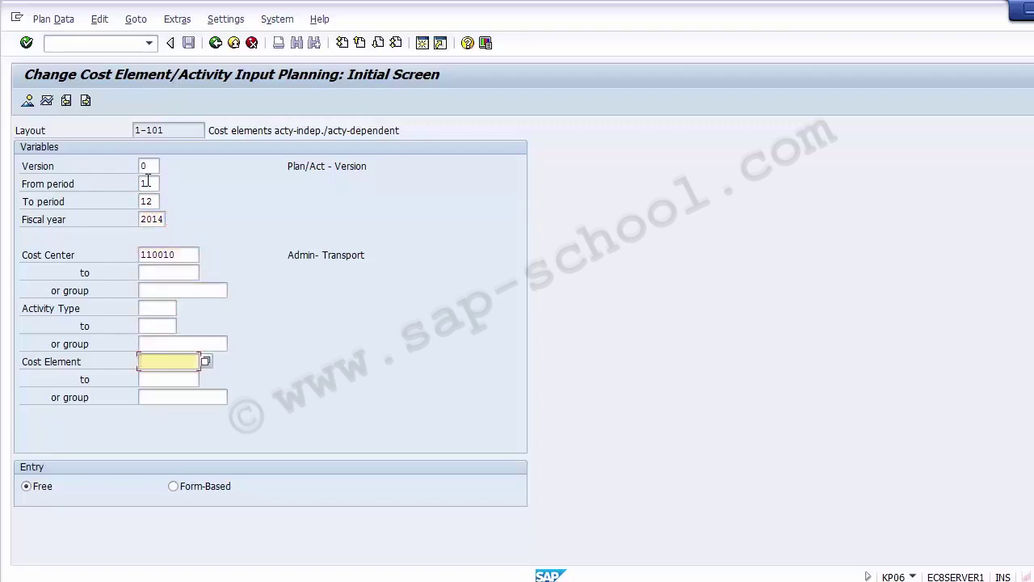
{"action": "key", "text": "F4"}
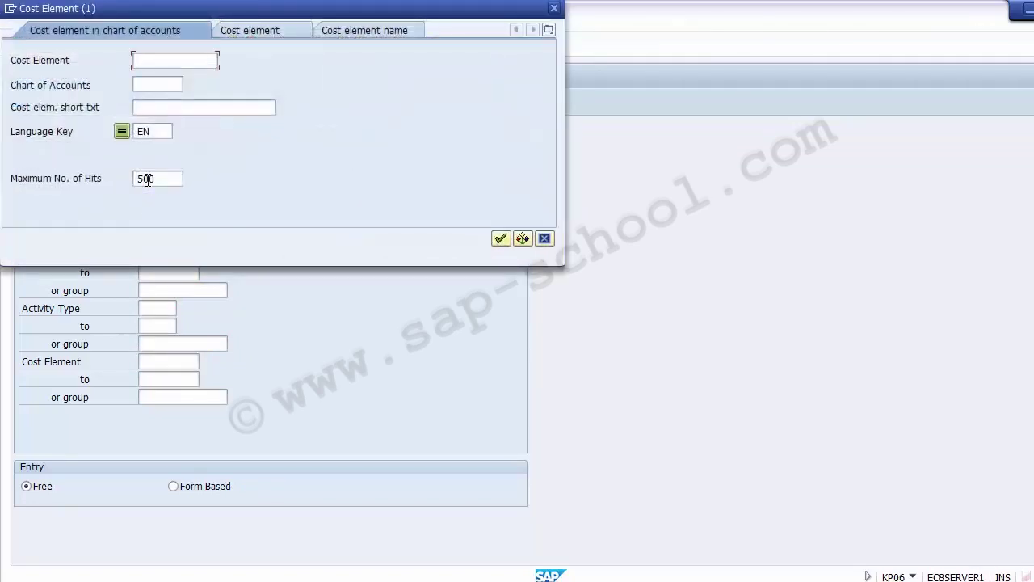
{"action": "left_click", "coordinate": [152, 82]}
{"action": "type", "text": "1000"}
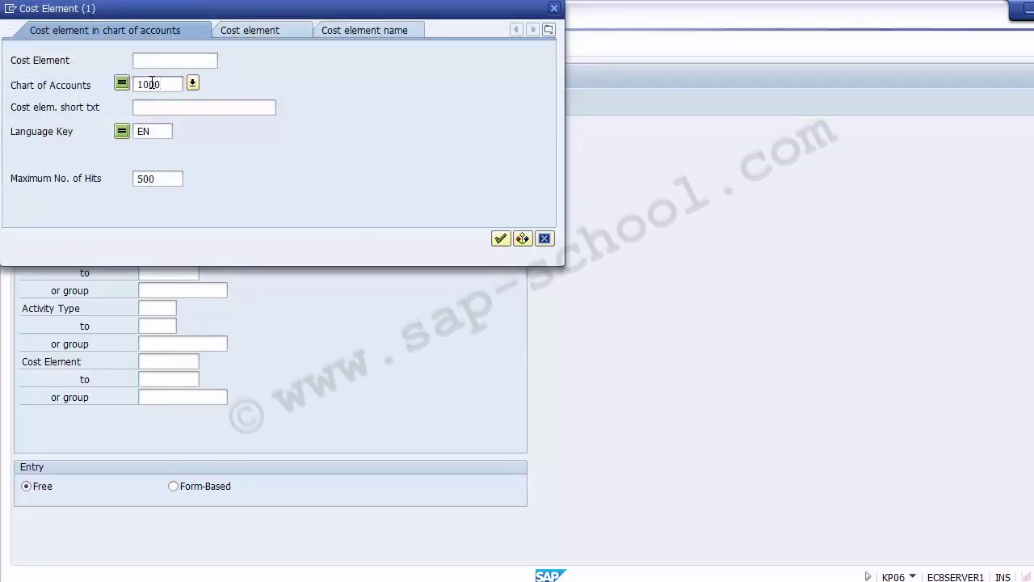
{"action": "key", "text": "Return"}
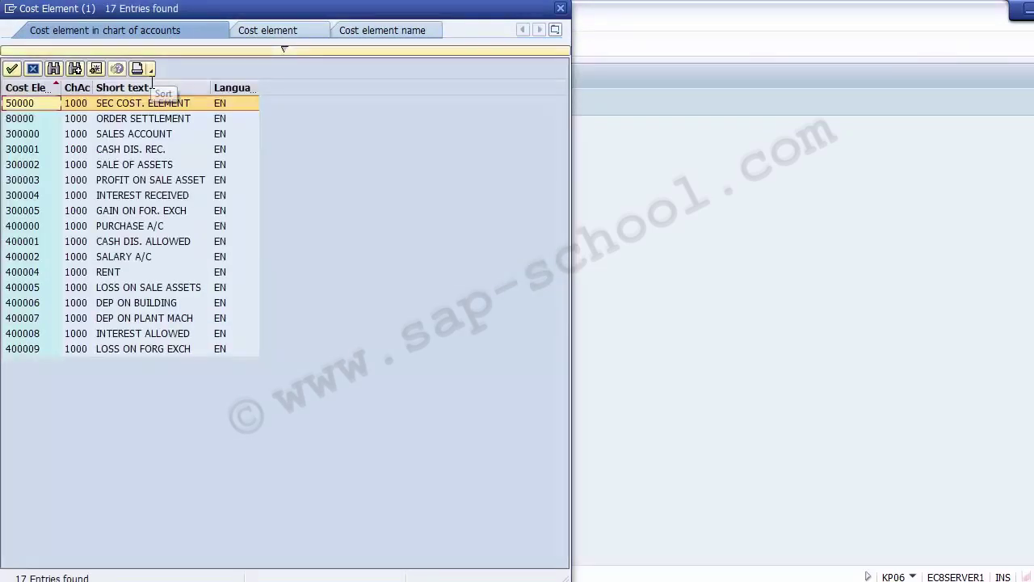
- Examine the listed cost elements of chart of accounts 1000 from first to last
{"action": "key", "text": "Down"}
{"action": "key", "text": "Down"}
{"action": "key", "text": "Down"}
{"action": "key", "text": "Down"}
{"action": "key", "text": "Down"}
{"action": "key", "text": "Down"}
{"action": "key", "text": "Down"}
{"action": "key", "text": "Down"}
{"action": "key", "text": "Down"}
{"action": "key", "text": "Down"}
{"action": "key", "text": "Down"}
{"action": "key", "text": "Down"}
{"action": "key", "text": "Down"}
{"action": "key", "text": "Down"}
{"action": "key", "text": "Down"}
{"action": "key", "text": "Down"}
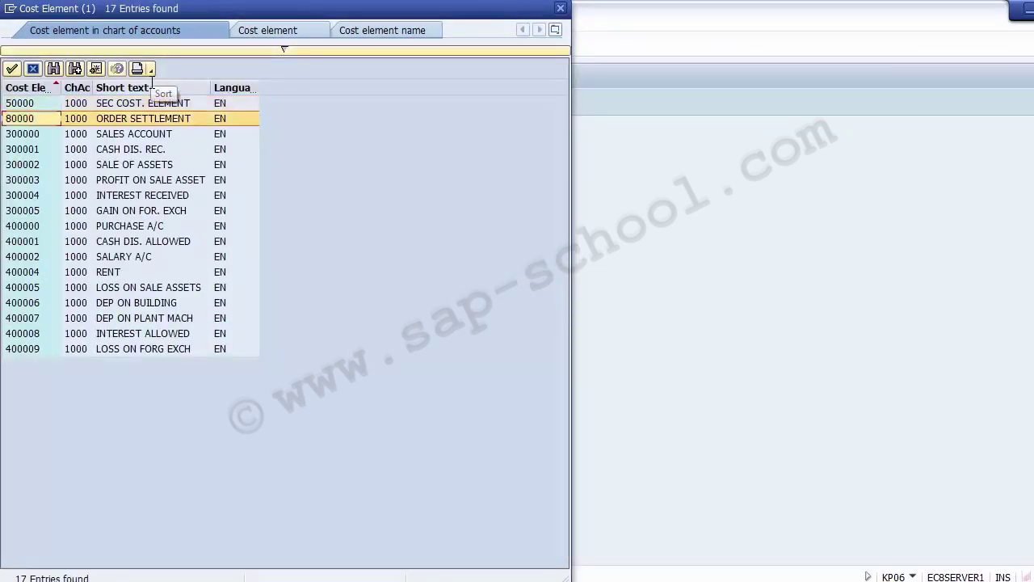
{"action": "key", "text": "Up"}
{"action": "key", "text": "Up"}
{"action": "key", "text": "Up"}
{"action": "key", "text": "Up"}
{"action": "key", "text": "Up"}
{"action": "key", "text": "Up"}
{"action": "key", "text": "Up"}
{"action": "key", "text": "Up"}
{"action": "key", "text": "Up"}
{"action": "key", "text": "Up"}
{"action": "key", "text": "Up"}
{"action": "key", "text": "Up"}
{"action": "key", "text": "Up"}
{"action": "key", "text": "Up"}
{"action": "key", "text": "Up"}
{"action": "key", "text": "Up"}
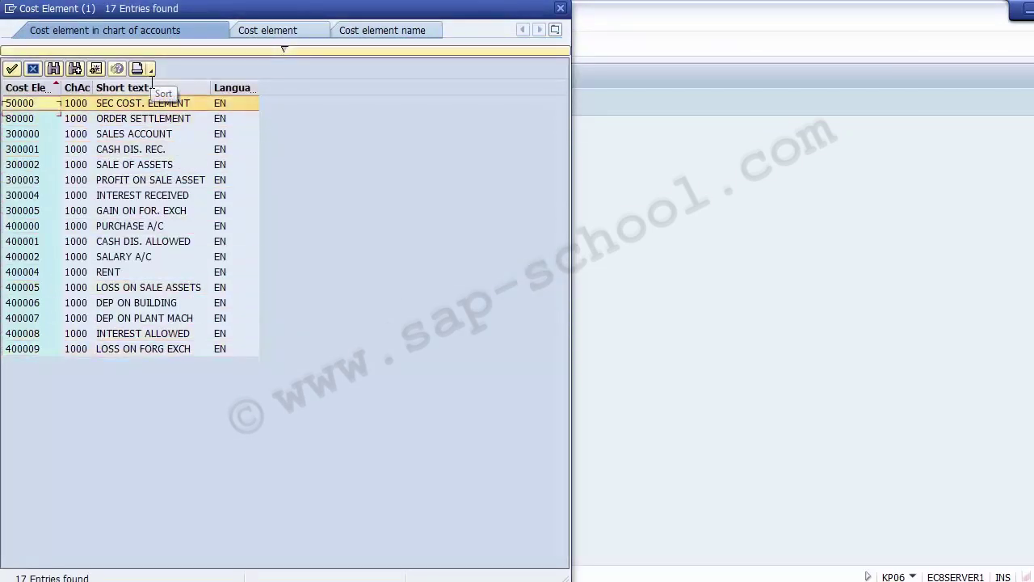
- Choose cost element 400004 (RENT) from the list as the cost element for planning
{"action": "key", "text": "Down"}
{"action": "key", "text": "Down"}
{"action": "key", "text": "Down"}
{"action": "key", "text": "Down"}
{"action": "key", "text": "Down"}
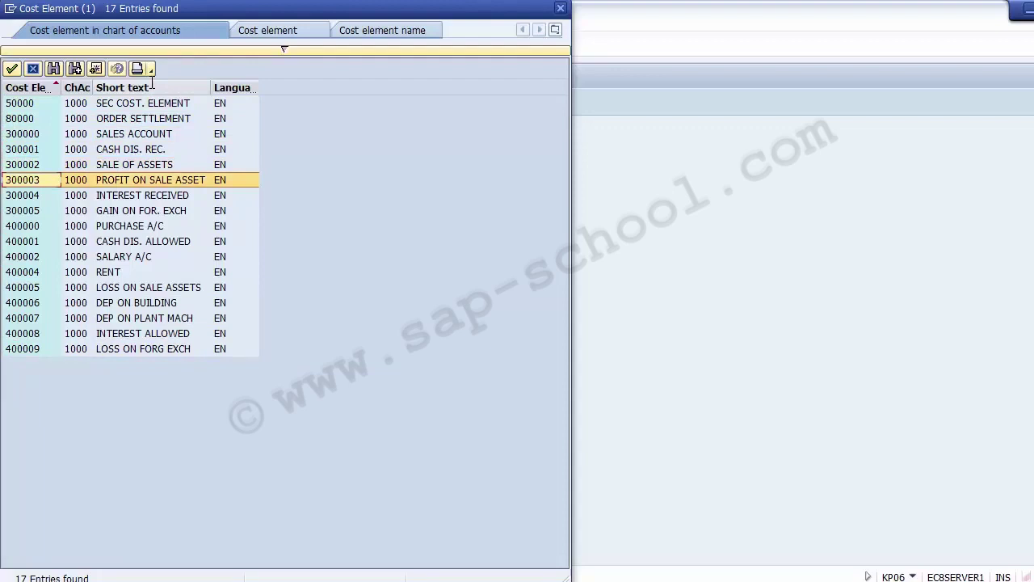
{"action": "key", "text": "Up"}
{"action": "key", "text": "Up"}
{"action": "key", "text": "Up"}
{"action": "key", "text": "Down"}
{"action": "key", "text": "Down"}
{"action": "key", "text": "Down"}
{"action": "key", "text": "Down"}
{"action": "key", "text": "Down"}
{"action": "key", "text": "Down"}
{"action": "key", "text": "Down"}
{"action": "key", "text": "Down"}
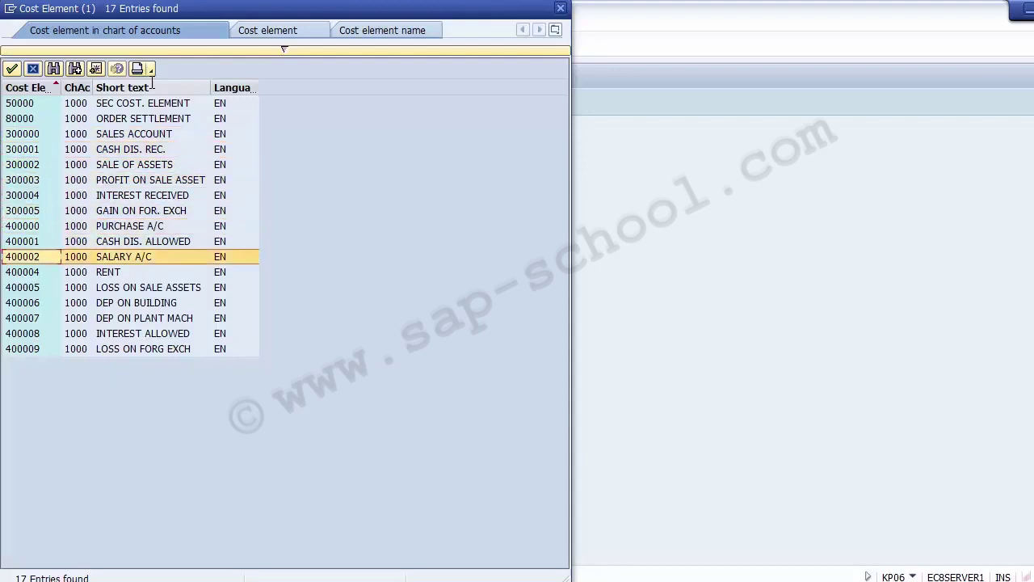
{"action": "key", "text": "Down"}
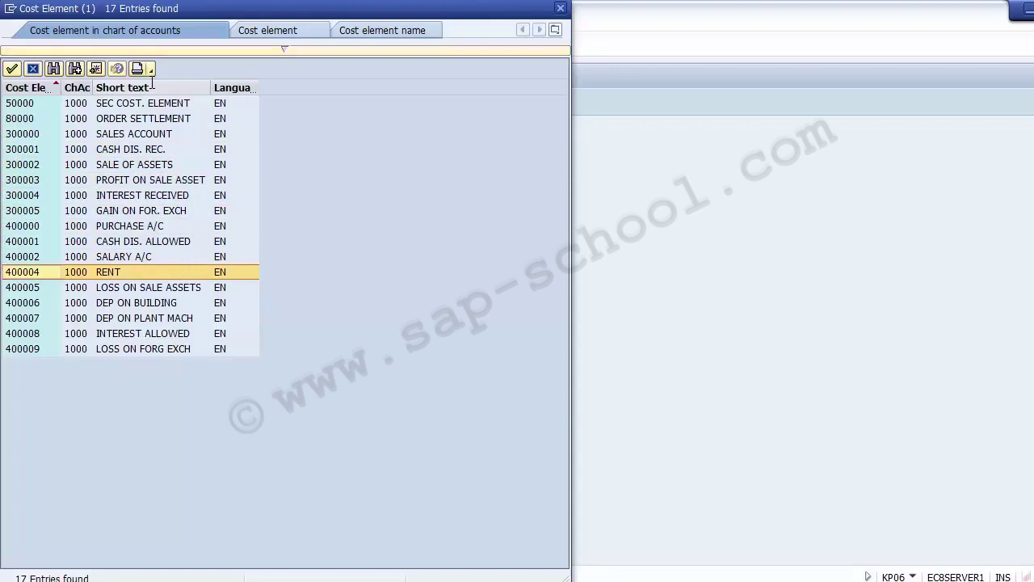
{"action": "key", "text": "Escape"}
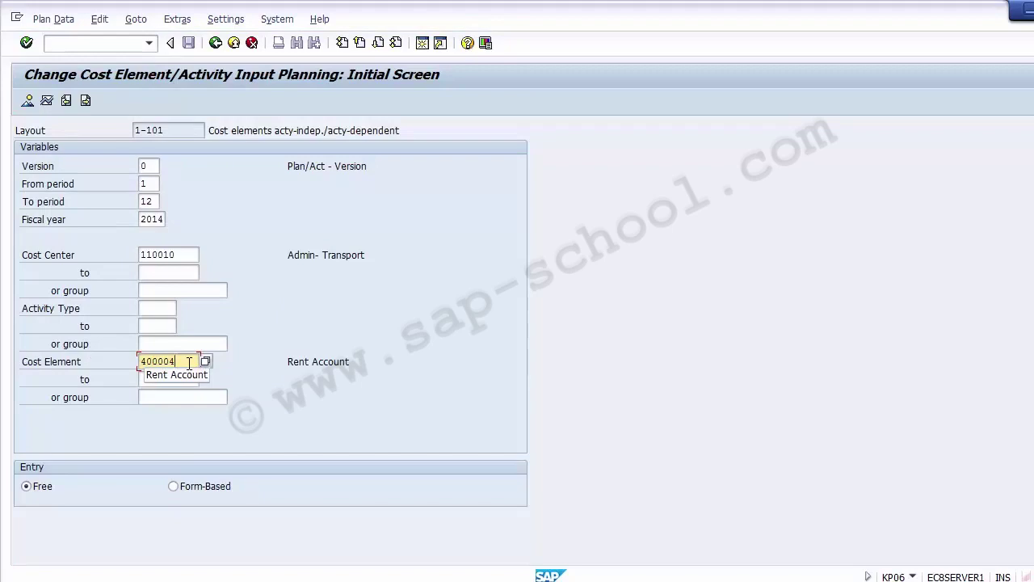
- Re-enter 400004 as the cost element for cost center 110010
{"action": "left_click", "coordinate": [181, 256]}
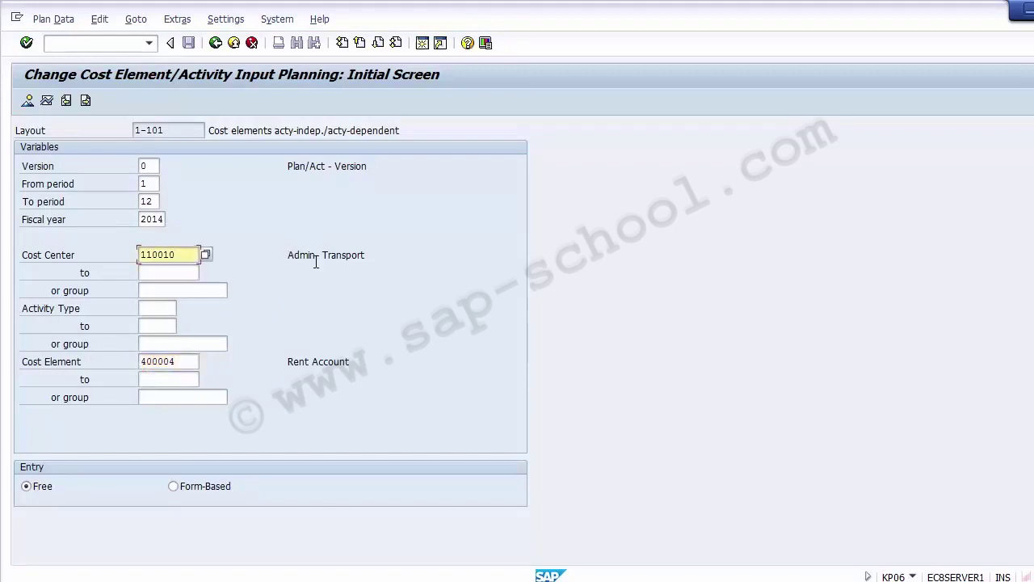
{"action": "left_click", "coordinate": [181, 365]}
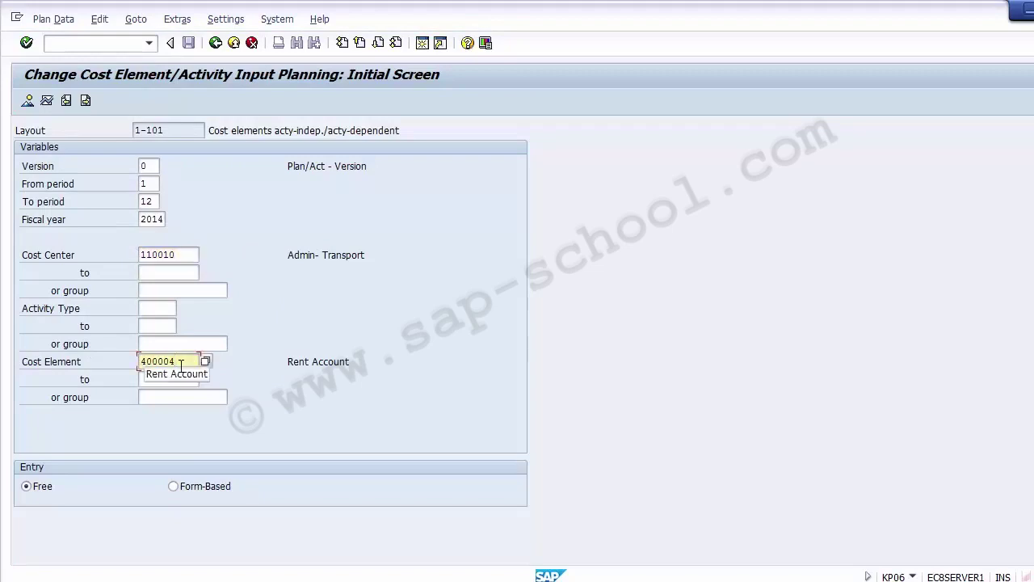
{"action": "key", "text": "BackSpace"}
{"action": "key", "text": "BackSpace"}
{"action": "key", "text": "BackSpace"}
{"action": "type", "text": "00"}
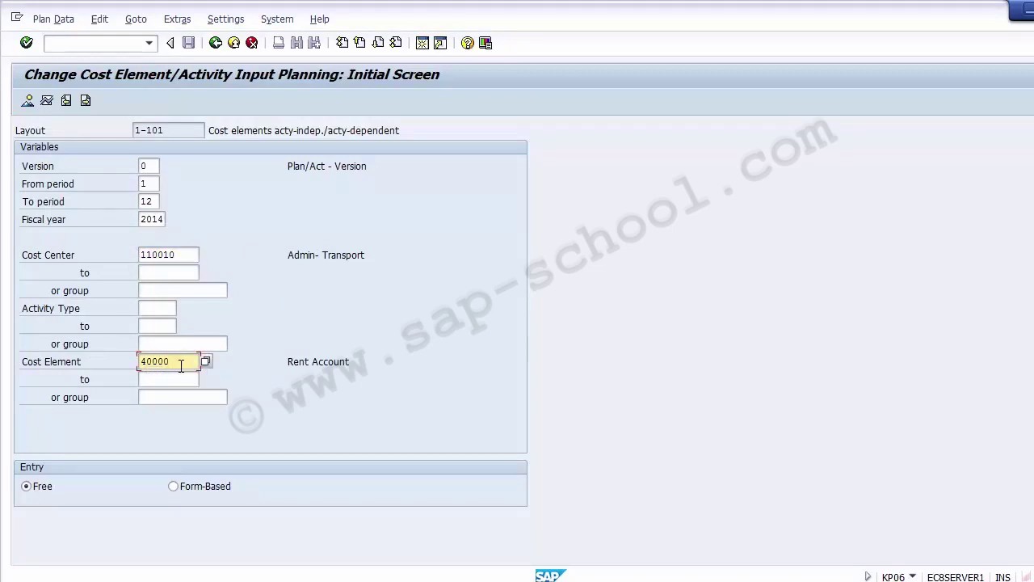
{"action": "type", "text": "4"}
{"action": "left_click", "coordinate": [287, 341]}
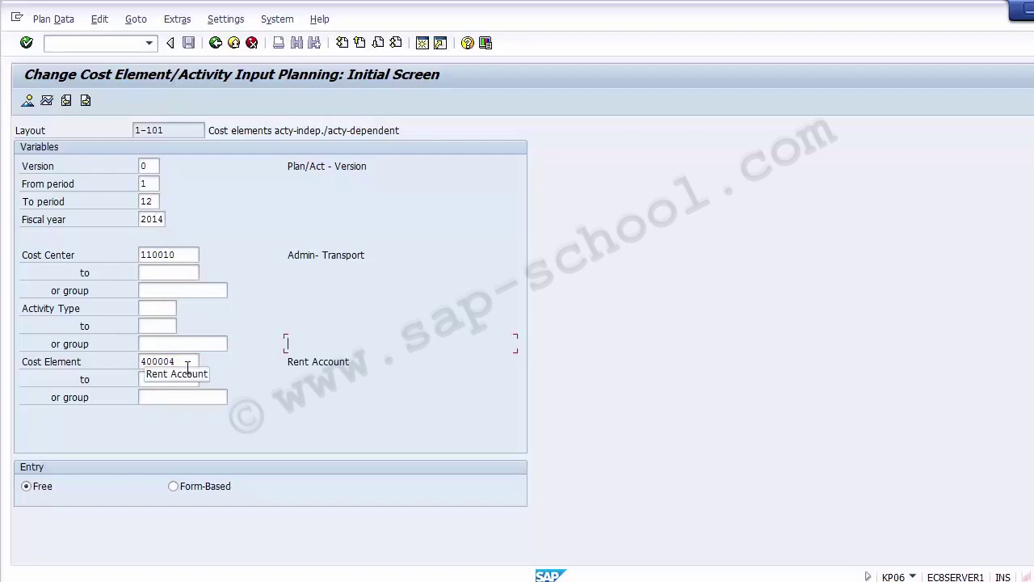
- Set the starting period to 10 and open the planning overview for cost center 110010
{"action": "left_click", "coordinate": [28, 102]}
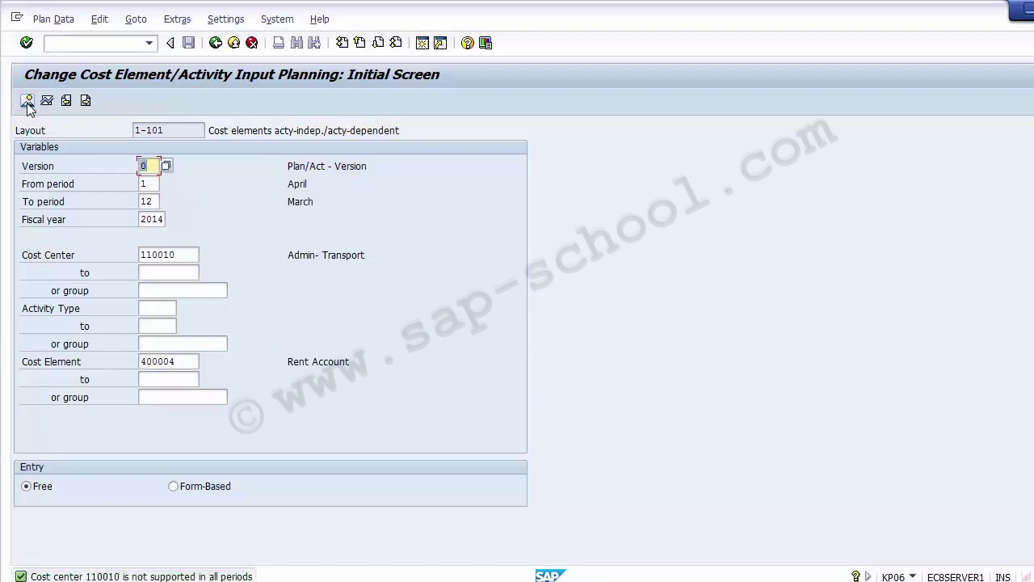
{"action": "key", "text": "Tab"}
{"action": "key", "text": "Tab"}
{"action": "key", "text": "Tab"}
{"action": "key", "text": "Tab"}
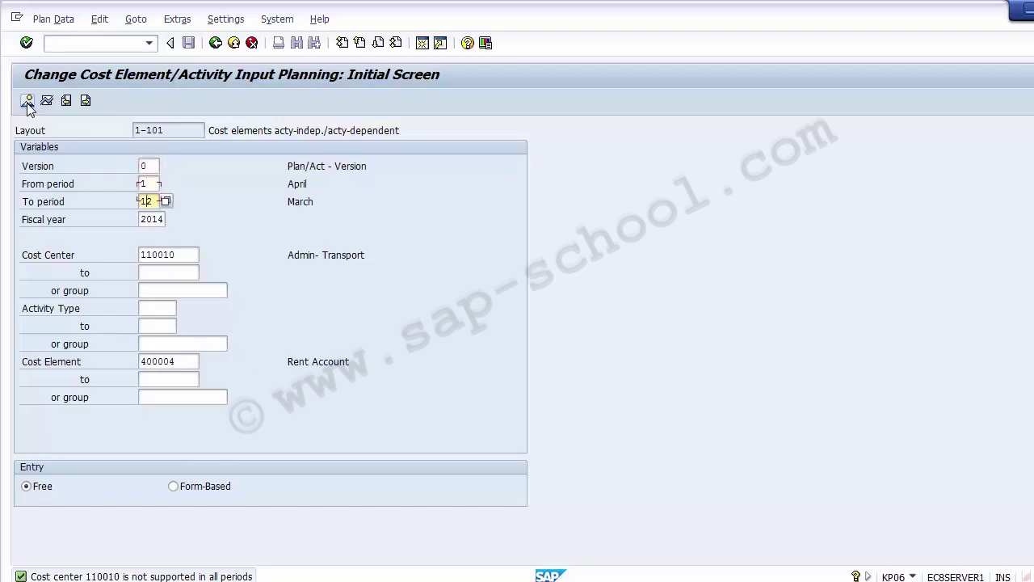
{"action": "key", "text": "shift+Tab"}
{"action": "key", "text": "shift+Tab"}
{"action": "key", "text": "shift+Tab"}
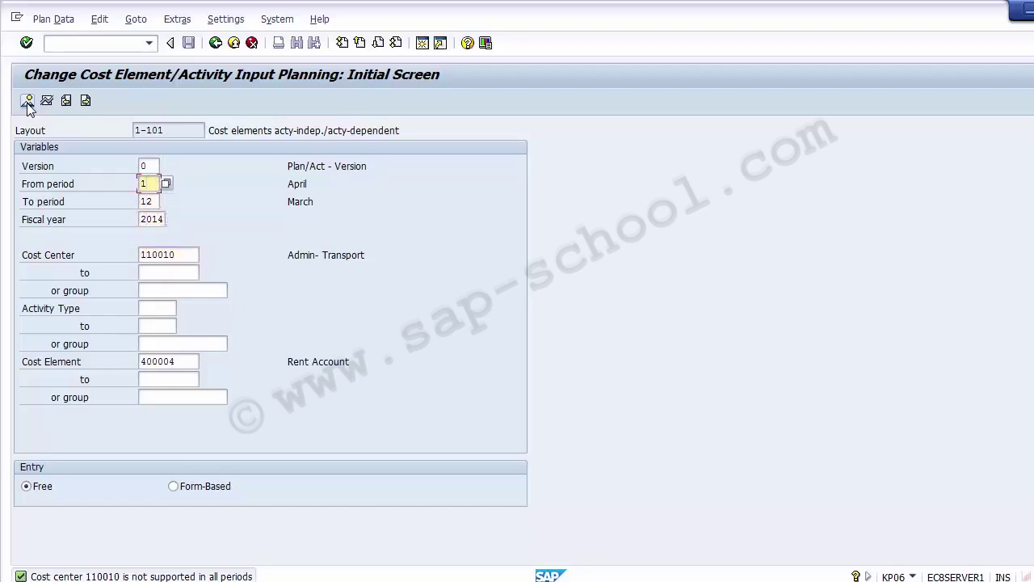
{"action": "key", "text": "BackSpace"}
{"action": "type", "text": "10"}
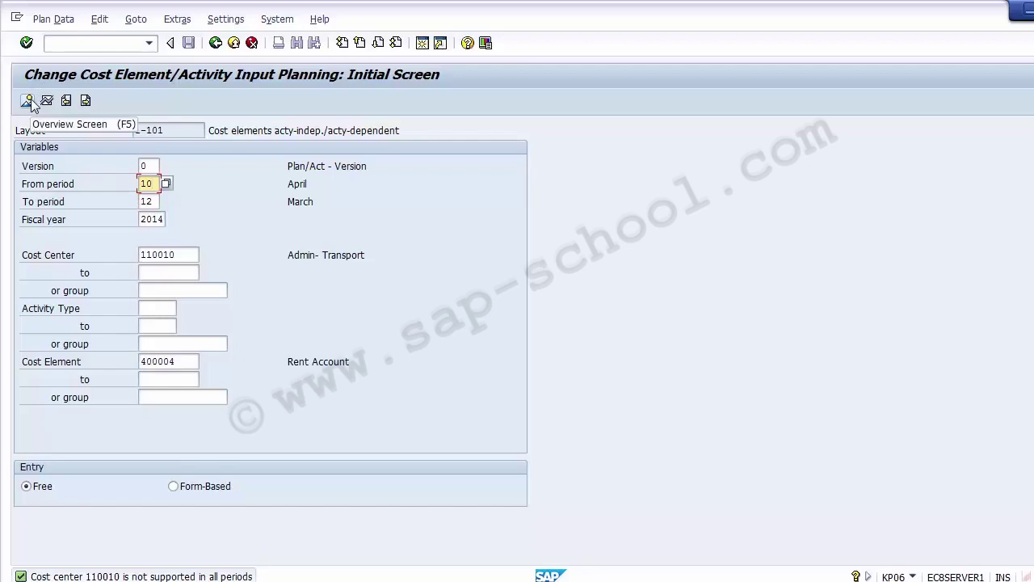
{"action": "left_click", "coordinate": [28, 100]}
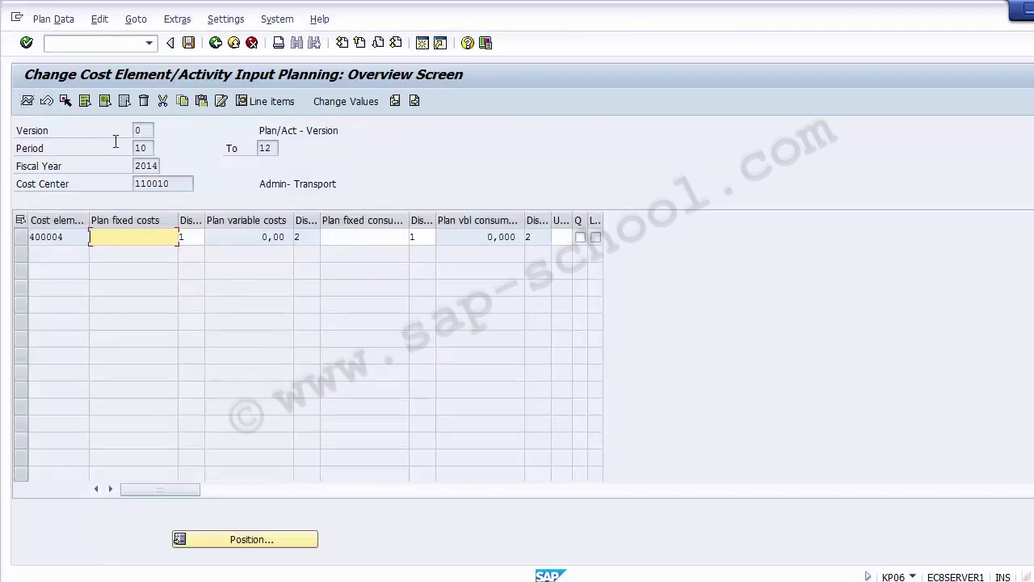
- Review the cost center, cost element and period range shown in the planning overview
{"action": "left_click_drag", "start_coordinate": [172, 180], "coordinate": [124, 190]}
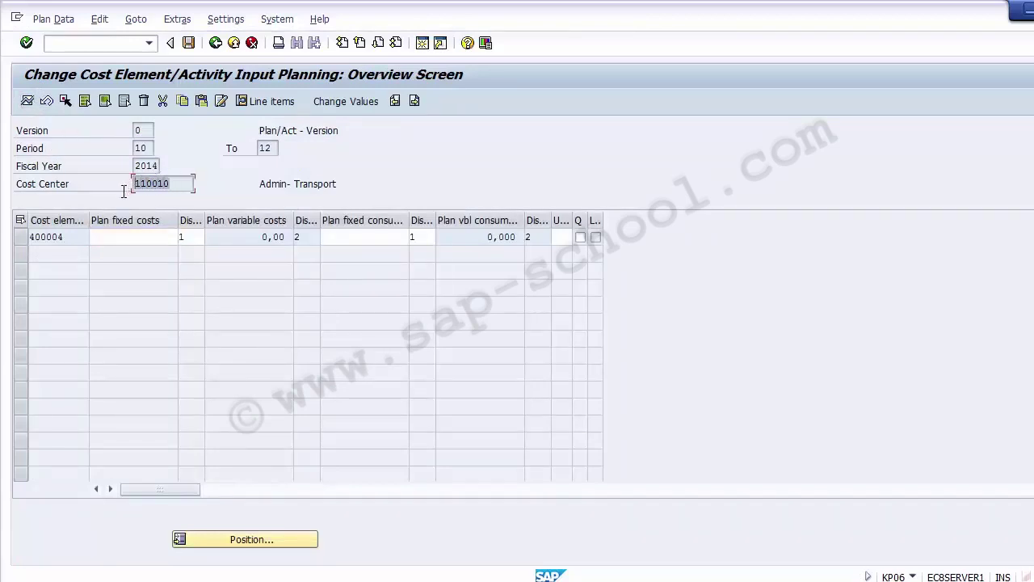
{"action": "left_click_drag", "start_coordinate": [78, 234], "coordinate": [17, 235]}
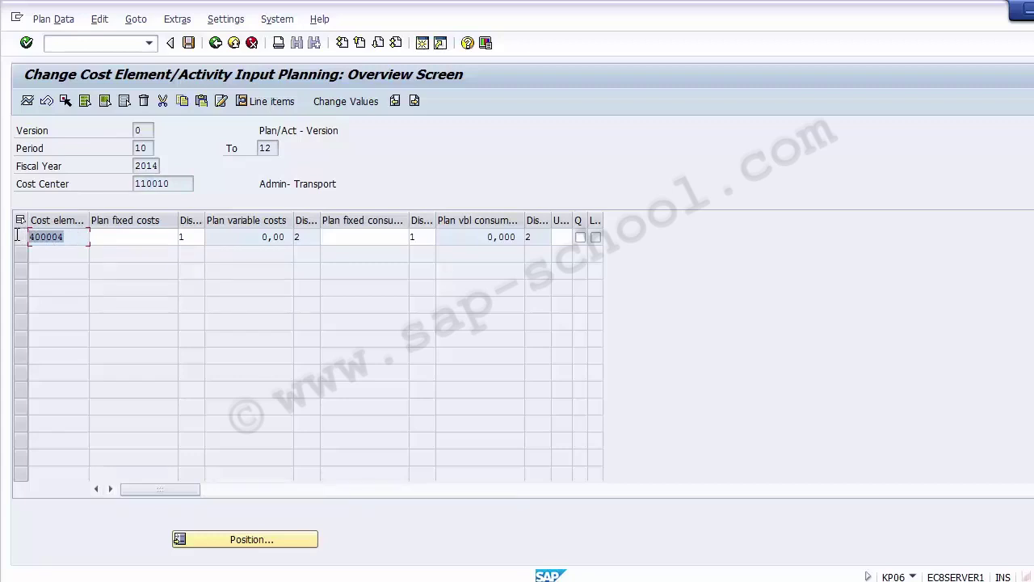
{"action": "left_click", "coordinate": [136, 236]}
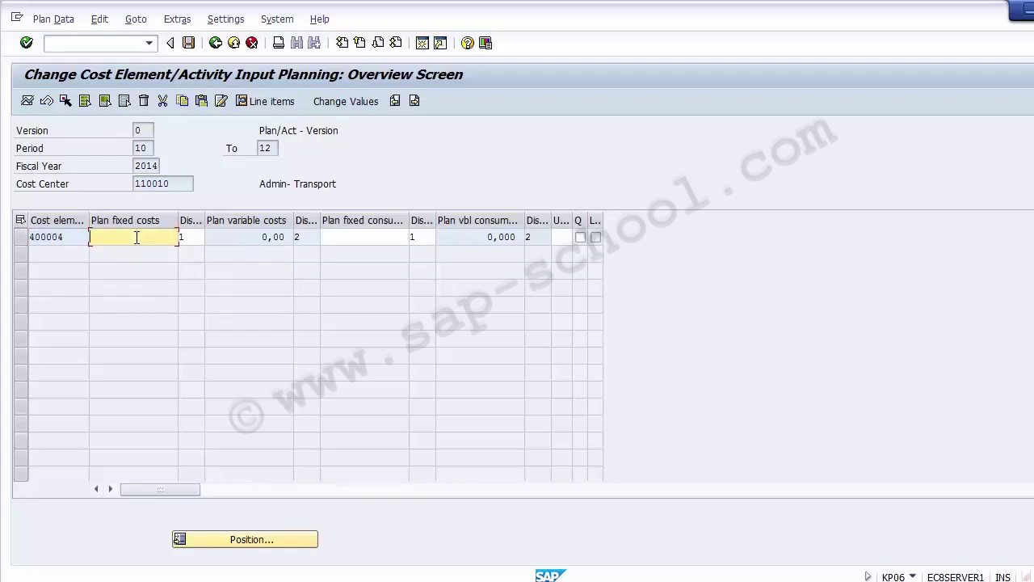
{"action": "left_click", "coordinate": [146, 148]}
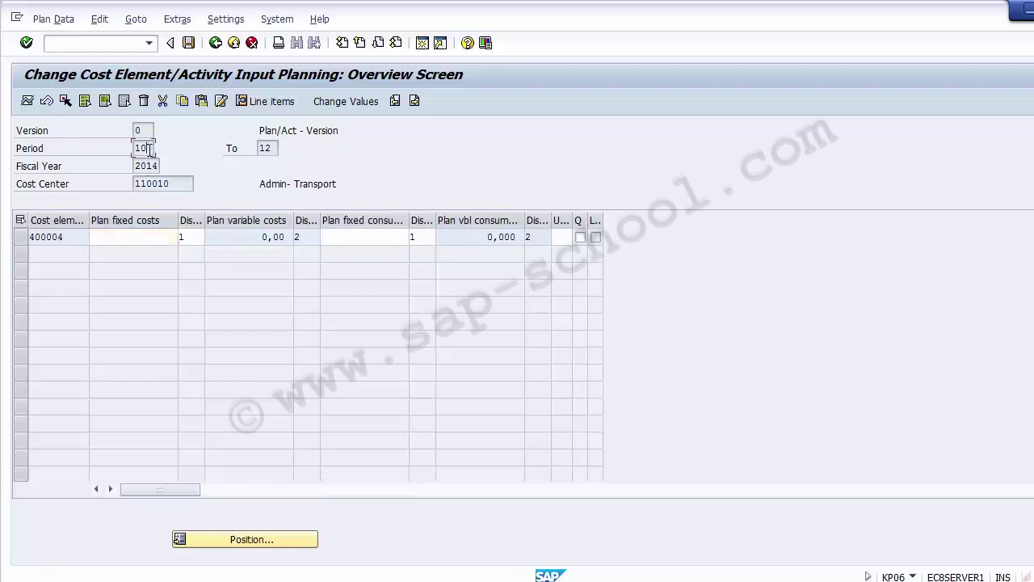
{"action": "left_click", "coordinate": [272, 148]}
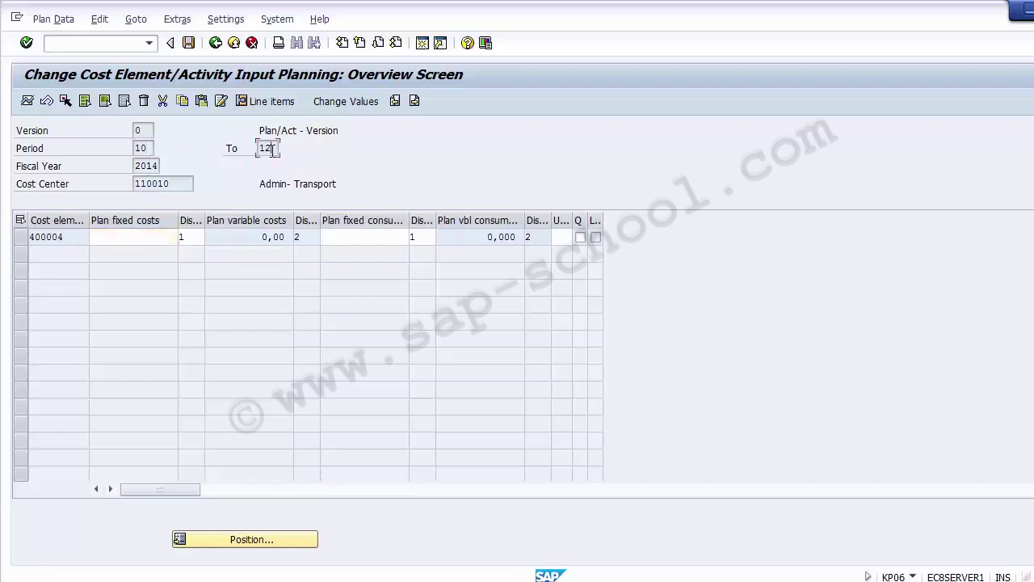
- Enter 12000 as plan fixed costs for cost element 400004 and save the plan data
{"action": "left_click", "coordinate": [152, 238]}
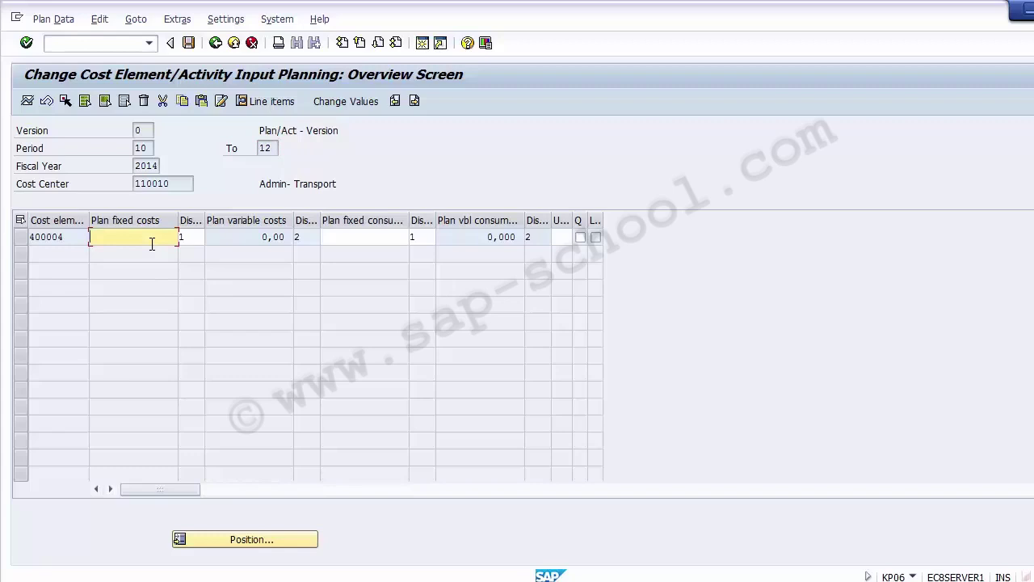
{"action": "type", "text": "12000"}
{"action": "key", "text": "Return"}
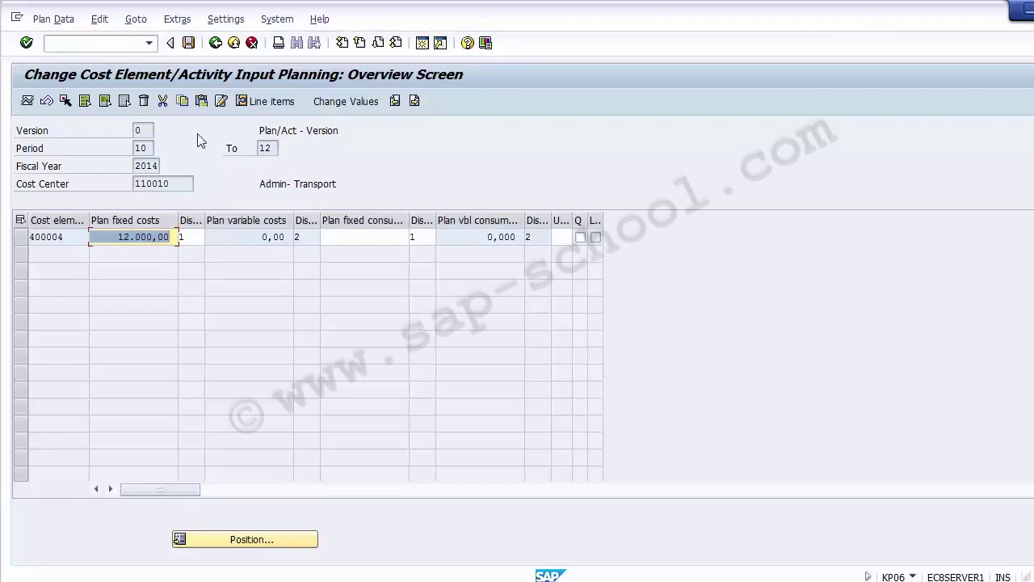
{"action": "left_click", "coordinate": [188, 43]}
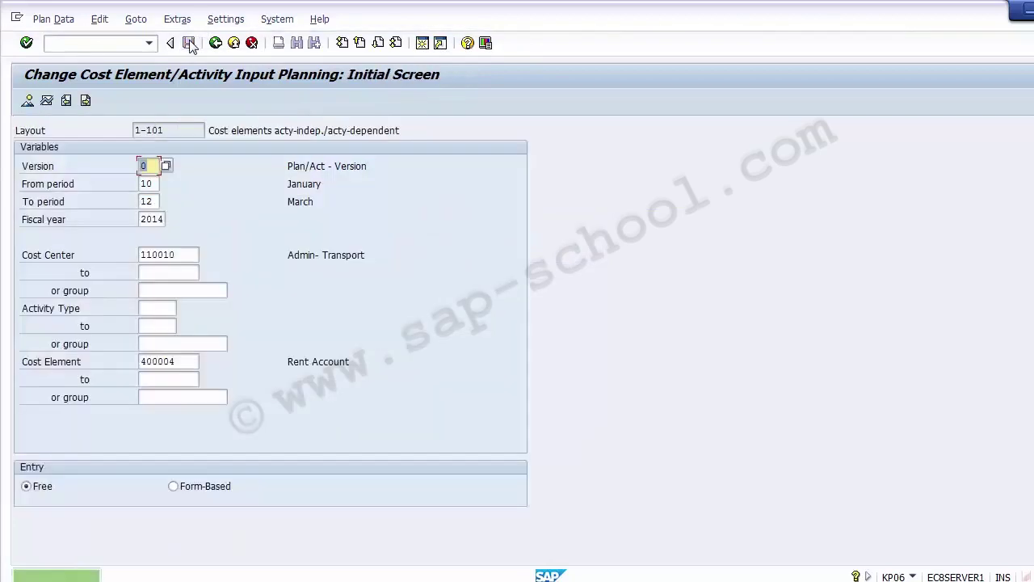
- Reopen the planning overview for cost center 110010 and list the possible distribution keys for the plan fixed costs of 400004
{"action": "left_click", "coordinate": [26, 101]}
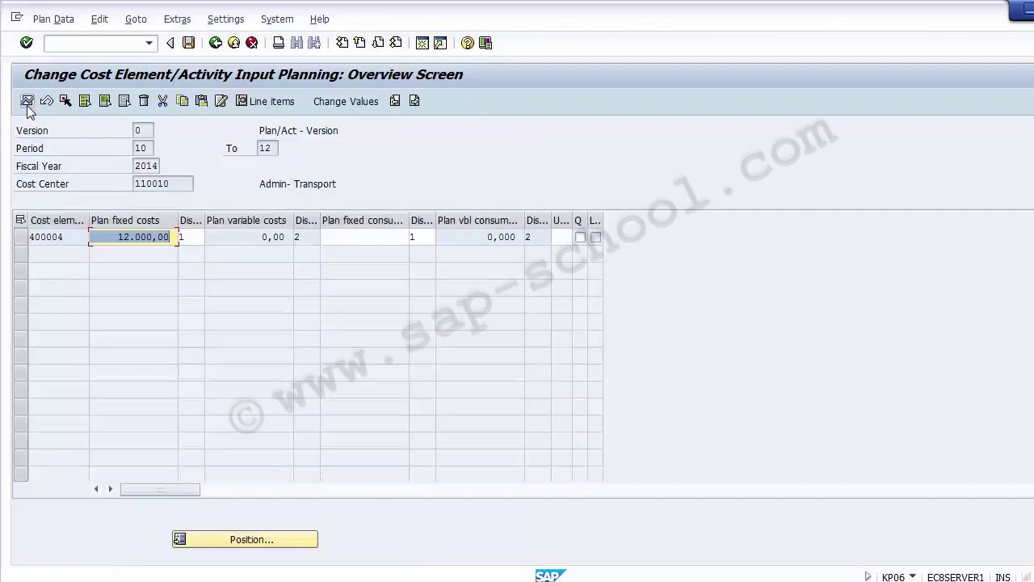
{"action": "left_click", "coordinate": [194, 236]}
{"action": "key", "text": "Return"}
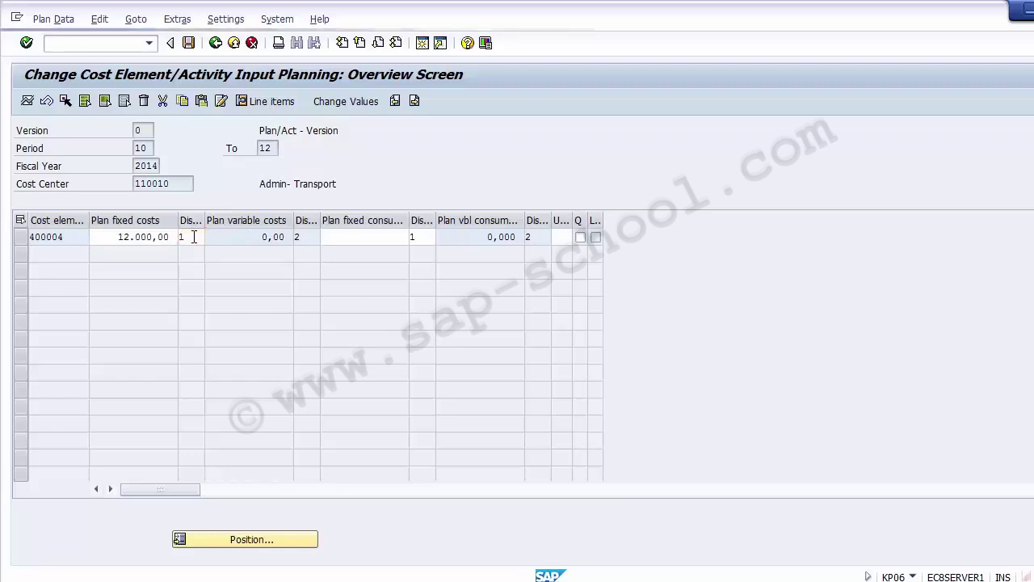
{"action": "key", "text": "F4"}
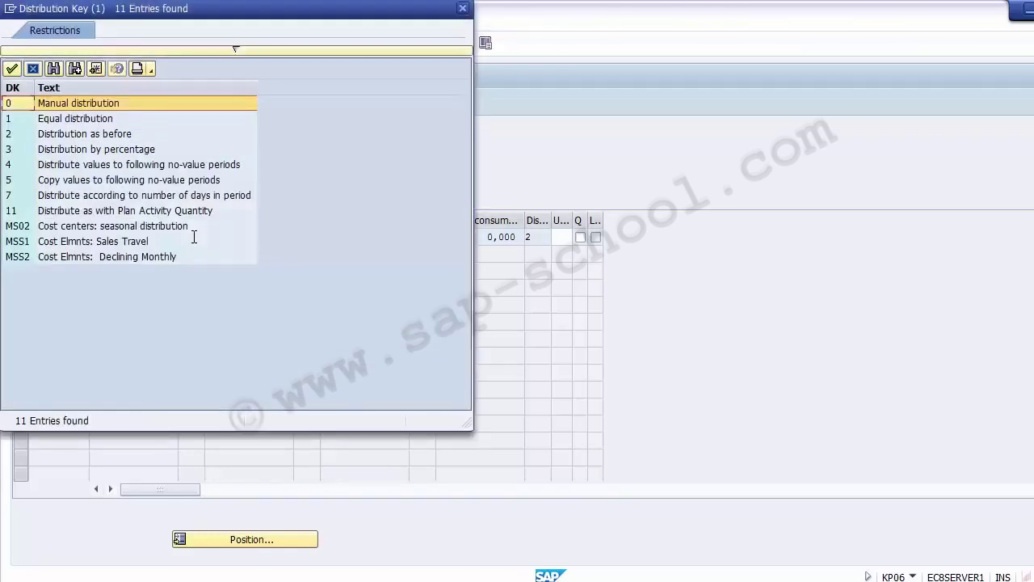
{"action": "left_click_drag", "start_coordinate": [132, 21], "coordinate": [526, 101]}
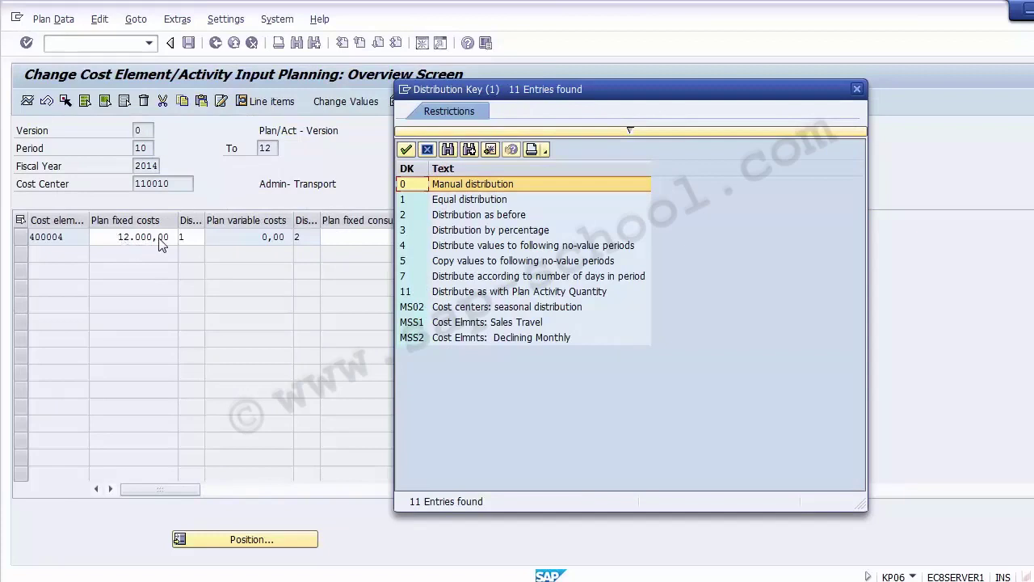
- Choose distribution key 1, Equal distribution, for the plan fixed costs of cost element 400004 and save the planning
{"action": "left_click", "coordinate": [447, 202]}
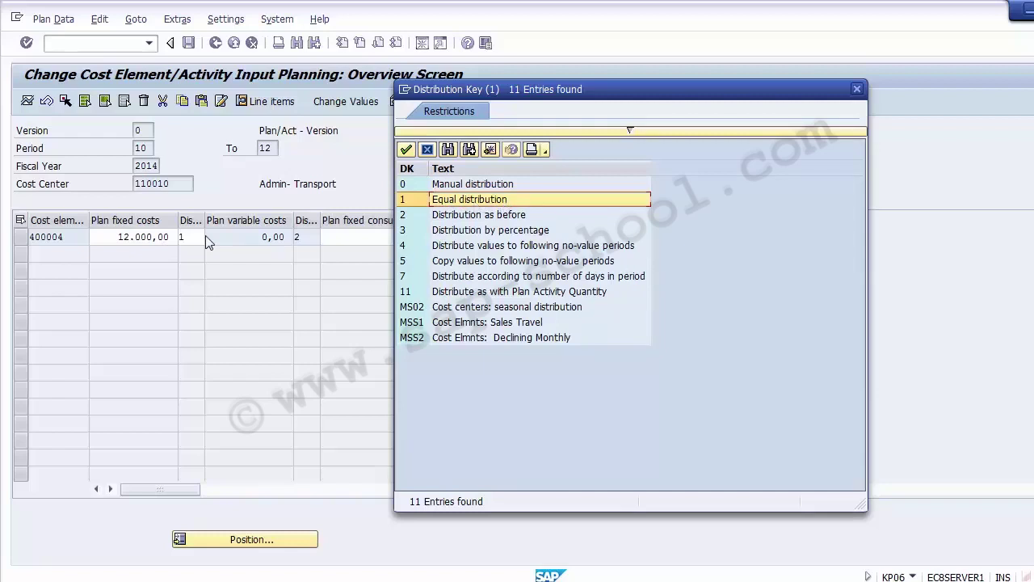
{"action": "key", "text": "Down"}
{"action": "key", "text": "Down"}
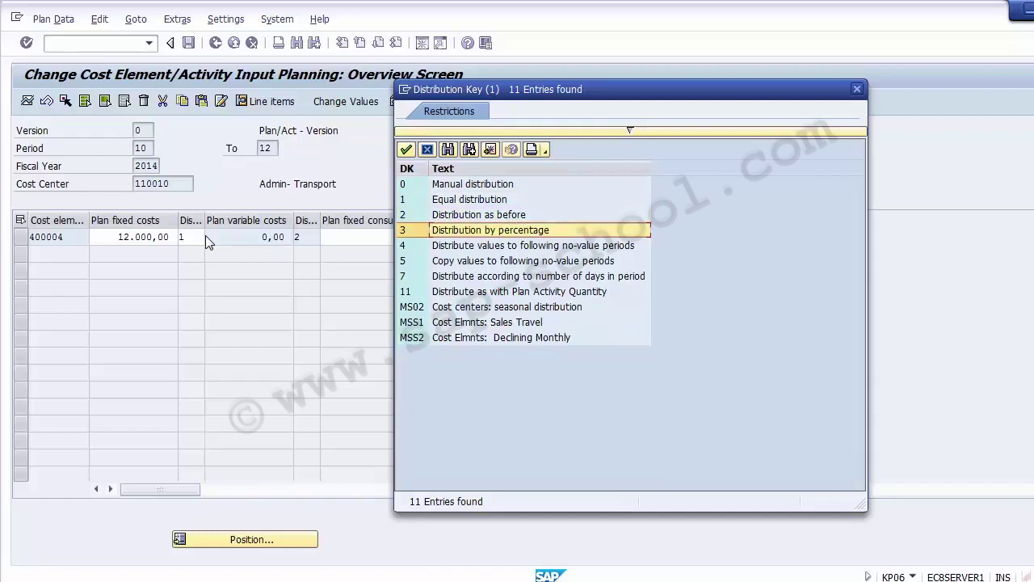
{"action": "key", "text": "Up"}
{"action": "key", "text": "Up"}
{"action": "key", "text": "Up"}
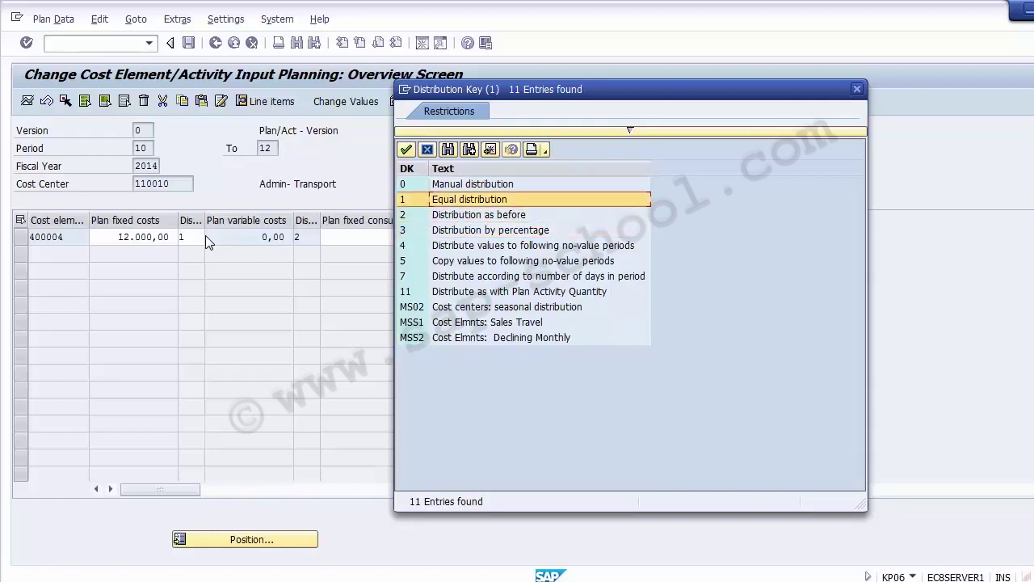
{"action": "left_click", "coordinate": [445, 200]}
{"action": "double_click", "coordinate": [444, 199]}
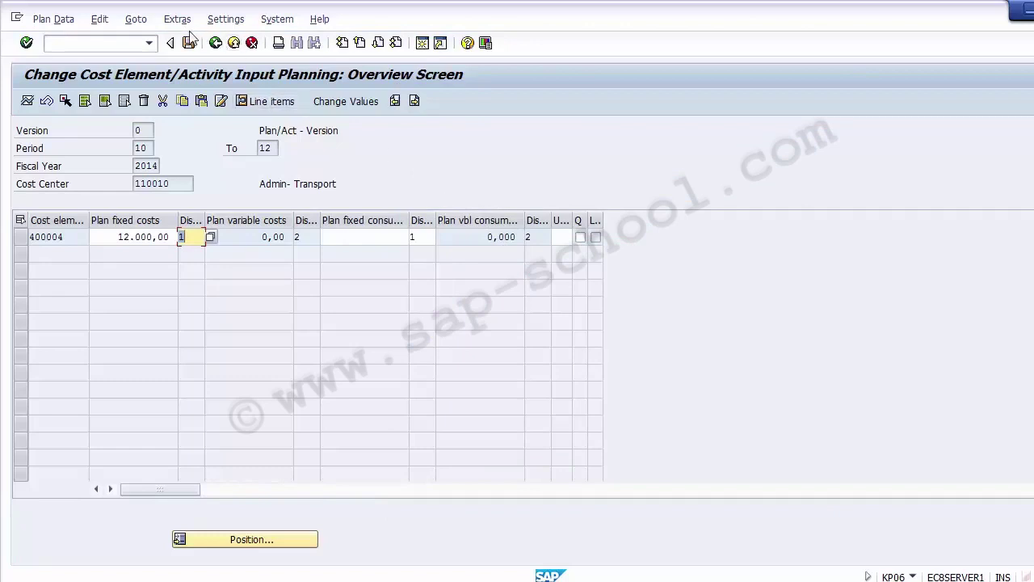
{"action": "left_click", "coordinate": [140, 237]}
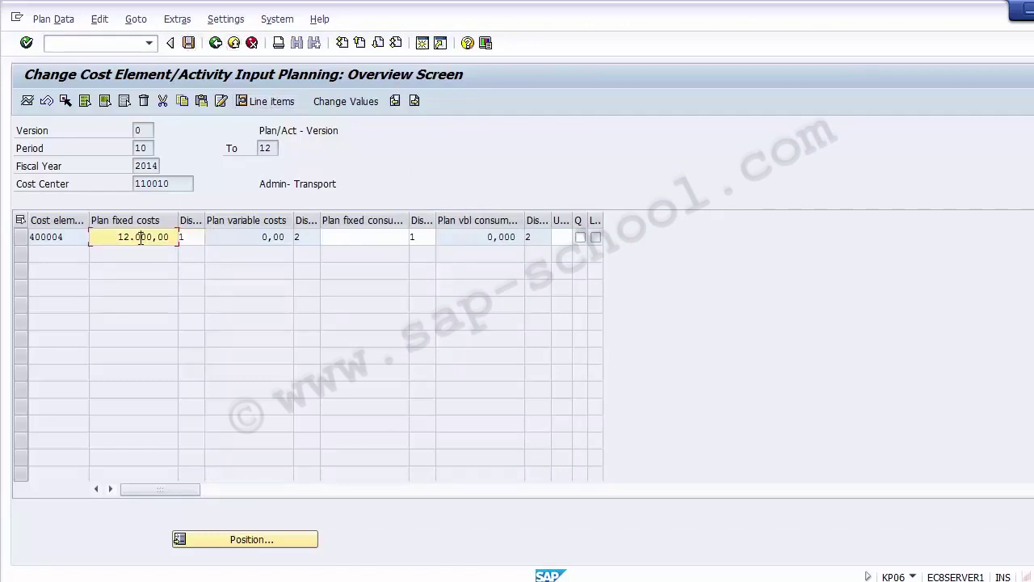
{"action": "left_click", "coordinate": [190, 237]}
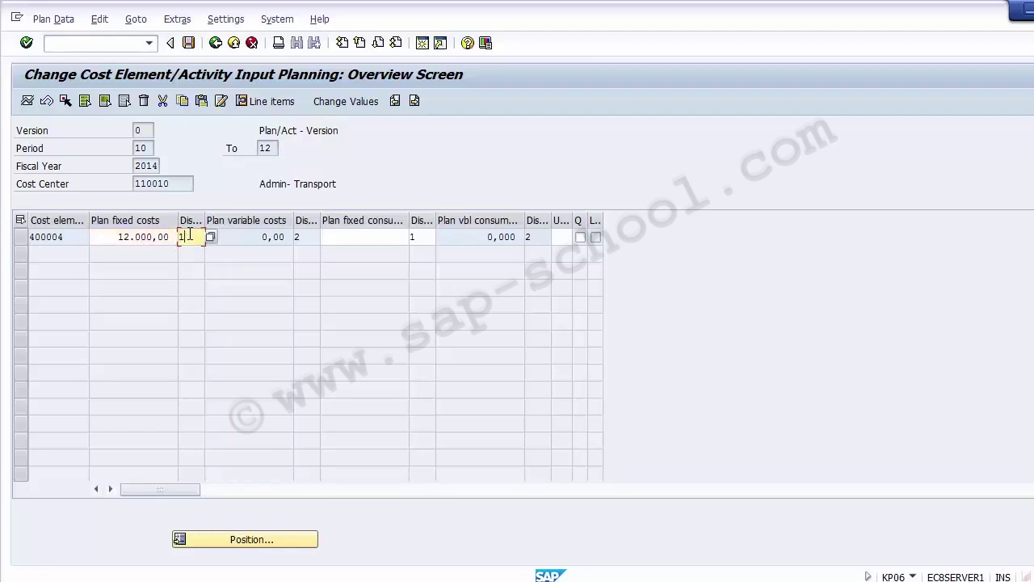
{"action": "left_click", "coordinate": [189, 43]}
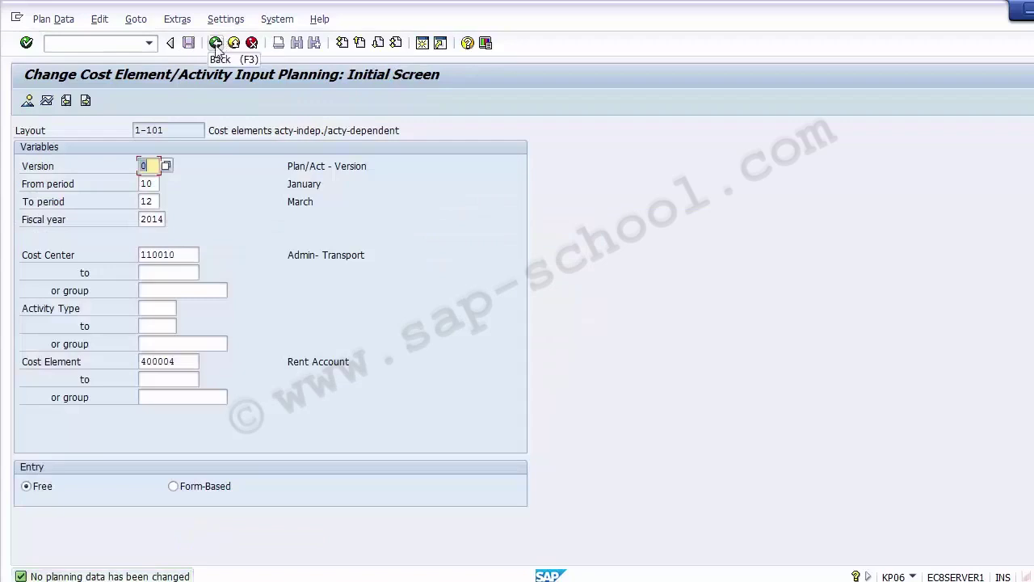
- Leave the planning screen and start transaction KP06 again
{"action": "left_click", "coordinate": [216, 45]}
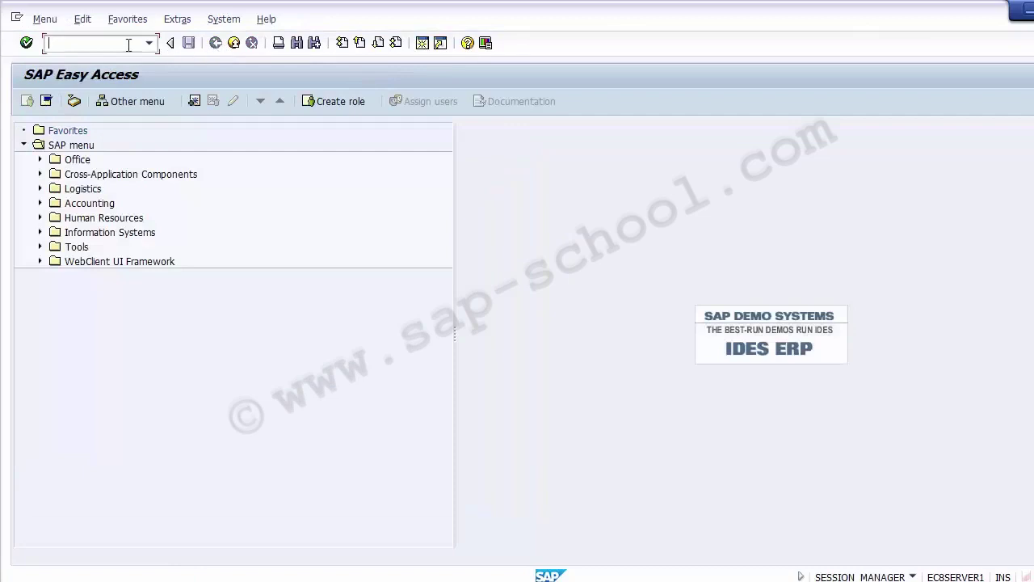
{"action": "type", "text": "kp06"}
{"action": "key", "text": "Return"}
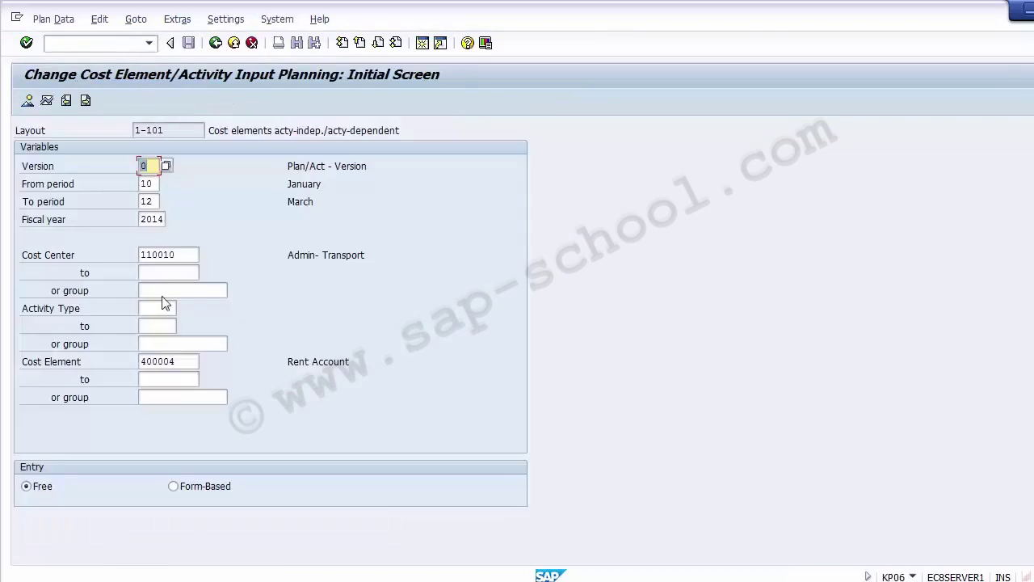
- Set the cost element range for cost center 110010 from 400001 to 400020
{"action": "left_click", "coordinate": [184, 361]}
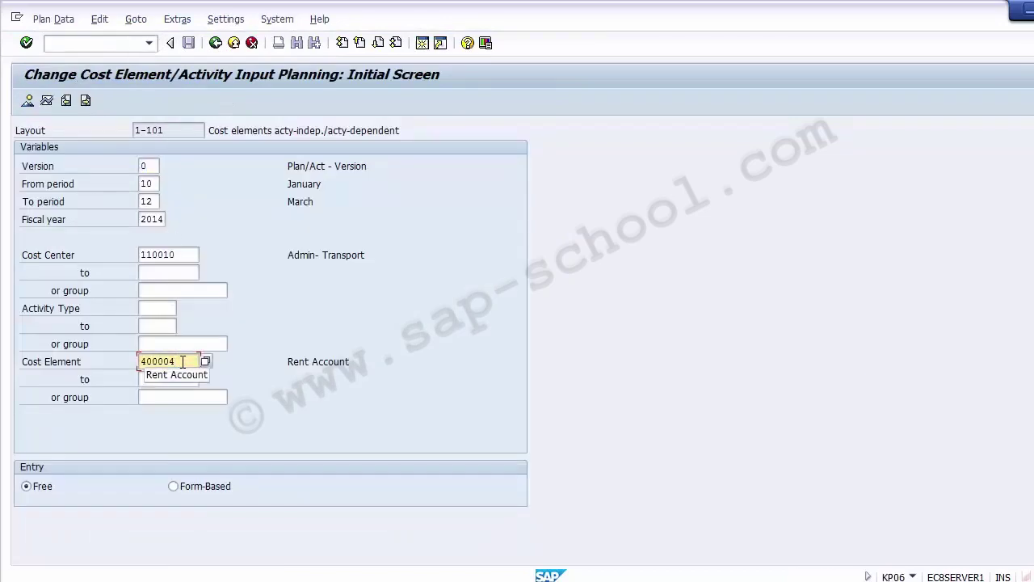
{"action": "left_click", "coordinate": [162, 376]}
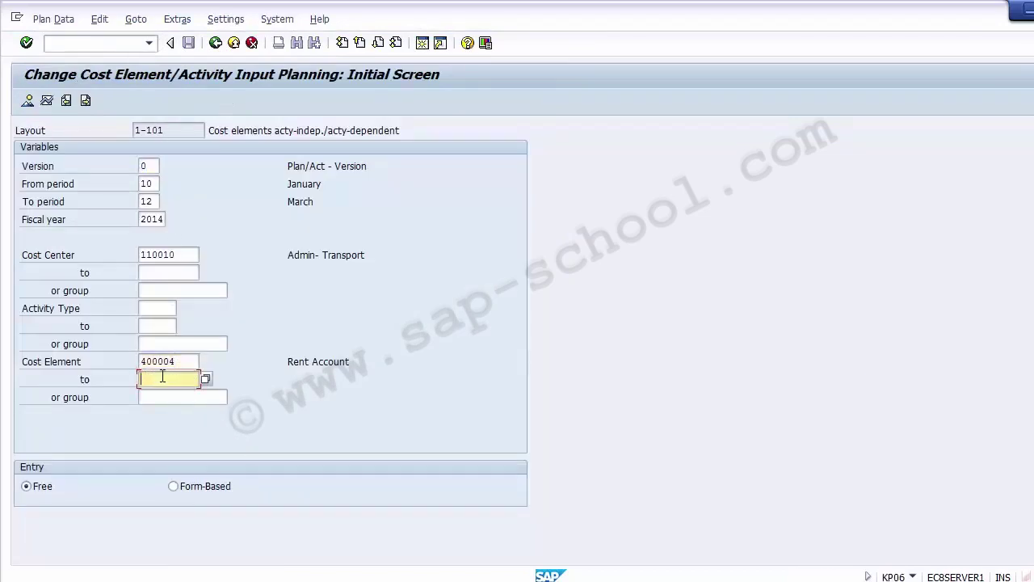
{"action": "type", "text": "4"}
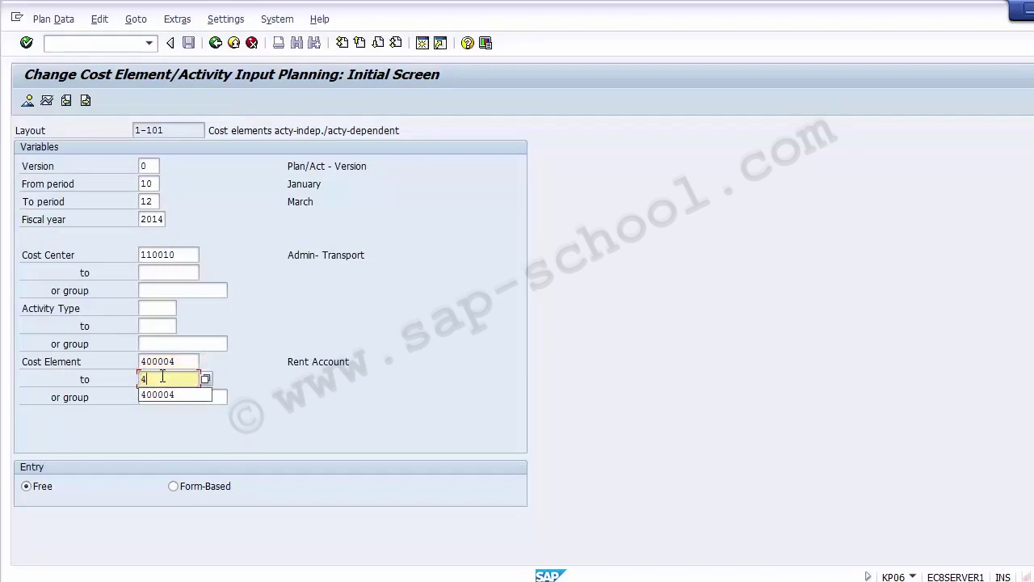
{"action": "key", "text": "BackSpace"}
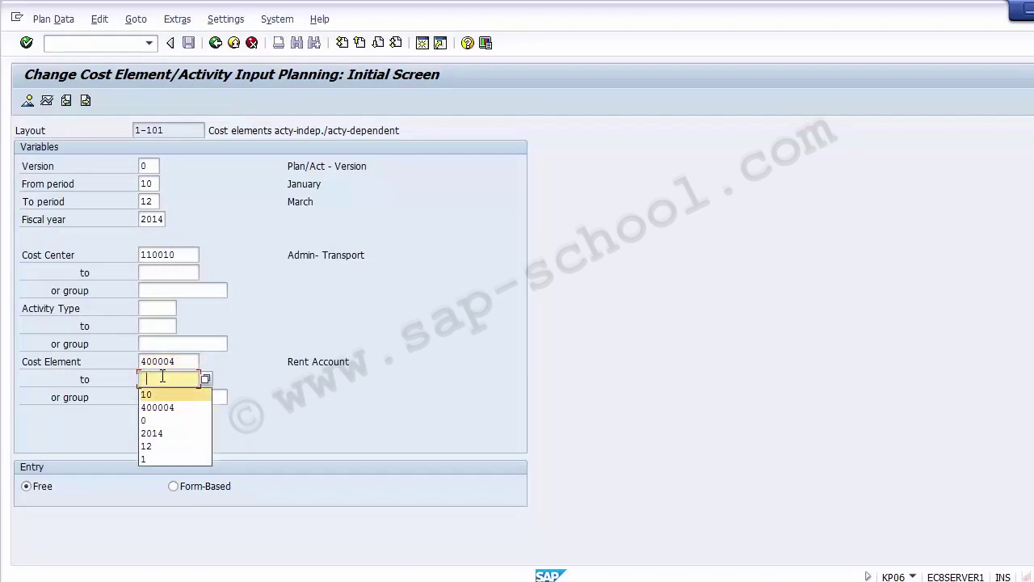
{"action": "left_click", "coordinate": [184, 362]}
{"action": "key", "text": "BackSpace"}
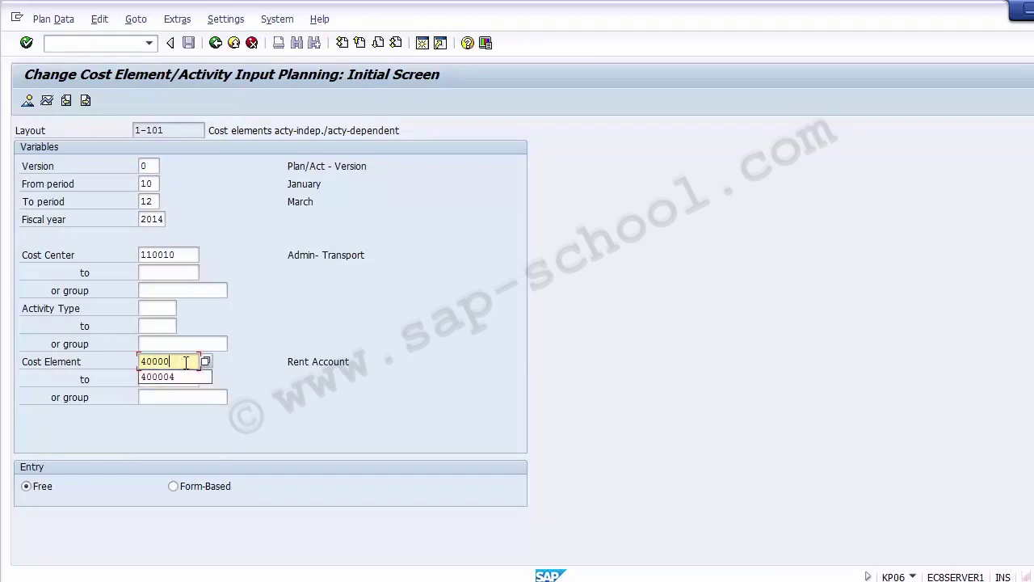
{"action": "type", "text": "1"}
{"action": "key", "text": "Tab"}
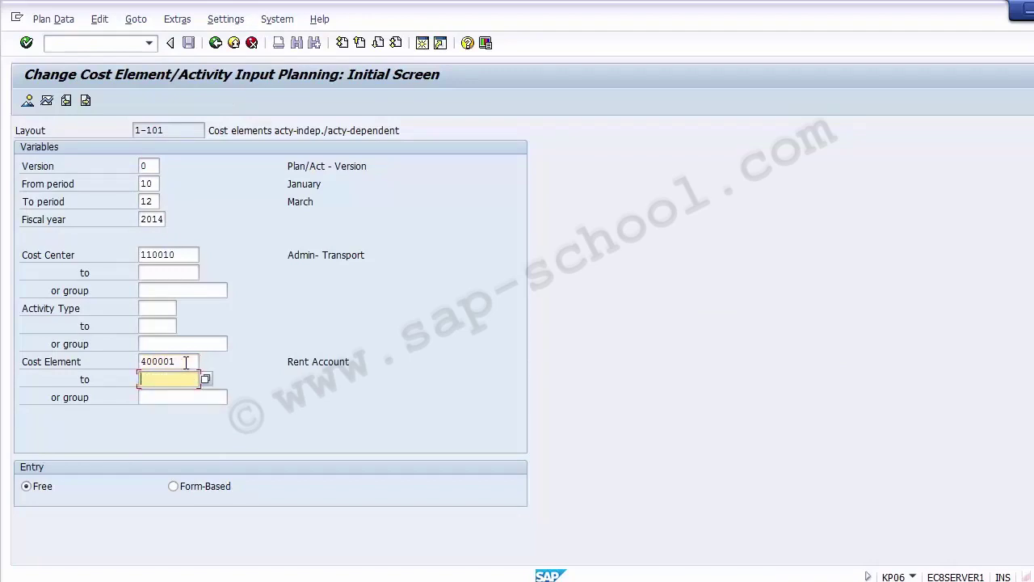
{"action": "type", "text": "4000"}
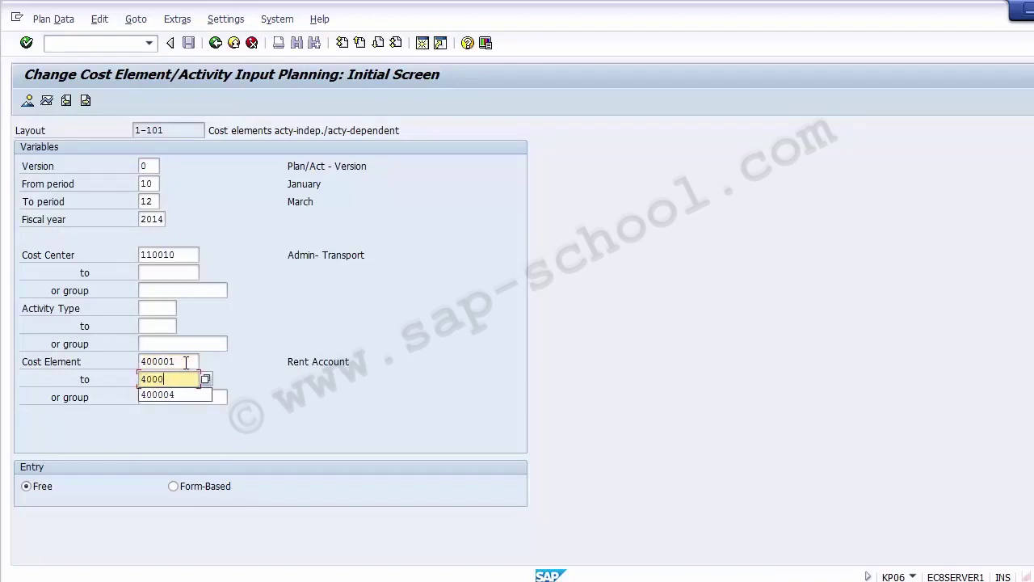
{"action": "type", "text": "20"}
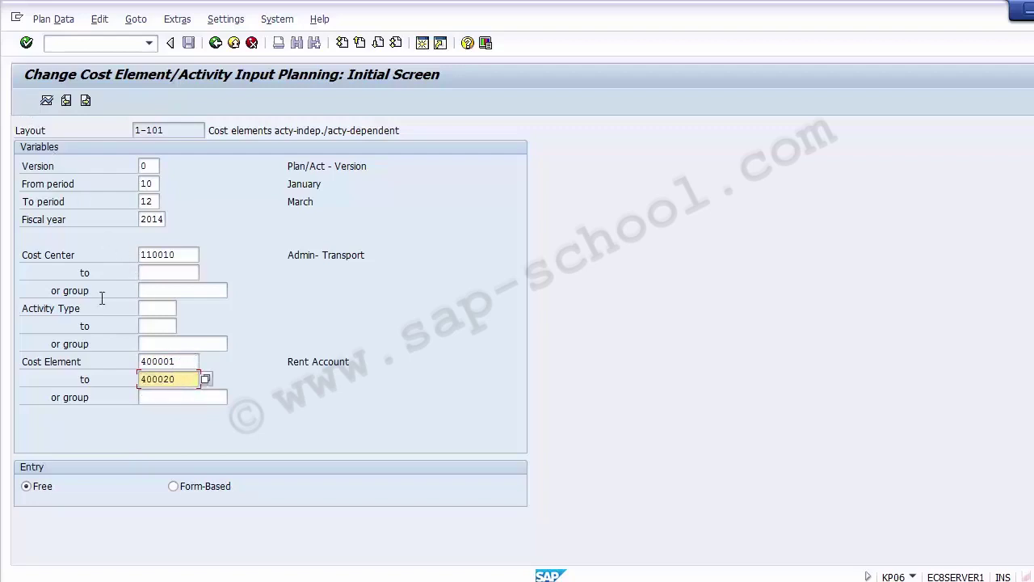
- Check both ends of the cost element range and open the planning overview for cost center 110010
{"action": "left_click", "coordinate": [190, 361]}
{"action": "left_click", "coordinate": [180, 379]}
{"action": "left_click", "coordinate": [181, 364]}
{"action": "left_click", "coordinate": [180, 379]}
{"action": "left_click", "coordinate": [27, 102]}
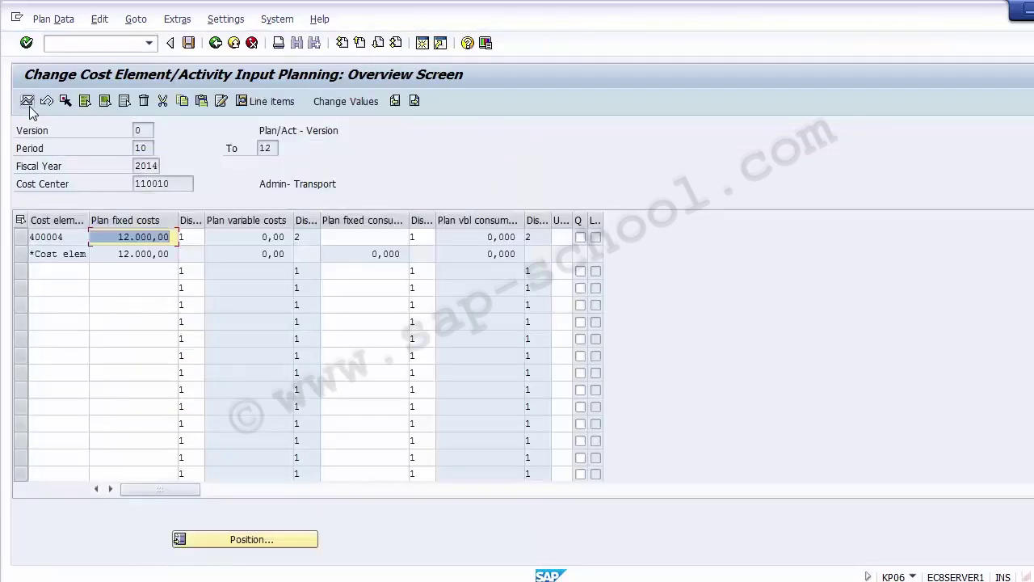
- Add cost elements 400005 and 400006 in the empty planning lines below the cost element subtotal
{"action": "left_click", "coordinate": [60, 243]}
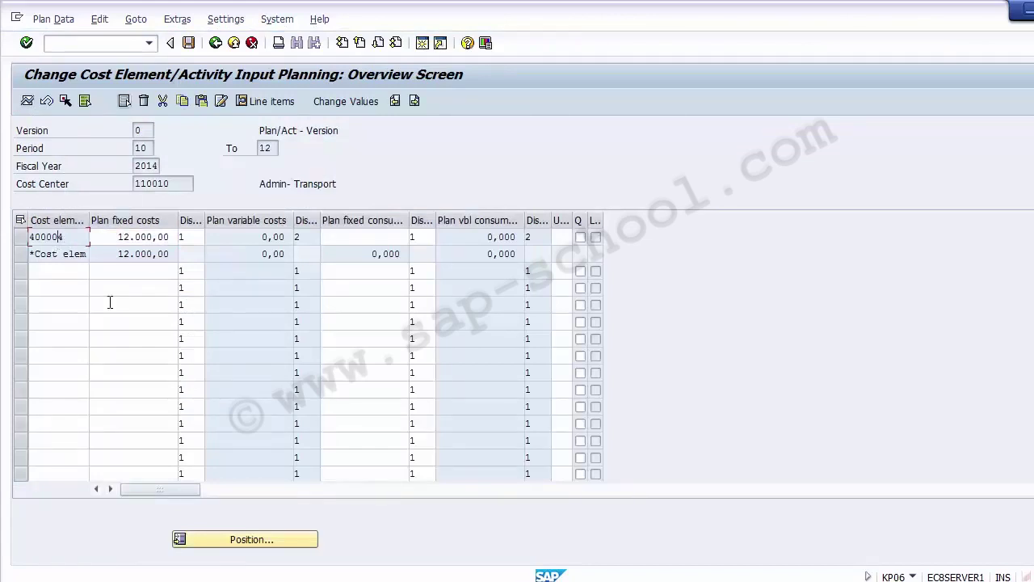
{"action": "left_click", "coordinate": [66, 275]}
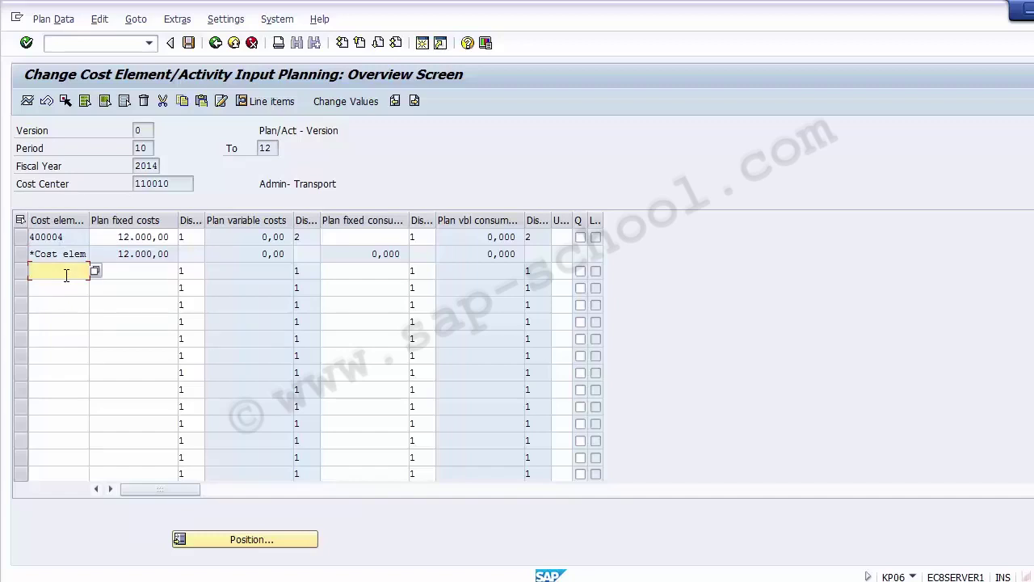
{"action": "type", "text": "400005"}
{"action": "key", "text": "Down"}
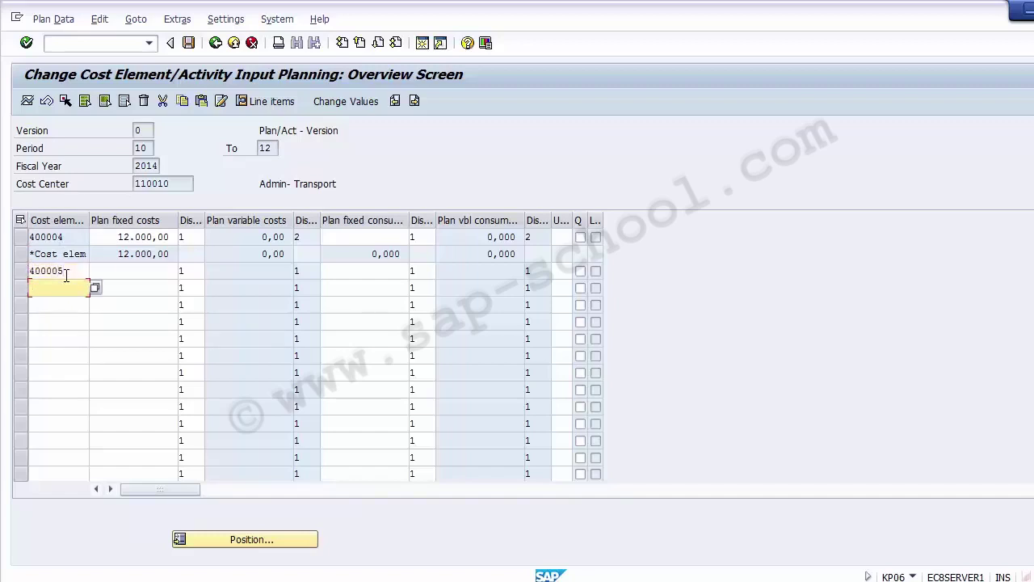
{"action": "type", "text": "40000"}
{"action": "type", "text": "6"}
- Enter plan fixed costs of 10000 for cost element 400005 and 5000 for cost element 400006
{"action": "left_click", "coordinate": [120, 271]}
{"action": "type", "text": "10000"}
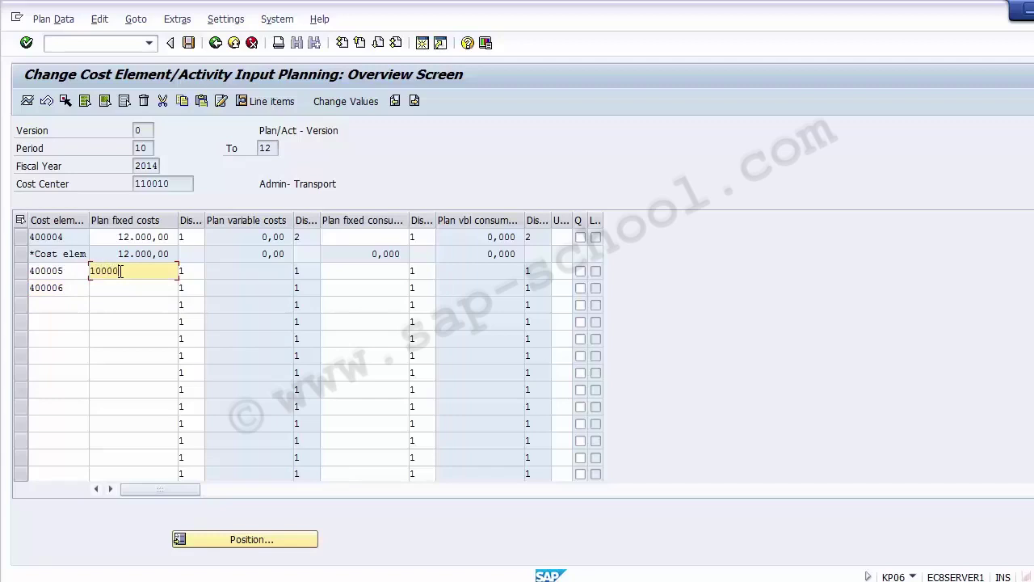
{"action": "key", "text": "Down"}
{"action": "type", "text": "5000"}
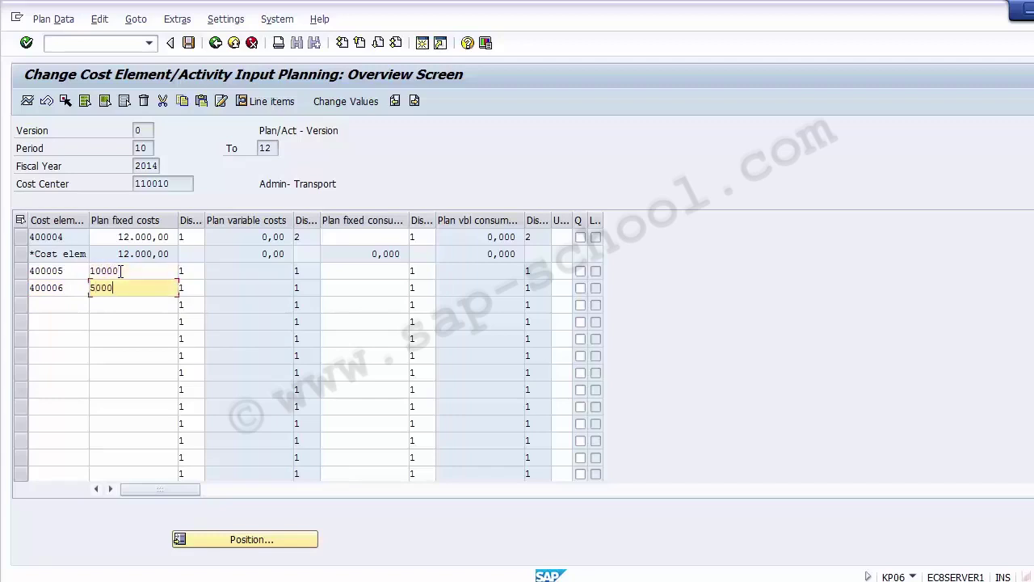
{"action": "key", "text": "Return"}
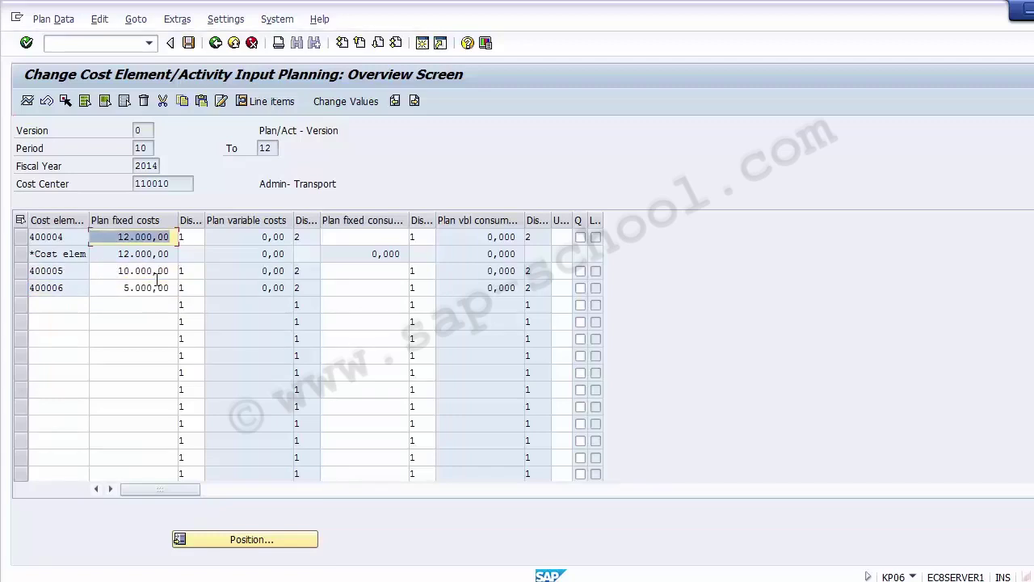
- Check the plan fixed costs of cost elements 400005 and 400006 and save the plan data
{"action": "left_click", "coordinate": [144, 289]}
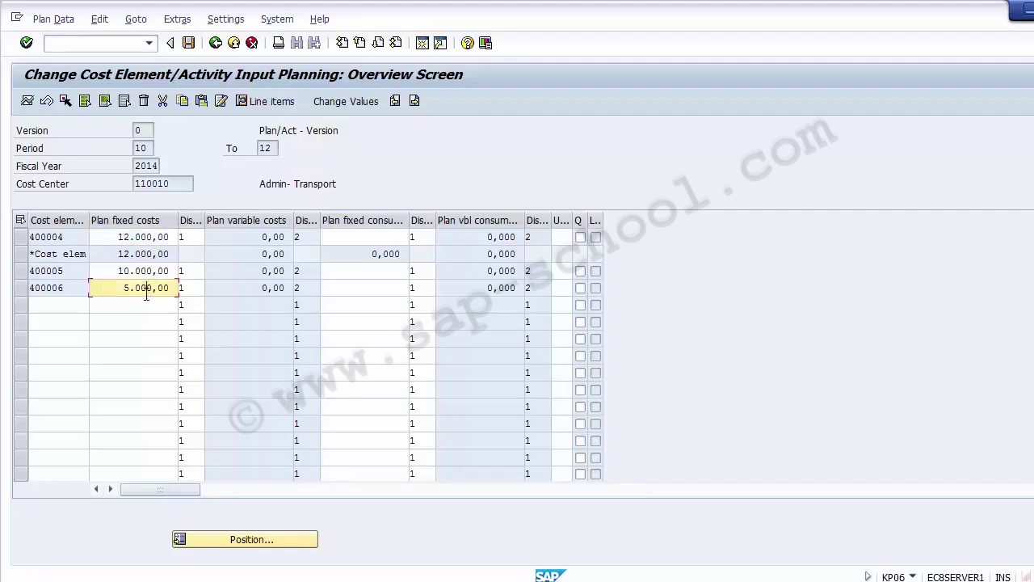
{"action": "left_click", "coordinate": [136, 272]}
{"action": "left_click", "coordinate": [138, 291]}
{"action": "left_click", "coordinate": [129, 271]}
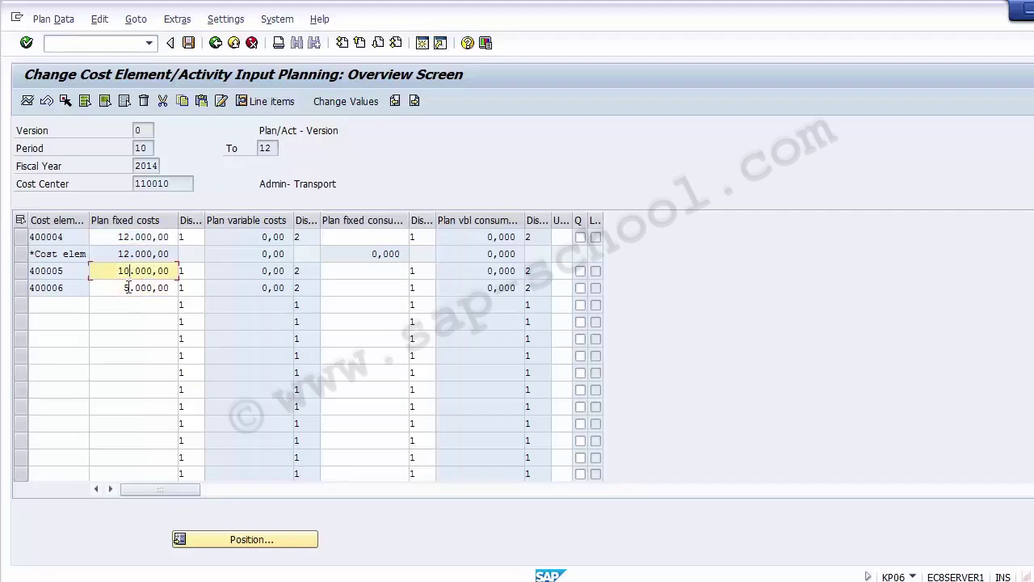
{"action": "left_click", "coordinate": [130, 287]}
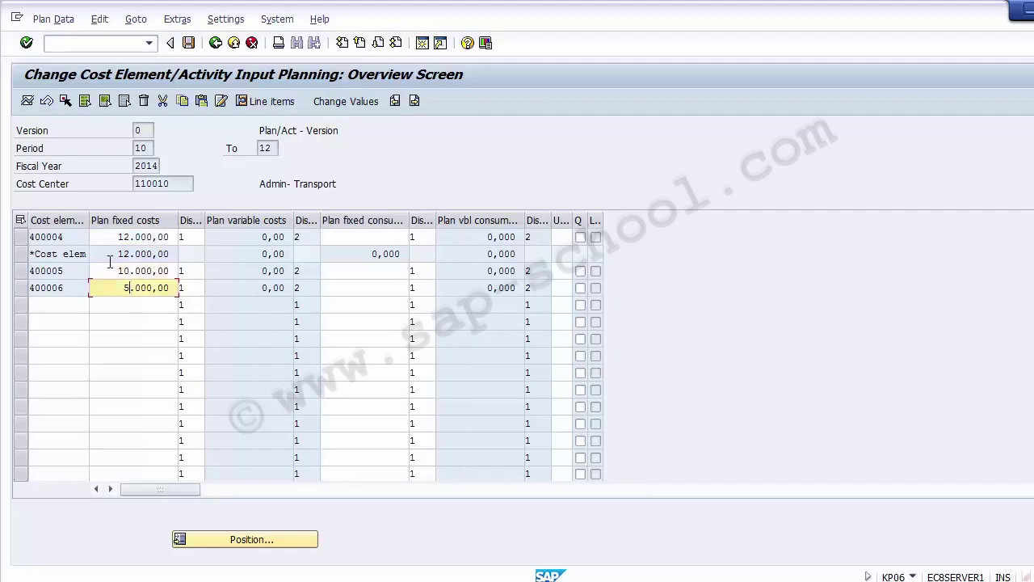
{"action": "left_click", "coordinate": [189, 43]}
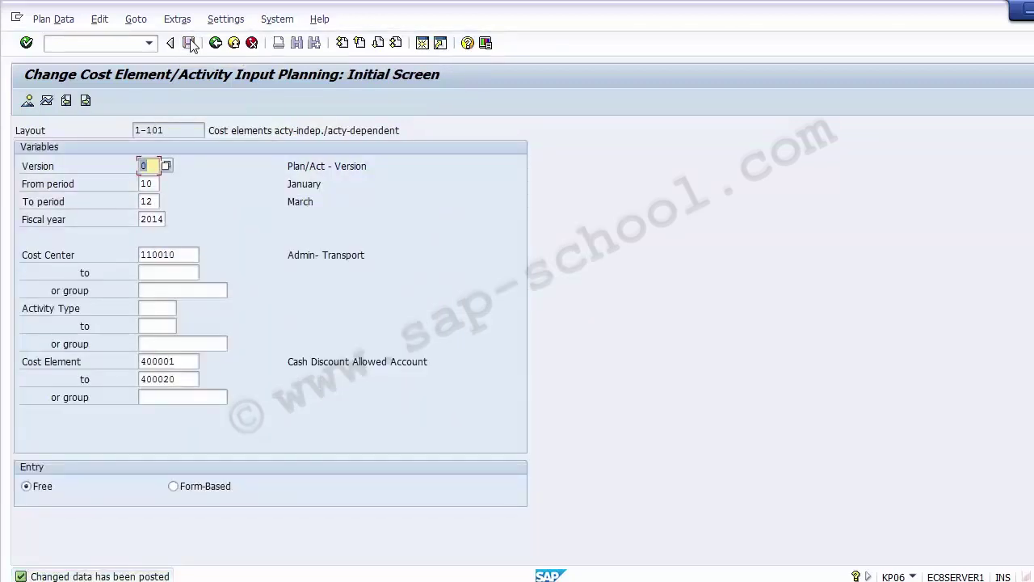
- Start the display transaction KP07 and open the overview of planned costs for cost center 110010, cost elements 400001 to 400020
{"action": "left_click", "coordinate": [233, 42]}
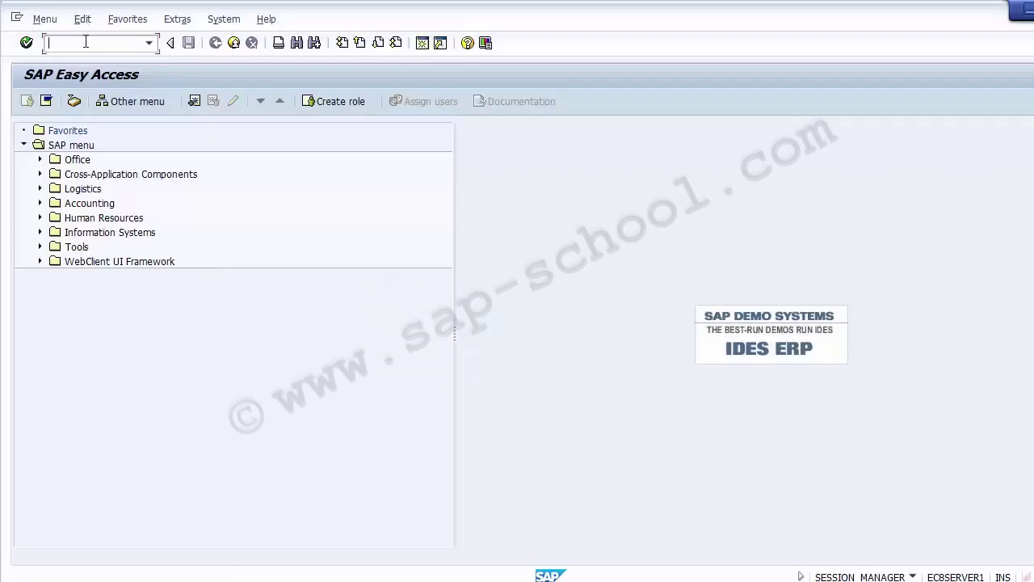
{"action": "type", "text": "su01"}
{"action": "key", "text": "Return"}
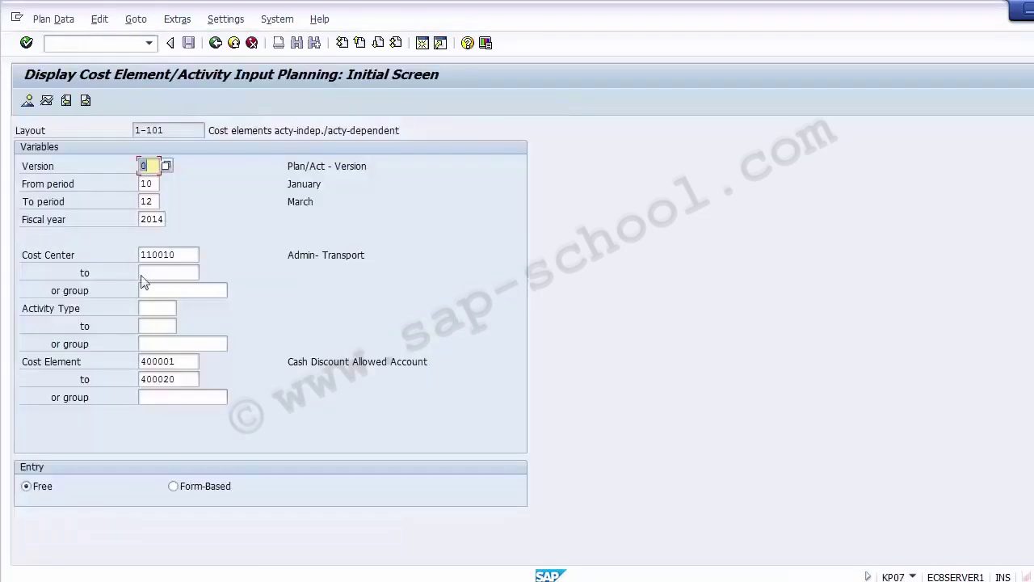
{"action": "left_click", "coordinate": [27, 101]}
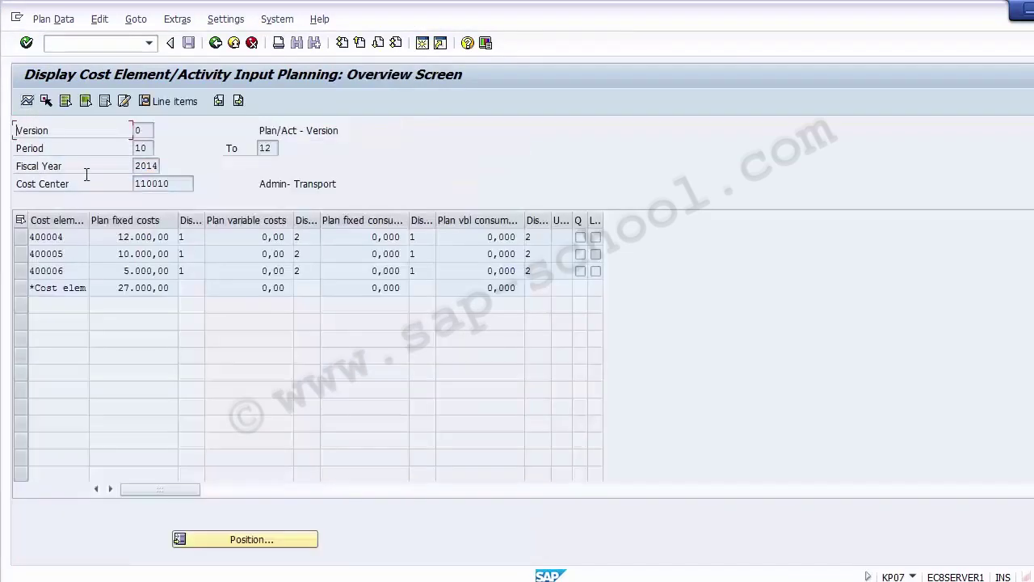
- Review the plan fixed costs of cost elements 400004, 400005 and 400006 and their total in the planning overview
{"action": "left_click", "coordinate": [23, 237]}
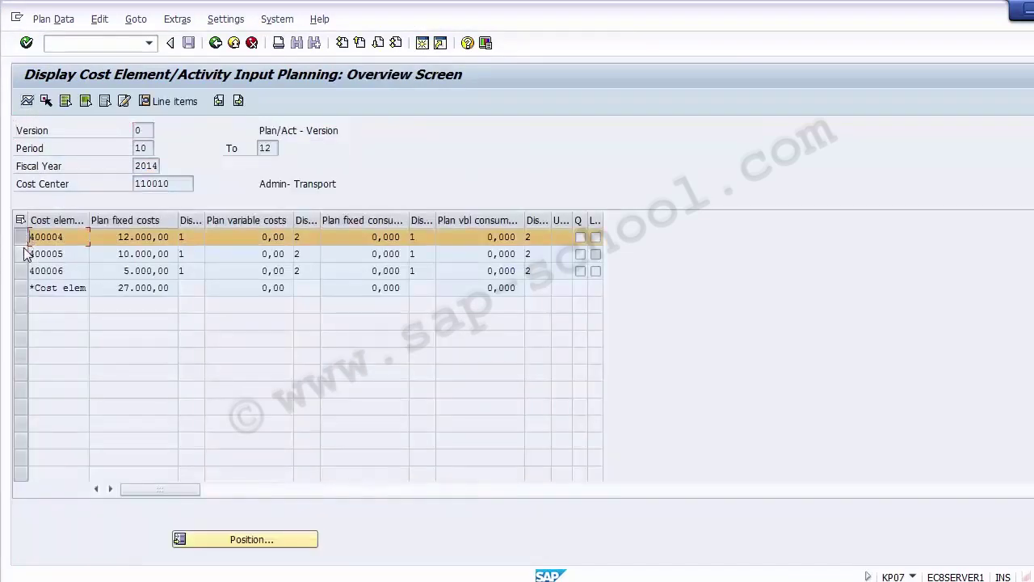
{"action": "left_click", "coordinate": [23, 254]}
{"action": "left_click", "coordinate": [22, 271]}
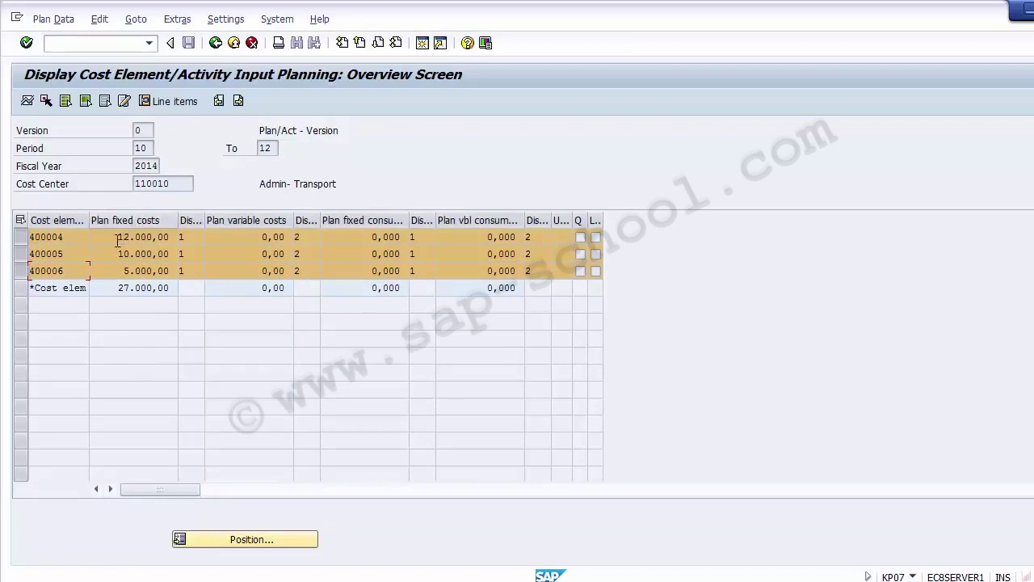
{"action": "left_click_drag", "start_coordinate": [118, 239], "coordinate": [171, 255]}
{"action": "left_click_drag", "start_coordinate": [118, 289], "coordinate": [172, 288]}
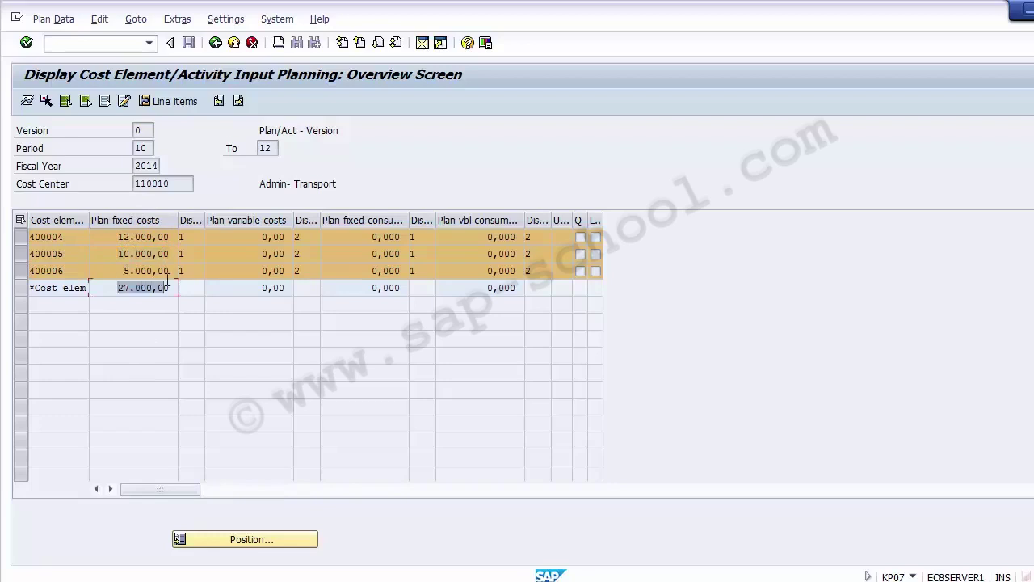
{"action": "left_click", "coordinate": [118, 291]}
{"action": "left_click_drag", "start_coordinate": [118, 290], "coordinate": [174, 292]}
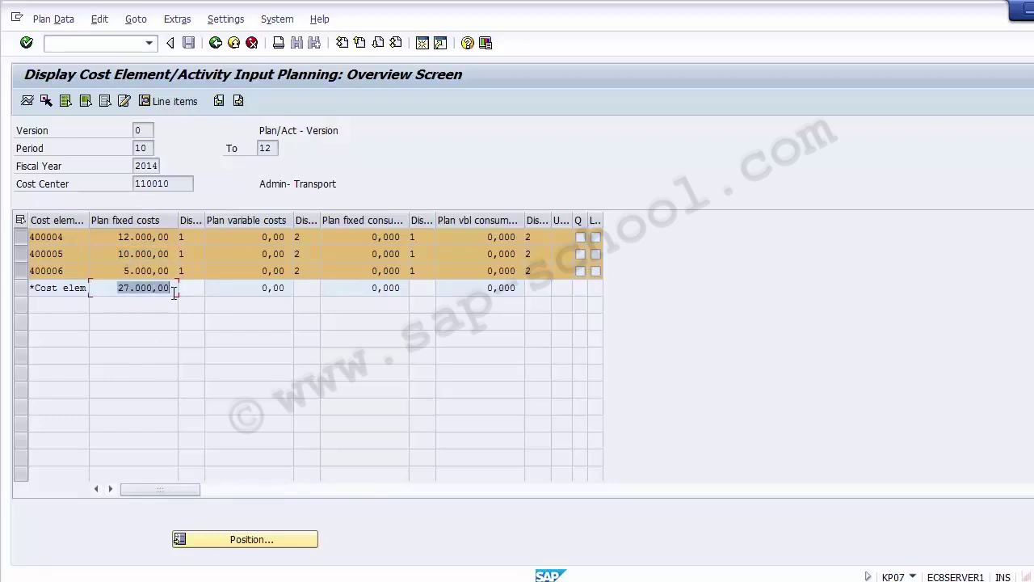
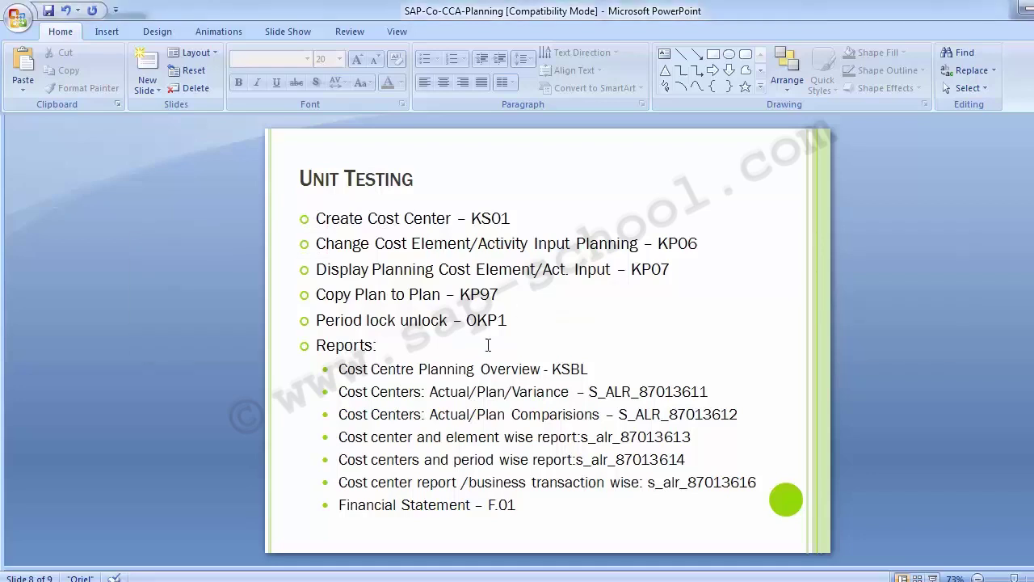
- Start the plan-to-plan copy transaction KP97 from the SAP Easy Access screen
{"action": "left_click", "coordinate": [422, 580]}
{"action": "left_click", "coordinate": [509, 518]}
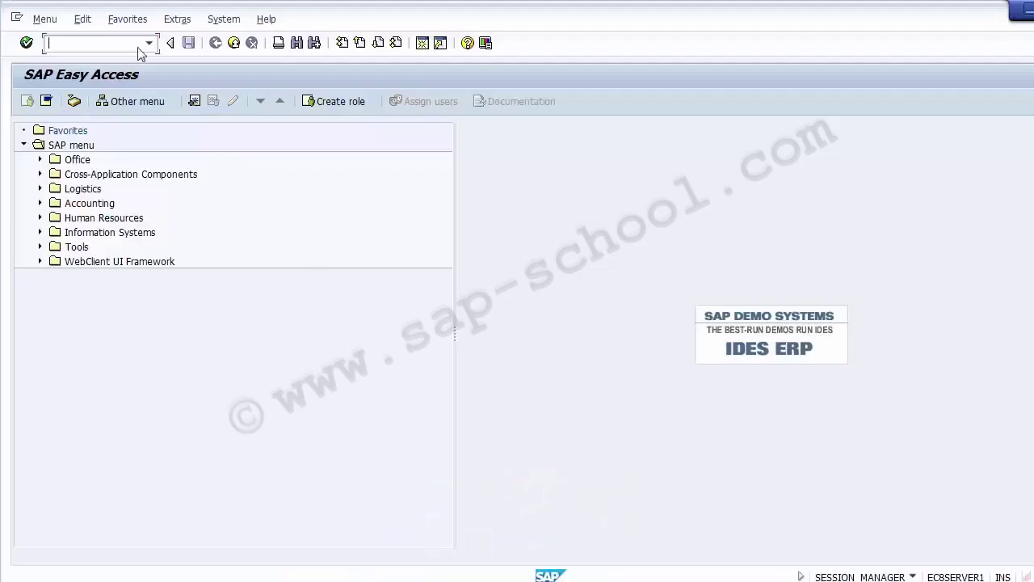
{"action": "type", "text": "kp97"}
{"action": "key", "text": "alt+Tab"}
{"action": "key", "text": "alt+Tab"}
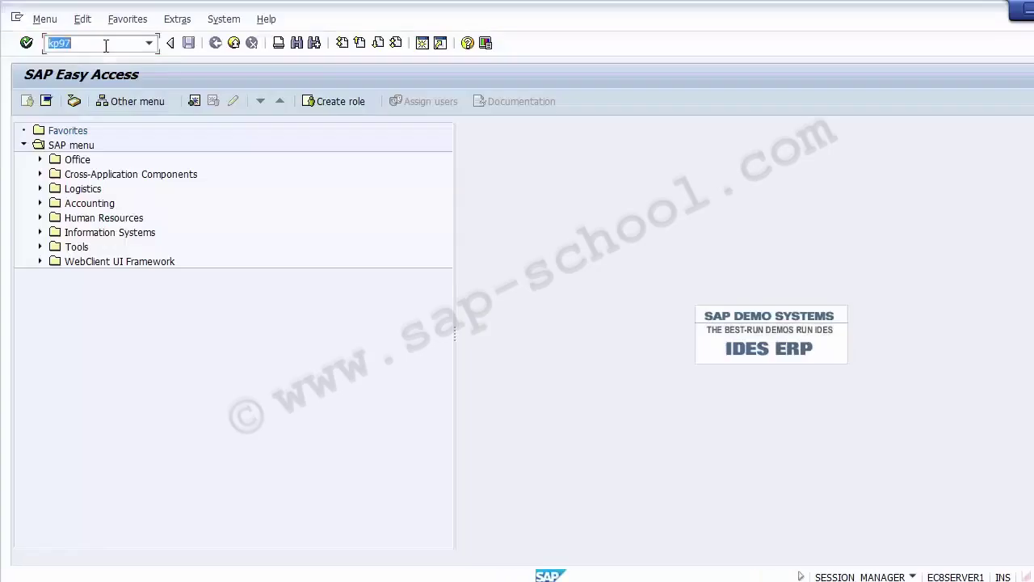
{"action": "left_click", "coordinate": [106, 45]}
{"action": "key", "text": "Return"}
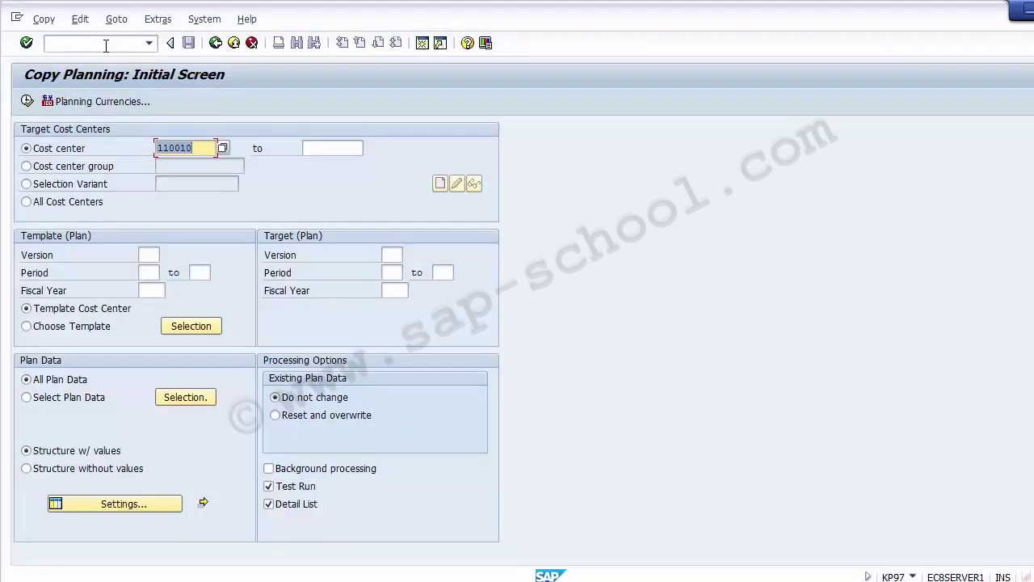
- Go through the target cost center options and choose All Cost Centers as the copy target
{"action": "left_click", "coordinate": [25, 165]}
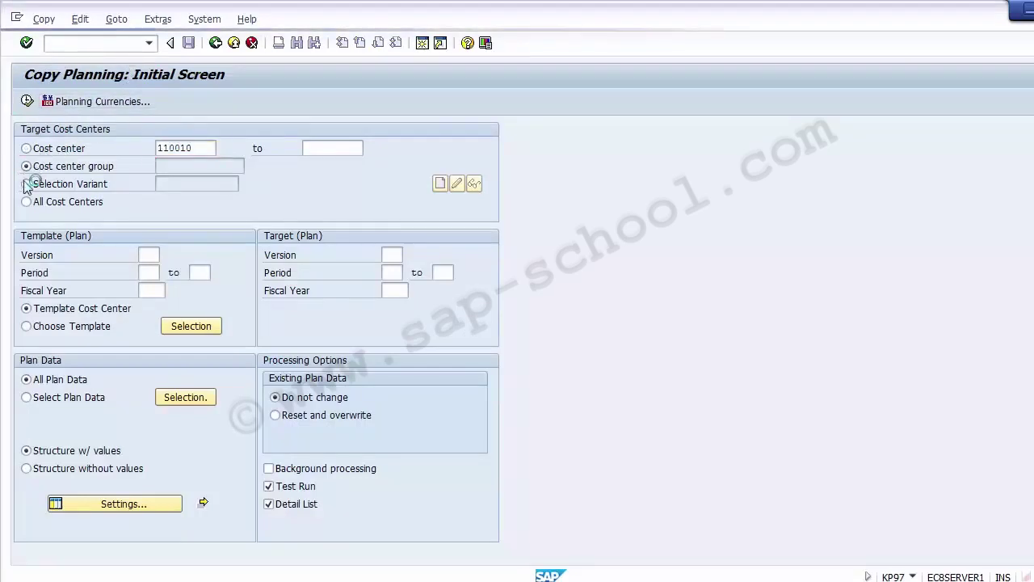
{"action": "left_click", "coordinate": [25, 183]}
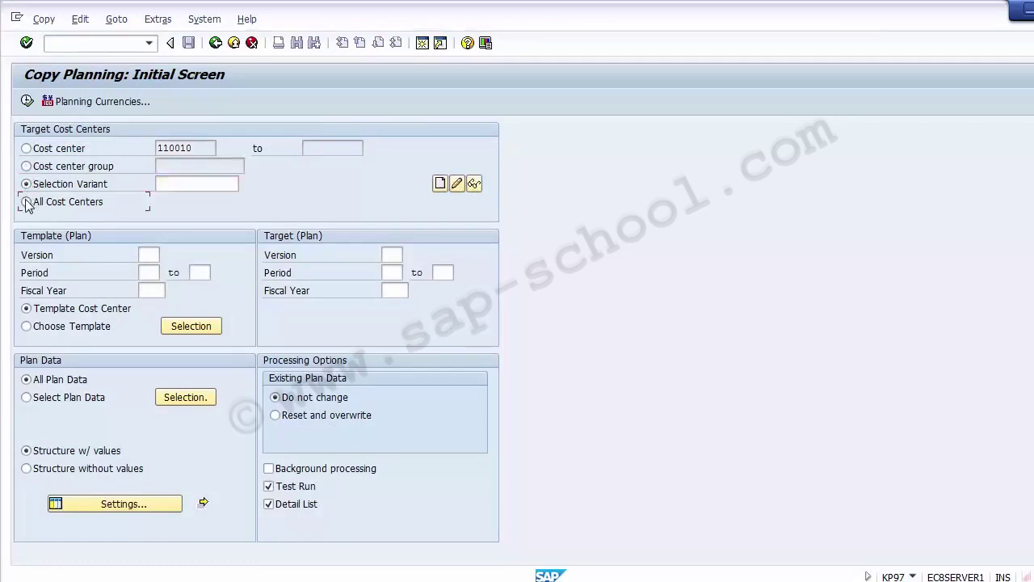
{"action": "left_click", "coordinate": [26, 202]}
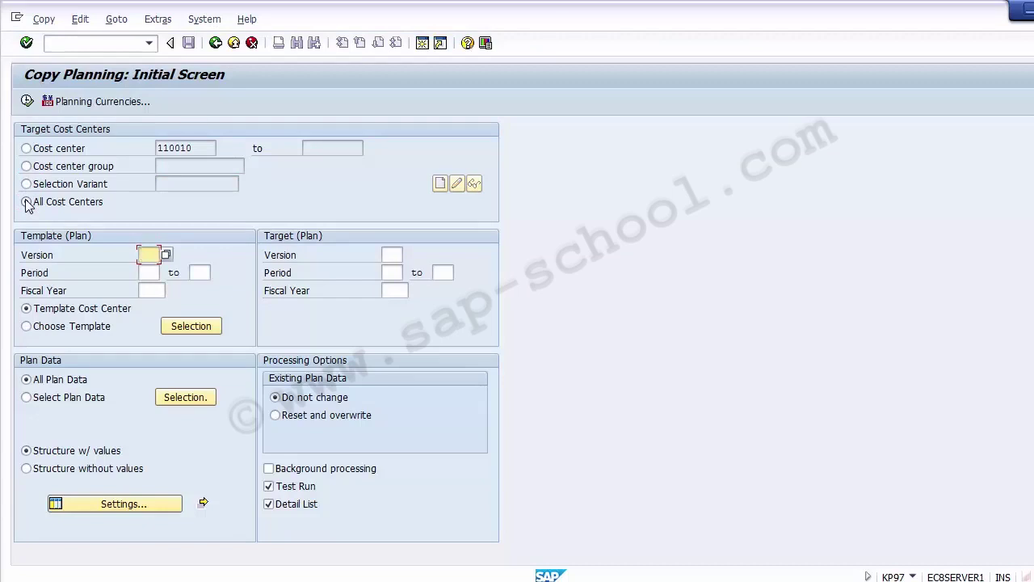
{"action": "left_click", "coordinate": [27, 148]}
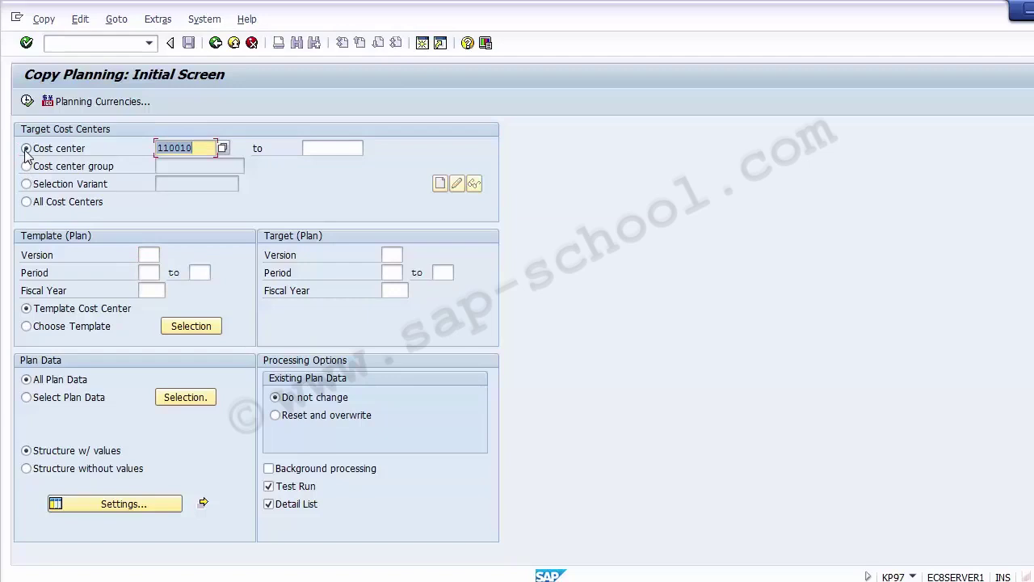
{"action": "left_click", "coordinate": [27, 202]}
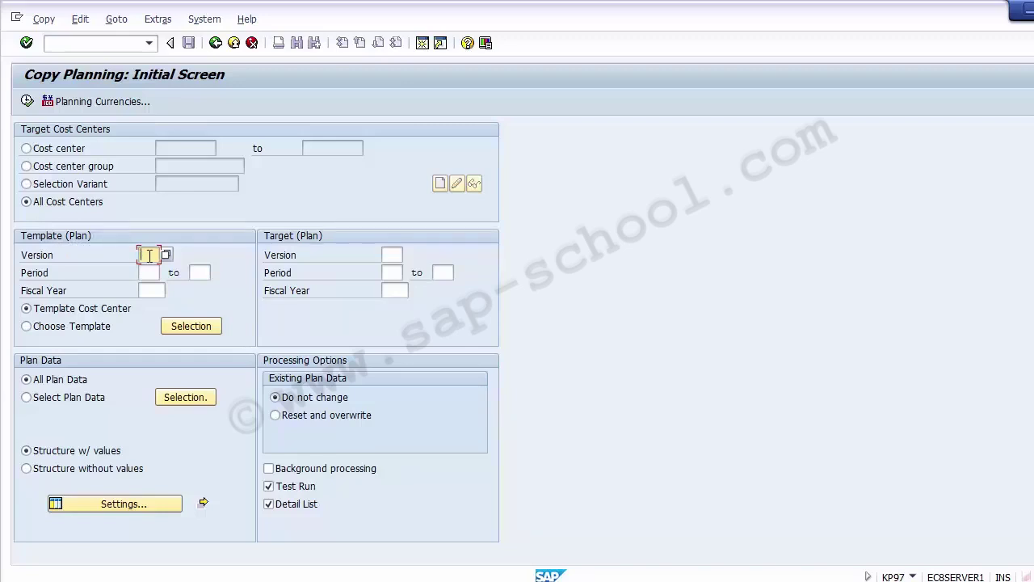
- Define the plan template as version 0, periods 1 to 12, fiscal year 2013
{"action": "type", "text": "09"}
{"action": "key", "text": "BackSpace"}
{"action": "left_click", "coordinate": [149, 271]}
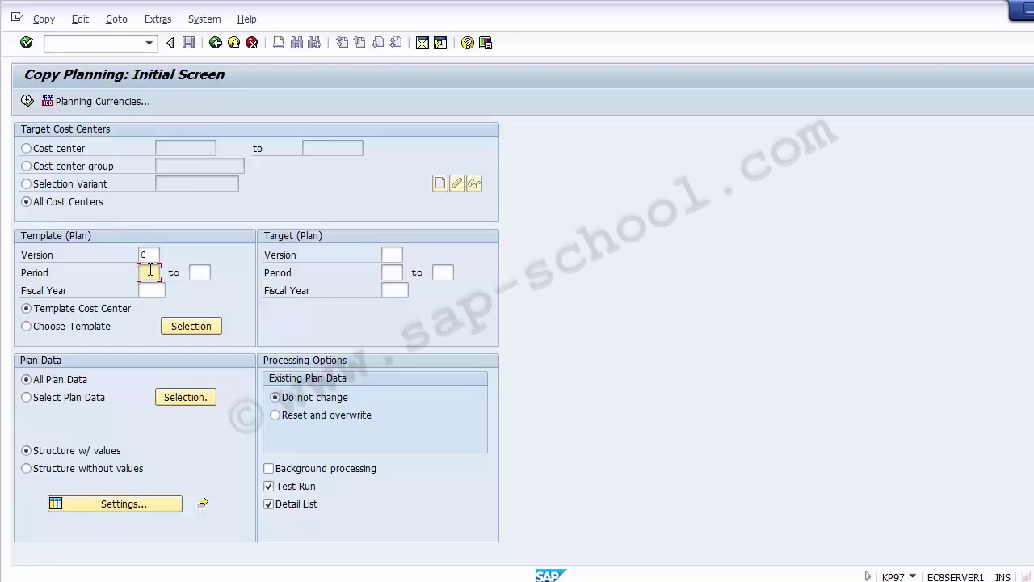
{"action": "type", "text": "1"}
{"action": "key", "text": "Tab"}
{"action": "type", "text": "12"}
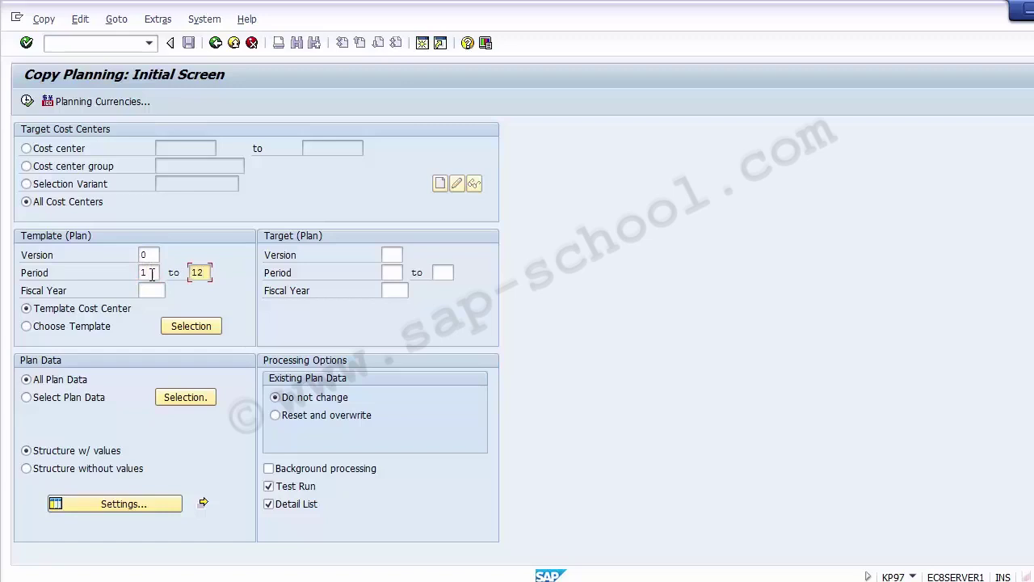
{"action": "left_click", "coordinate": [149, 292]}
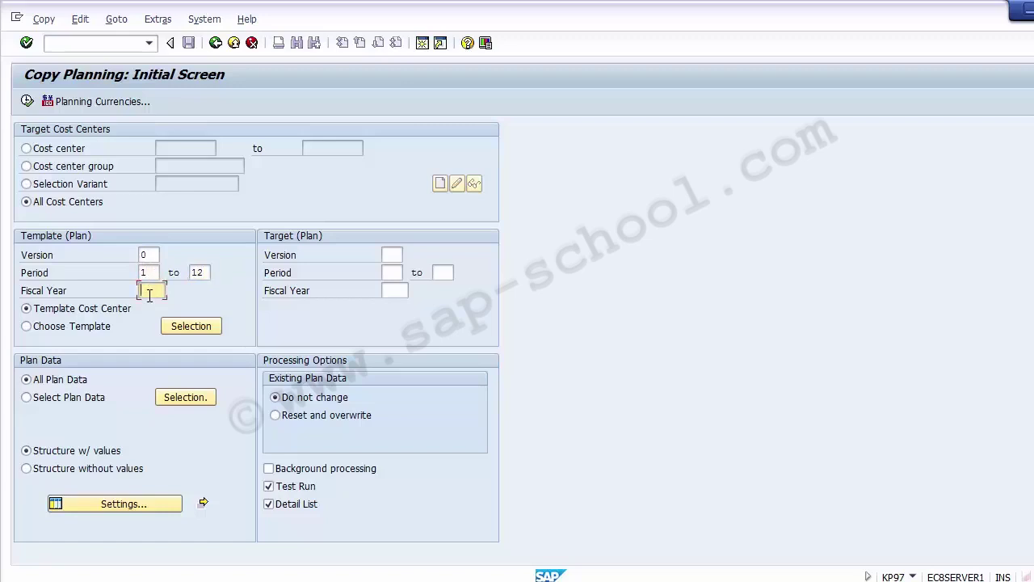
{"action": "type", "text": "2012"}
{"action": "key", "text": "BackSpace"}
{"action": "type", "text": "3"}
- Define the plan target as version 0, periods 1 to 12, fiscal year 2014
{"action": "left_click", "coordinate": [390, 254]}
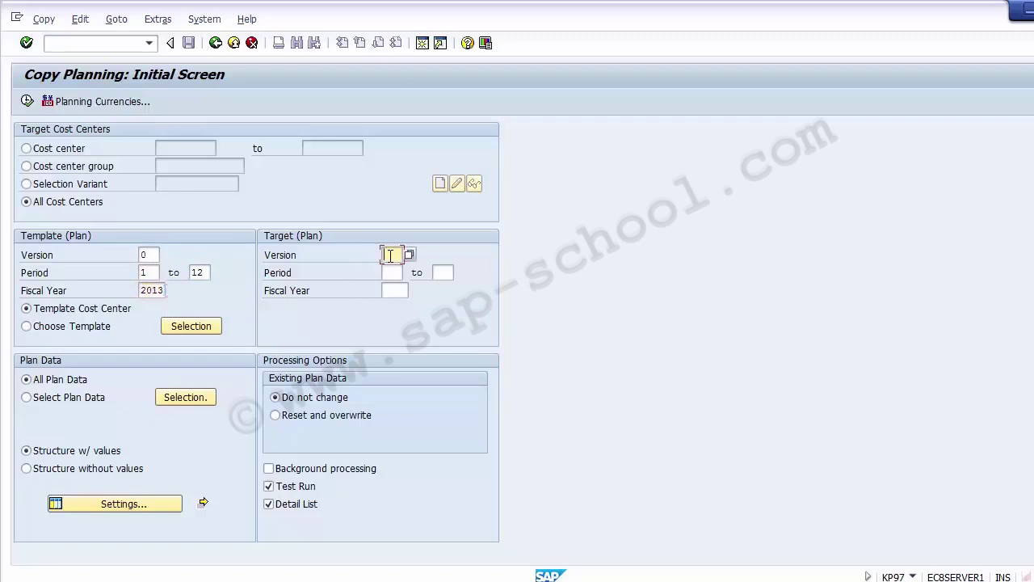
{"action": "type", "text": "0"}
{"action": "left_click", "coordinate": [391, 273]}
{"action": "type", "text": "1"}
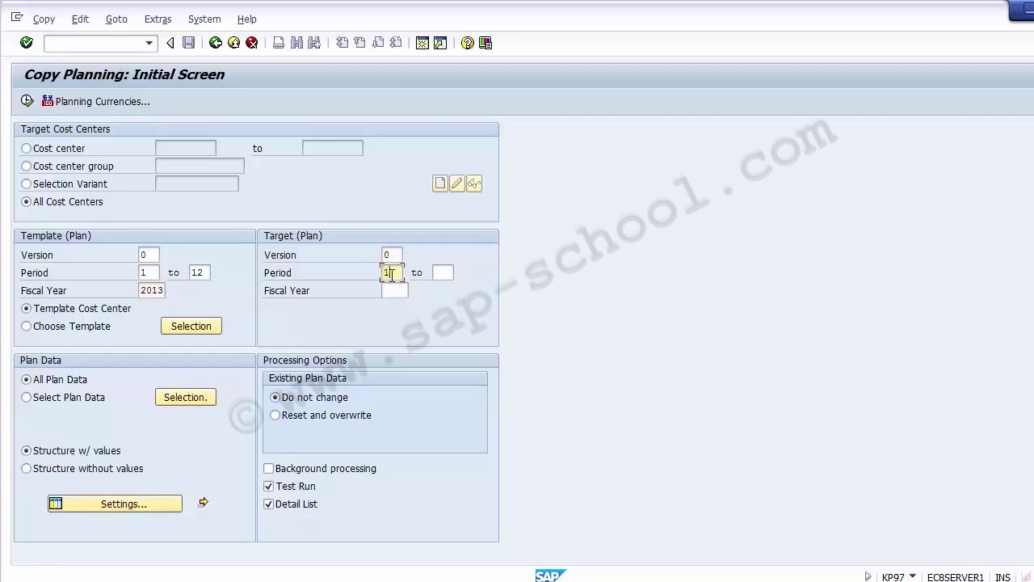
{"action": "key", "text": "Tab"}
{"action": "type", "text": "12"}
{"action": "left_click", "coordinate": [394, 290]}
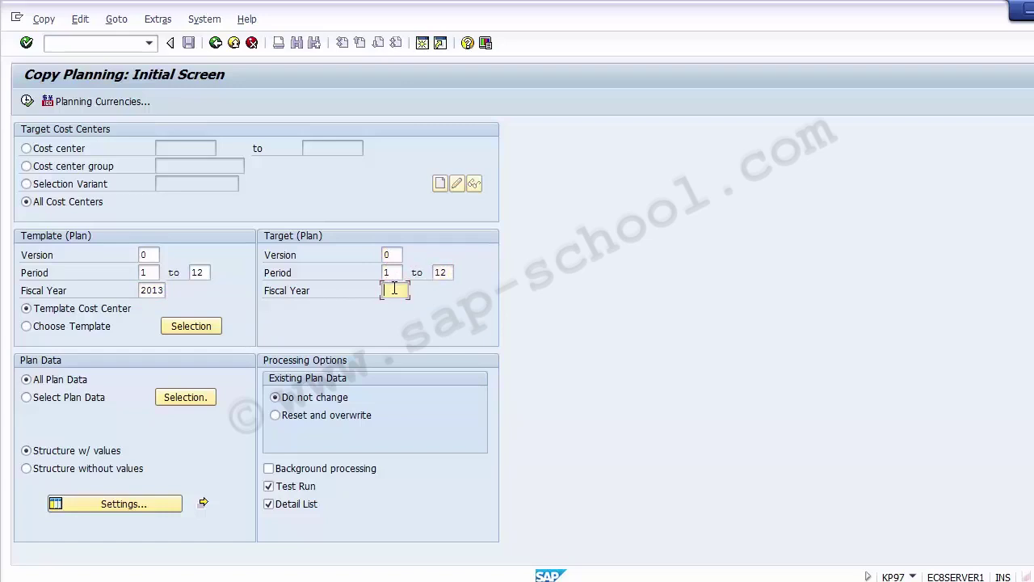
{"action": "type", "text": "2014"}
- Examine the template cost center and plan data selections, keeping Template Cost Center, All Plan Data and Do not change
{"action": "left_click", "coordinate": [57, 385]}
{"action": "left_click", "coordinate": [91, 311]}
{"action": "left_click", "coordinate": [328, 401]}
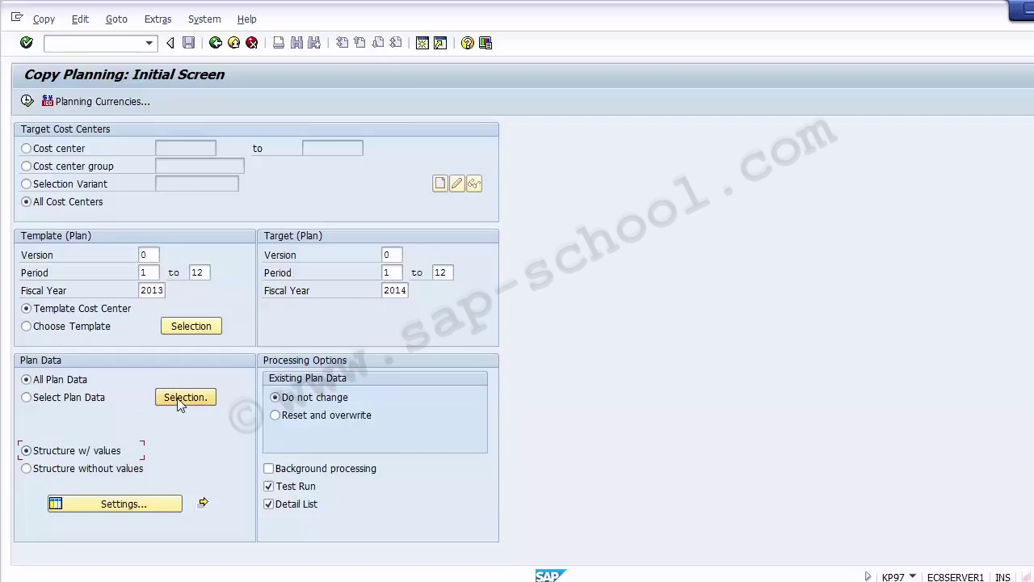
{"action": "left_click", "coordinate": [182, 331]}
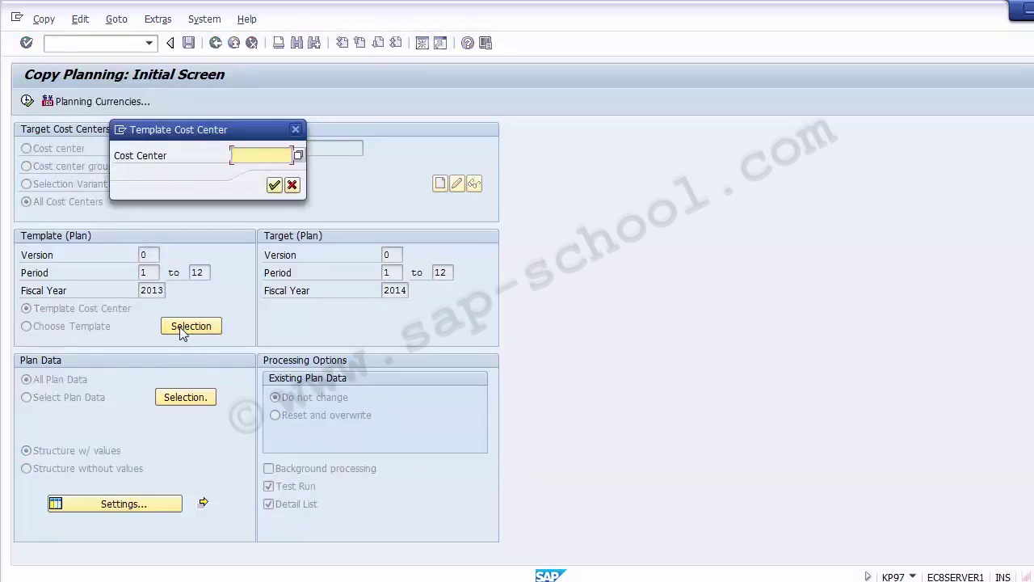
{"action": "left_click", "coordinate": [279, 186]}
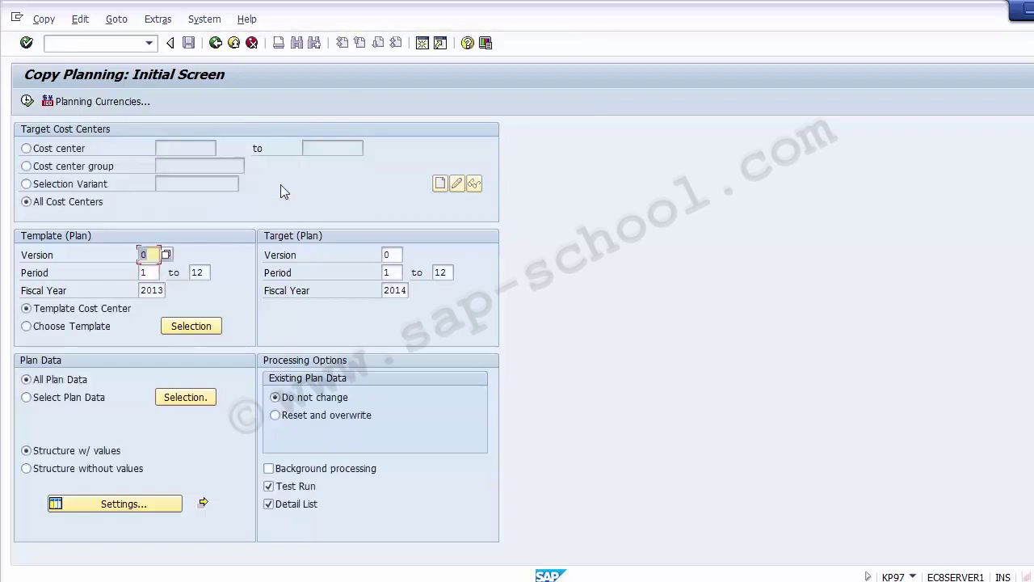
{"action": "left_click", "coordinate": [182, 401]}
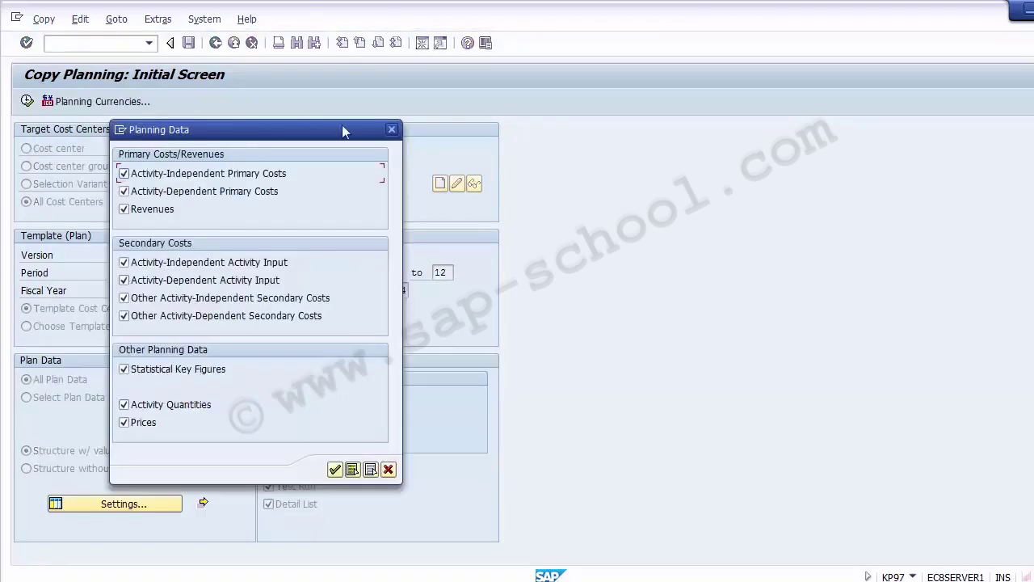
{"action": "left_click", "coordinate": [392, 130]}
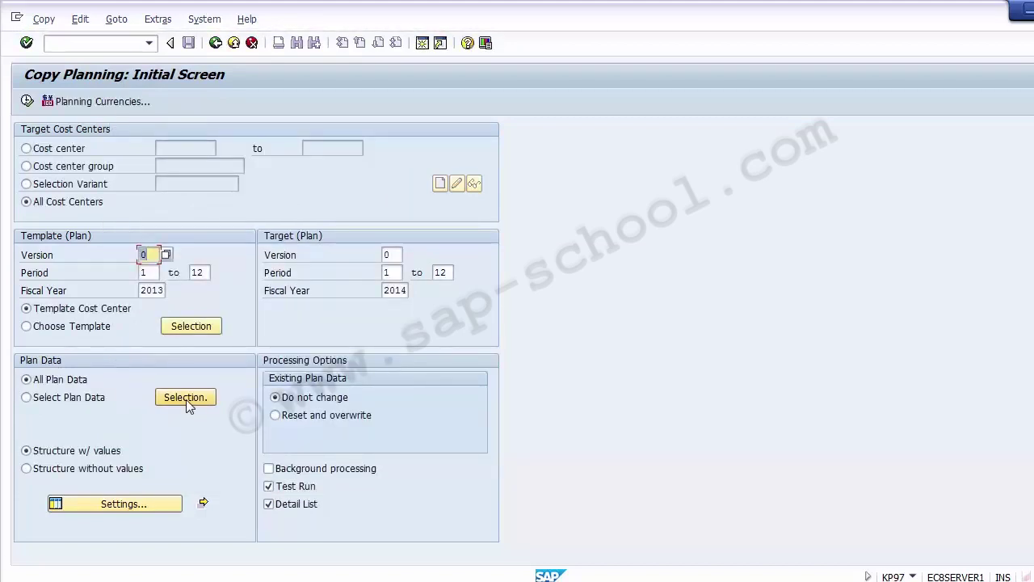
{"action": "left_click", "coordinate": [66, 382]}
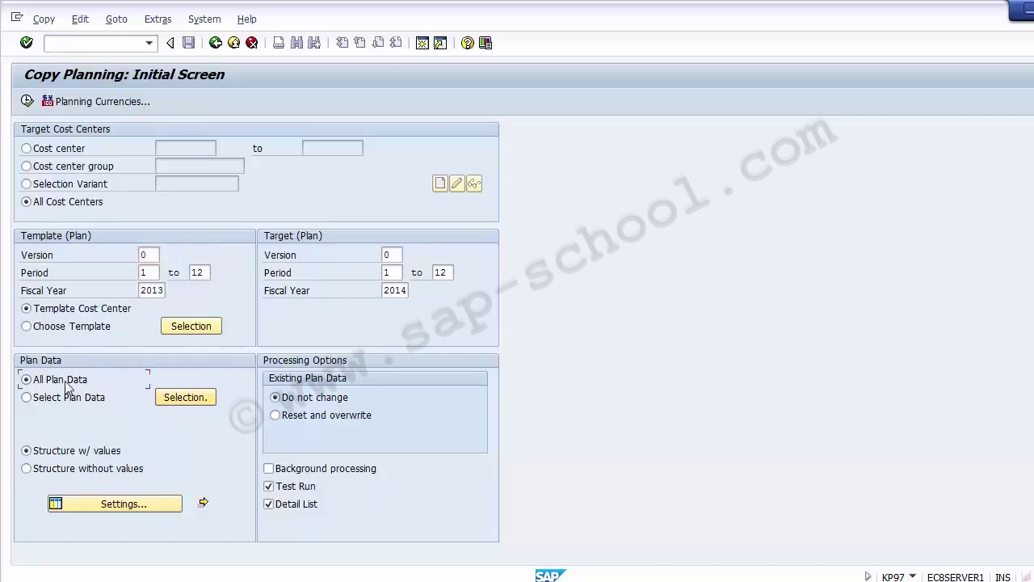
- Switch the copy to Select Plan Data by confirming the planning data categories, and try to execute the test run
{"action": "left_click", "coordinate": [184, 397]}
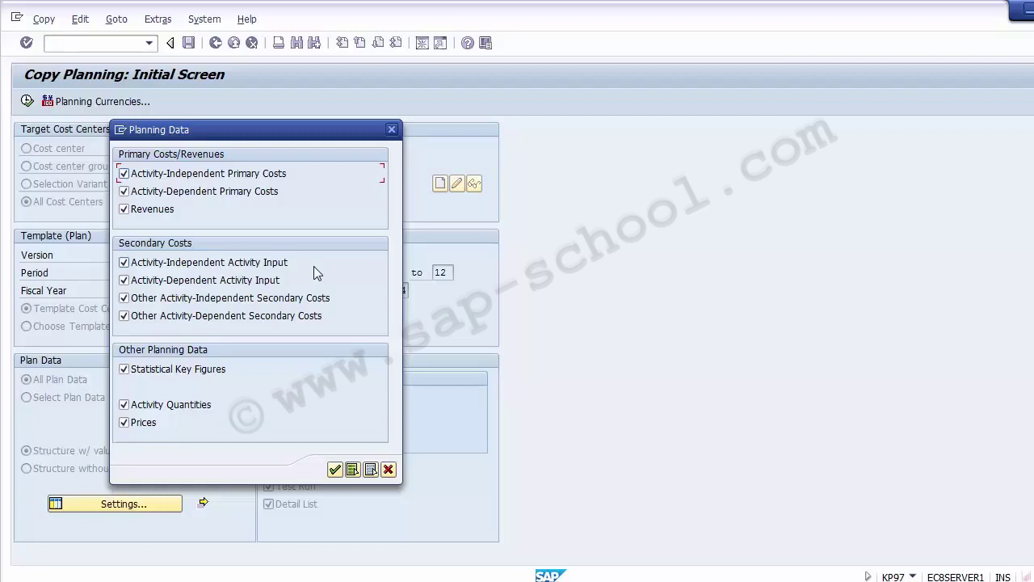
{"action": "left_click", "coordinate": [166, 214]}
{"action": "left_click", "coordinate": [335, 470]}
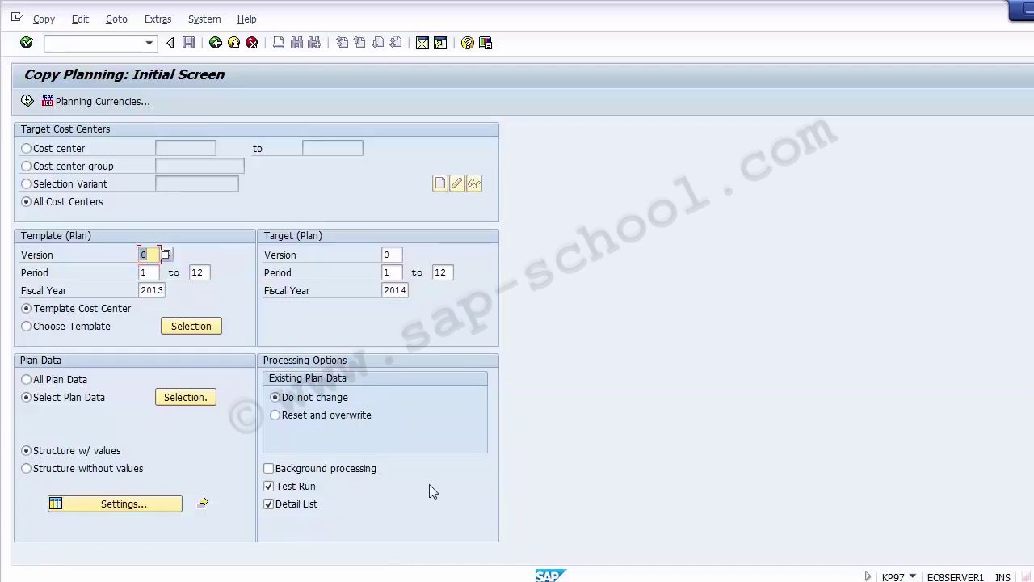
{"action": "left_click", "coordinate": [27, 101]}
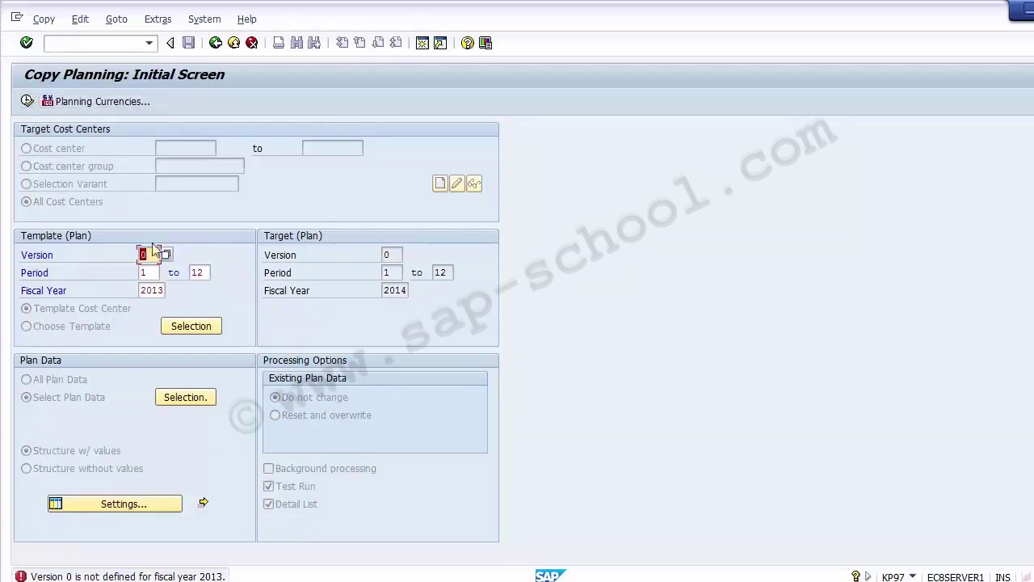
- Change the template fiscal year to 2014 and the target fiscal year to 2015
{"action": "left_click", "coordinate": [164, 291]}
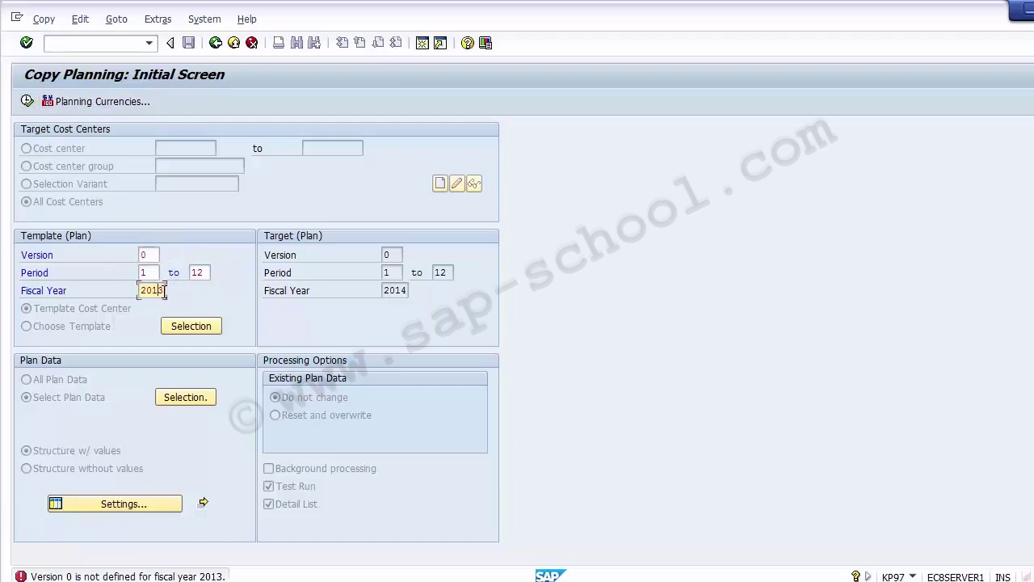
{"action": "key", "text": "BackSpace"}
{"action": "type", "text": "4"}
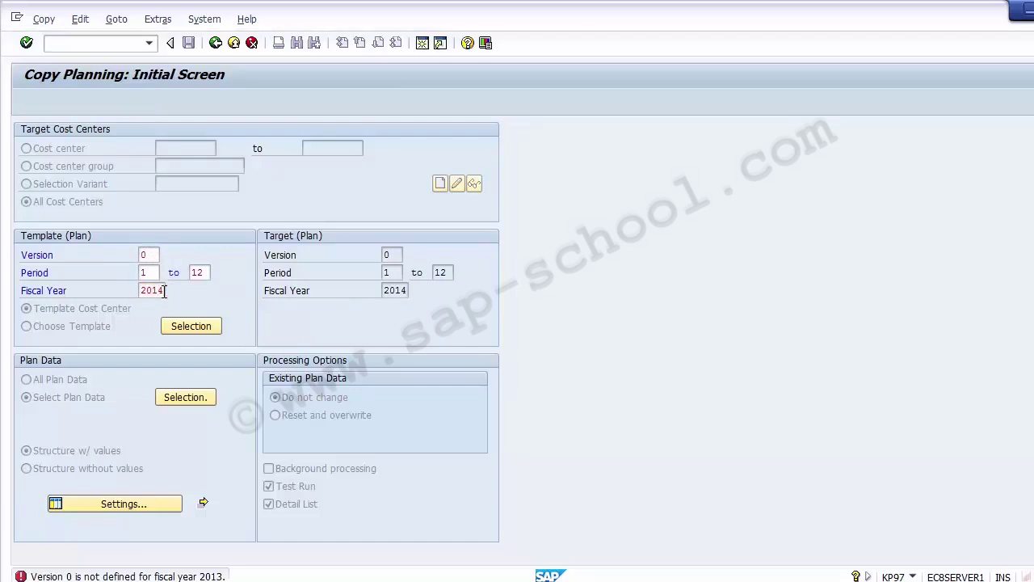
{"action": "key", "text": "Return"}
{"action": "left_click", "coordinate": [403, 290]}
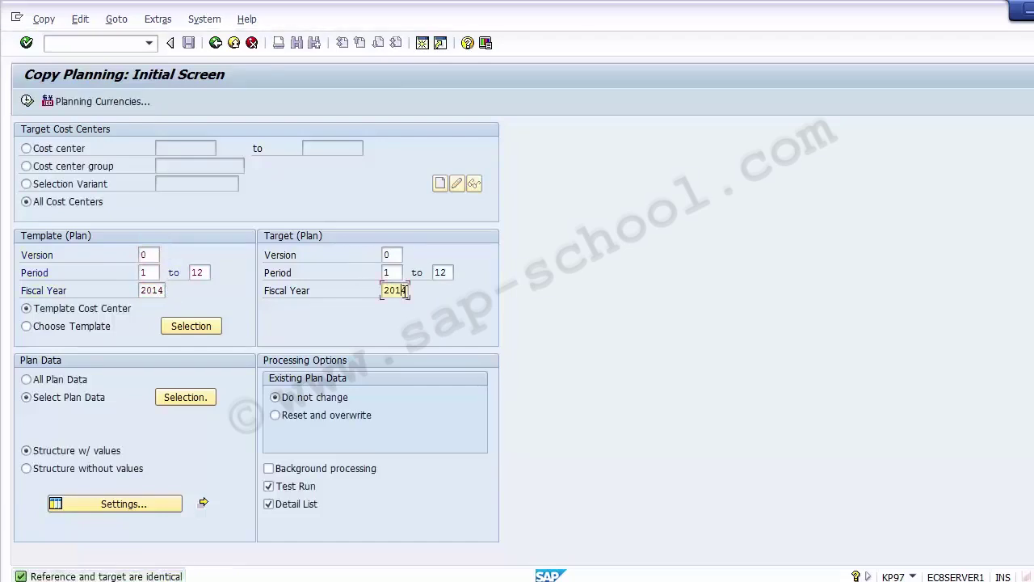
{"action": "key", "text": "BackSpace"}
{"action": "type", "text": "5"}
{"action": "key", "text": "Return"}
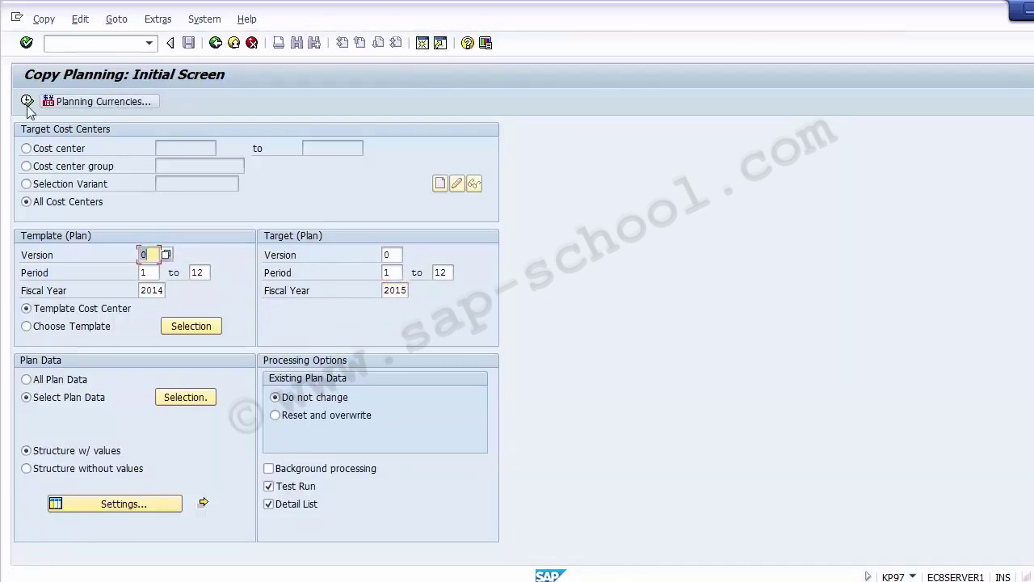
- Execute the copy as a test run, check the processing status and copied records, and leave the detail list
{"action": "left_click", "coordinate": [26, 102]}
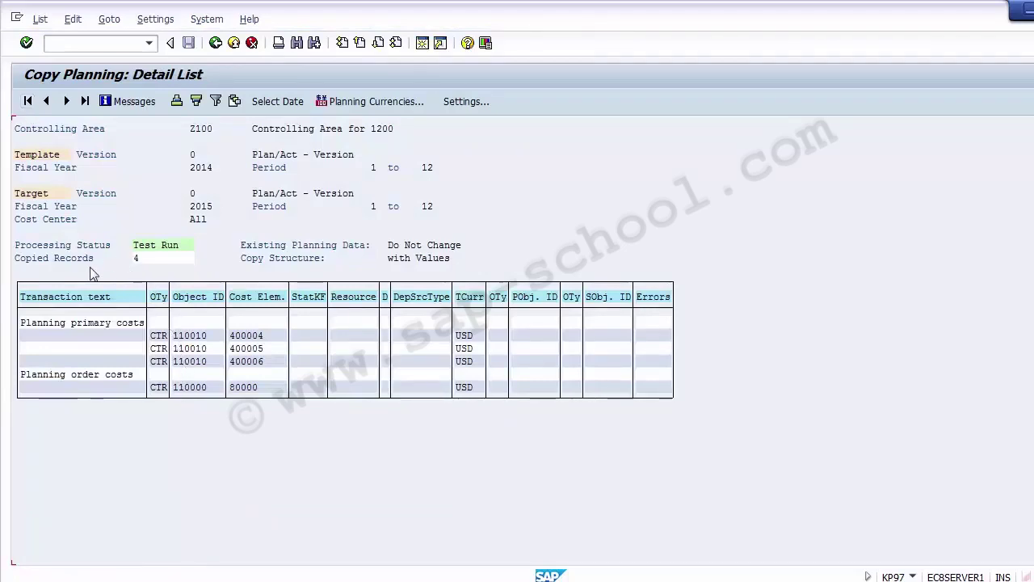
{"action": "left_click", "coordinate": [132, 259]}
{"action": "left_click", "coordinate": [158, 257]}
{"action": "left_click", "coordinate": [137, 246]}
{"action": "left_click", "coordinate": [215, 43]}
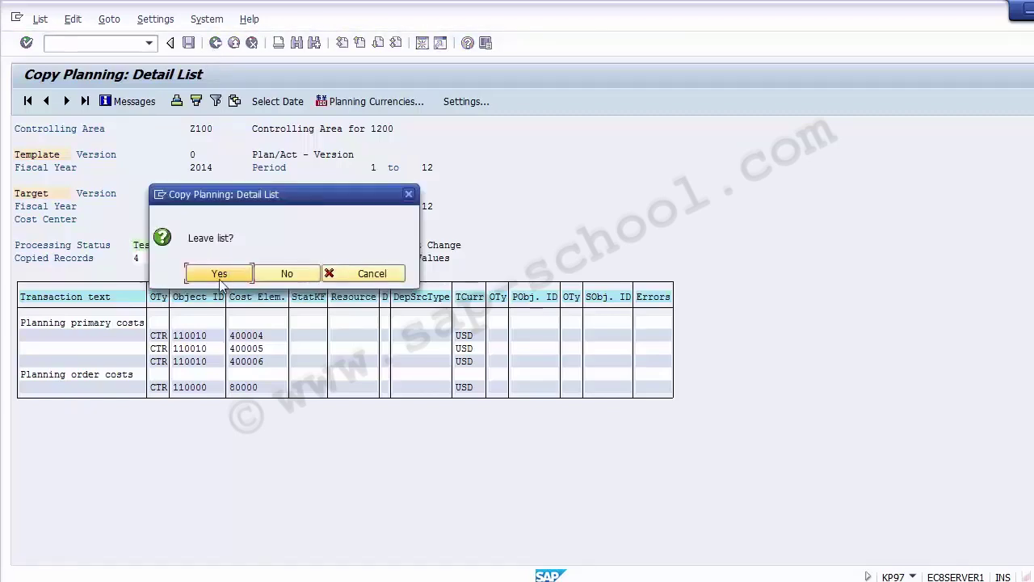
{"action": "left_click", "coordinate": [218, 275]}
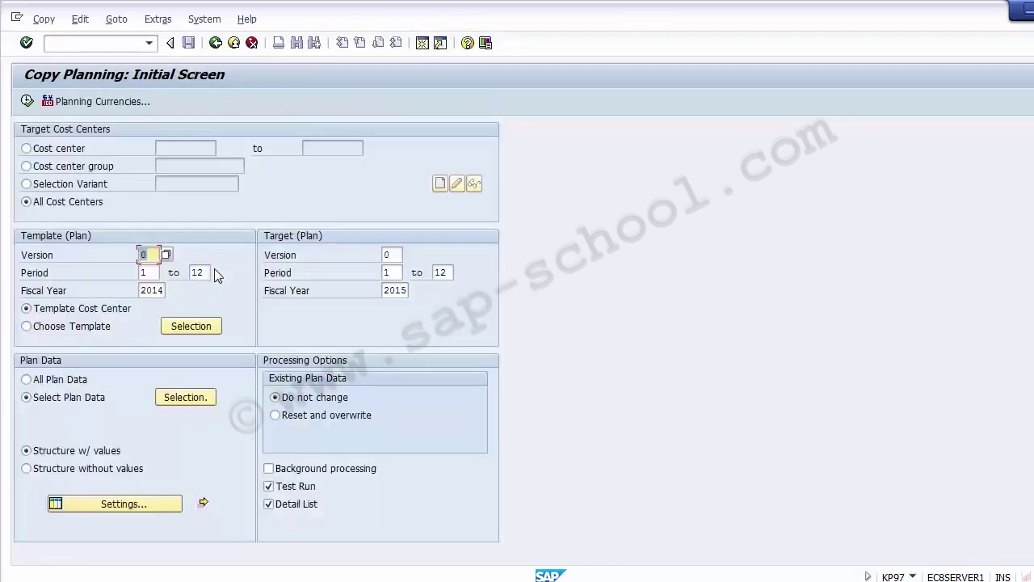
- Turn off Test Run and execute the planning copy from 2014 to 2015 as an update run
{"action": "left_click", "coordinate": [292, 489]}
{"action": "left_click", "coordinate": [292, 490]}
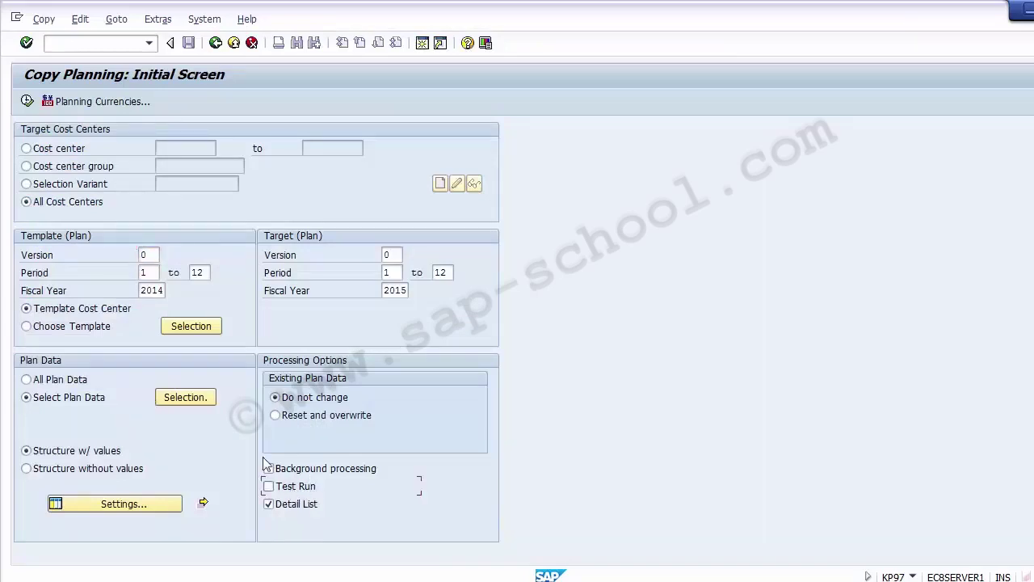
{"action": "left_click", "coordinate": [27, 101]}
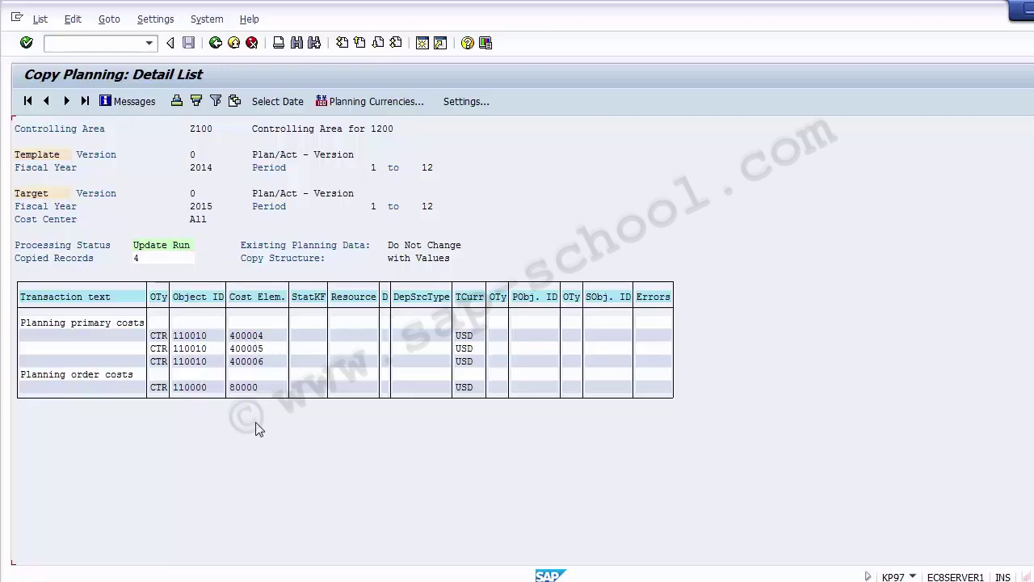
- Check the copied records of the cost centers in the detail list and leave the list
{"action": "left_click", "coordinate": [179, 338]}
{"action": "left_click", "coordinate": [187, 349]}
{"action": "left_click", "coordinate": [187, 362]}
{"action": "left_click", "coordinate": [190, 386]}
{"action": "left_click", "coordinate": [235, 44]}
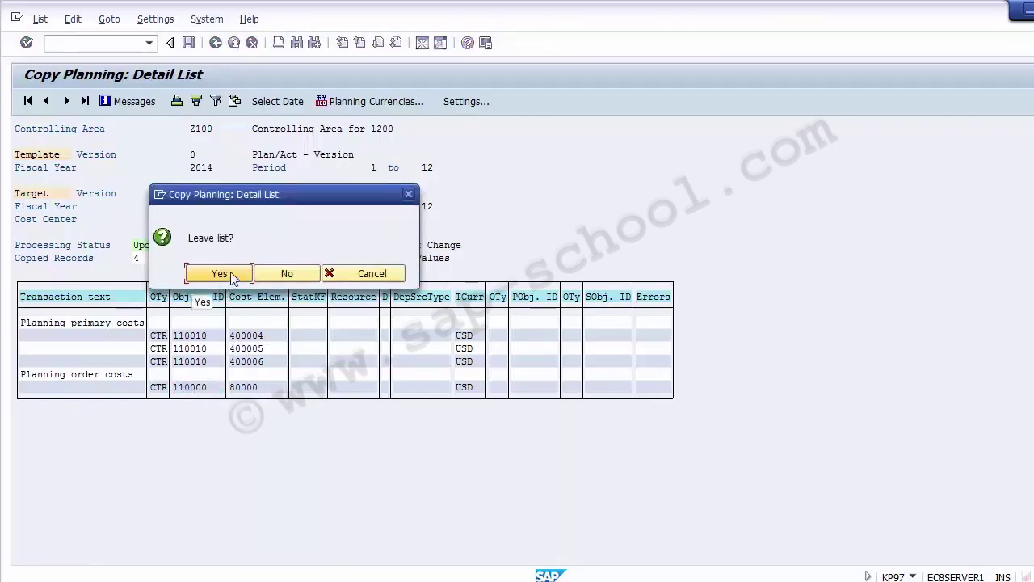
{"action": "left_click", "coordinate": [287, 275]}
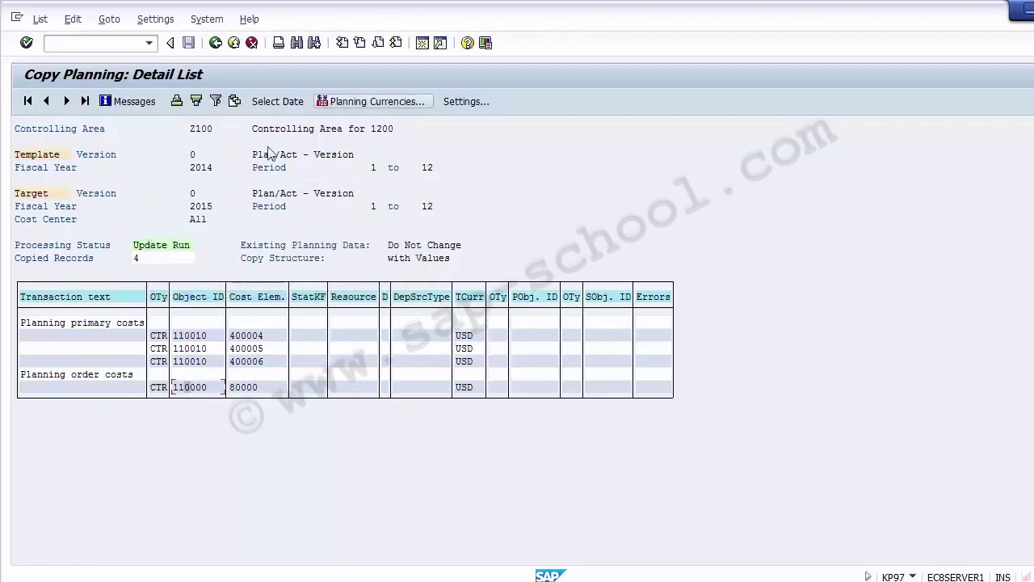
{"action": "left_click", "coordinate": [234, 44]}
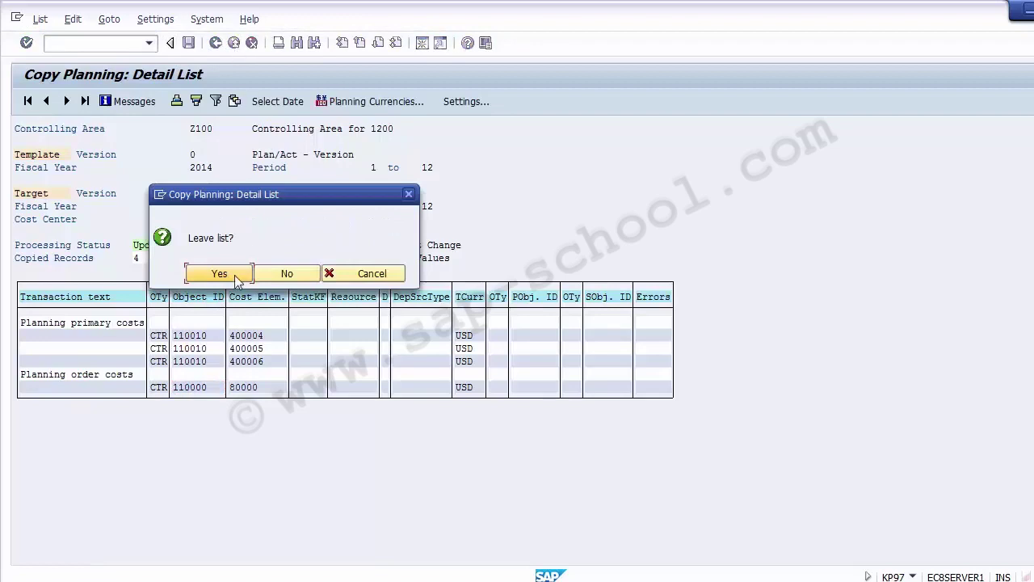
{"action": "left_click", "coordinate": [234, 275]}
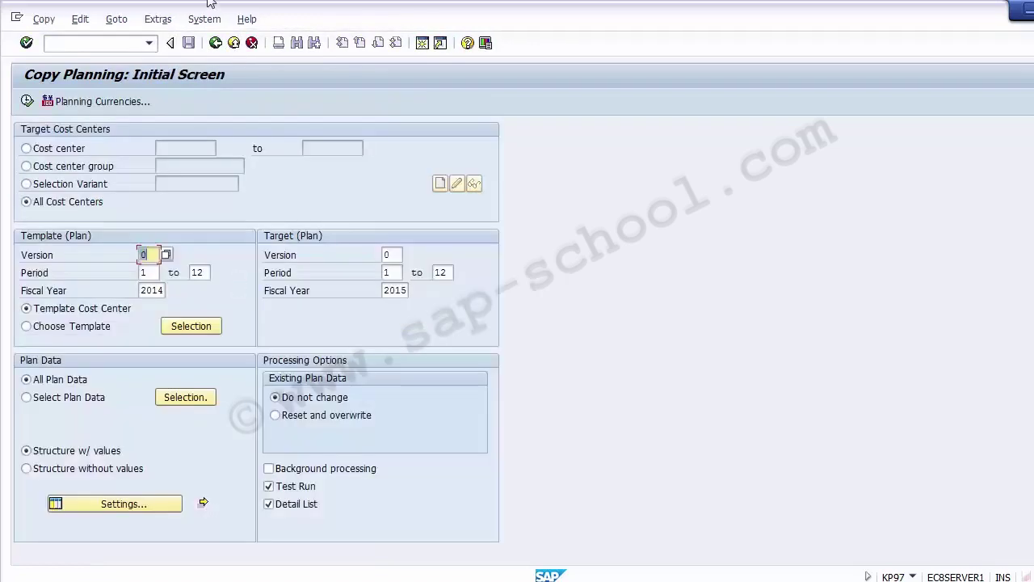
- Leave Copy Planning and open Change Period Lock with transaction OKP1
{"action": "left_click", "coordinate": [233, 44]}
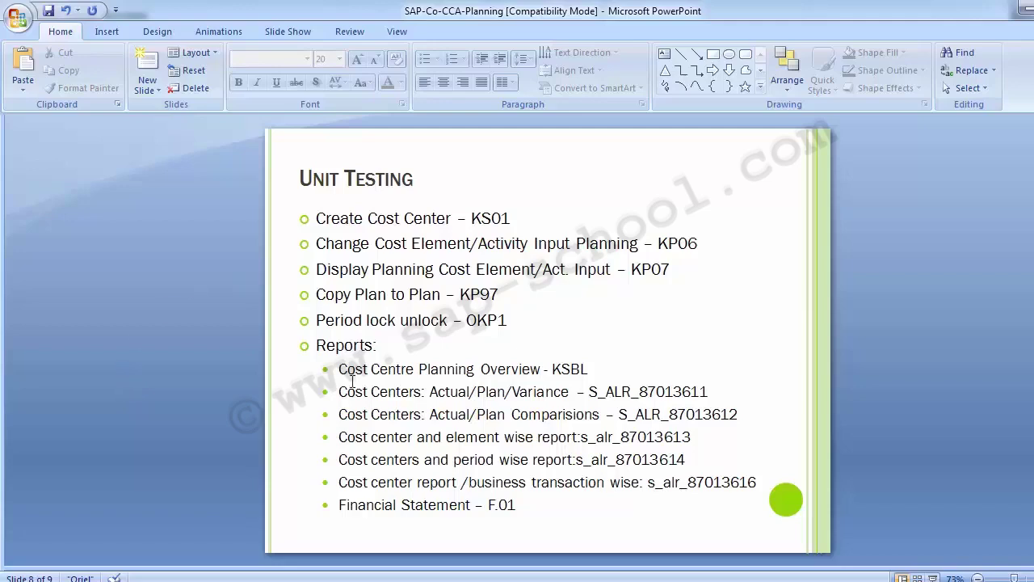
{"action": "key", "text": "alt+Tab"}
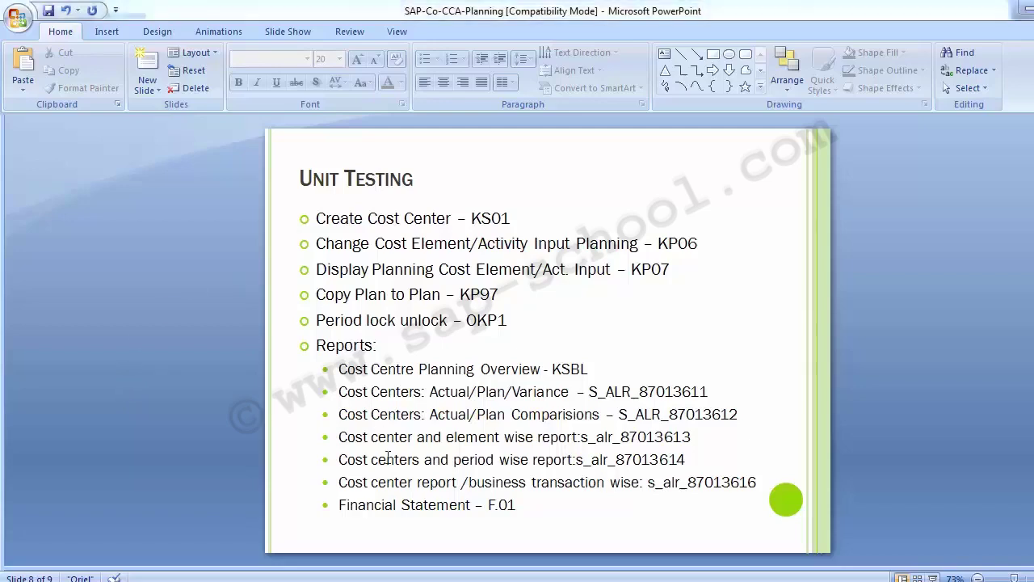
{"action": "type", "text": "okkp"}
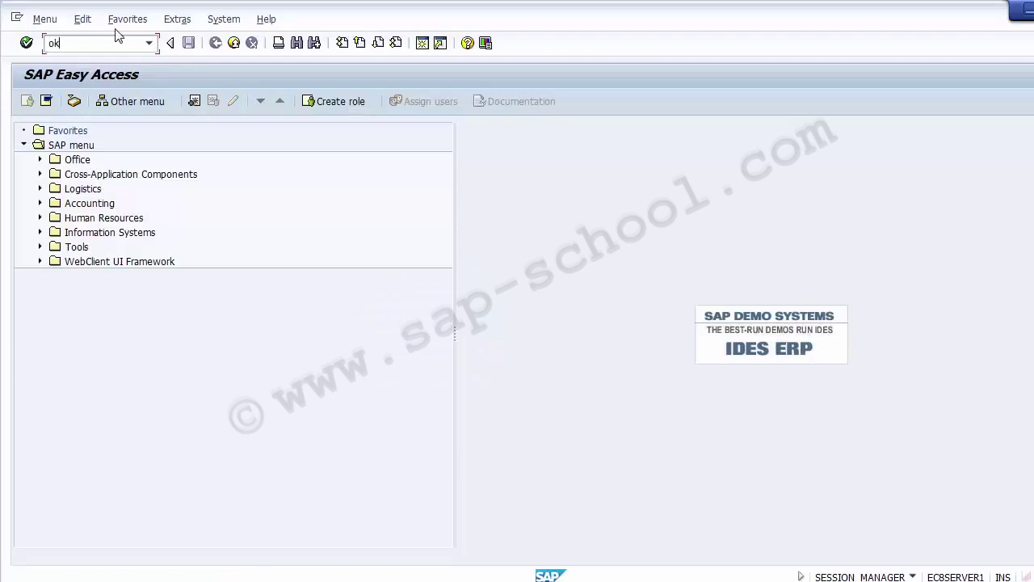
{"action": "key", "text": "Return"}
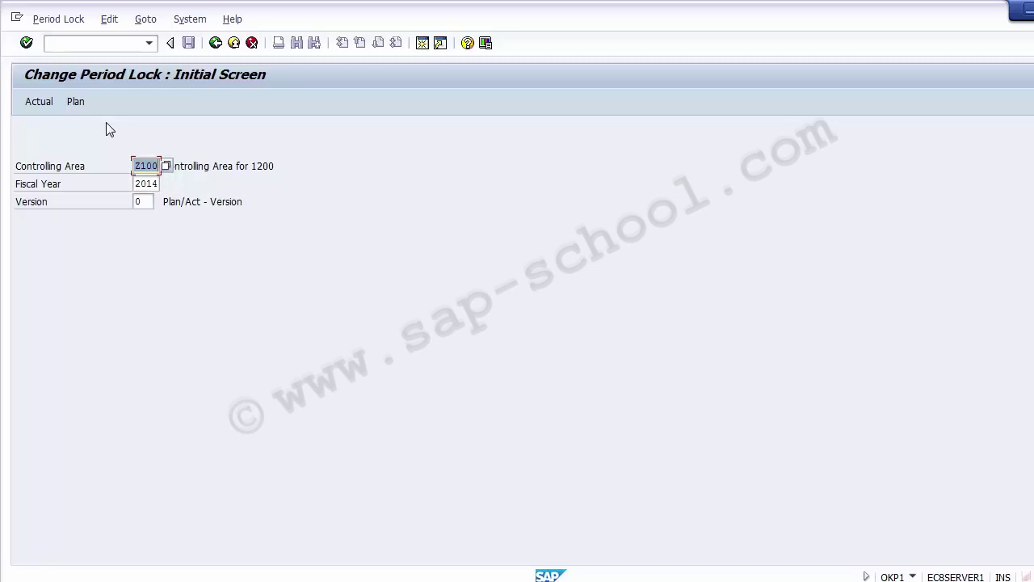
- Open the actual period locks and lock period 09 for the transactions from ABC Actual process assessment to Actual template allocation
{"action": "left_click", "coordinate": [34, 103]}
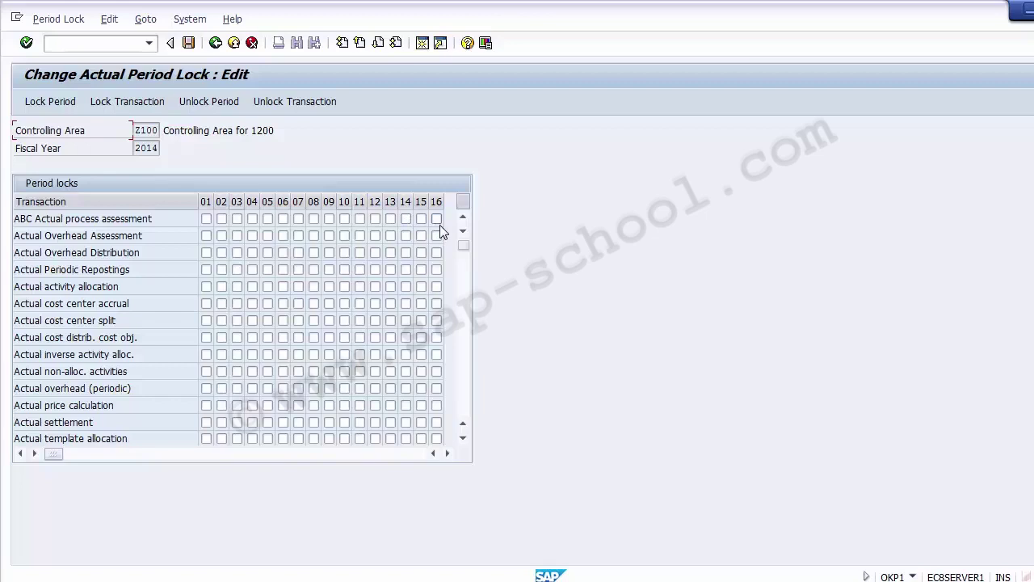
{"action": "left_click", "coordinate": [312, 217]}
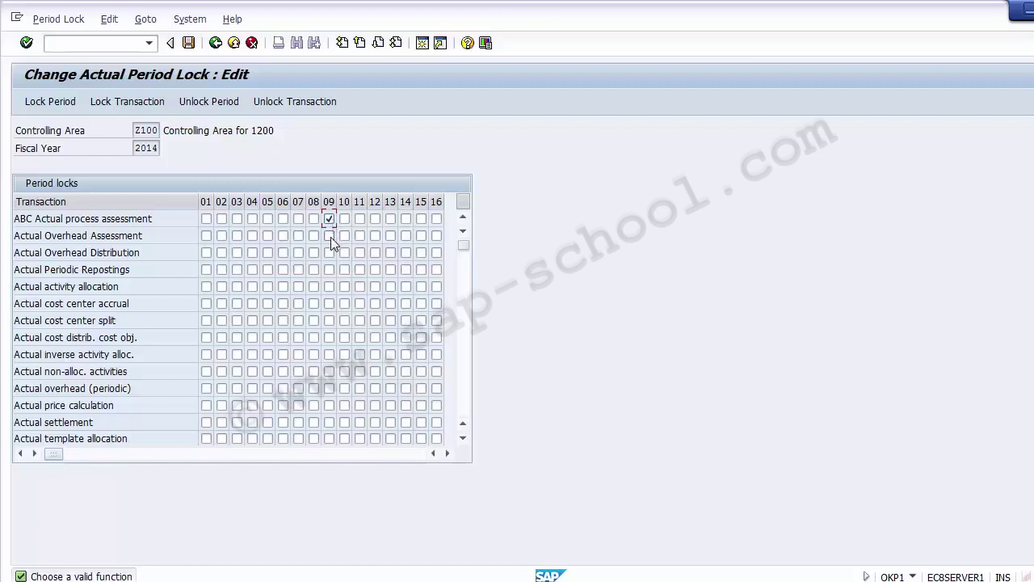
{"action": "left_click", "coordinate": [329, 304]}
{"action": "left_click", "coordinate": [328, 355]}
{"action": "left_click", "coordinate": [329, 372]}
{"action": "left_click", "coordinate": [329, 389]}
{"action": "left_click", "coordinate": [329, 422]}
{"action": "left_click", "coordinate": [329, 438]}
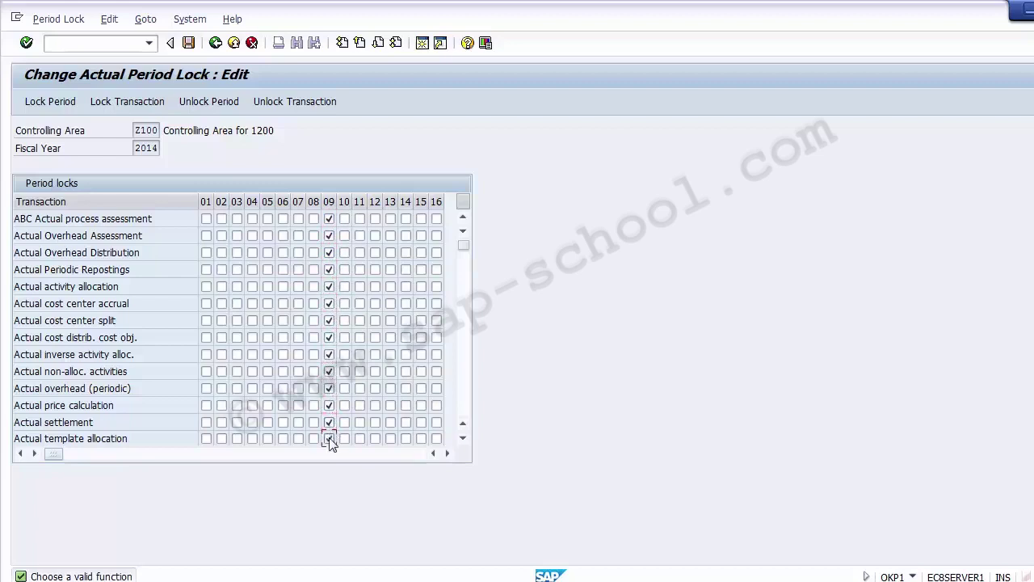
- Lock period 09 for the transactions from Assessment to CO-PA to PS Incoming Ord: Auto Determ
{"action": "left_click", "coordinate": [465, 416]}
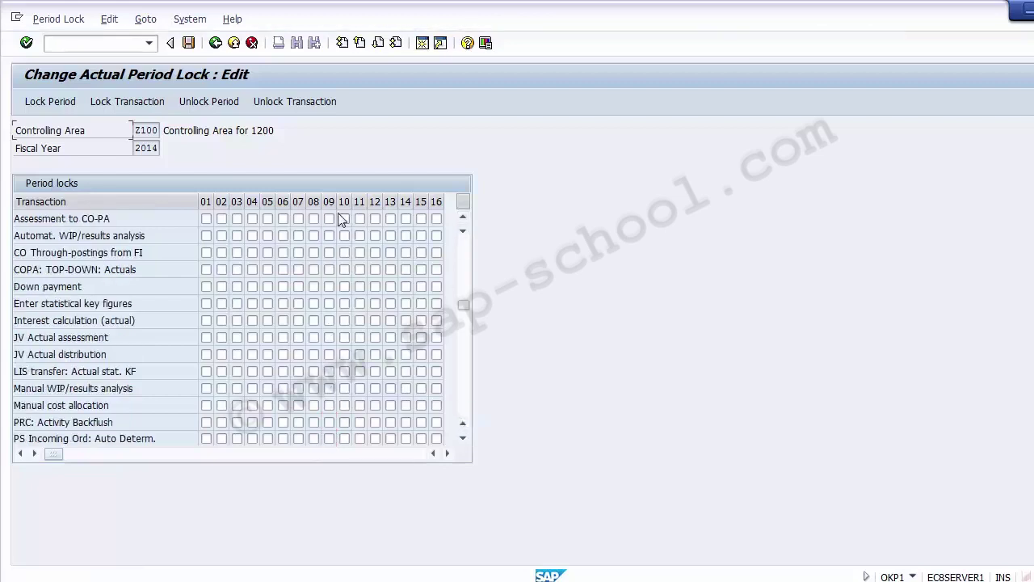
{"action": "left_click", "coordinate": [329, 252]}
{"action": "left_click", "coordinate": [329, 371]}
{"action": "left_click", "coordinate": [329, 388]}
{"action": "left_click", "coordinate": [328, 405]}
{"action": "left_click", "coordinate": [329, 422]}
{"action": "left_click", "coordinate": [329, 438]}
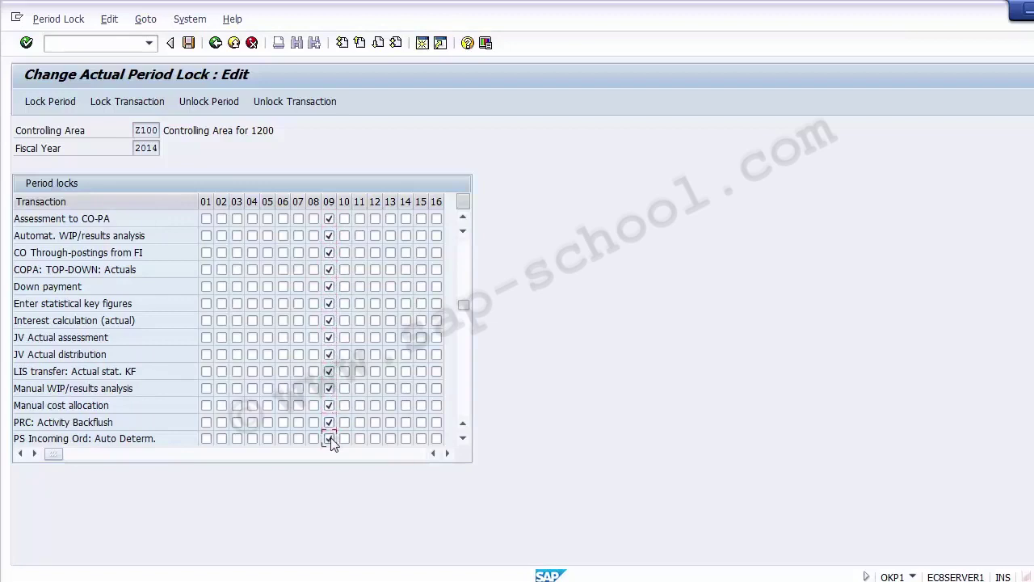
- Lock period 09 for the remaining actual transactions from Predistribution of fixed costs onward and save the period locks
{"action": "left_click", "coordinate": [464, 408]}
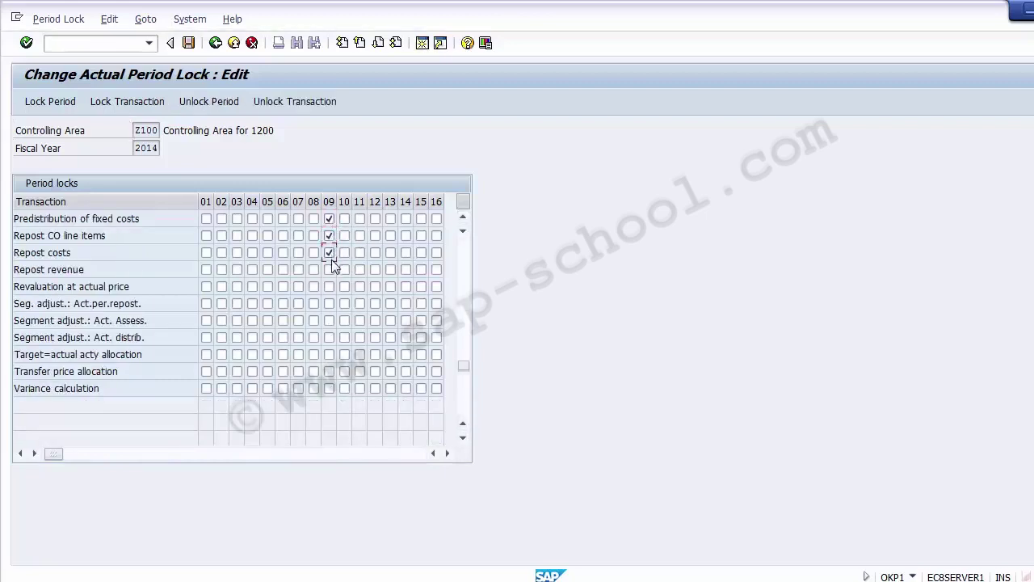
{"action": "left_click", "coordinate": [329, 337]}
{"action": "left_click", "coordinate": [329, 354]}
{"action": "left_click", "coordinate": [328, 371]}
{"action": "left_click", "coordinate": [469, 300]}
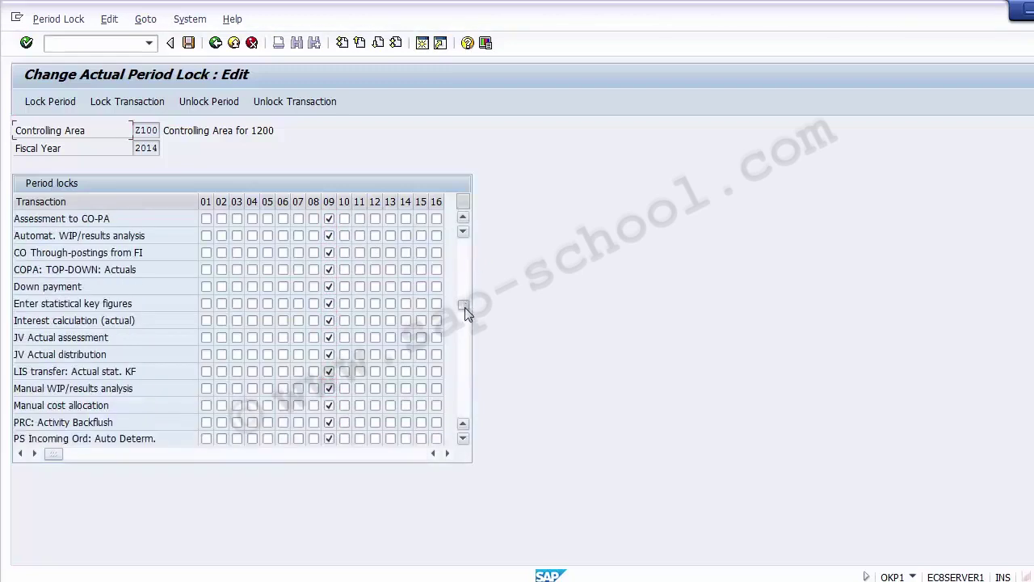
{"action": "left_click_drag", "start_coordinate": [469, 302], "coordinate": [467, 226]}
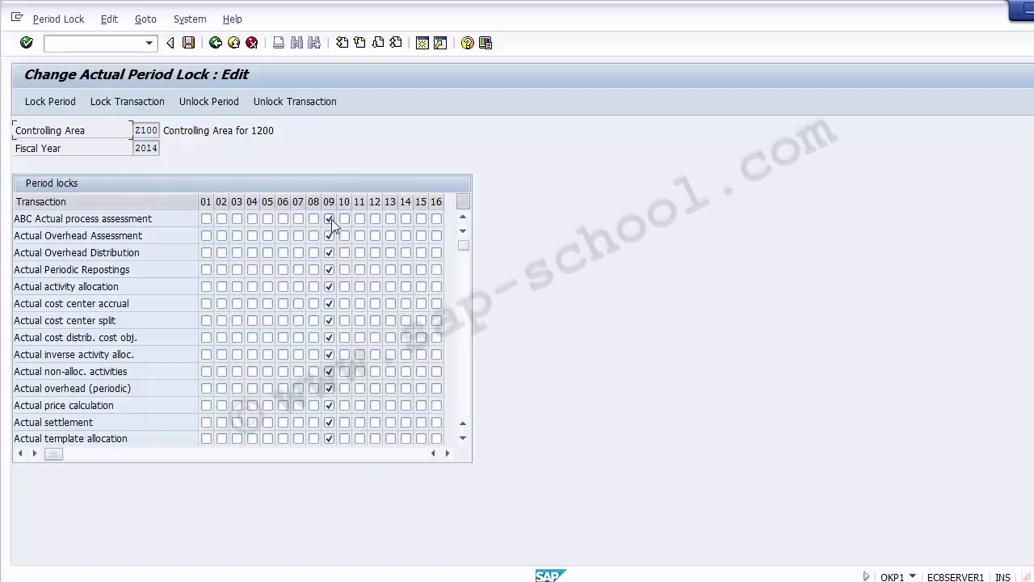
{"action": "left_click", "coordinate": [189, 45]}
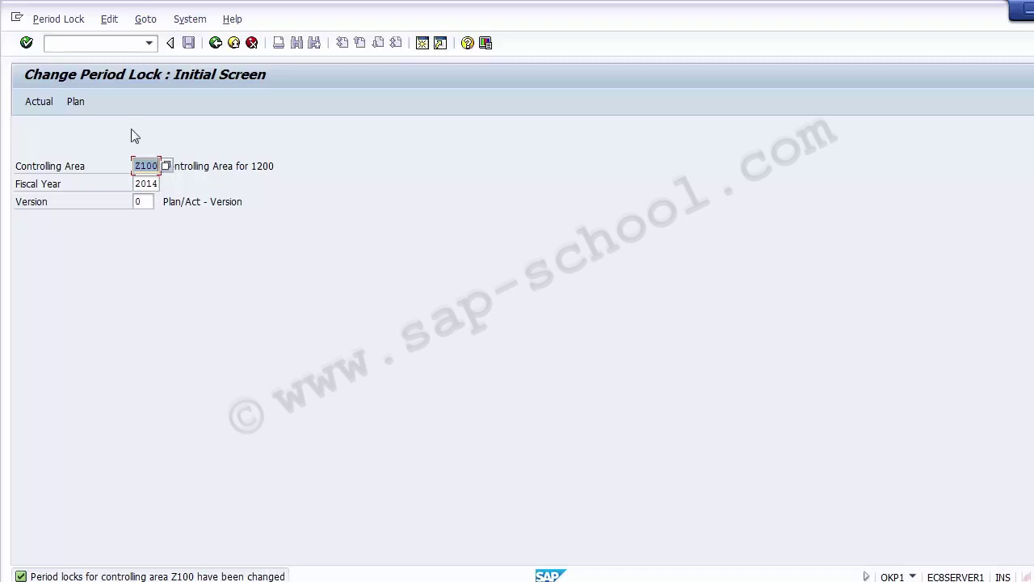
- Reopen the actual period locks, unlock the whole of period 09 and save the change
{"action": "left_click", "coordinate": [33, 105]}
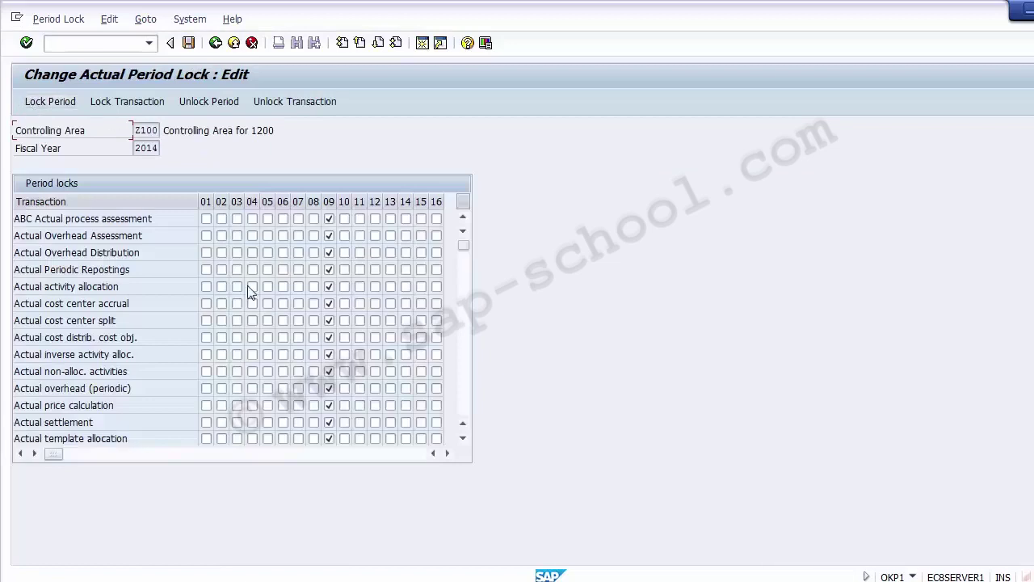
{"action": "left_click", "coordinate": [327, 201]}
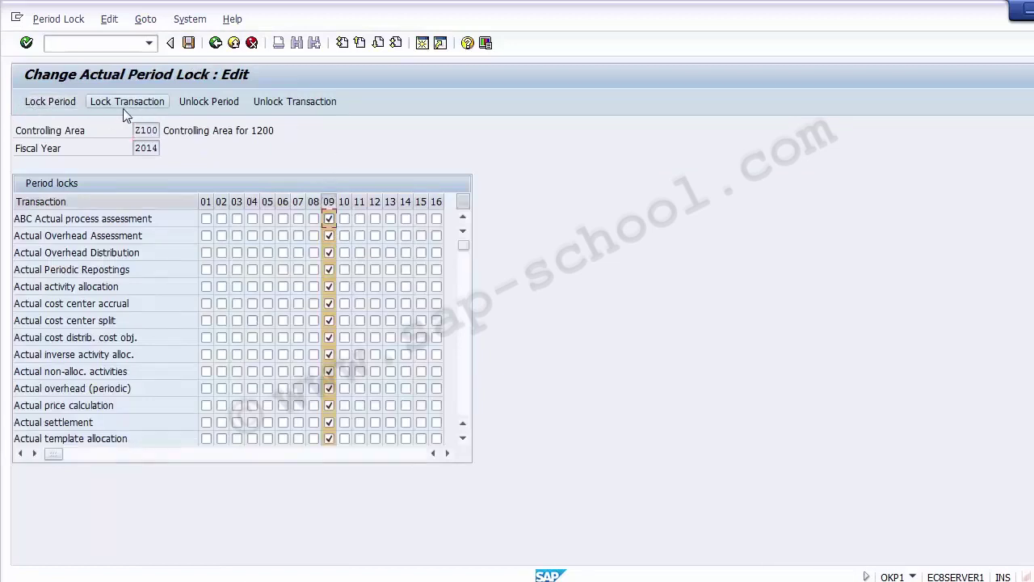
{"action": "left_click", "coordinate": [200, 101]}
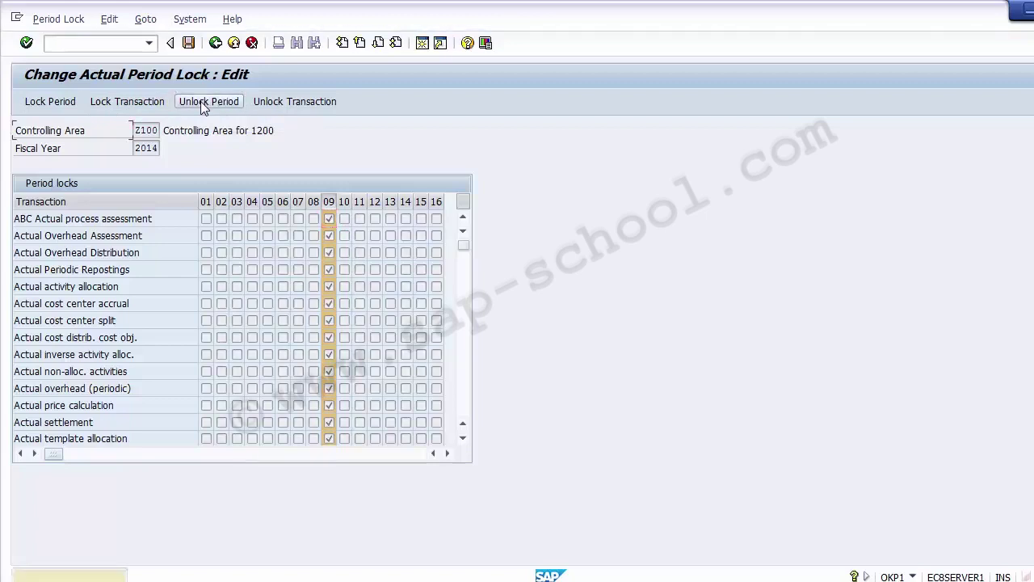
{"action": "left_click", "coordinate": [200, 101]}
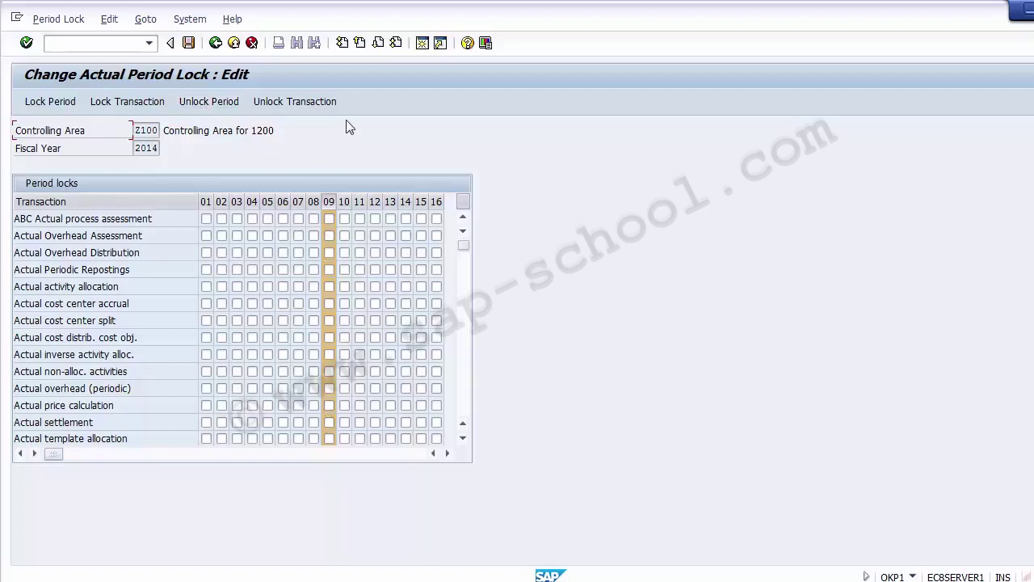
{"action": "left_click", "coordinate": [188, 43]}
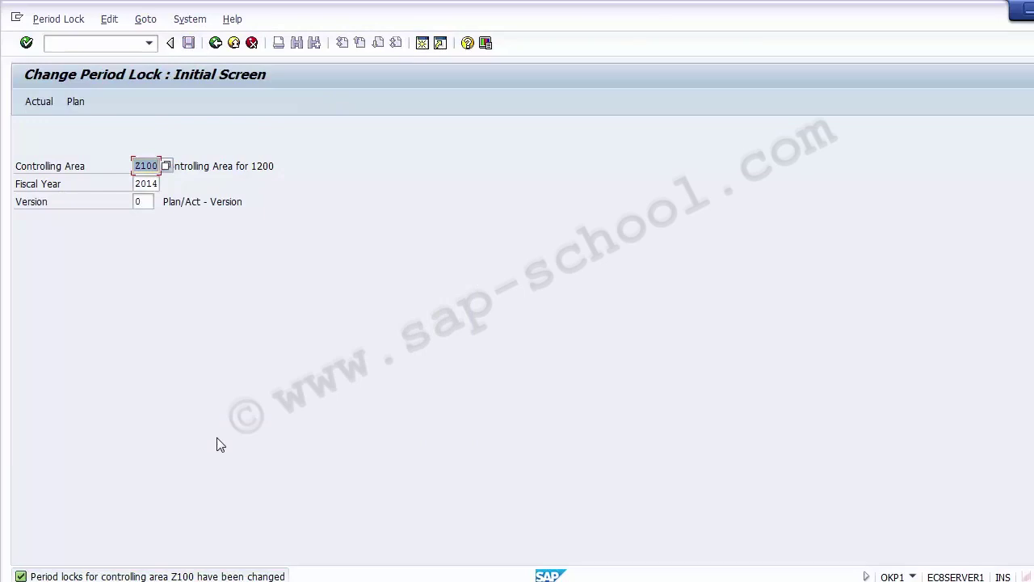
- View the plan period locks for controlling area Z100, fiscal year 2014, version 0, and exit Change Period Lock
{"action": "left_click", "coordinate": [79, 104]}
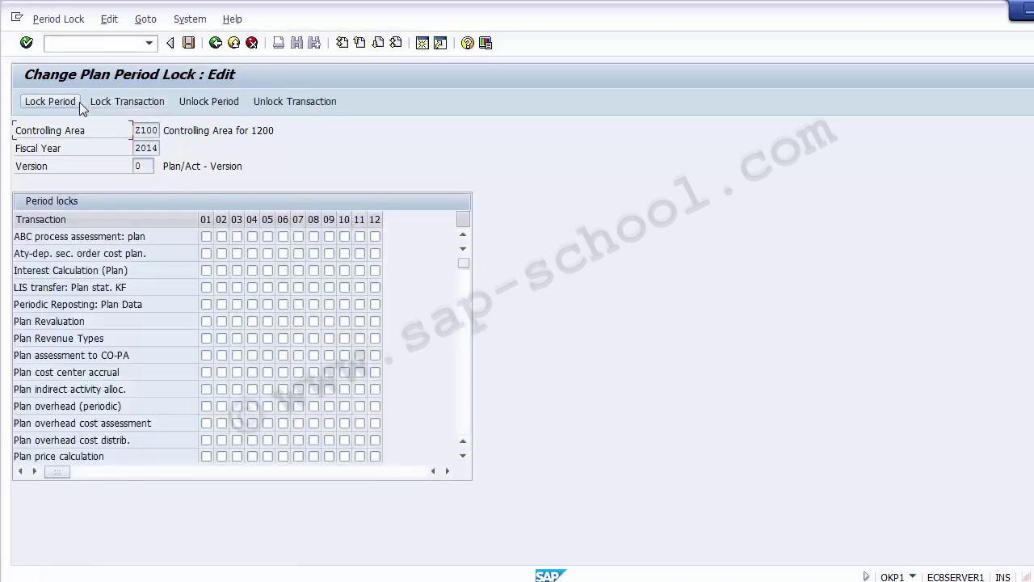
{"action": "left_click", "coordinate": [232, 44]}
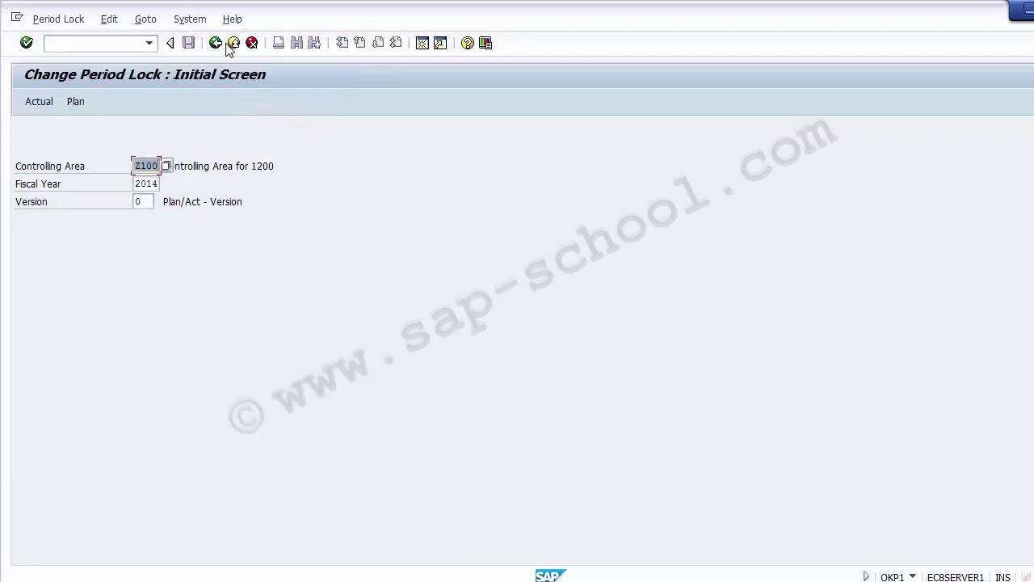
{"action": "left_click", "coordinate": [232, 43]}
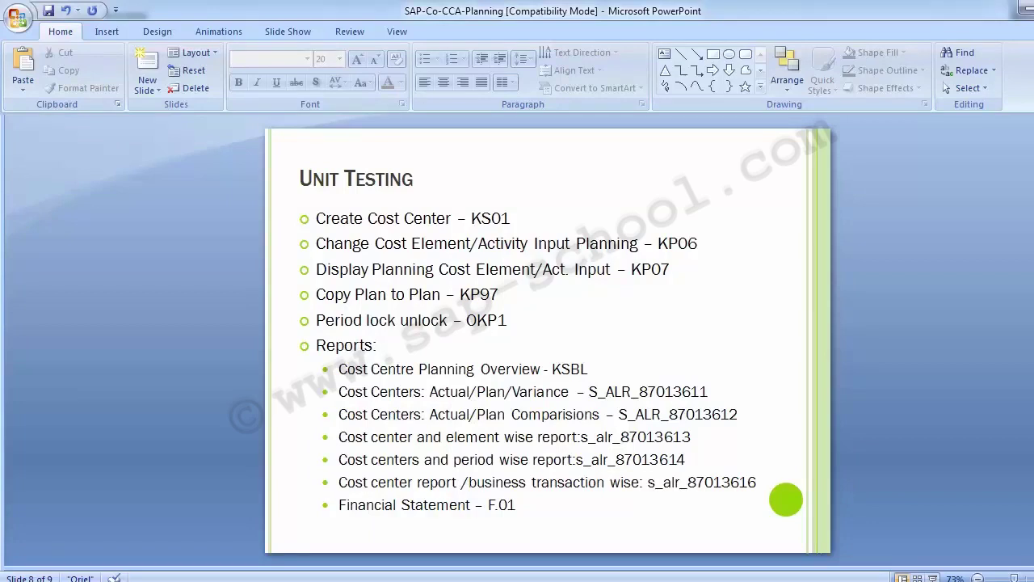
- Open the cost center planning overview report with transaction KSBL and set its starting period to 1
{"action": "mouse_move", "coordinate": [322, 581]}
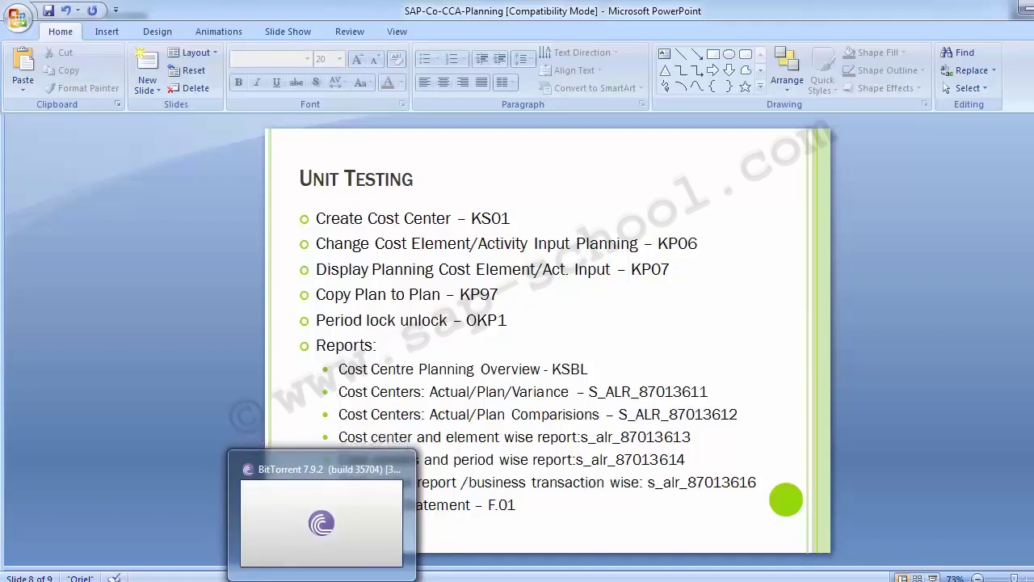
{"action": "key", "text": "alt+Tab"}
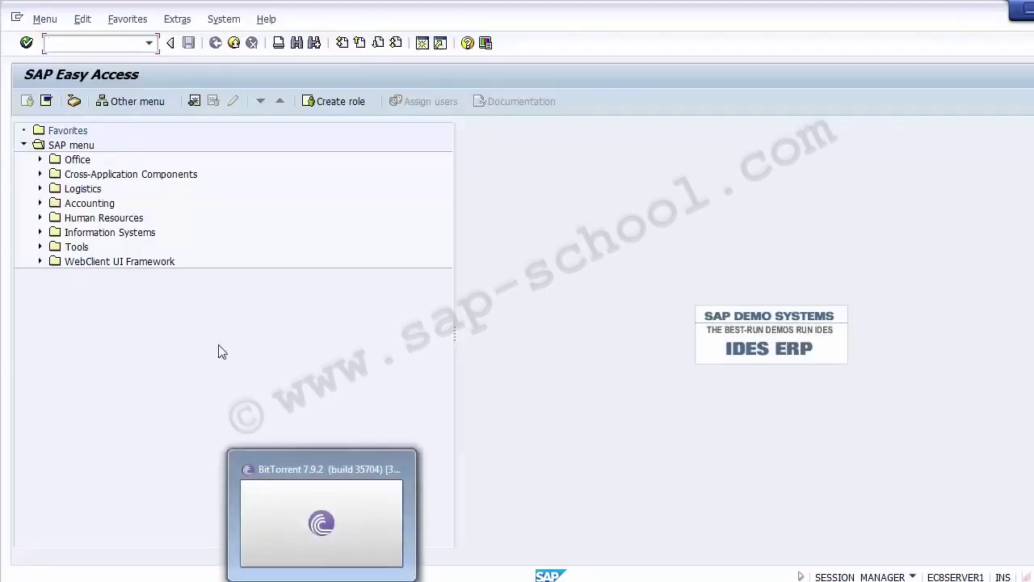
{"action": "type", "text": "KSBL"}
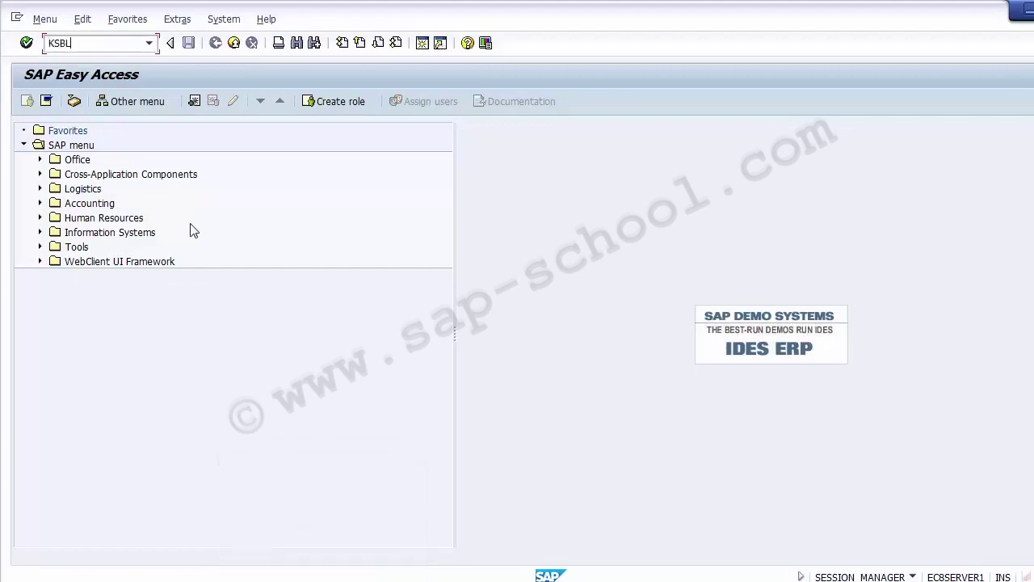
{"action": "key", "text": "Return"}
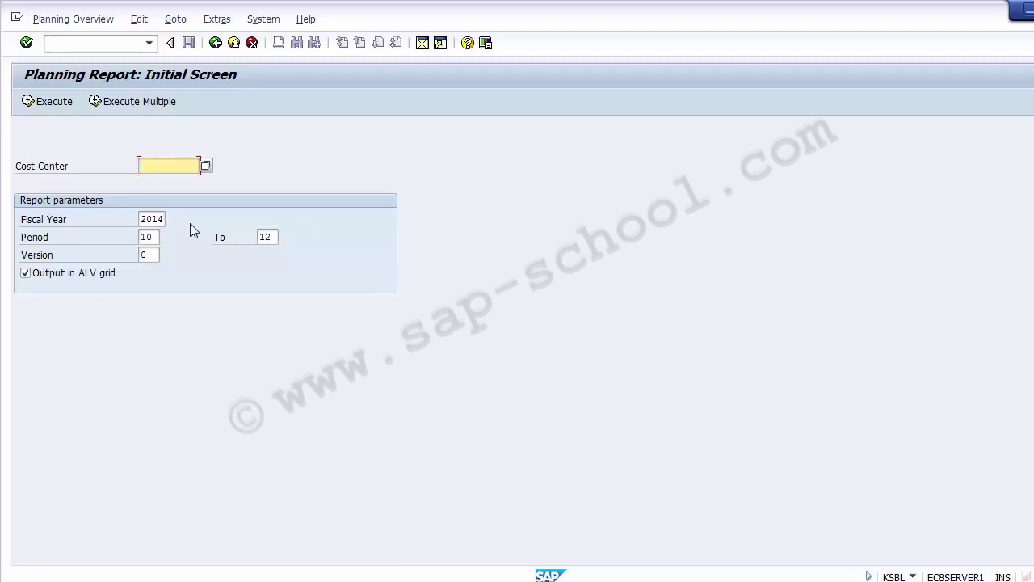
{"action": "left_click", "coordinate": [158, 236]}
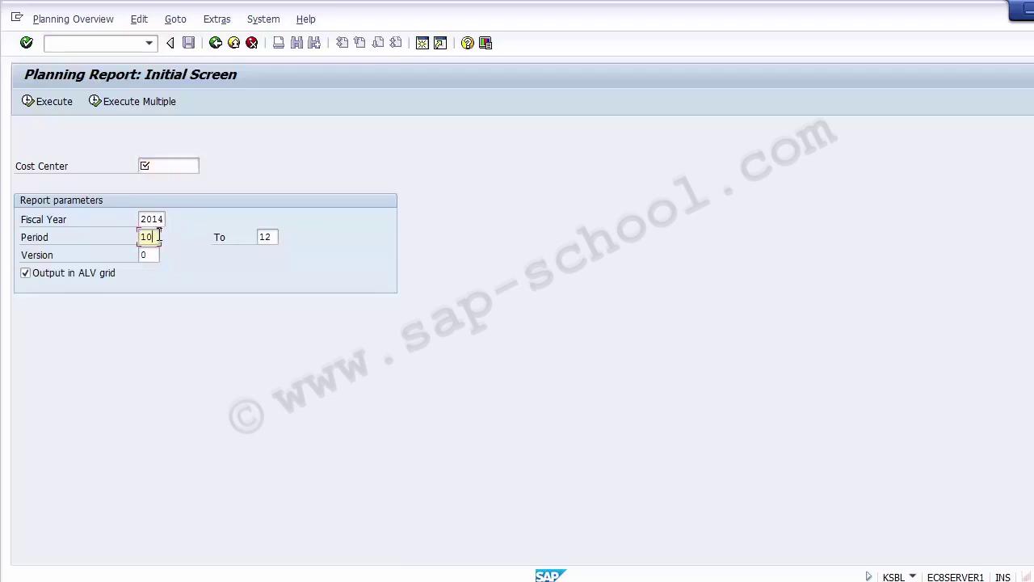
{"action": "key", "text": "BackSpace"}
- Look up the cost centers of controlling area Z100 and select 110010 Admin- Transport for the planning report
{"action": "left_click", "coordinate": [169, 164]}
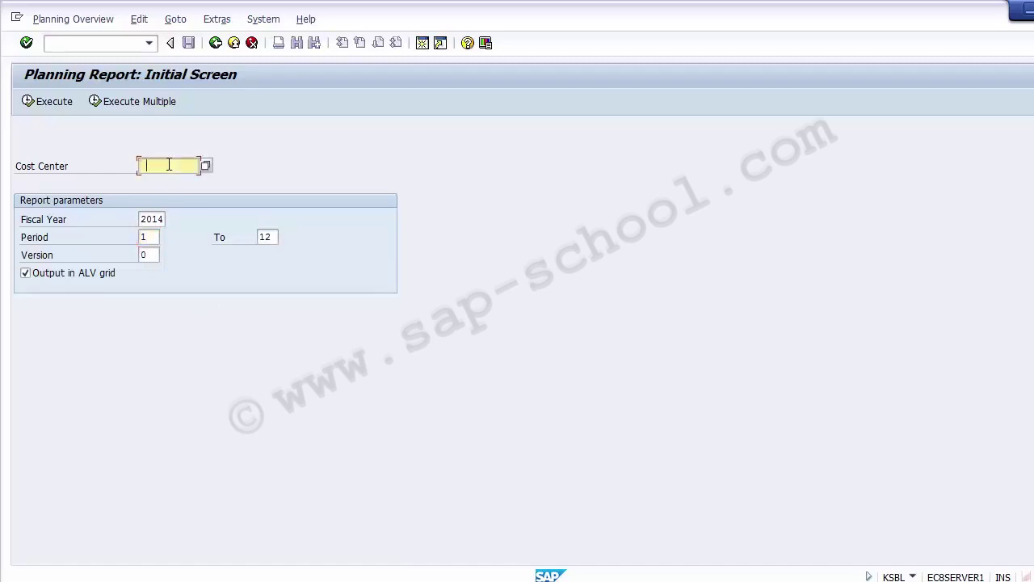
{"action": "key", "text": "F4"}
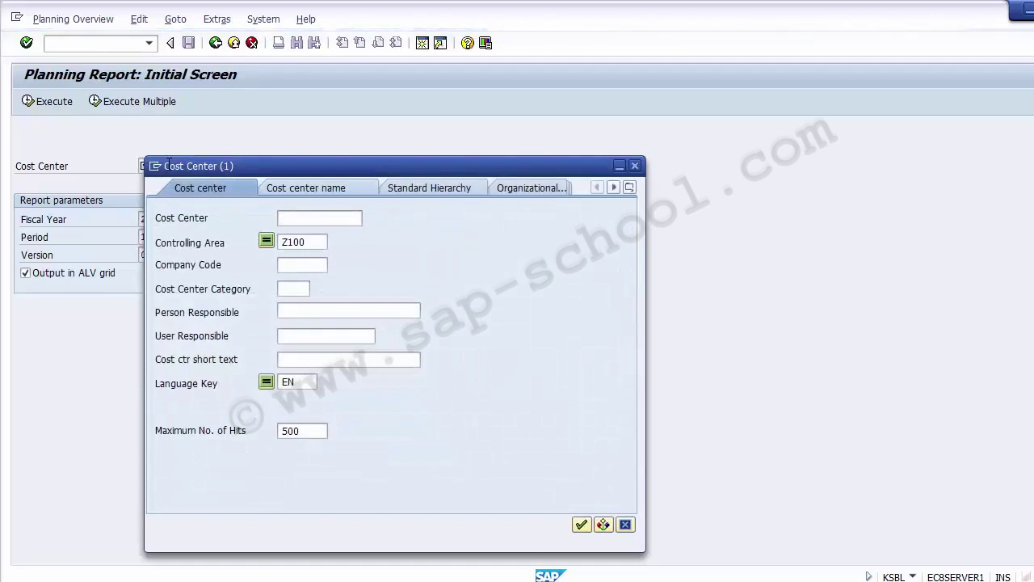
{"action": "key", "text": "Return"}
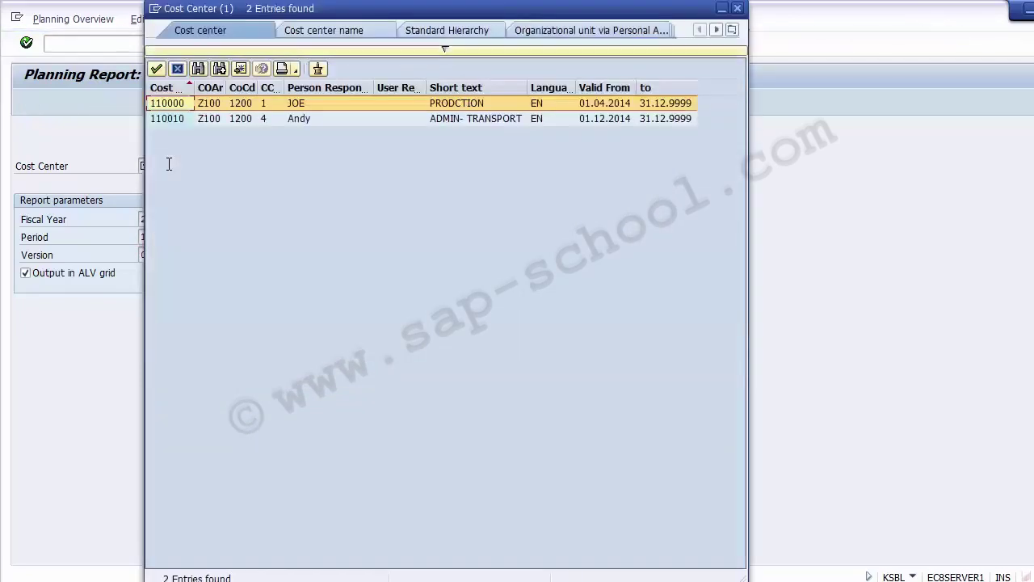
{"action": "key", "text": "Down"}
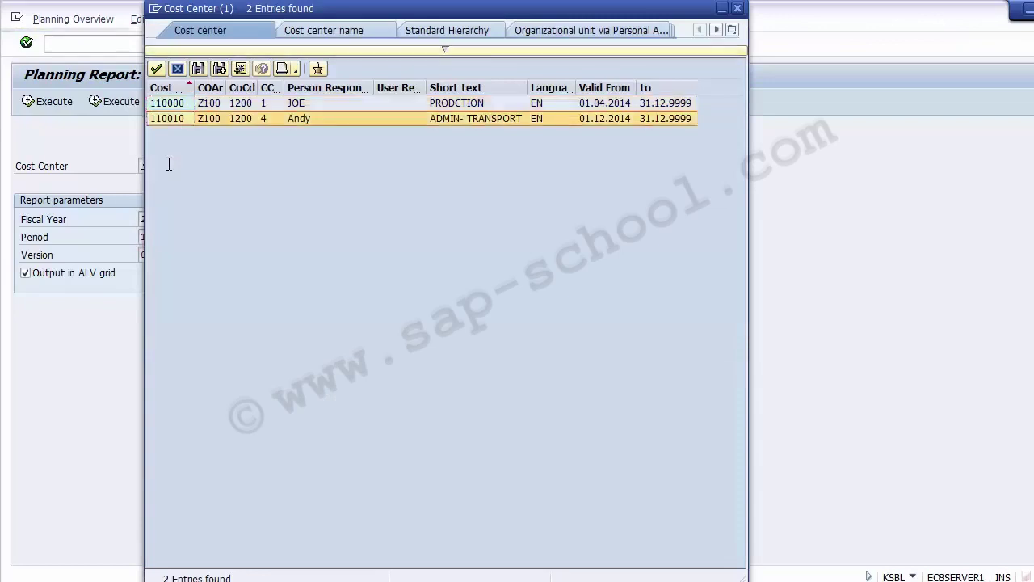
{"action": "key", "text": "Return"}
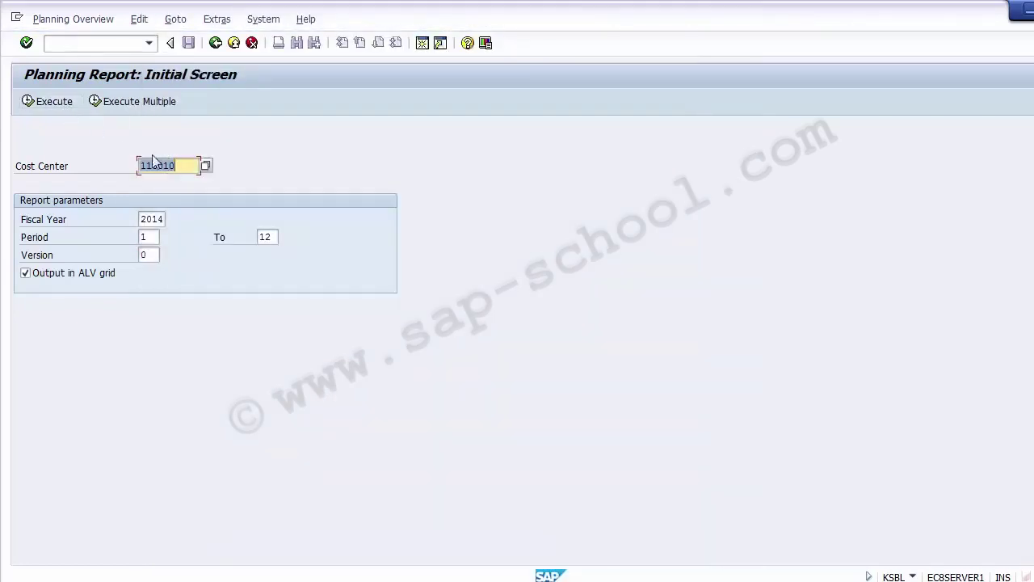
- Check the fiscal year, period and version parameters and run the planning report for the selected cost center
{"action": "left_click", "coordinate": [188, 168]}
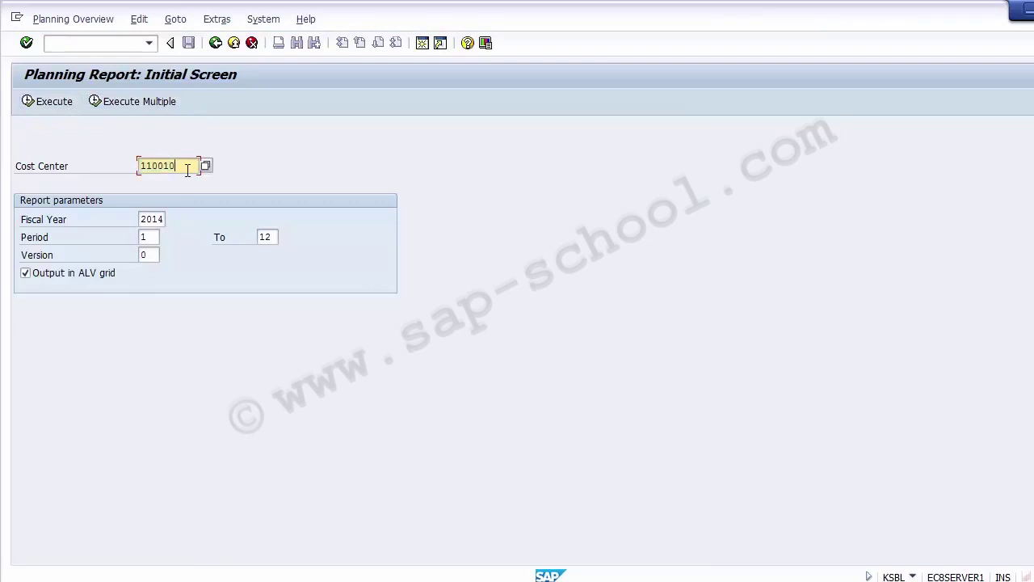
{"action": "left_click", "coordinate": [159, 218]}
{"action": "left_click", "coordinate": [151, 237]}
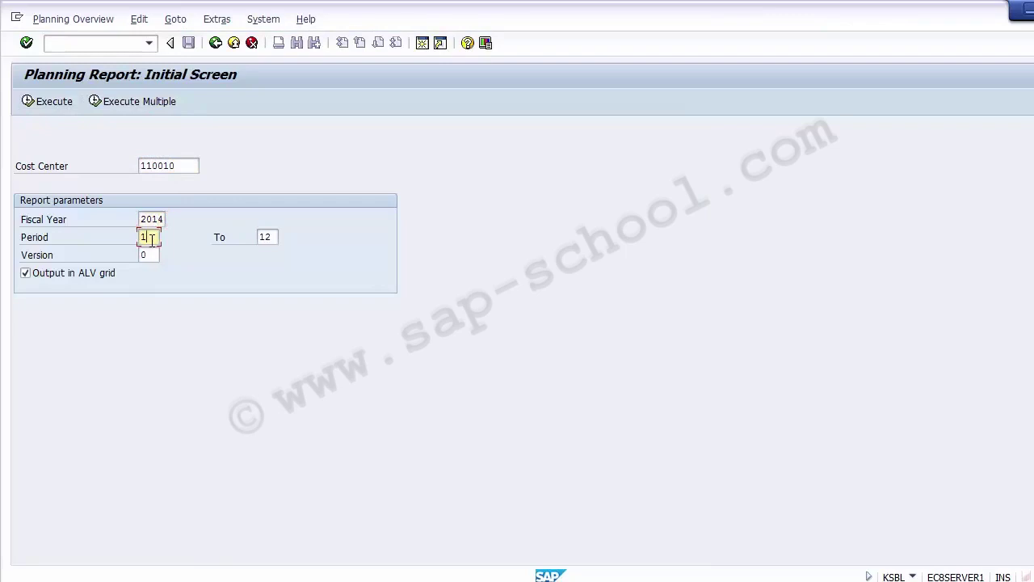
{"action": "left_click", "coordinate": [153, 254]}
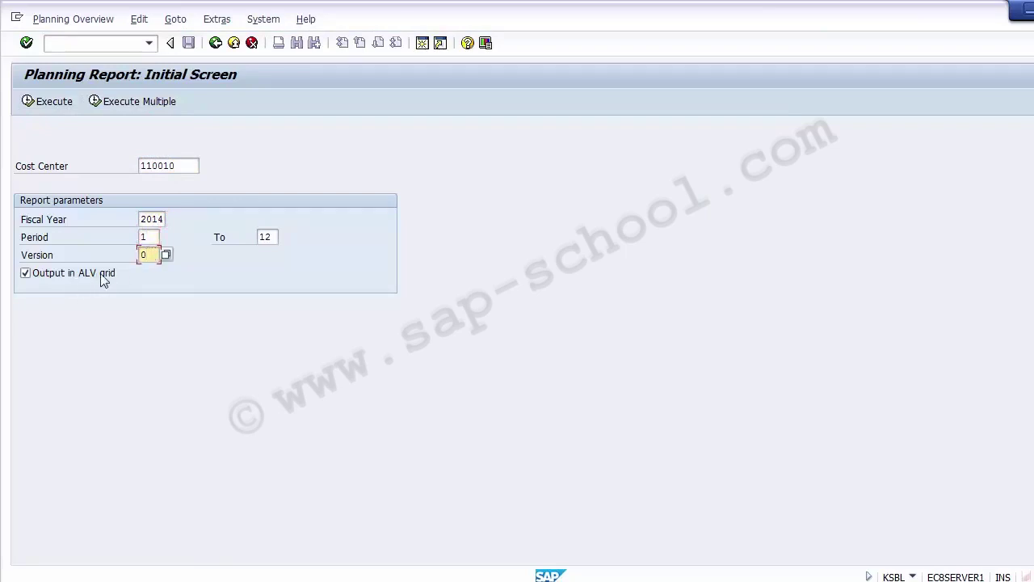
{"action": "left_click", "coordinate": [38, 99]}
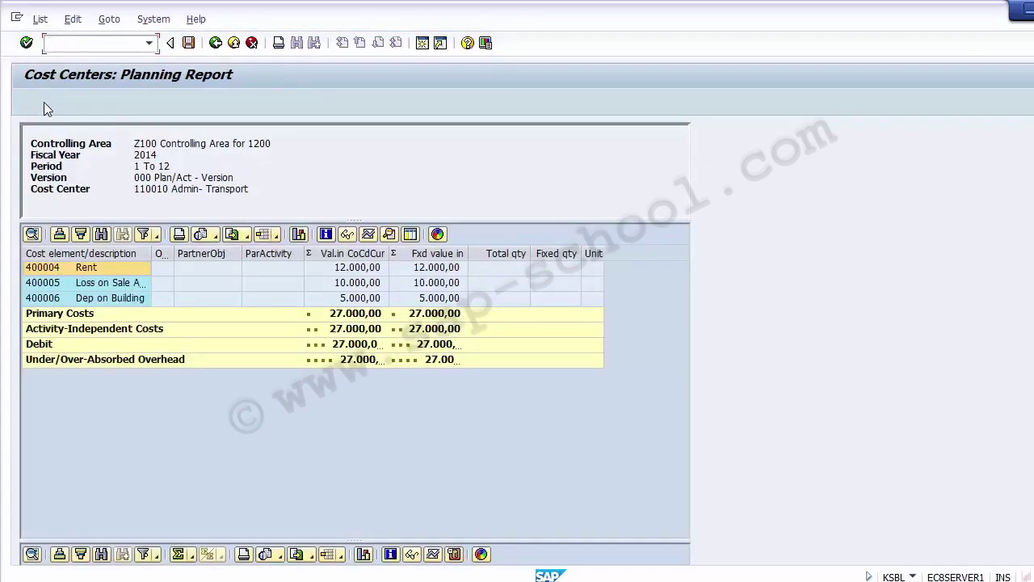
- Review the planned values per cost element, fit the cost element column to its contents, and exit the planning report
{"action": "left_click", "coordinate": [44, 274]}
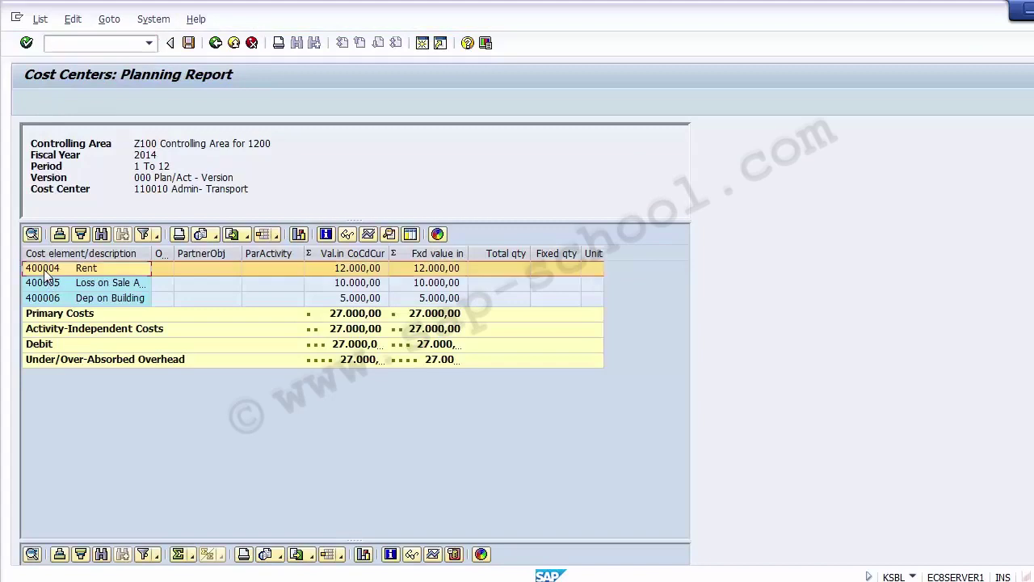
{"action": "left_click", "coordinate": [47, 284]}
{"action": "left_click", "coordinate": [49, 306]}
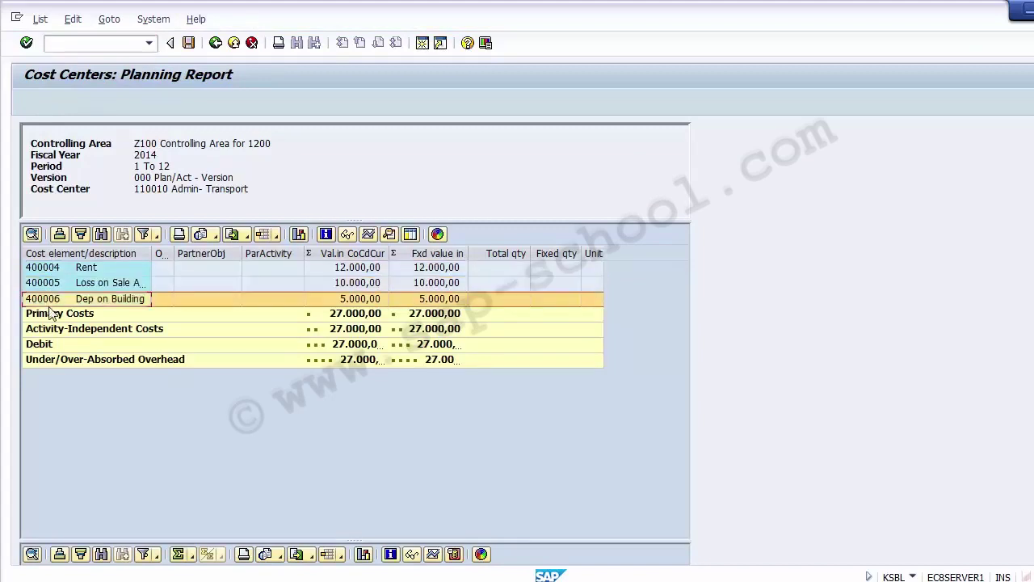
{"action": "left_click", "coordinate": [347, 269]}
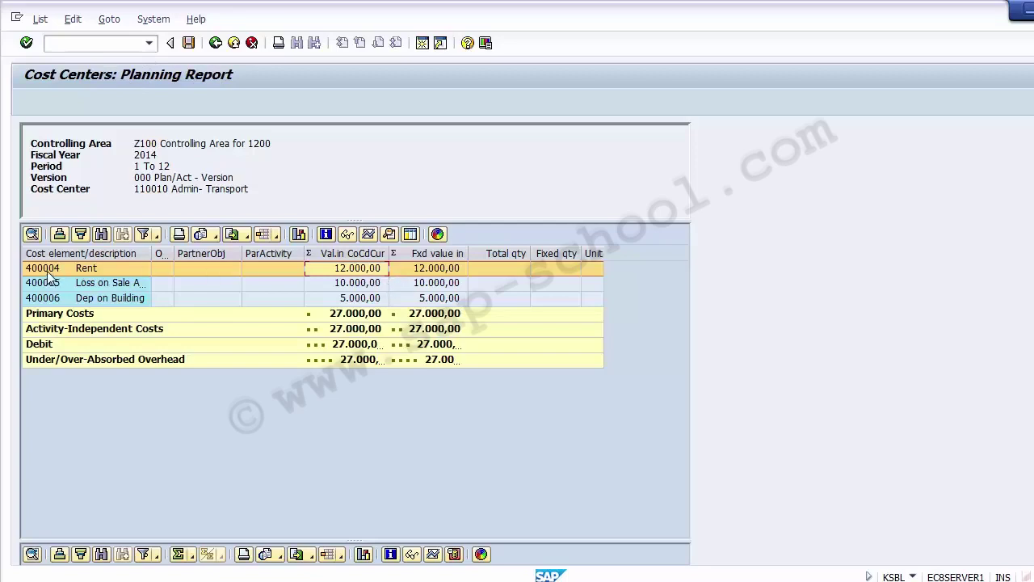
{"action": "left_click", "coordinate": [78, 271]}
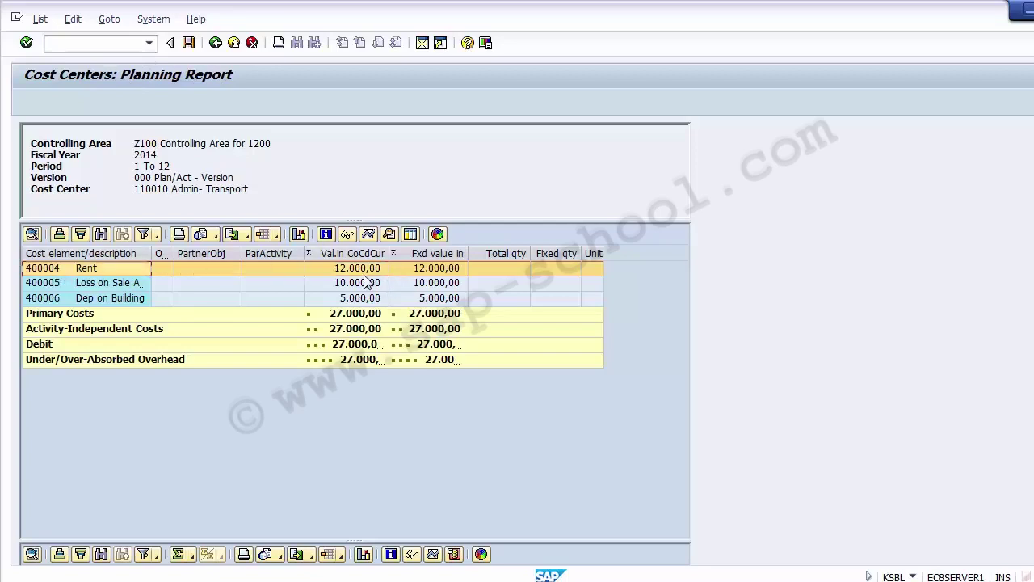
{"action": "double_click", "coordinate": [152, 253]}
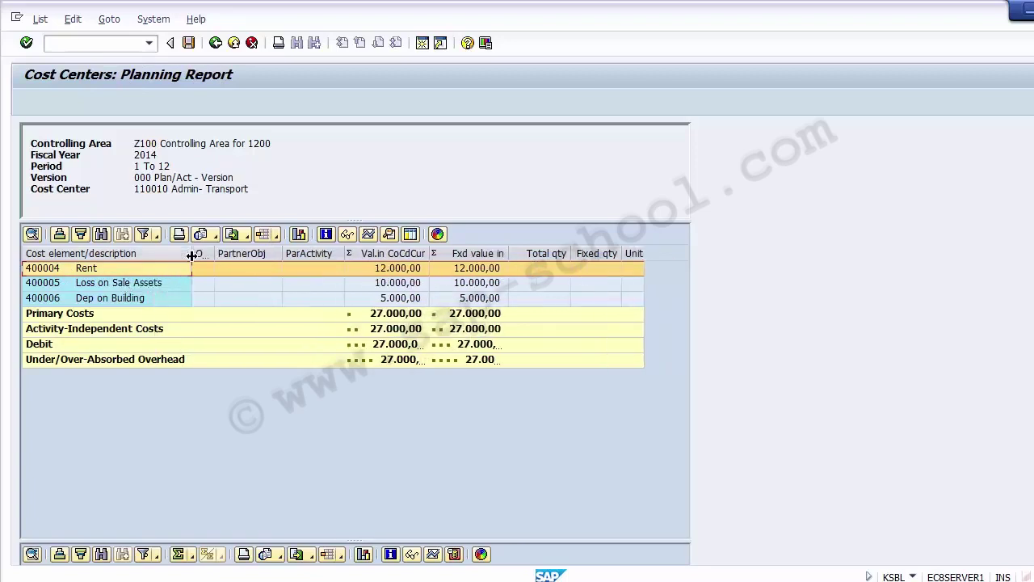
{"action": "left_click", "coordinate": [400, 315]}
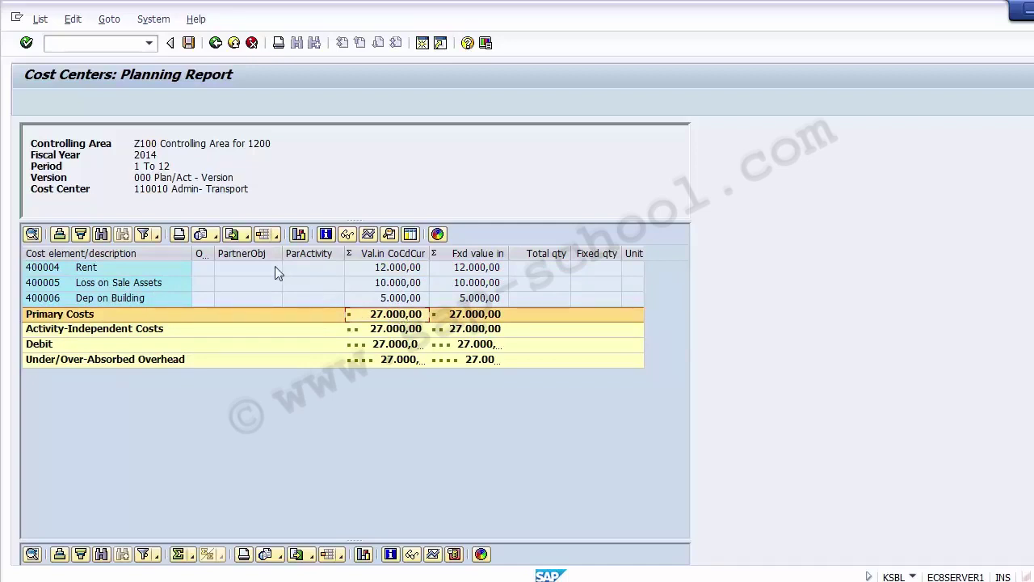
{"action": "left_click", "coordinate": [234, 43]}
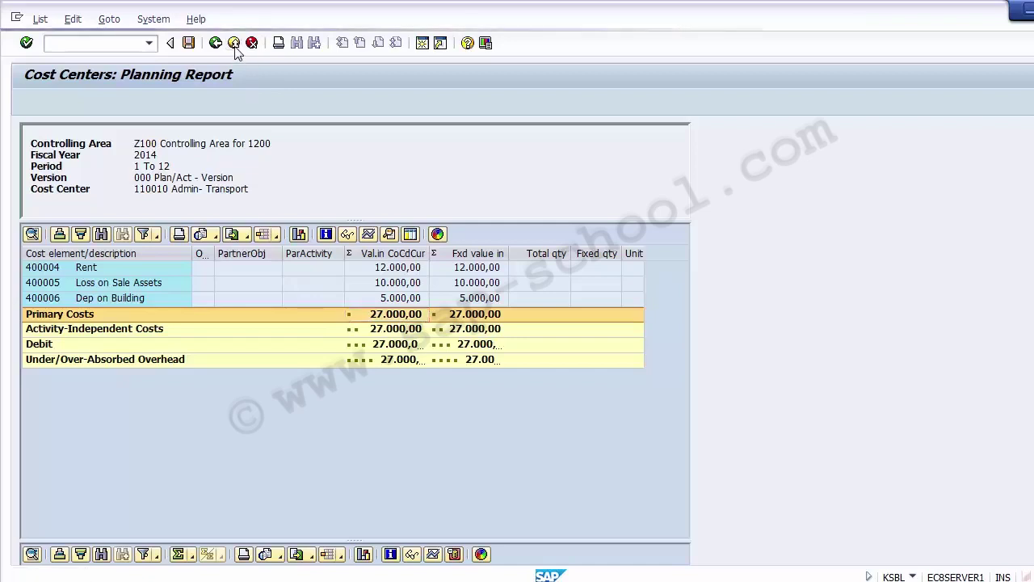
{"action": "left_click", "coordinate": [234, 43]}
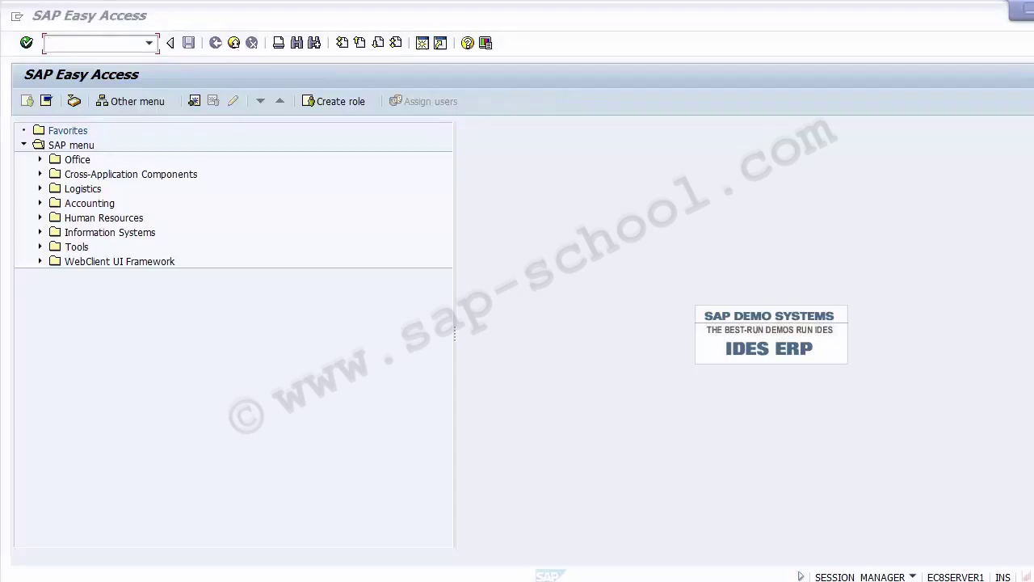
- Copy transaction code S_ALR_87013611 from the Unit Testing slide in PowerPoint and open that report in SAP
{"action": "left_click", "coordinate": [375, 581]}
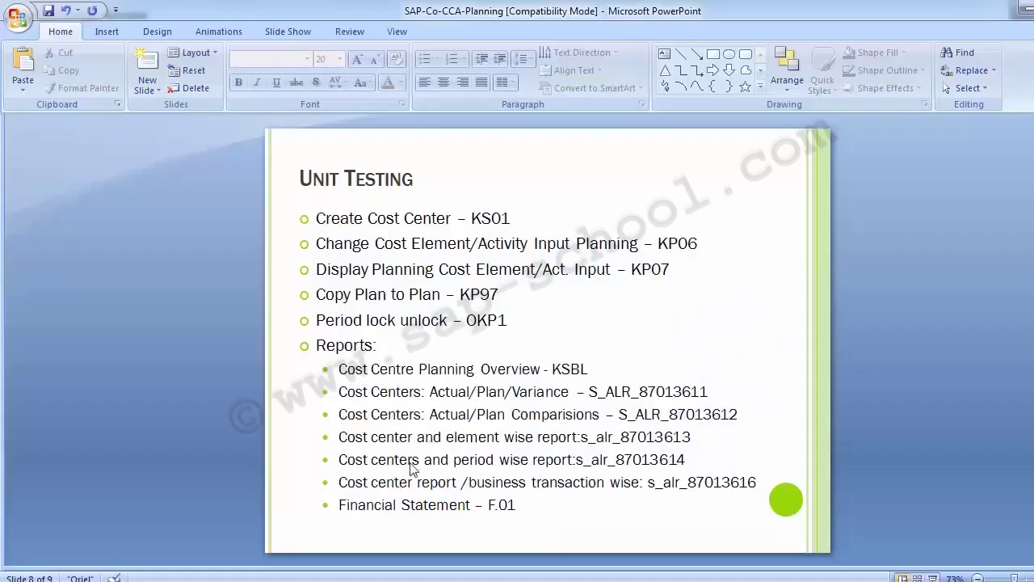
{"action": "left_click_drag", "start_coordinate": [589, 391], "coordinate": [711, 391]}
{"action": "key", "text": "ctrl+c"}
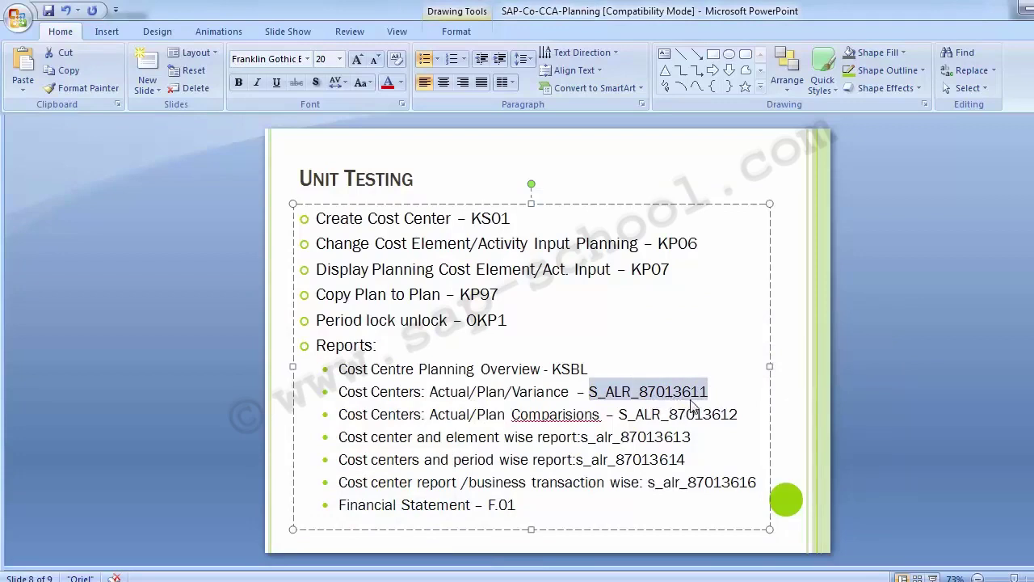
{"action": "left_click", "coordinate": [172, 355]}
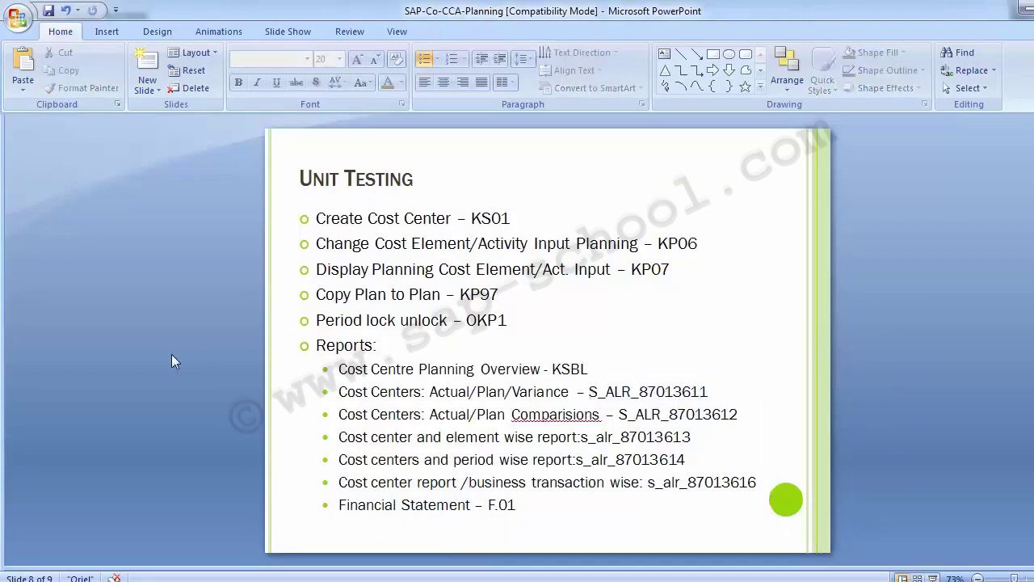
{"action": "key", "text": "alt+Tab"}
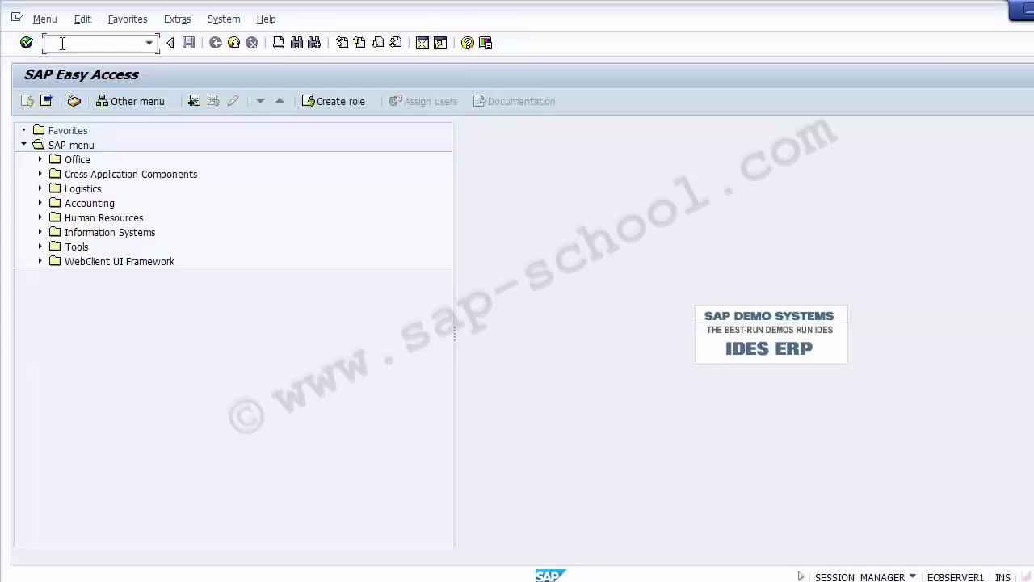
{"action": "key", "text": "ctrl+v"}
{"action": "key", "text": "Return"}
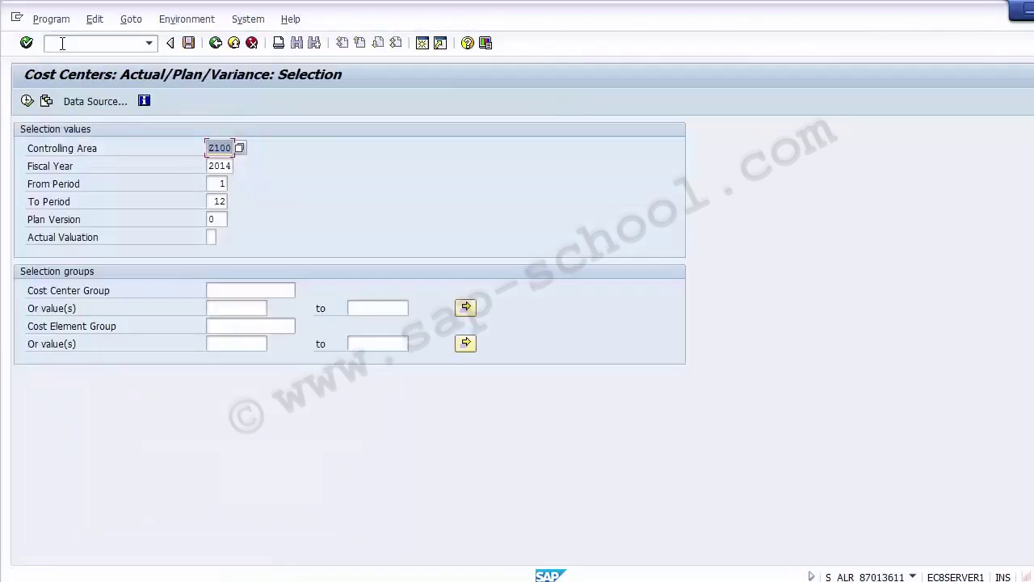
- Set the starting period to 10 and run the actual/plan/variance report for all cost centers
{"action": "left_click", "coordinate": [228, 149]}
{"action": "left_click", "coordinate": [228, 162]}
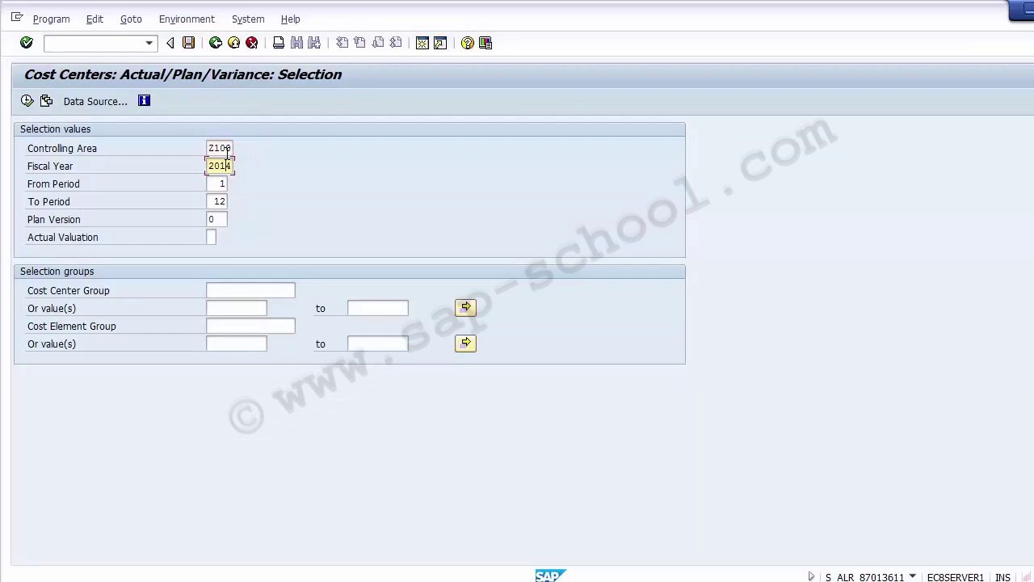
{"action": "key", "text": "Tab"}
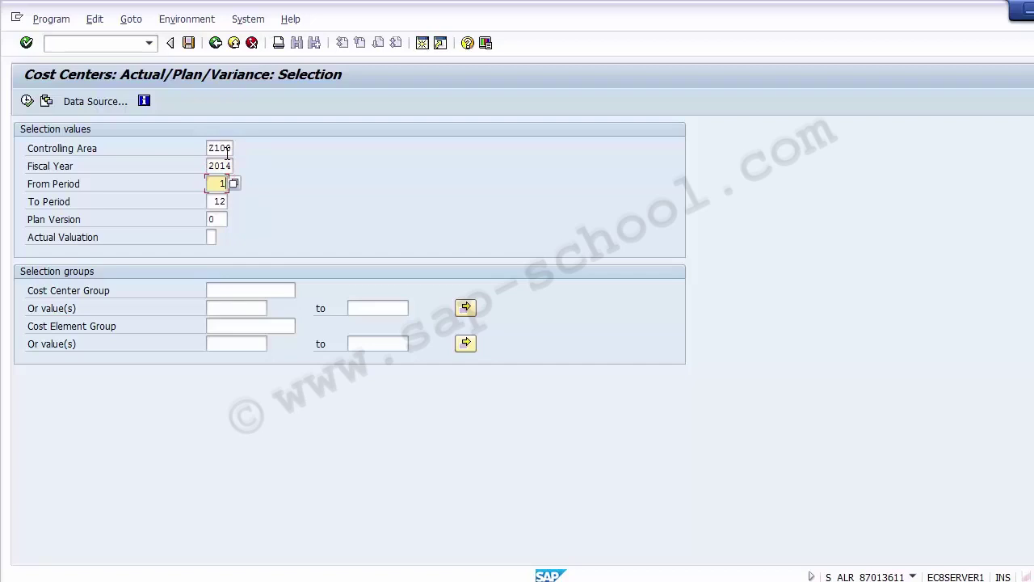
{"action": "type", "text": "0"}
{"action": "key", "text": "Tab"}
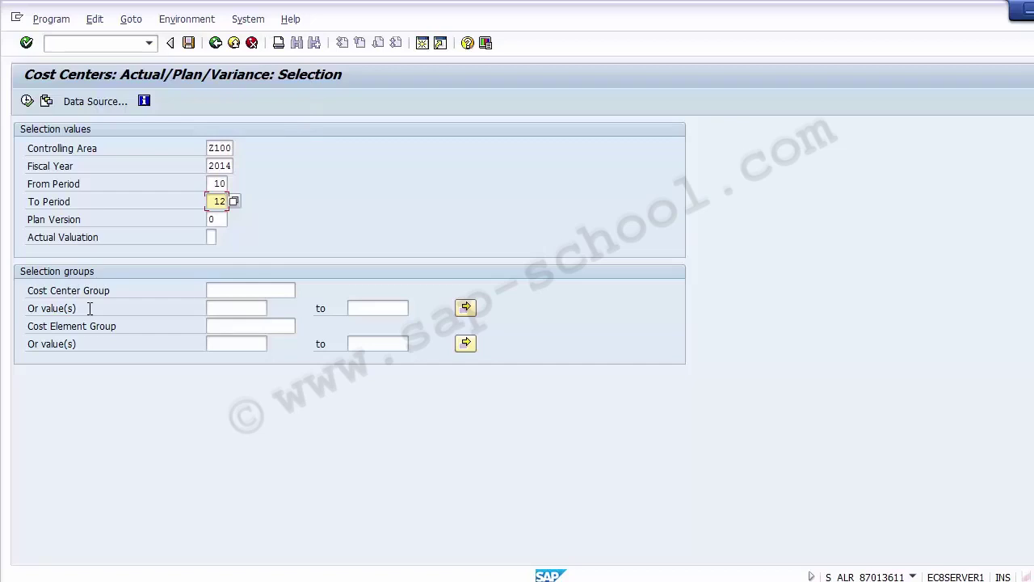
{"action": "left_click", "coordinate": [27, 101]}
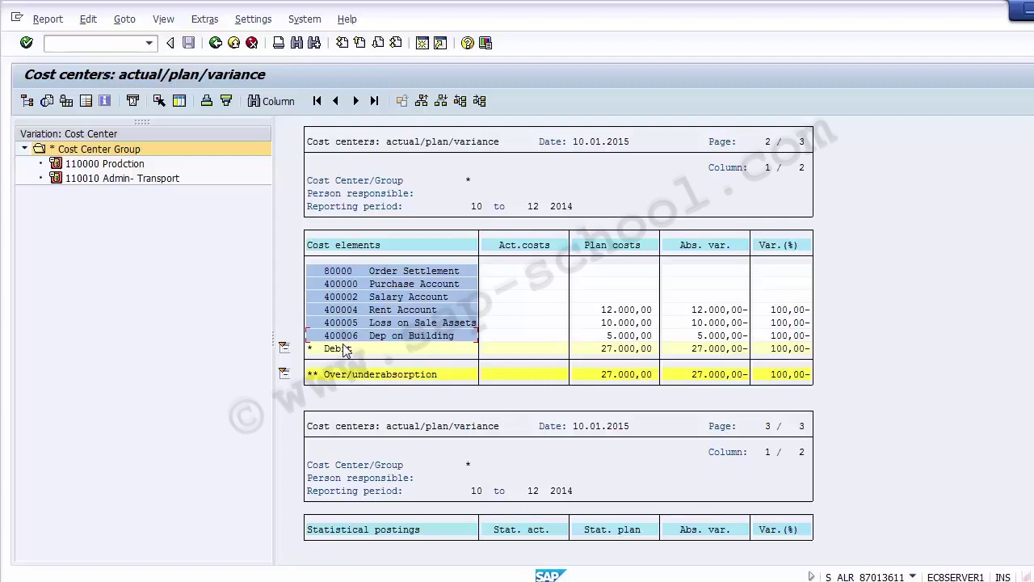
- Examine the actual and plan costs of the rent, loss on sale and building depreciation elements, including the debit total
{"action": "left_click", "coordinate": [526, 311]}
{"action": "left_click", "coordinate": [345, 311]}
{"action": "left_click", "coordinate": [345, 324]}
{"action": "left_click", "coordinate": [345, 338]}
{"action": "left_click", "coordinate": [526, 311]}
{"action": "left_click", "coordinate": [624, 314]}
{"action": "left_click", "coordinate": [625, 322]}
{"action": "left_click", "coordinate": [625, 335]}
{"action": "left_click", "coordinate": [624, 348]}
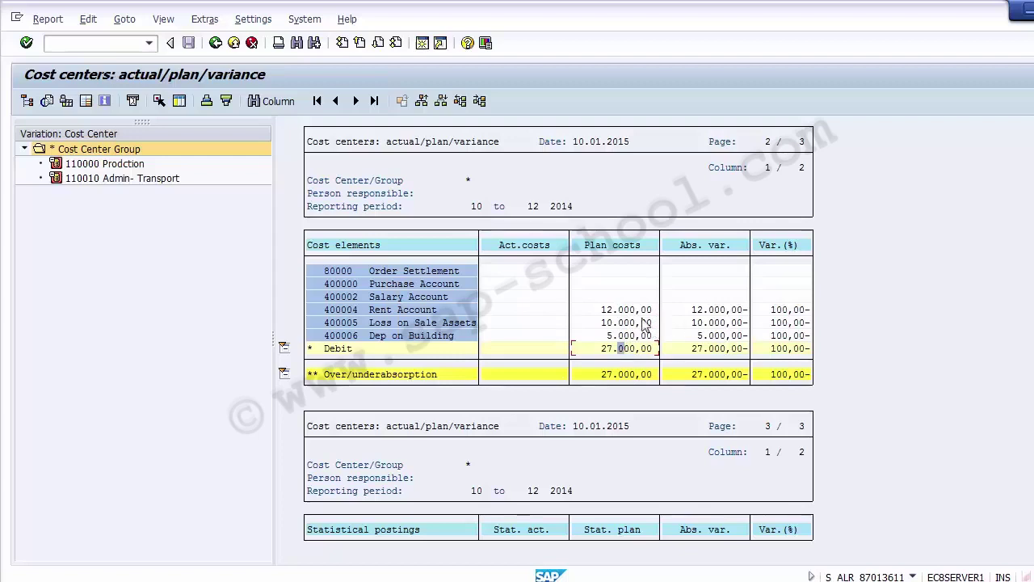
- Compare actual and plan costs with the absolute and percentage variances of the cost elements and debit total
{"action": "left_click", "coordinate": [713, 309]}
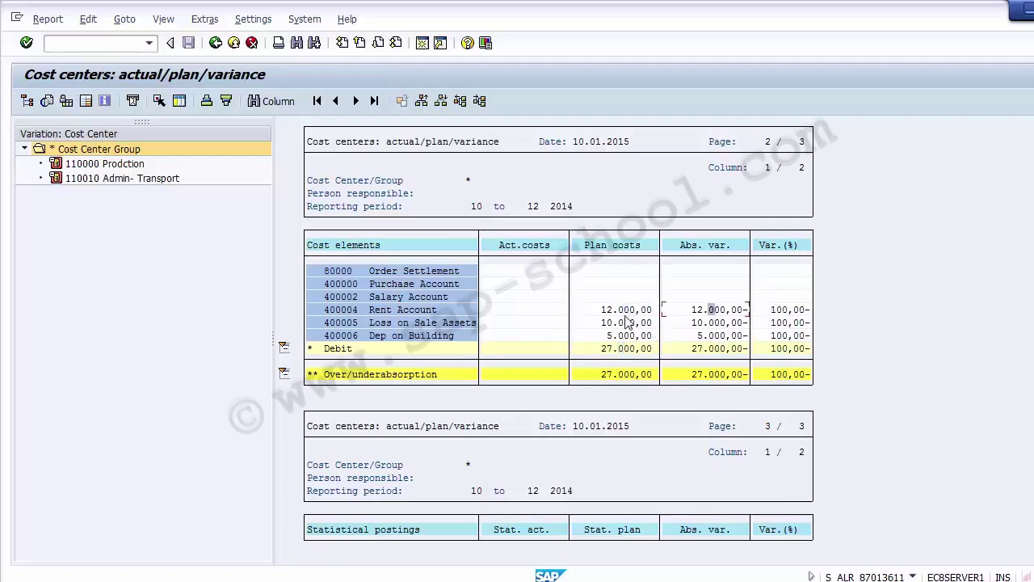
{"action": "left_click", "coordinate": [538, 312]}
{"action": "left_click", "coordinate": [599, 311]}
{"action": "left_click", "coordinate": [689, 311]}
{"action": "left_click", "coordinate": [778, 311]}
{"action": "left_click", "coordinate": [781, 334]}
{"action": "left_click", "coordinate": [782, 347]}
{"action": "left_click", "coordinate": [782, 333]}
{"action": "left_click", "coordinate": [781, 321]}
{"action": "left_click", "coordinate": [781, 310]}
- Compare the variance report for cost centers 110000 Prodction and 110010 Admin- Transport, ending on the details of 110000
{"action": "left_click", "coordinate": [130, 165]}
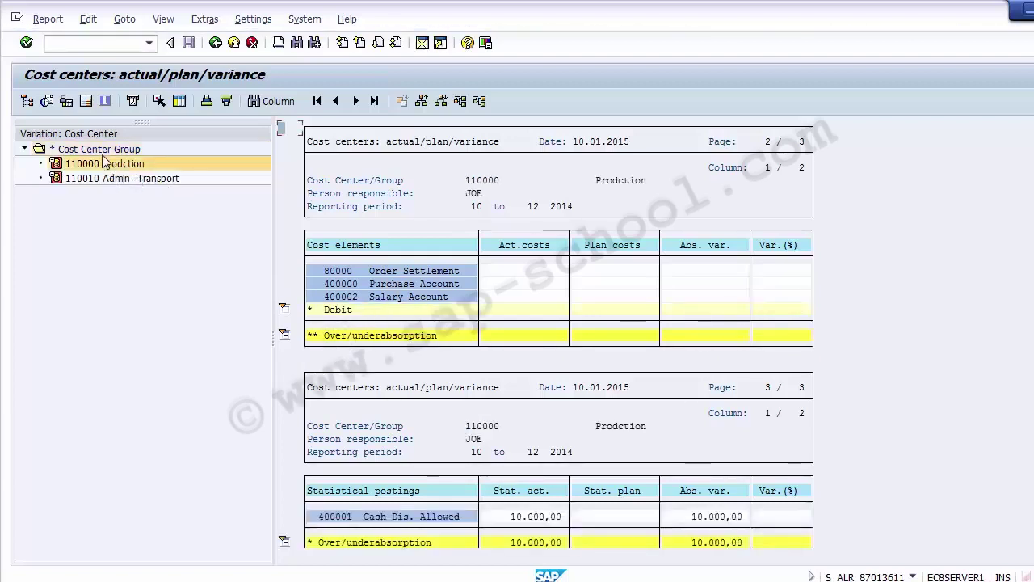
{"action": "left_click", "coordinate": [109, 178]}
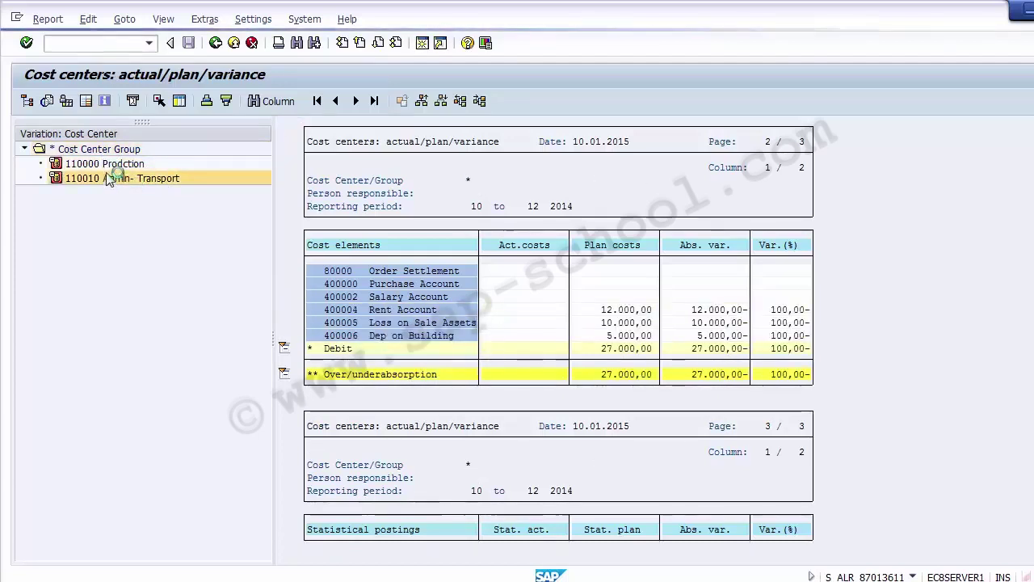
{"action": "left_click", "coordinate": [106, 167]}
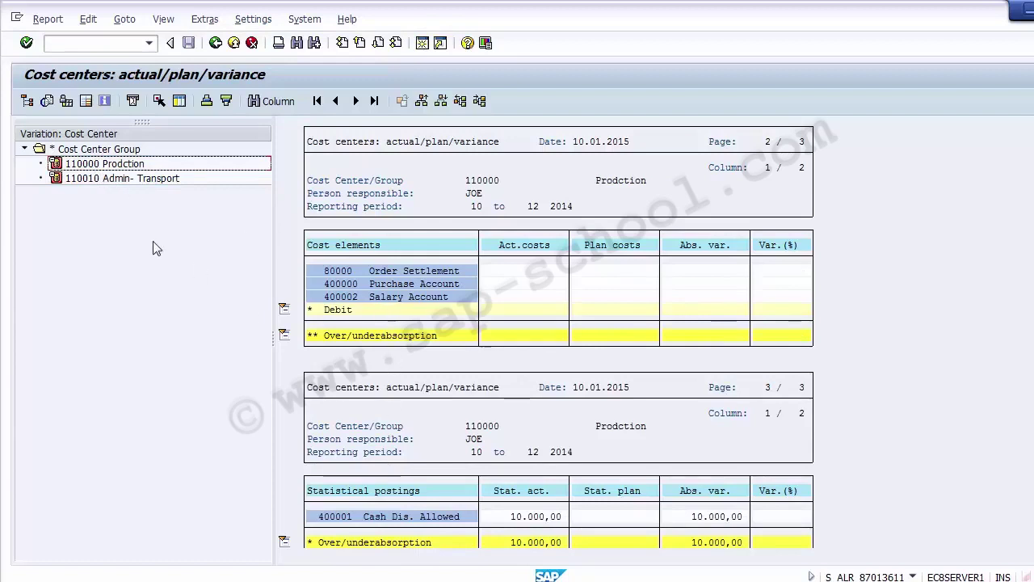
{"action": "left_click", "coordinate": [102, 165]}
{"action": "left_click", "coordinate": [102, 179]}
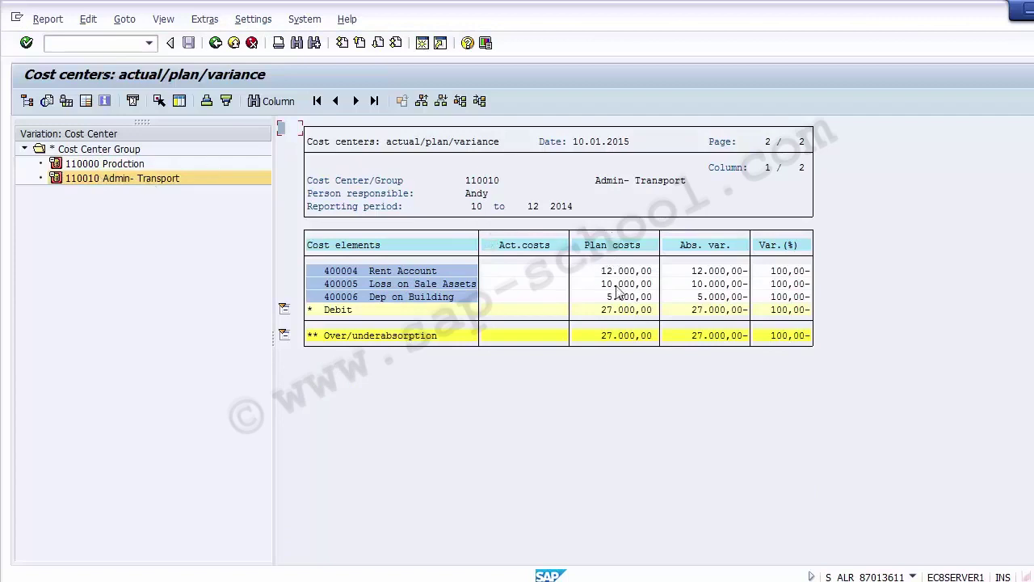
{"action": "left_click", "coordinate": [114, 164]}
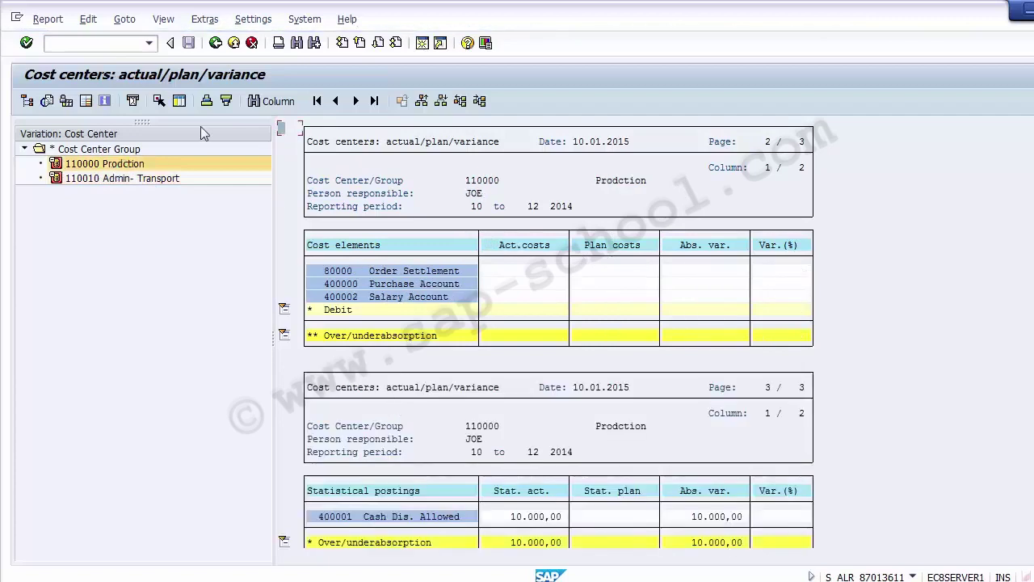
{"action": "left_click", "coordinate": [468, 182]}
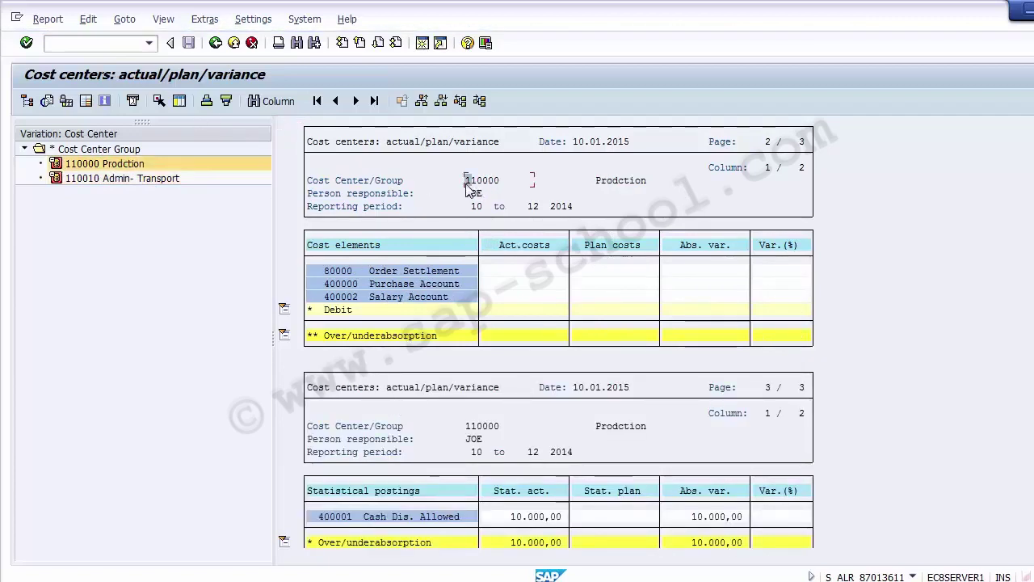
{"action": "left_click", "coordinate": [612, 183]}
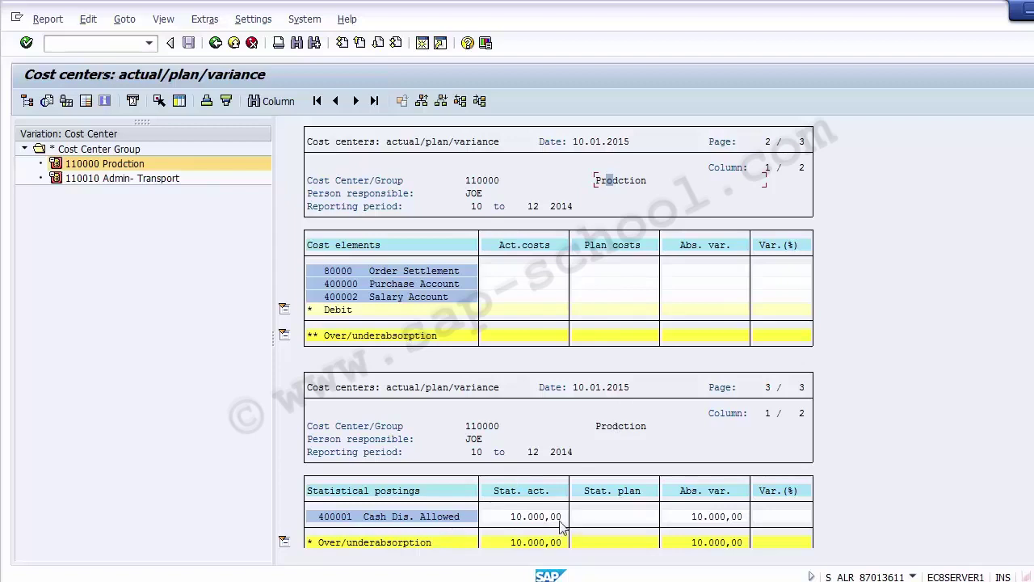
- Check the statistical actual posting for Cash Dis. Allowed on cost center 110000 and exit the actual/plan/variance report
{"action": "left_click", "coordinate": [536, 522]}
{"action": "scroll", "coordinate": [557, 339], "scroll_direction": "down", "scroll_amount": 1}
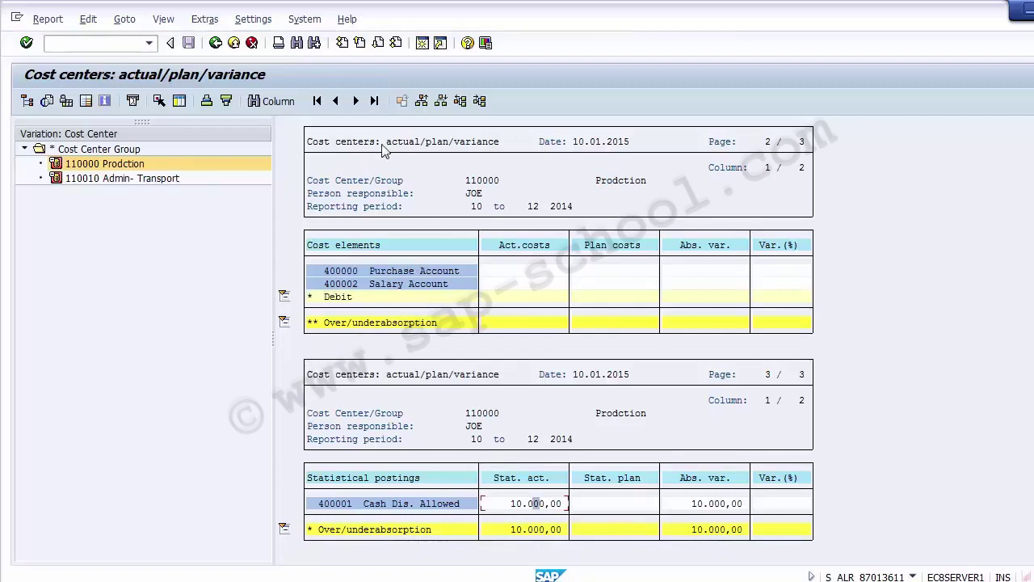
{"action": "left_click", "coordinate": [230, 42]}
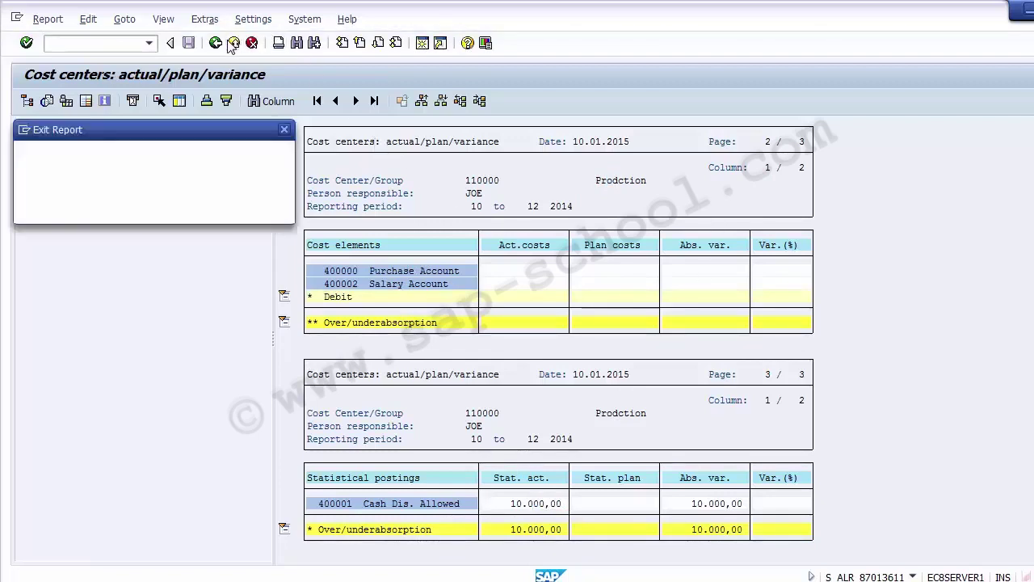
{"action": "left_click", "coordinate": [83, 210]}
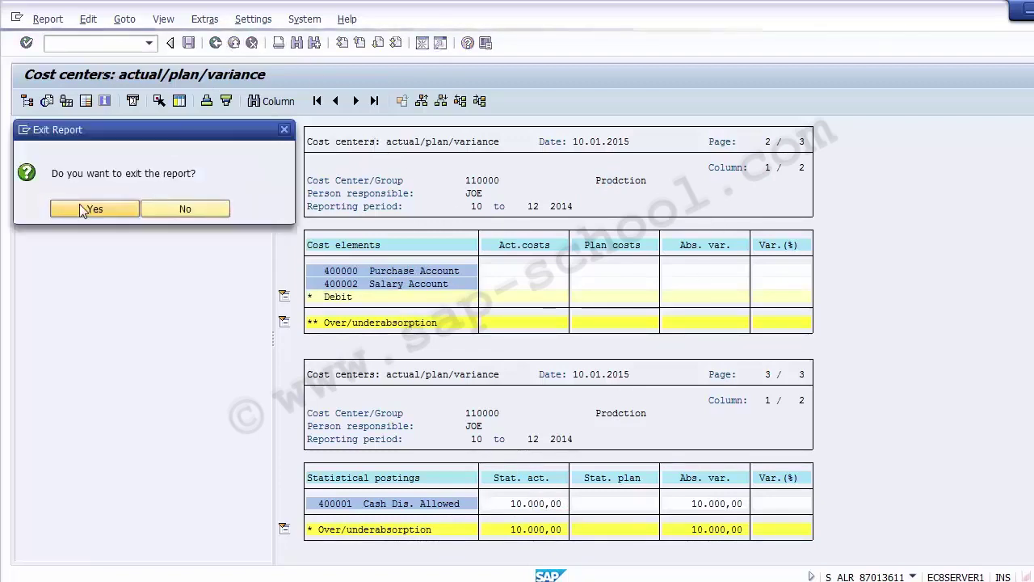
- Open report S_ALR_87013612, listed on the PowerPoint slide for actual/plan comparisons, and run it for all cost centers with the default selection
{"action": "left_click", "coordinate": [363, 580]}
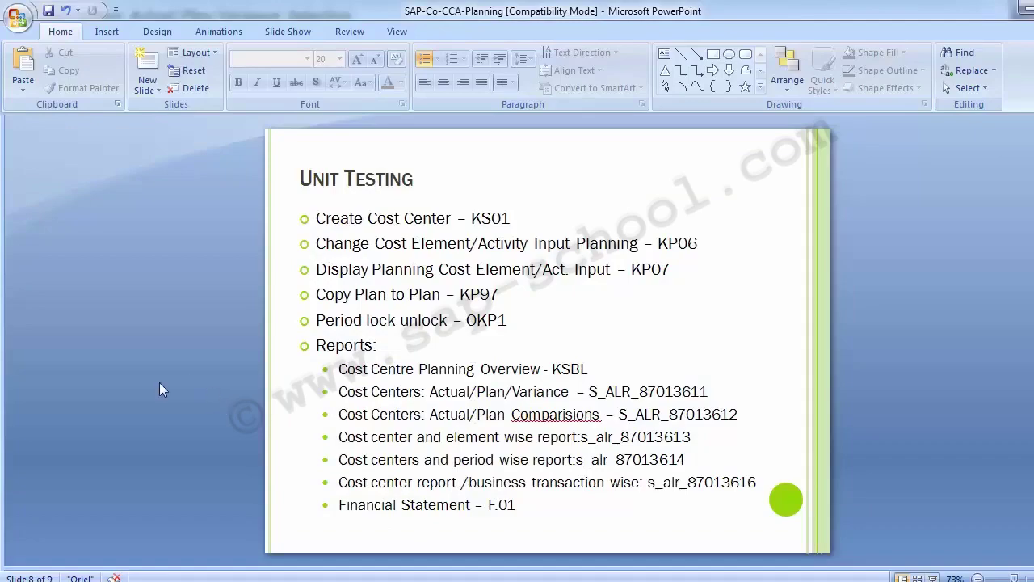
{"action": "key", "text": "alt+Tab"}
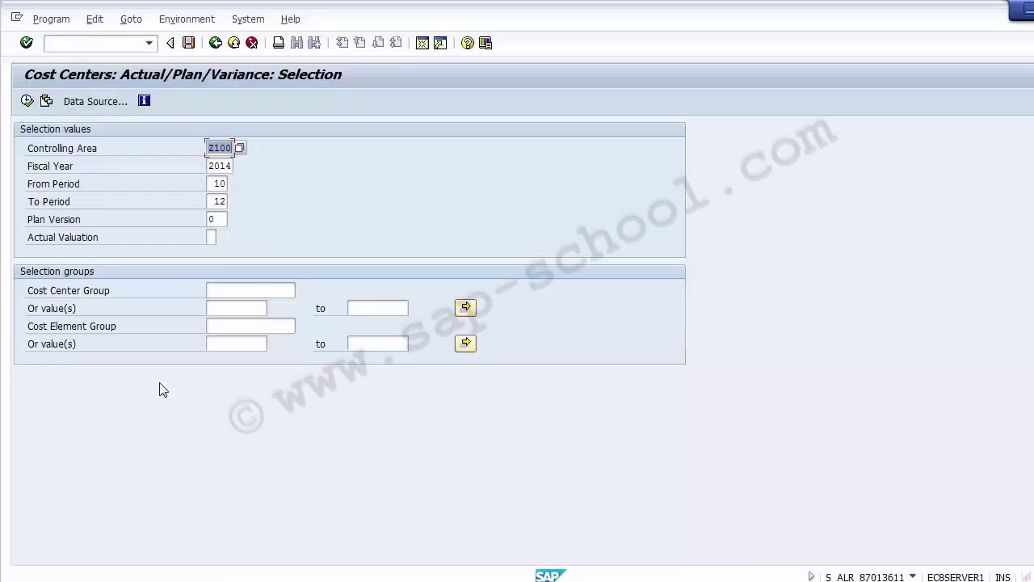
{"action": "left_click", "coordinate": [73, 42]}
{"action": "type", "text": "/n"}
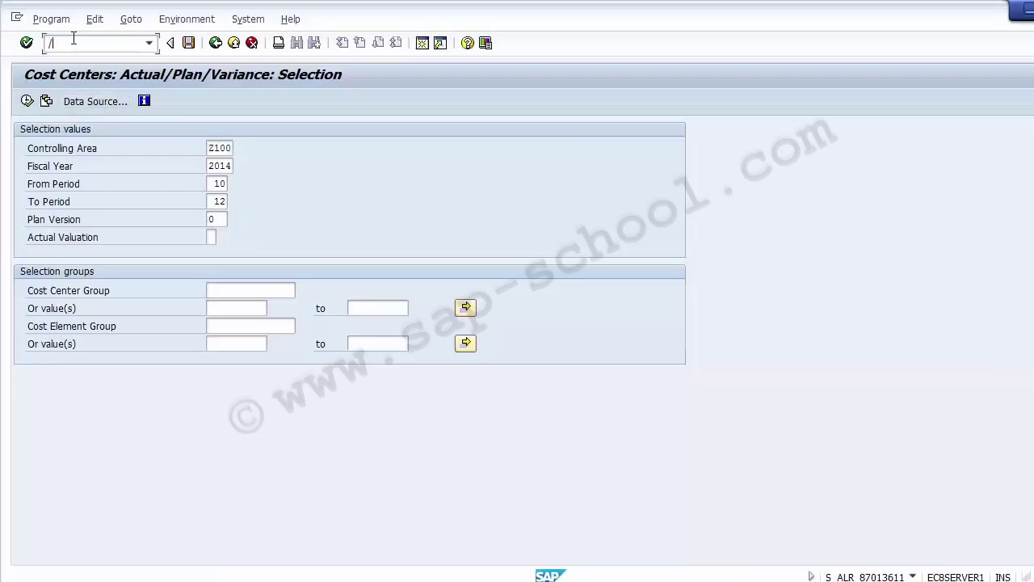
{"action": "key", "text": "Down"}
{"action": "key", "text": "Down"}
{"action": "key", "text": "Down"}
{"action": "key", "text": "Down"}
{"action": "key", "text": "Down"}
{"action": "key", "text": "Down"}
{"action": "key", "text": "Down"}
{"action": "key", "text": "Down"}
{"action": "key", "text": "Down"}
{"action": "key", "text": "Down"}
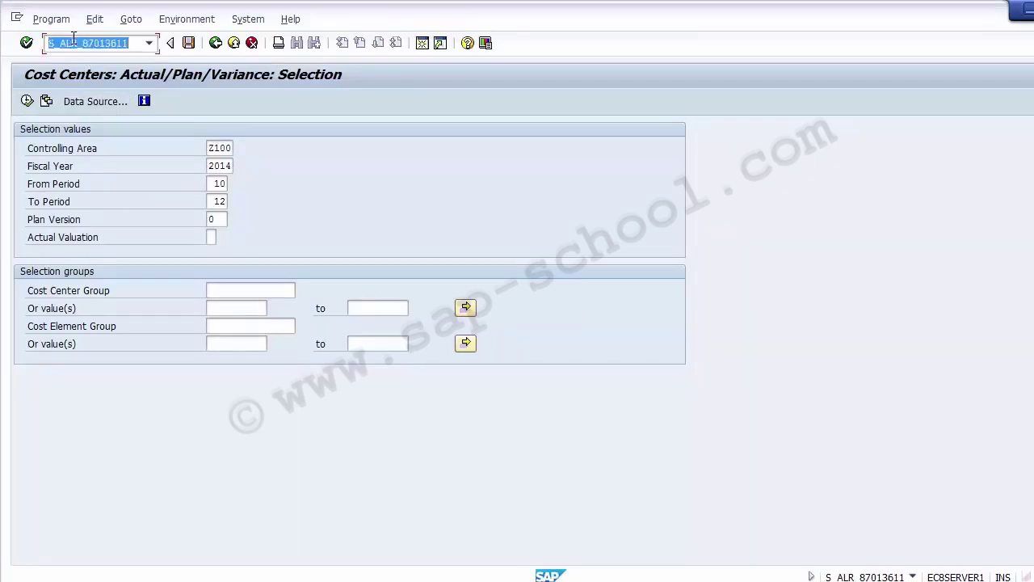
{"action": "key", "text": "Left"}
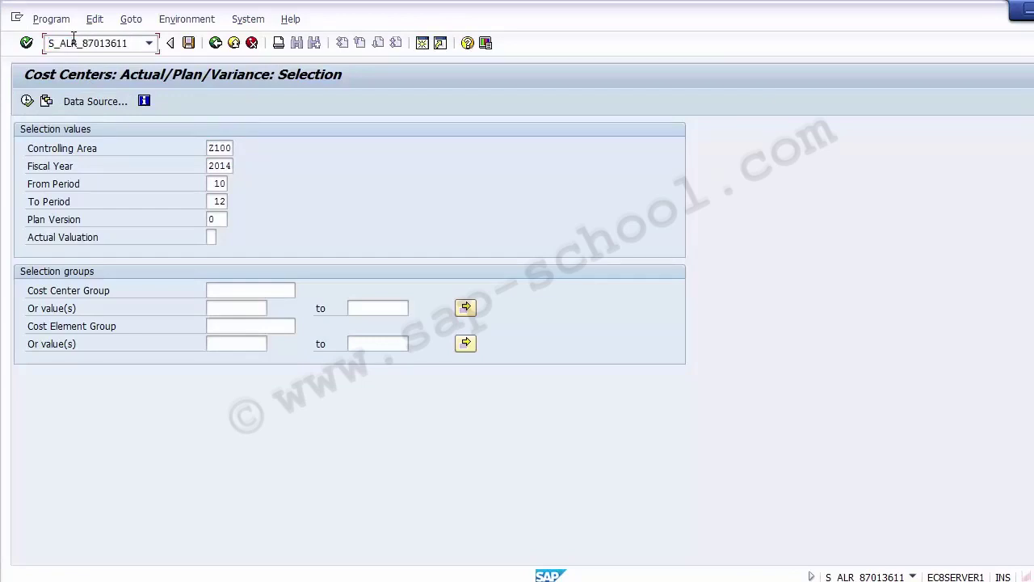
{"action": "key", "text": "Home"}
{"action": "type", "text": "/n"}
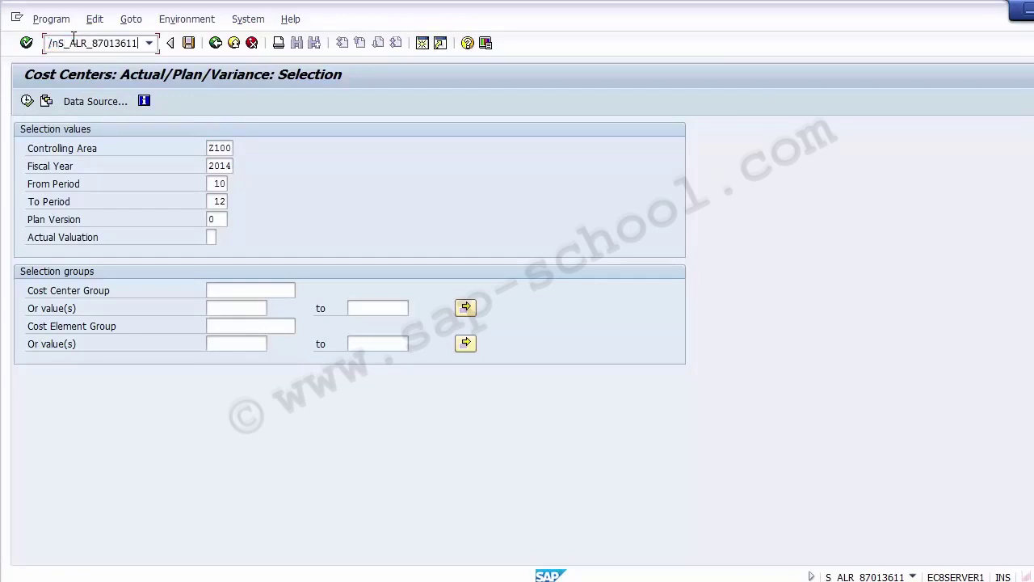
{"action": "type", "text": "2"}
{"action": "key", "text": "alt+Tab"}
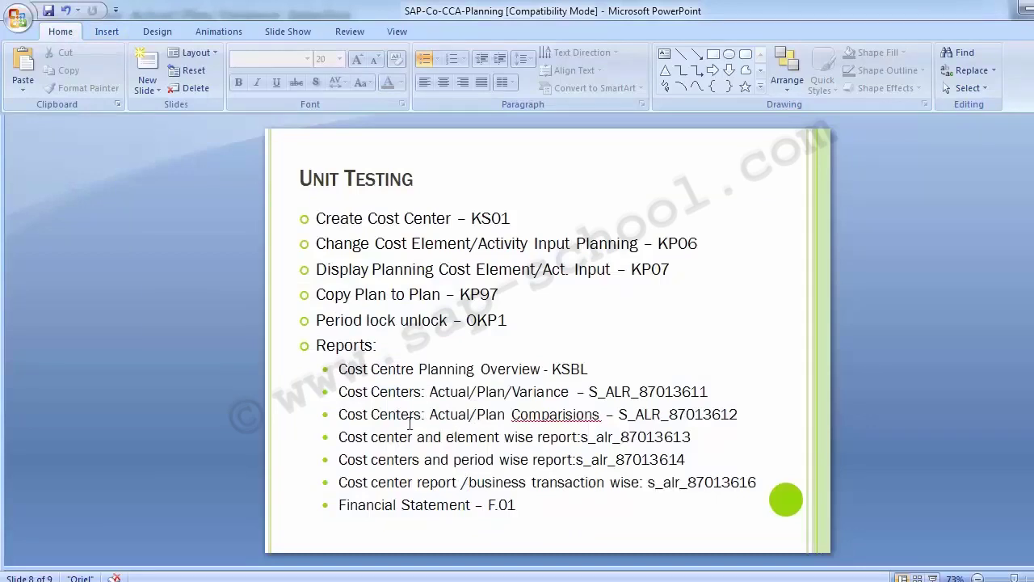
{"action": "key", "text": "alt+Tab"}
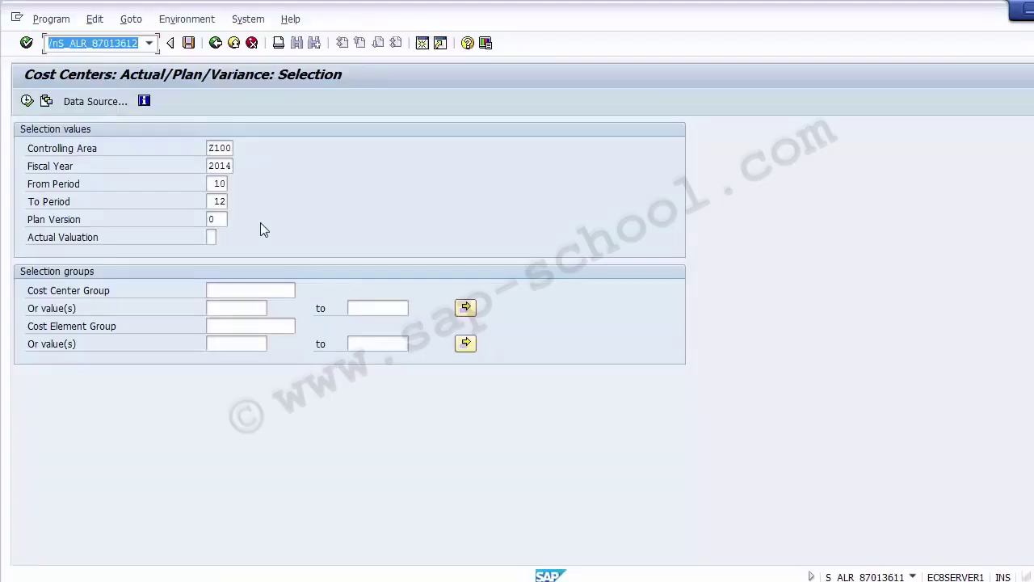
{"action": "key", "text": "Return"}
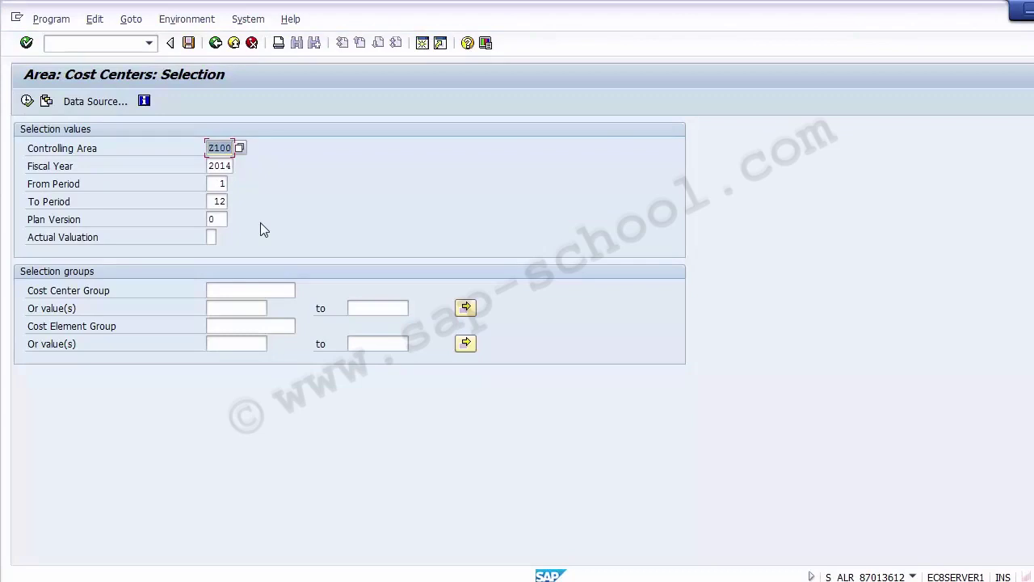
{"action": "left_click", "coordinate": [27, 101]}
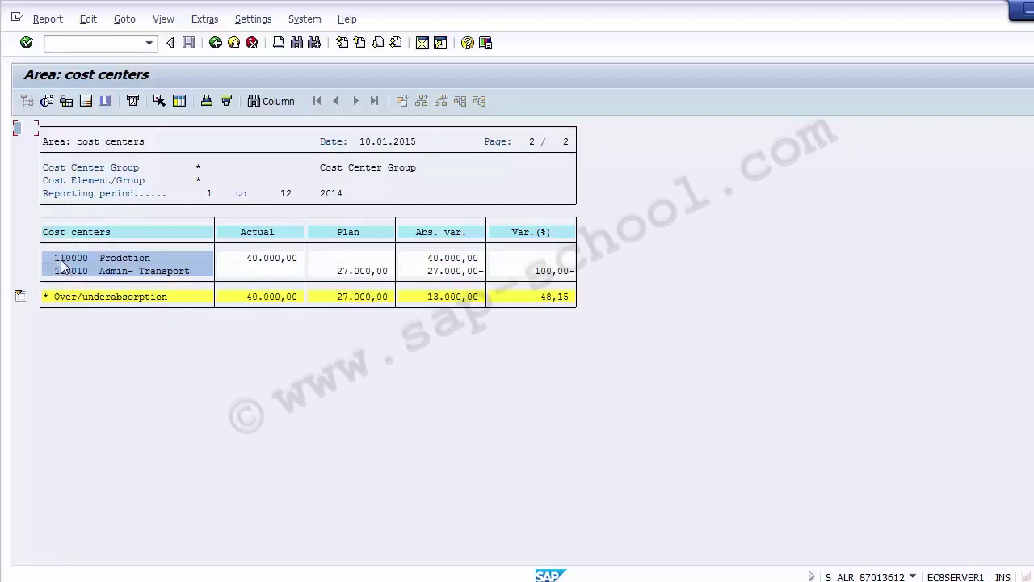
- Compare the actual and plan costs of cost centers 110000 Prodction and 110010 Admin- Transport
{"action": "left_click", "coordinate": [117, 260]}
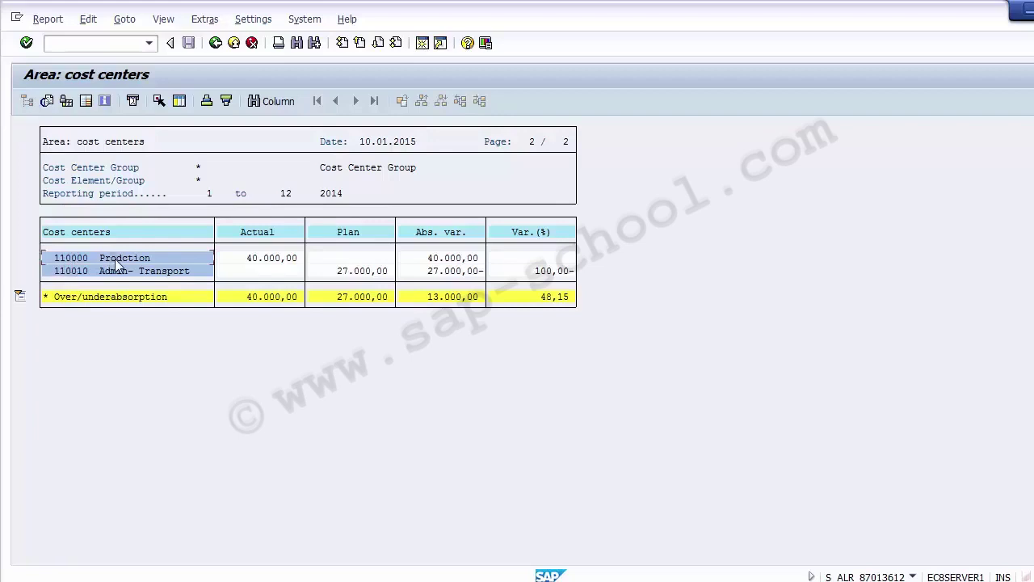
{"action": "left_click", "coordinate": [266, 260]}
{"action": "left_click", "coordinate": [361, 259]}
{"action": "left_click", "coordinate": [69, 275]}
{"action": "left_click", "coordinate": [251, 273]}
{"action": "left_click", "coordinate": [355, 275]}
- Examine the over/underabsorption totals for actual and plan costs and their absolute and percentage variances
{"action": "left_click", "coordinate": [252, 298]}
{"action": "left_click", "coordinate": [348, 299]}
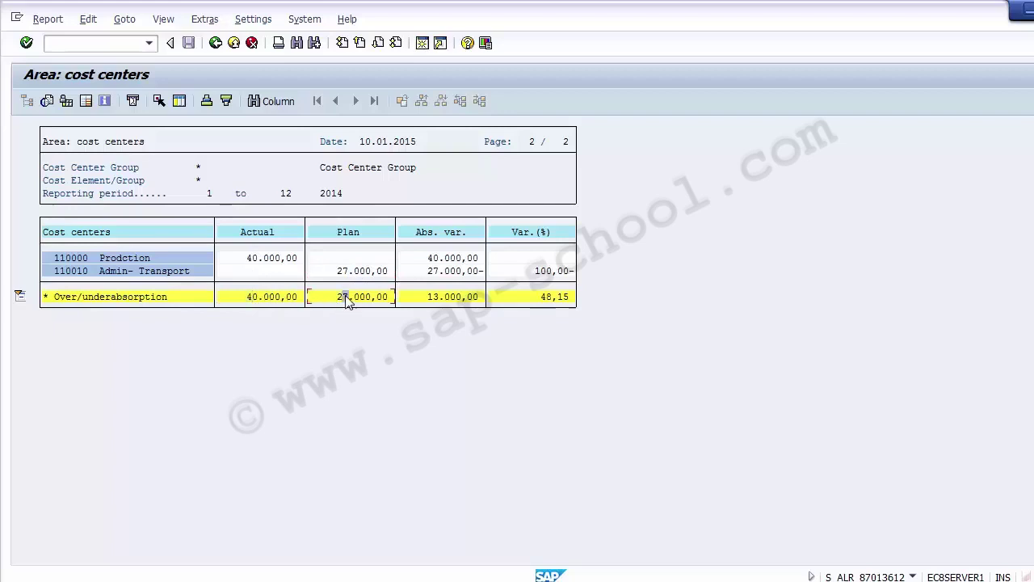
{"action": "left_click", "coordinate": [442, 299]}
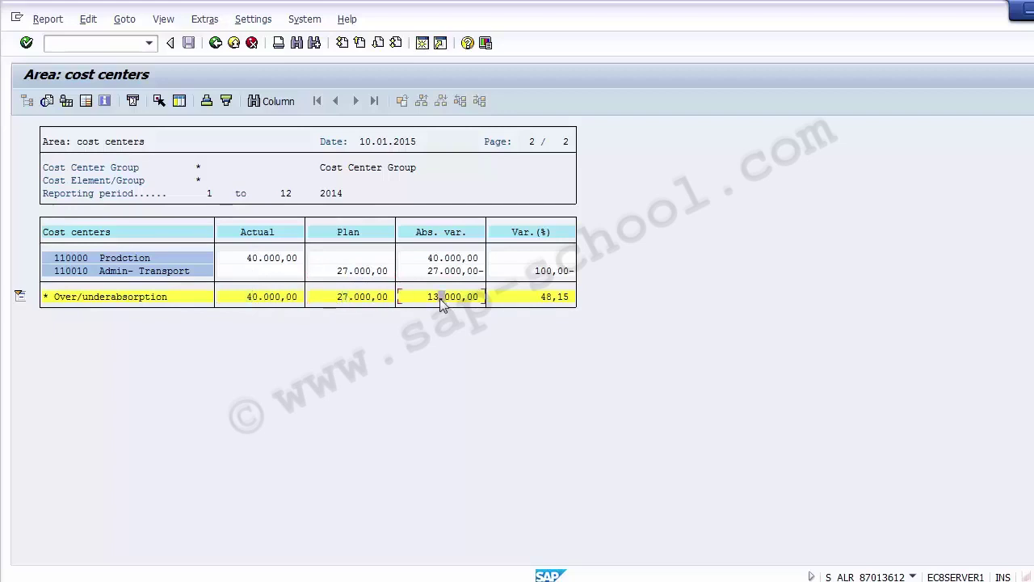
{"action": "left_click", "coordinate": [549, 299]}
{"action": "key", "text": "F3"}
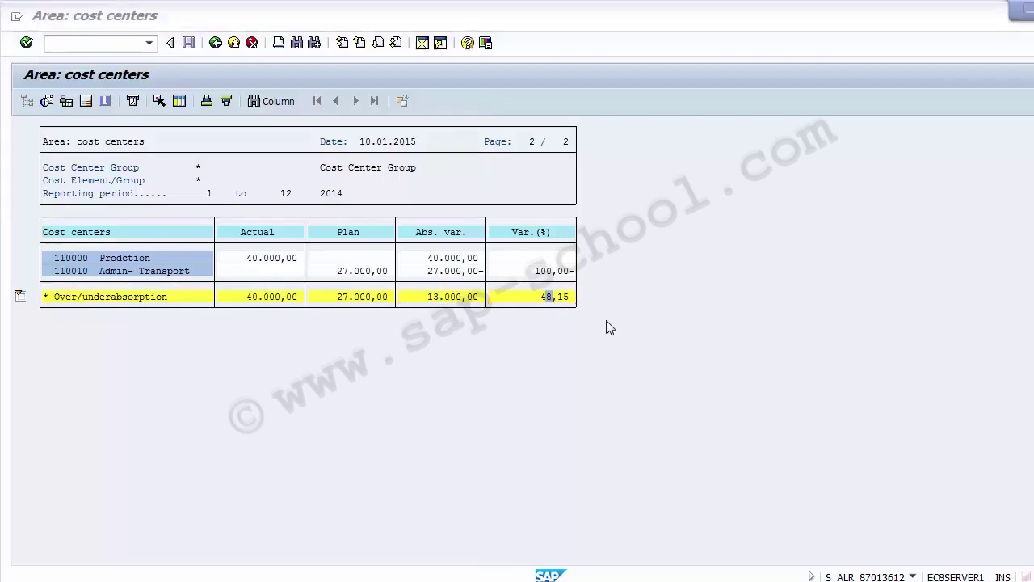
- Switch to the PowerPoint slide, look up the transaction code of the cost center and element wise report, and return to SAP
{"action": "key", "text": "alt+Tab"}
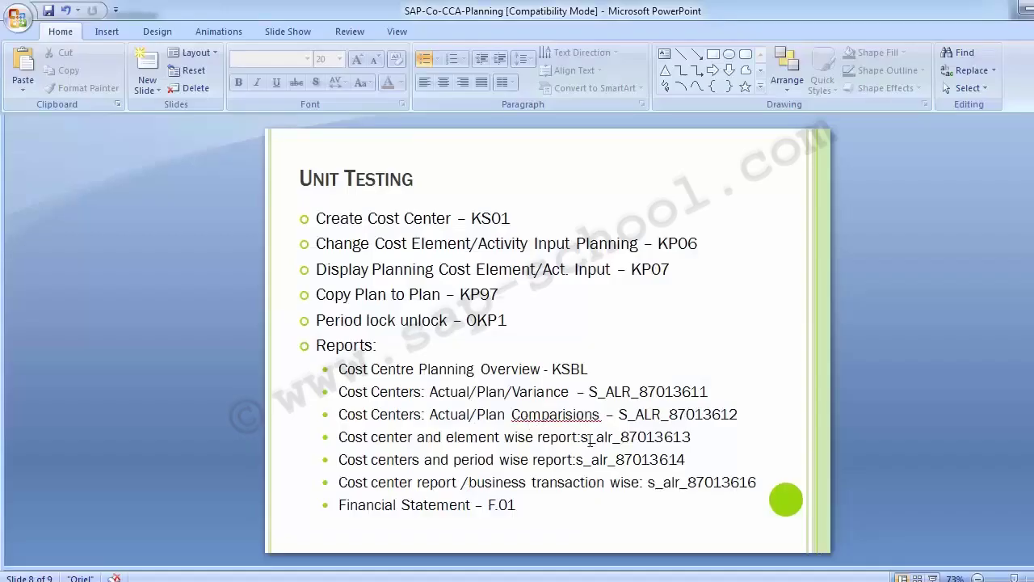
{"action": "left_click_drag", "start_coordinate": [580, 437], "coordinate": [677, 437]}
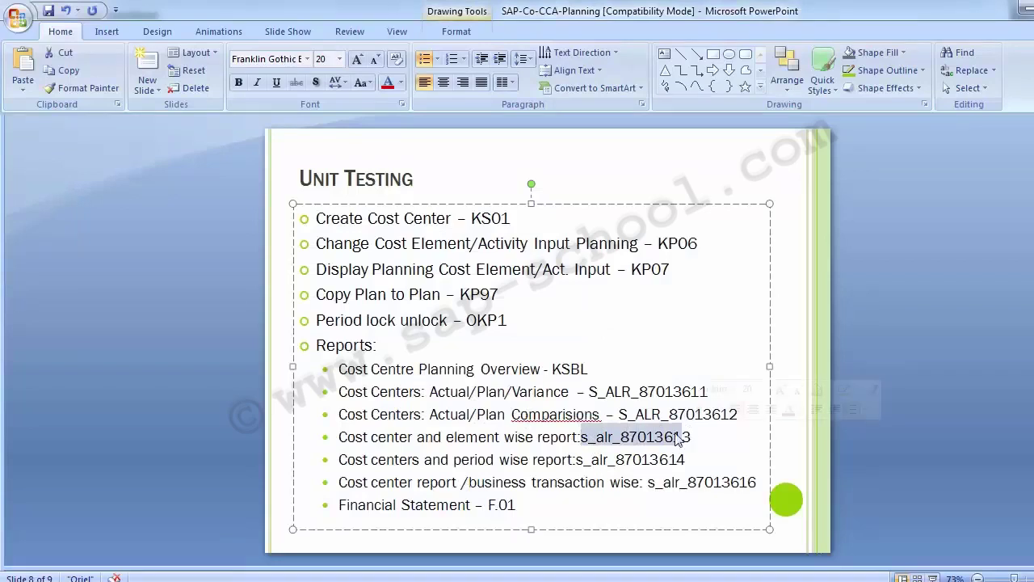
{"action": "left_click", "coordinate": [373, 437]}
{"action": "left_click", "coordinate": [480, 437]}
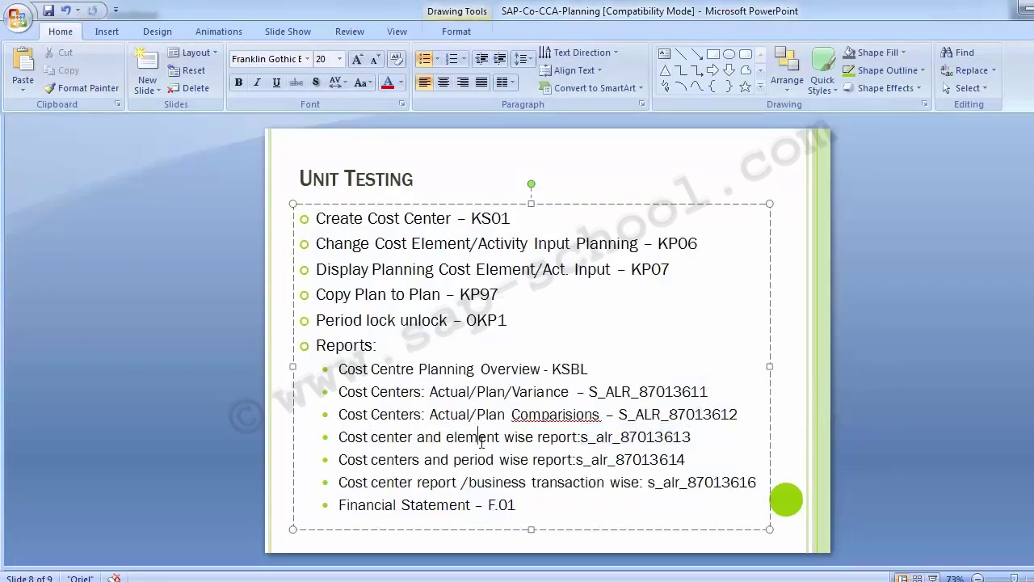
{"action": "key", "text": "alt+Tab"}
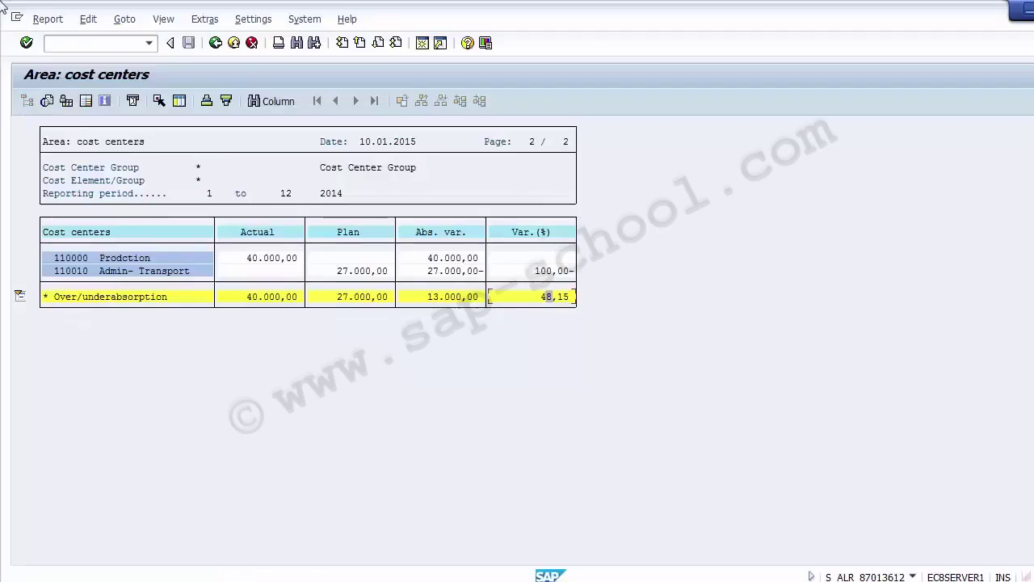
- Open report S_ALR_87013613 and run it for all cost centers and cost elements with the default selection
{"action": "left_click", "coordinate": [62, 45]}
{"action": "key", "text": "Down"}
{"action": "left_click", "coordinate": [62, 44]}
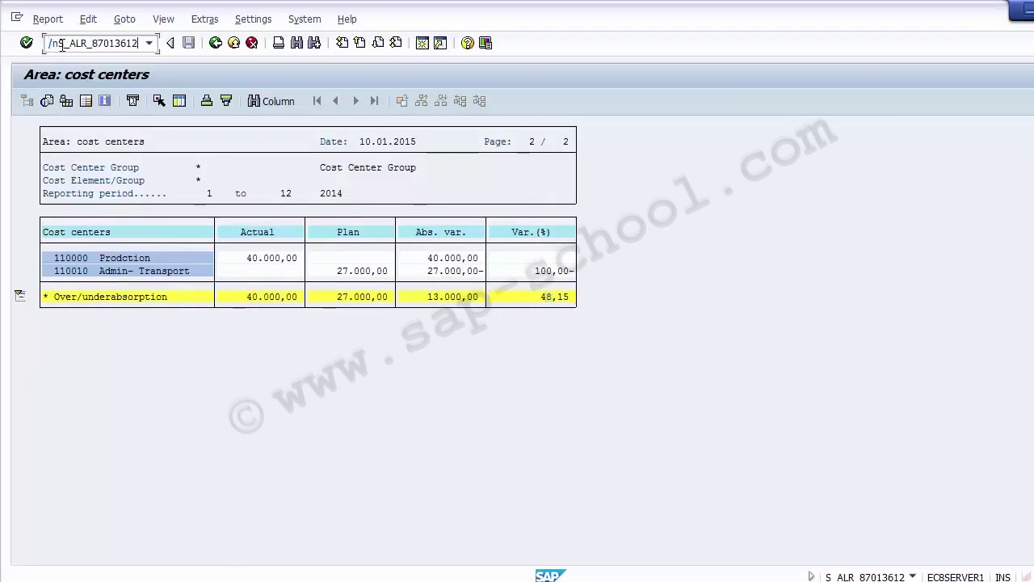
{"action": "key", "text": "BackSpace"}
{"action": "type", "text": "3"}
{"action": "left_click_drag", "start_coordinate": [108, 44], "coordinate": [141, 43]}
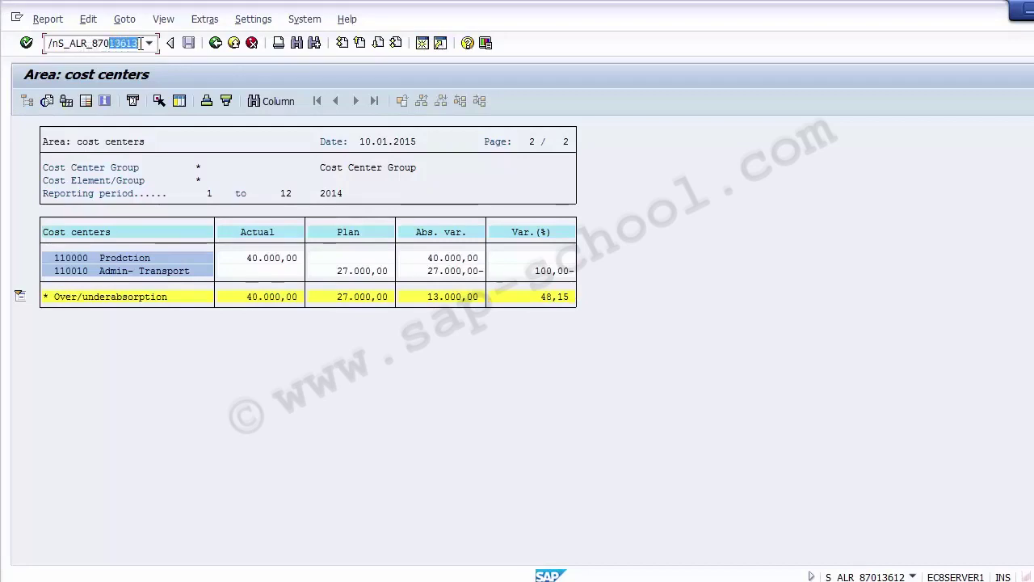
{"action": "left_click", "coordinate": [140, 43]}
{"action": "key", "text": "Return"}
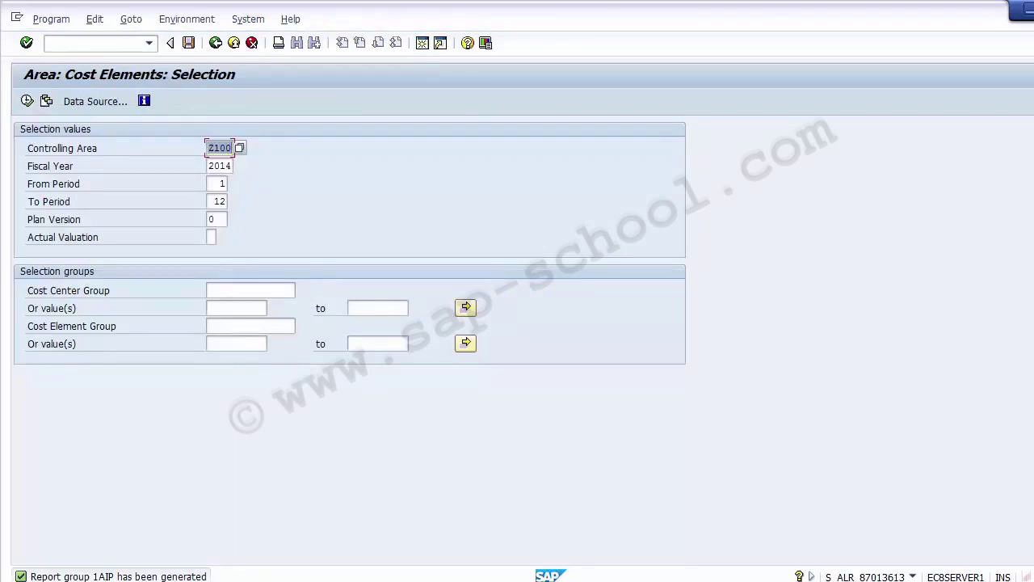
{"action": "left_click", "coordinate": [26, 101]}
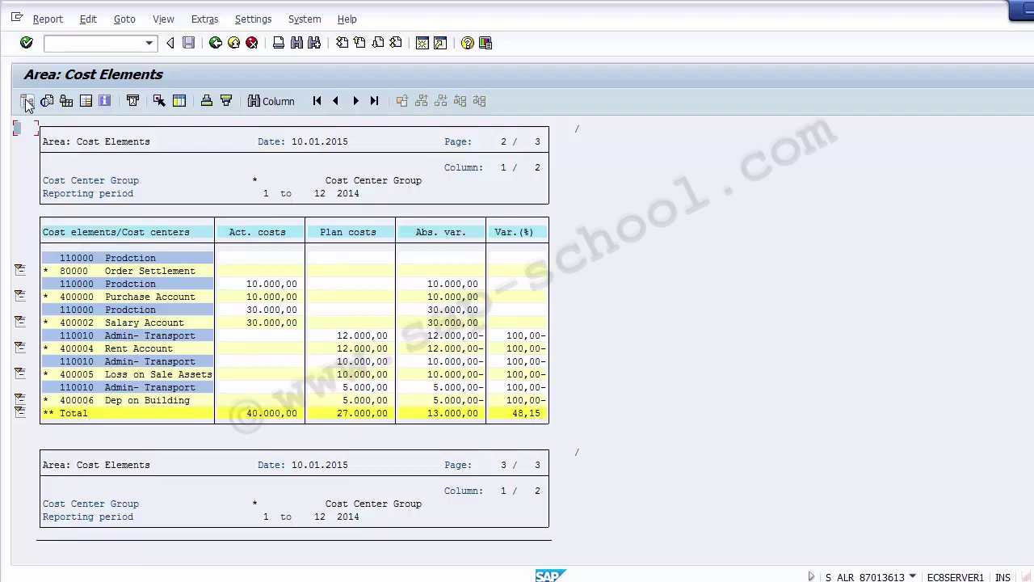
- Examine how the purchase, salary, rent and loss on sale cost elements are assigned to cost centers 110000 and 110010
{"action": "left_click", "coordinate": [77, 283]}
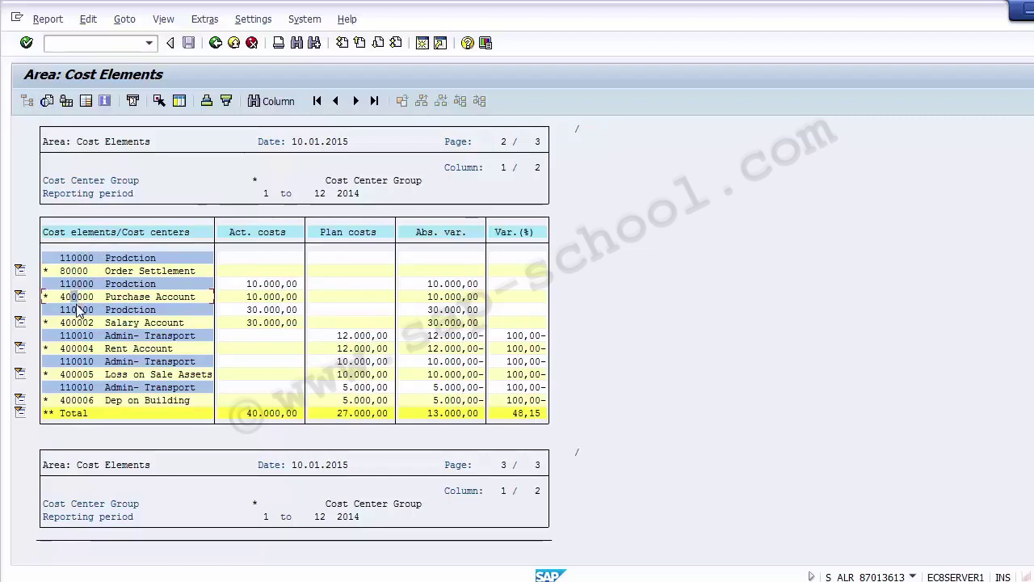
{"action": "left_click", "coordinate": [79, 310]}
{"action": "left_click", "coordinate": [78, 322]}
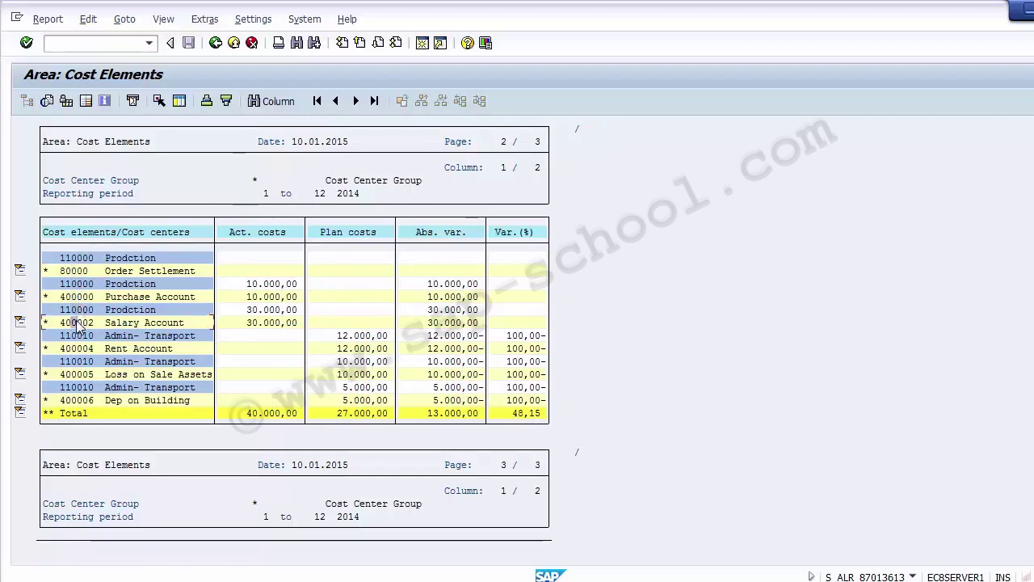
{"action": "left_click", "coordinate": [120, 337]}
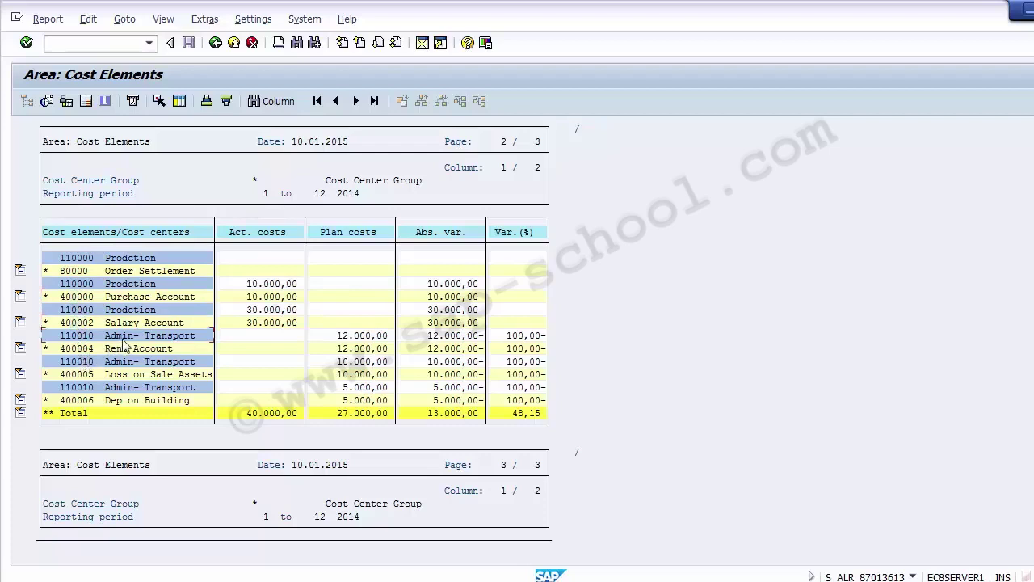
{"action": "left_click", "coordinate": [77, 350]}
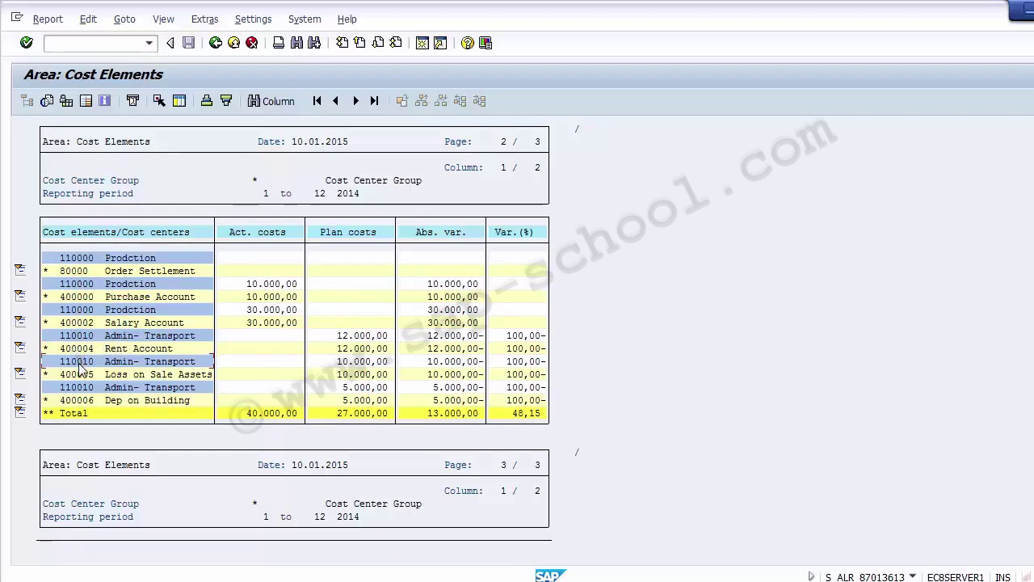
{"action": "left_click", "coordinate": [80, 376]}
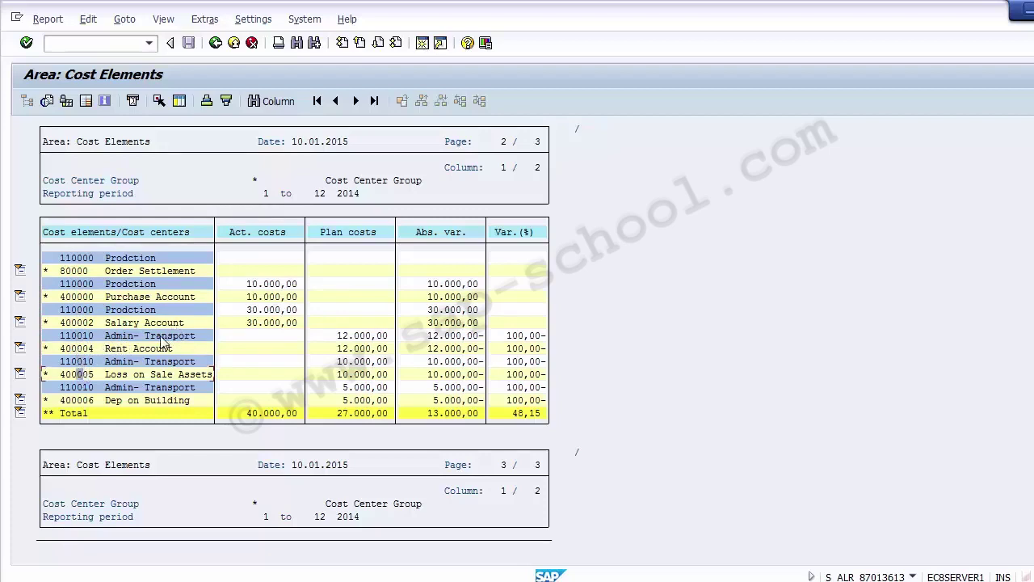
- Examine the actual costs of cost center 110000 under the Purchase Account and Salary Account cost elements
{"action": "left_click", "coordinate": [159, 286]}
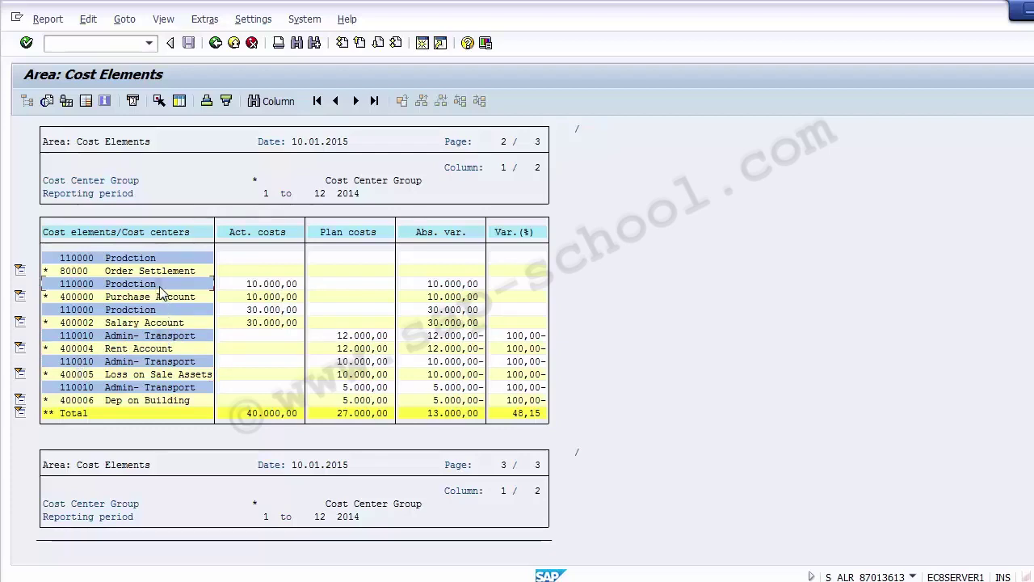
{"action": "left_click", "coordinate": [251, 287]}
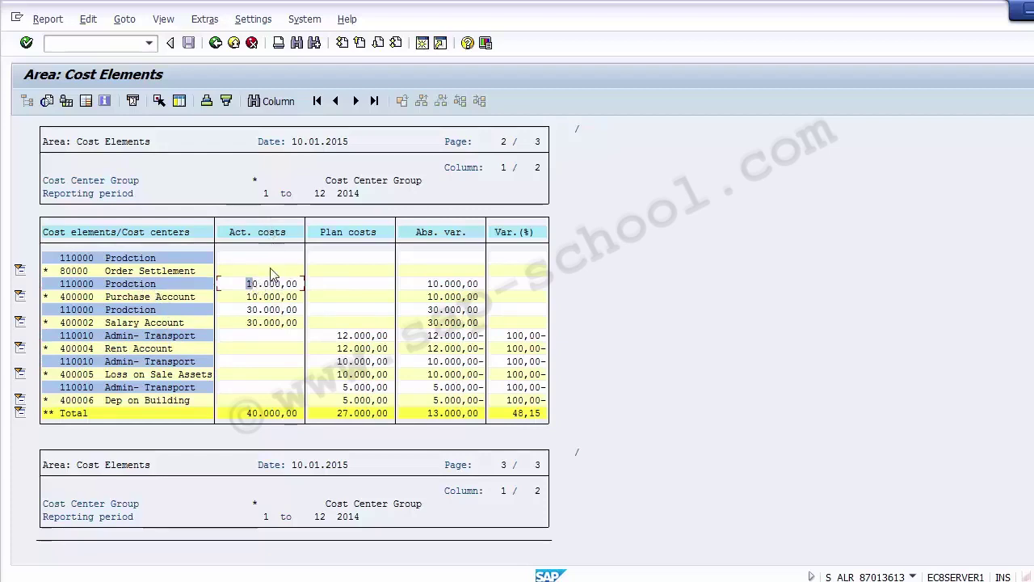
{"action": "left_click", "coordinate": [150, 298]}
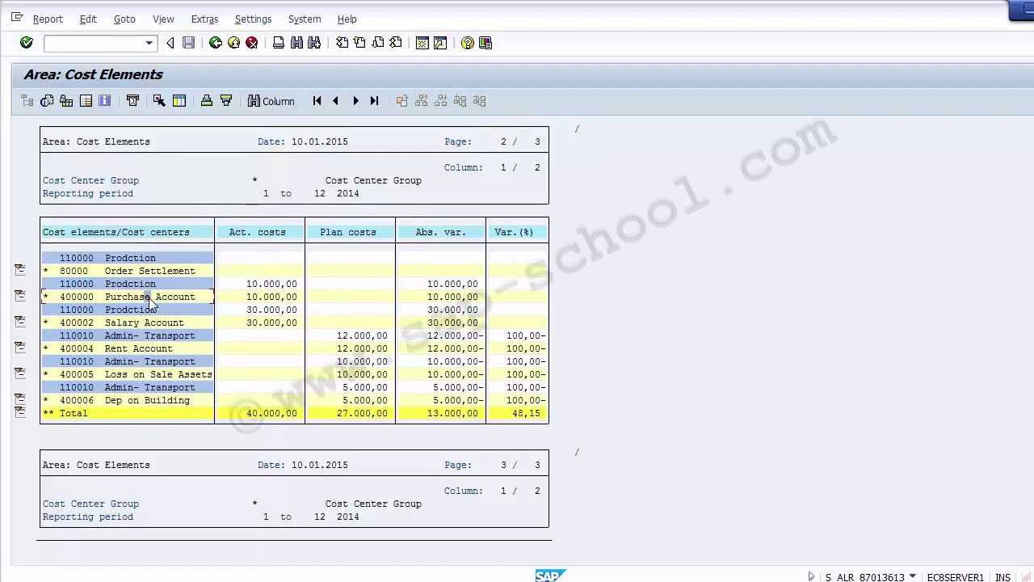
{"action": "left_click", "coordinate": [252, 297]}
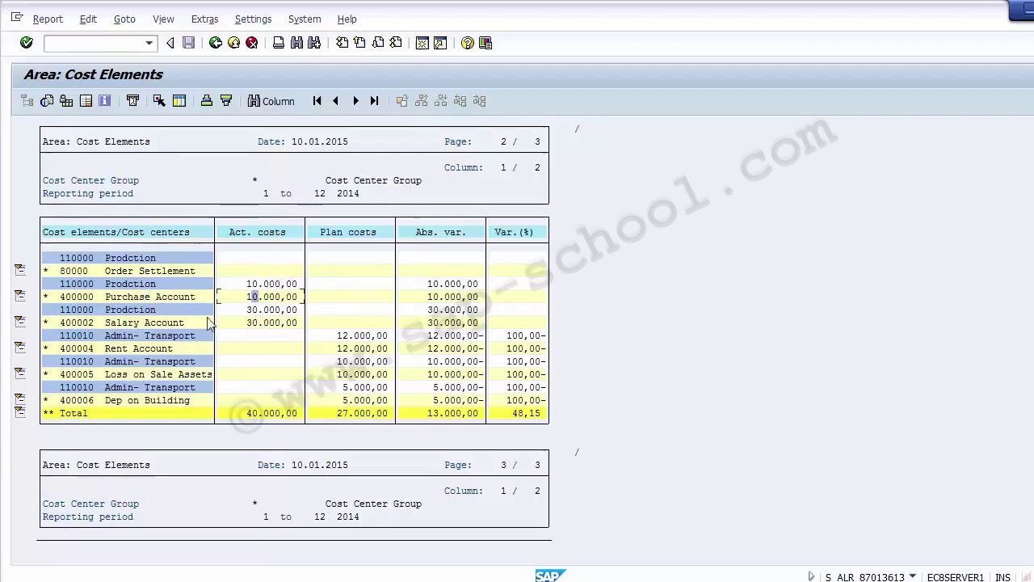
{"action": "left_click", "coordinate": [176, 309]}
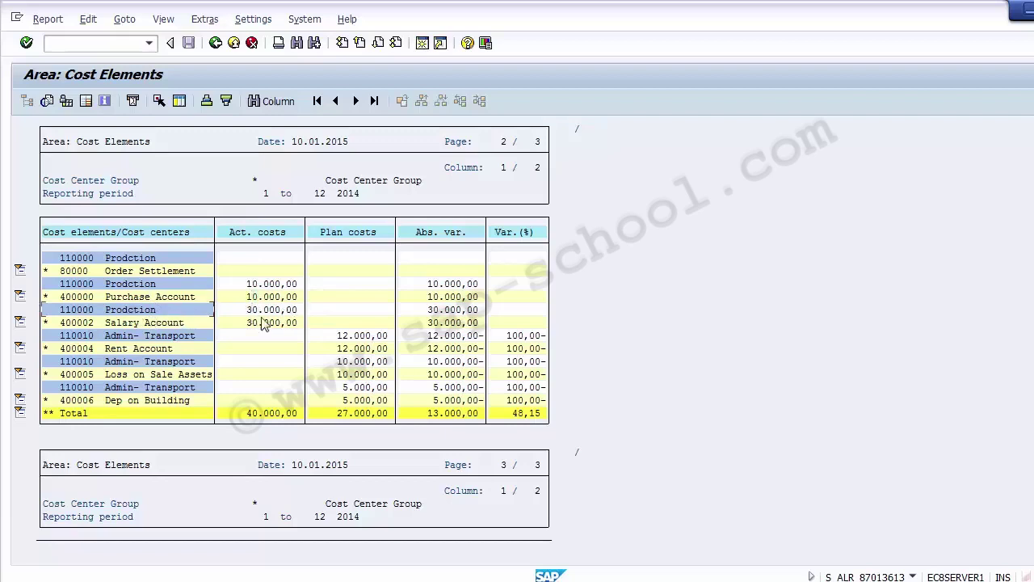
{"action": "left_click", "coordinate": [136, 324]}
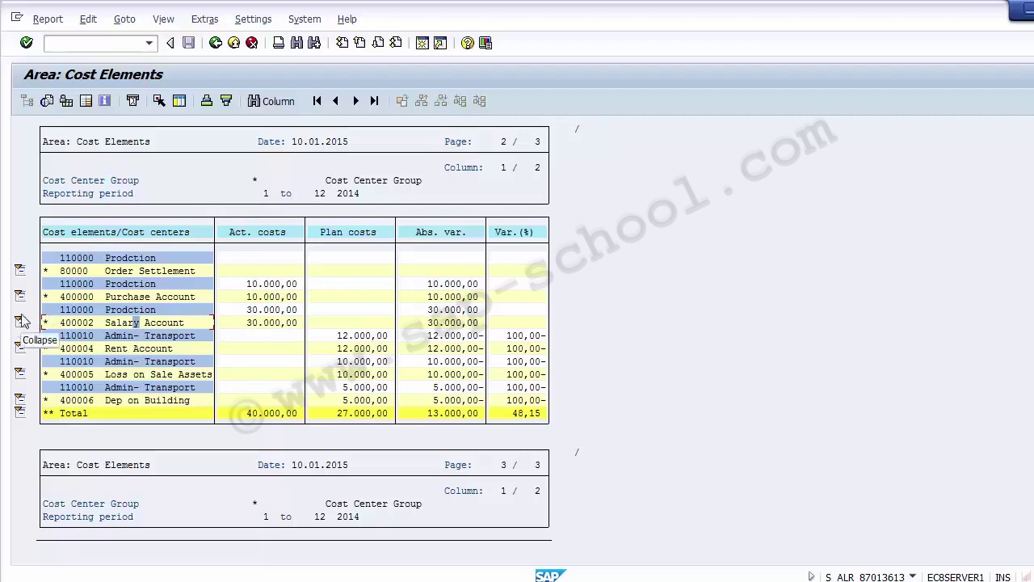
- Collapse the cost center rows under every cost element so only the element subtotals and the grand total are listed
{"action": "left_click", "coordinate": [19, 272]}
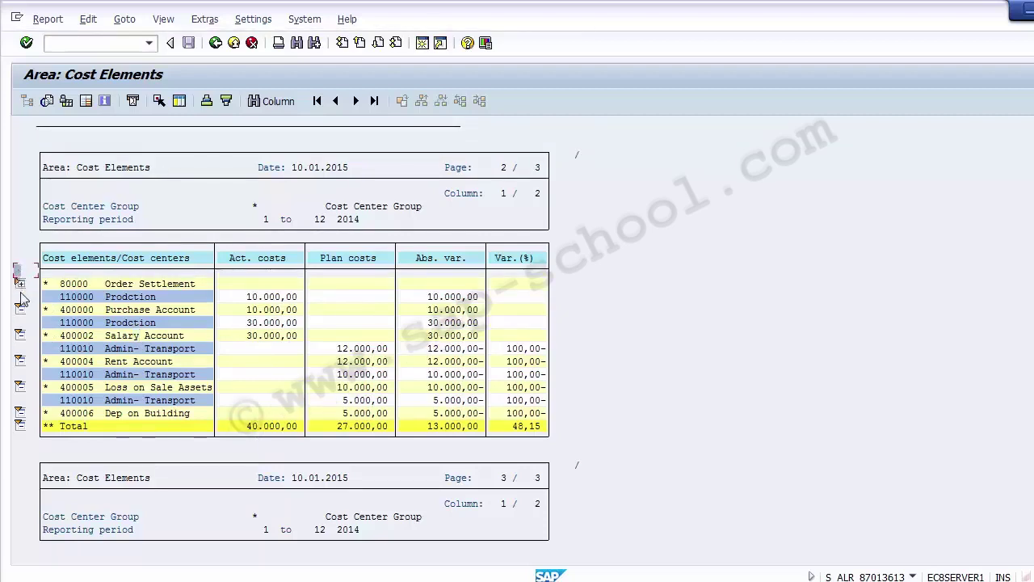
{"action": "left_click", "coordinate": [20, 306]}
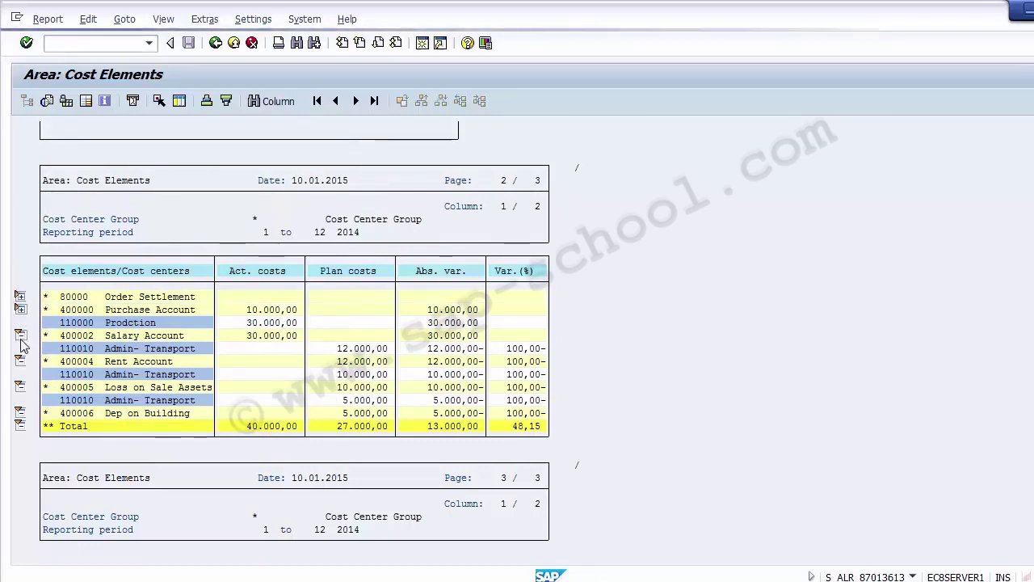
{"action": "left_click", "coordinate": [21, 337]}
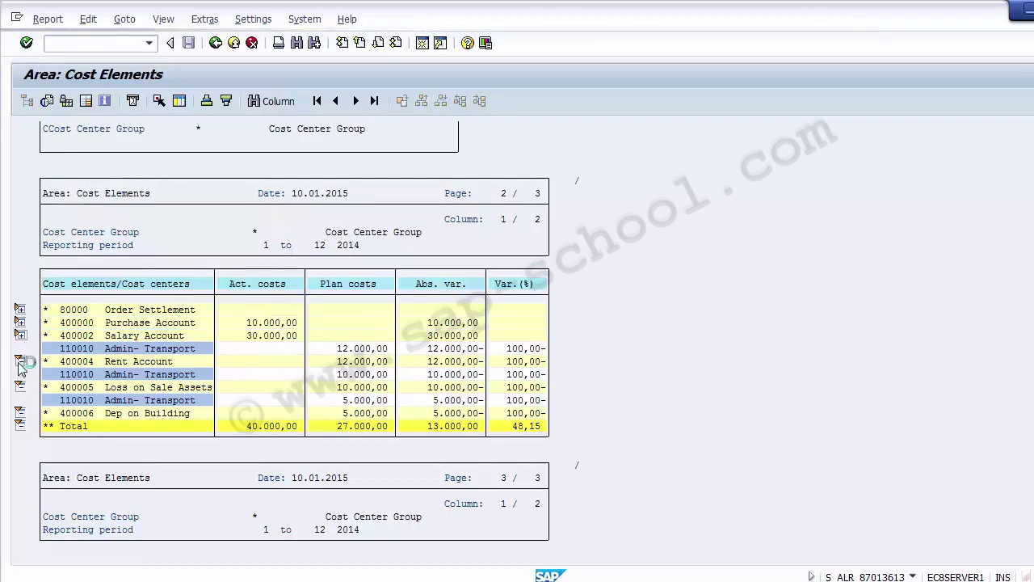
{"action": "left_click", "coordinate": [20, 363]}
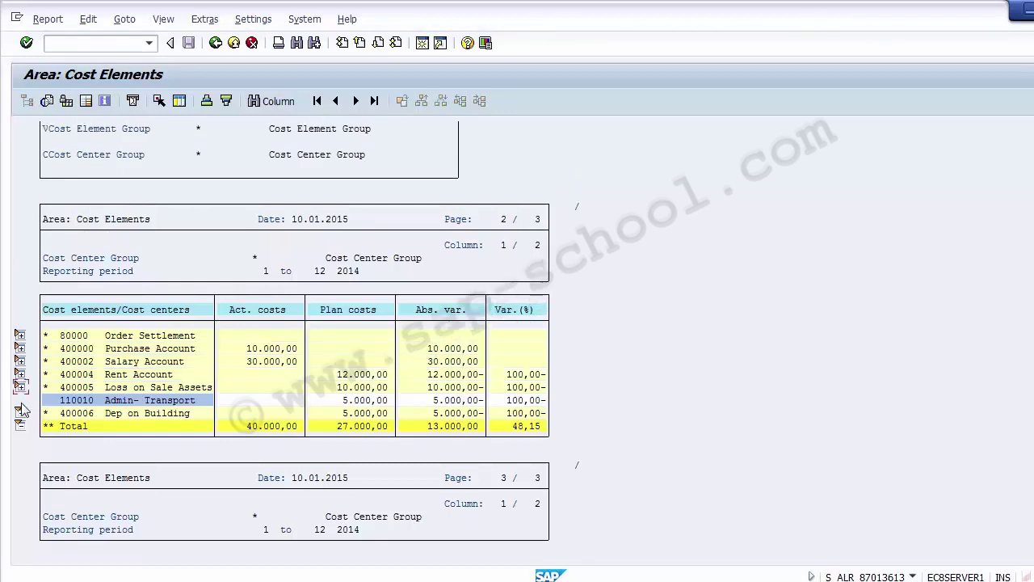
{"action": "left_click", "coordinate": [21, 413]}
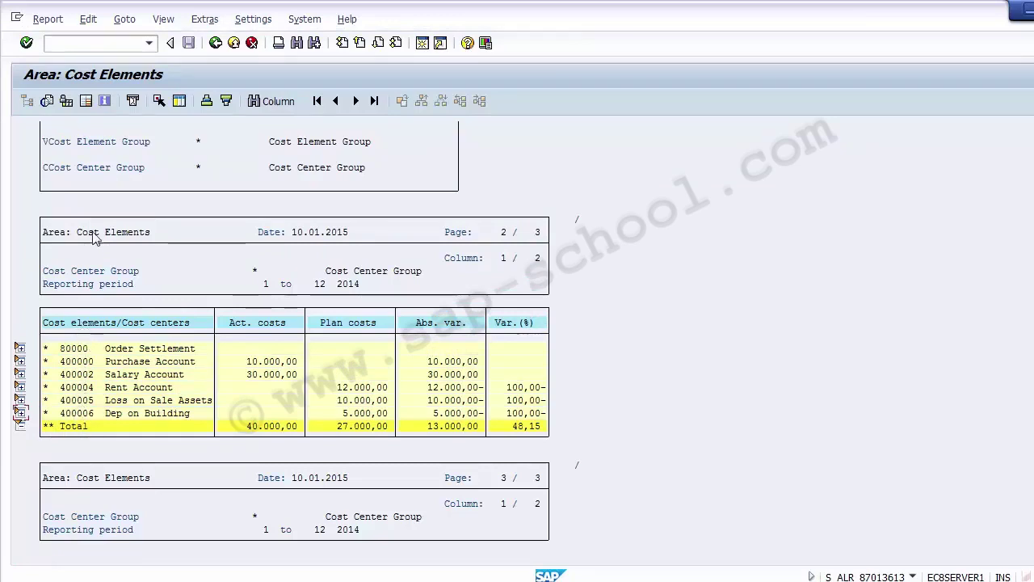
{"action": "left_click", "coordinate": [19, 348]}
{"action": "left_click", "coordinate": [20, 350]}
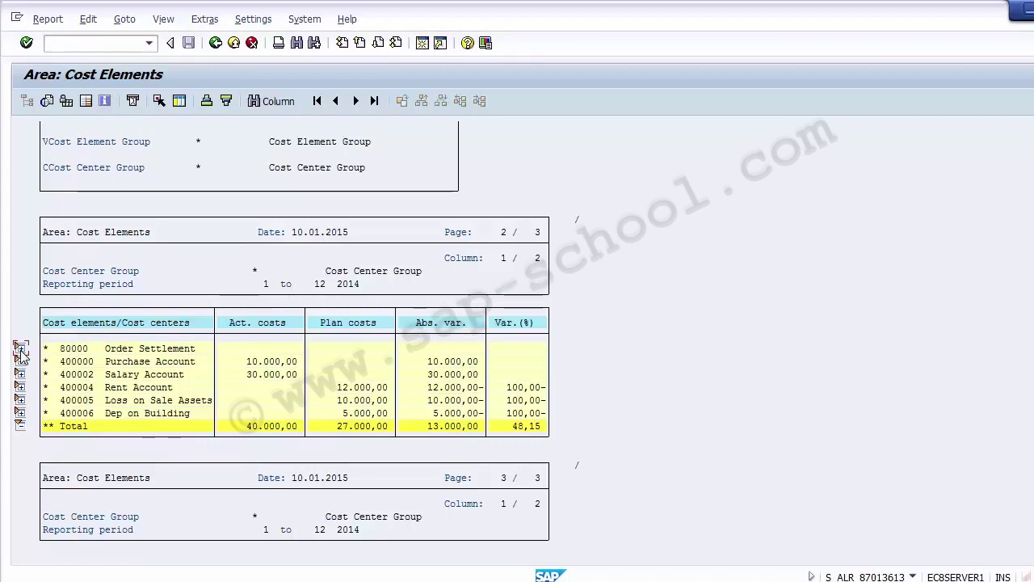
- Exit the cost elements report and open transaction S_ALR_87013614
{"action": "left_click", "coordinate": [234, 45]}
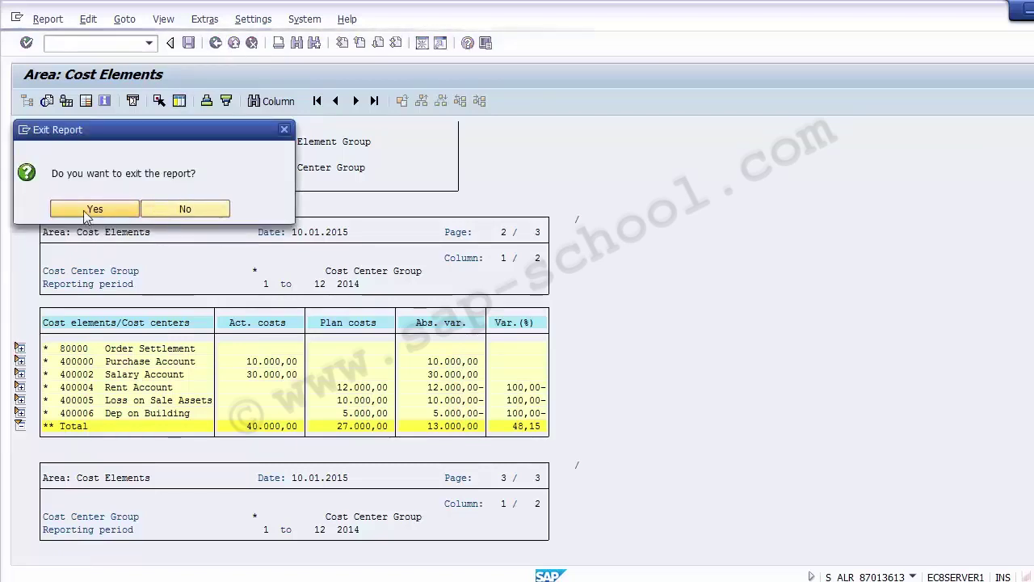
{"action": "key", "text": "Return"}
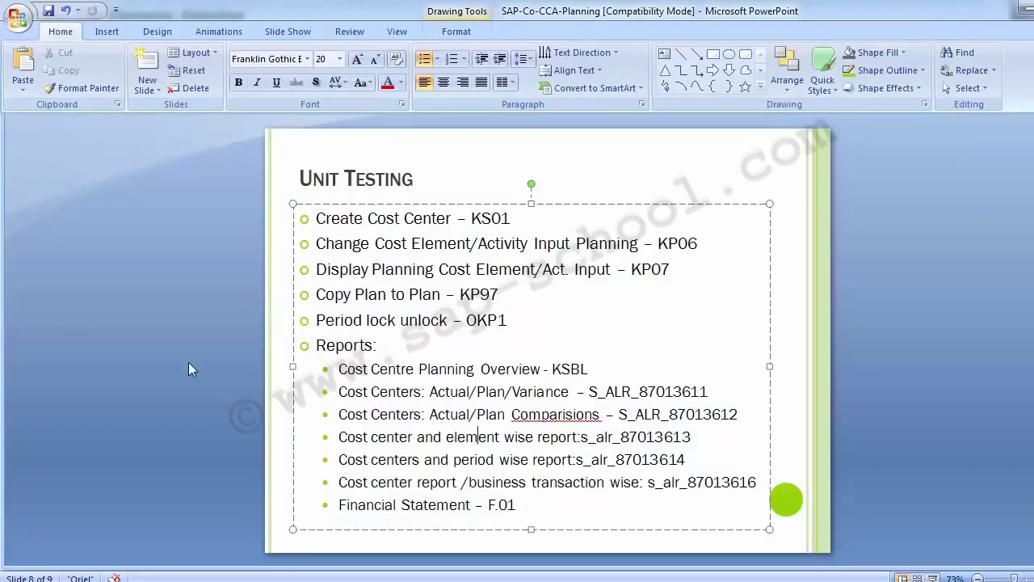
{"action": "key", "text": "alt+Tab"}
{"action": "left_click", "coordinate": [107, 49]}
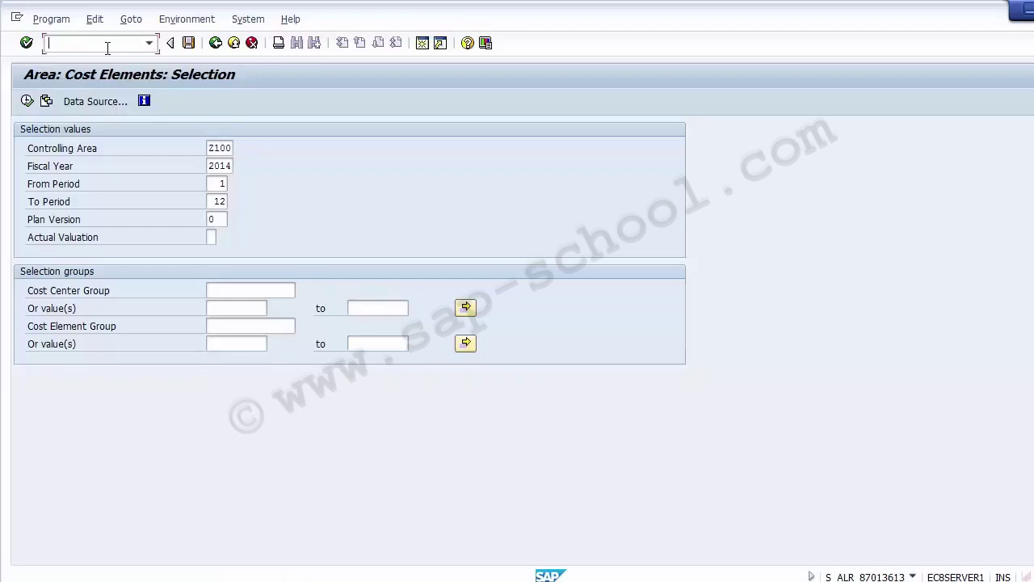
{"action": "key", "text": "Down"}
{"action": "key", "text": "Right"}
{"action": "key", "text": "BackSpace"}
{"action": "type", "text": "4"}
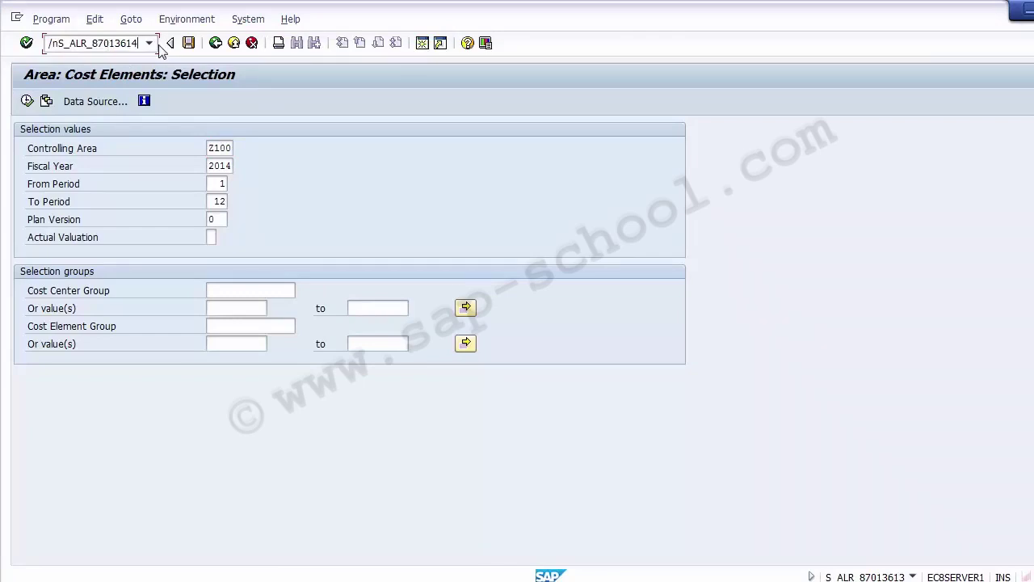
{"action": "key", "text": "Return"}
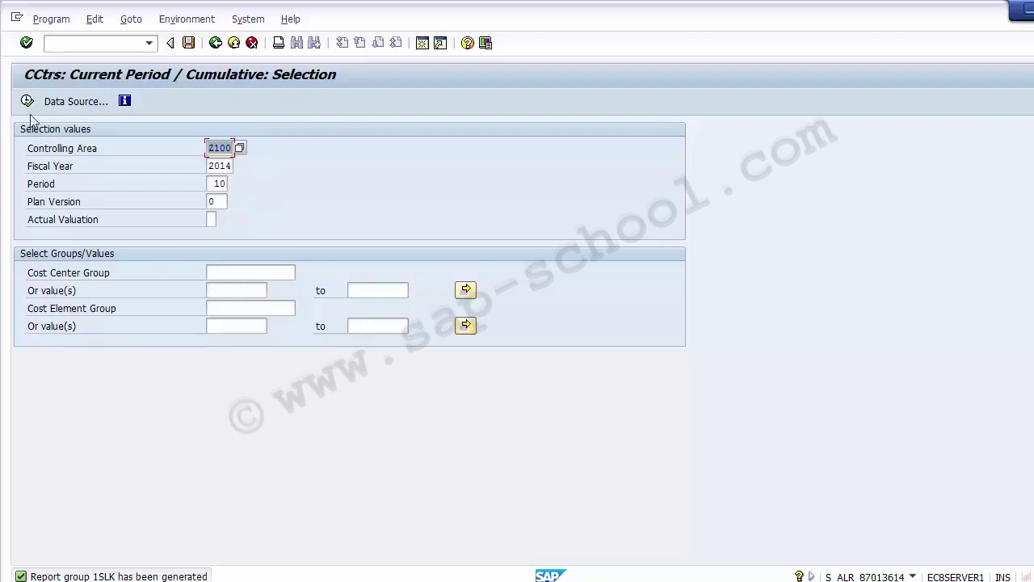
- Run the current period/cumulative report for controlling area Z100, fiscal year 2014, period 10 and plan version 0, covering all cost centers and elements
{"action": "left_click", "coordinate": [221, 165]}
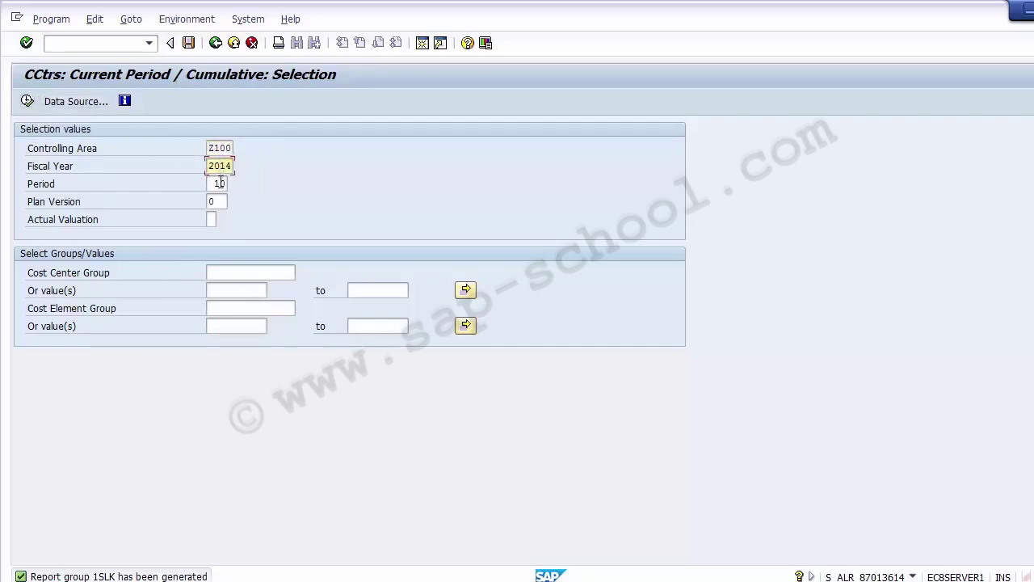
{"action": "left_click", "coordinate": [219, 184]}
{"action": "left_click", "coordinate": [220, 201]}
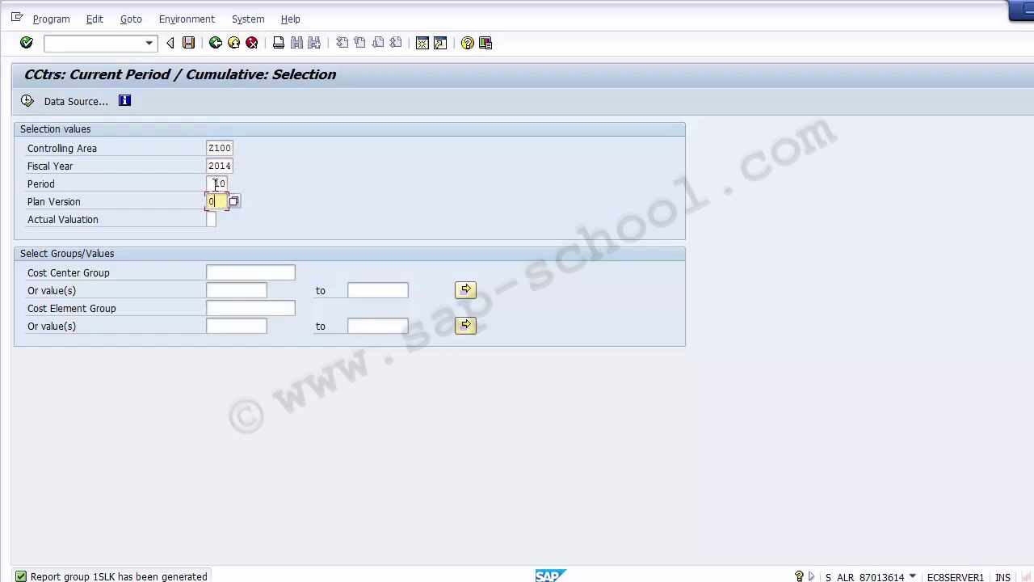
{"action": "left_click_drag", "start_coordinate": [214, 184], "coordinate": [228, 184]}
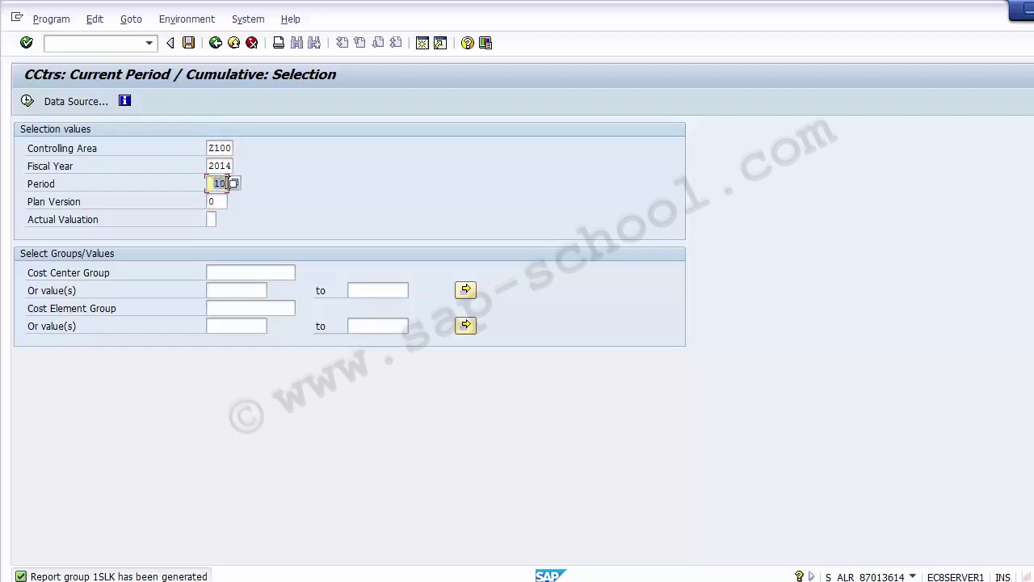
{"action": "left_click", "coordinate": [218, 185]}
{"action": "left_click", "coordinate": [28, 102]}
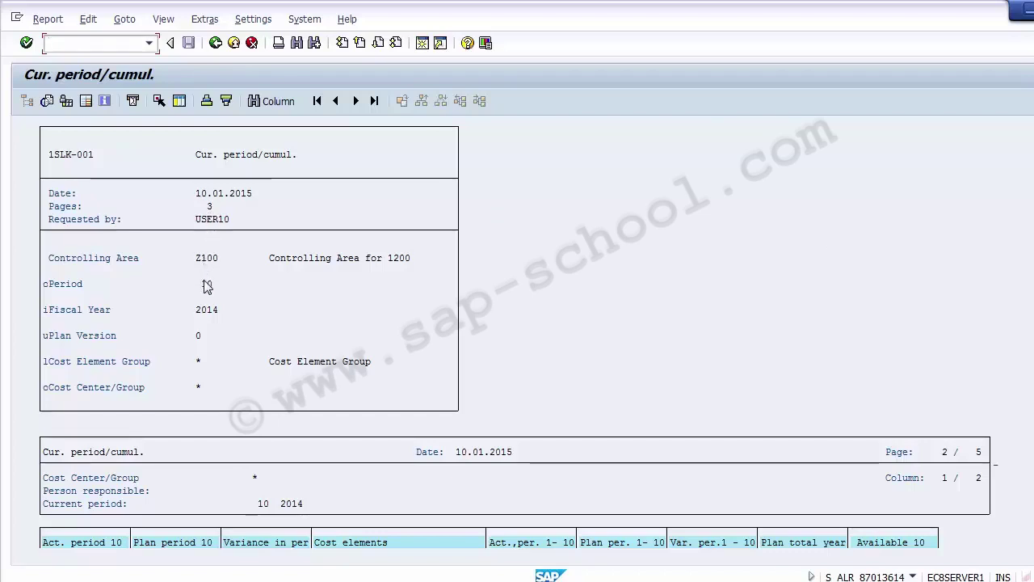
- Examine the report's selection header and the period 10 plan and variance figures for each cost element
{"action": "left_click", "coordinate": [198, 337]}
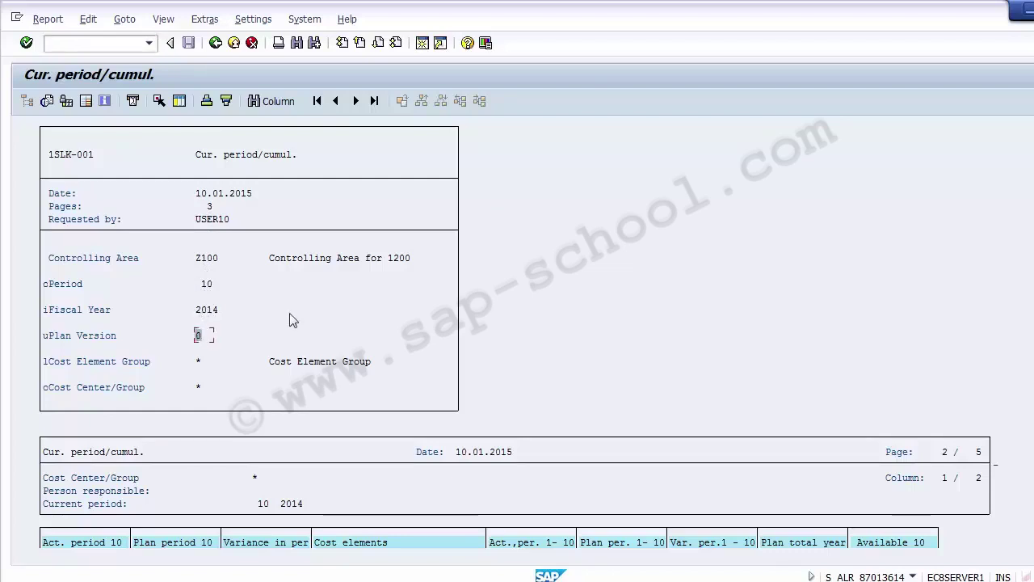
{"action": "left_click", "coordinate": [307, 338]}
{"action": "scroll", "coordinate": [307, 338], "scroll_direction": "down", "scroll_amount": 8}
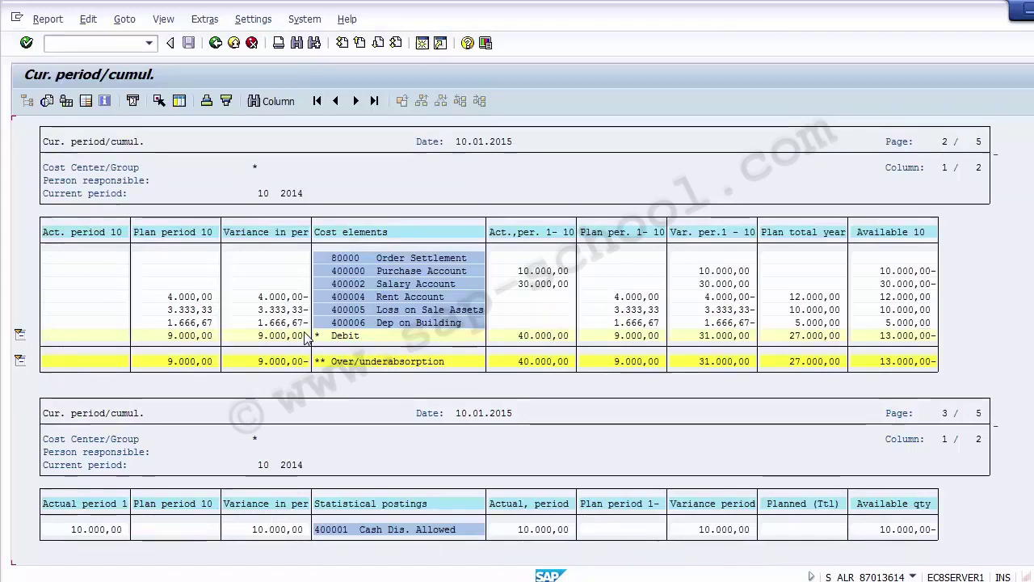
{"action": "left_click", "coordinate": [192, 299]}
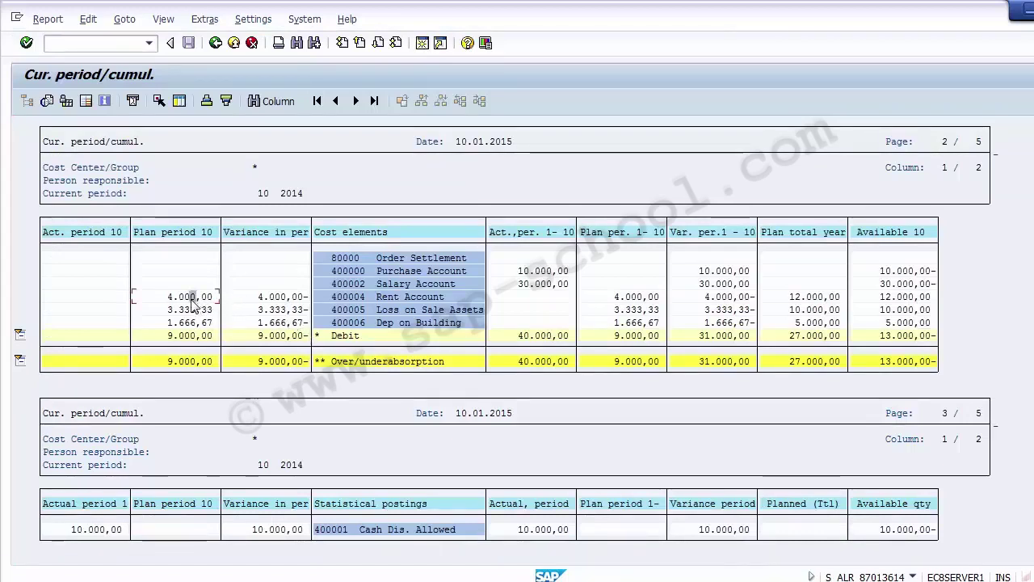
{"action": "left_click", "coordinate": [205, 233]}
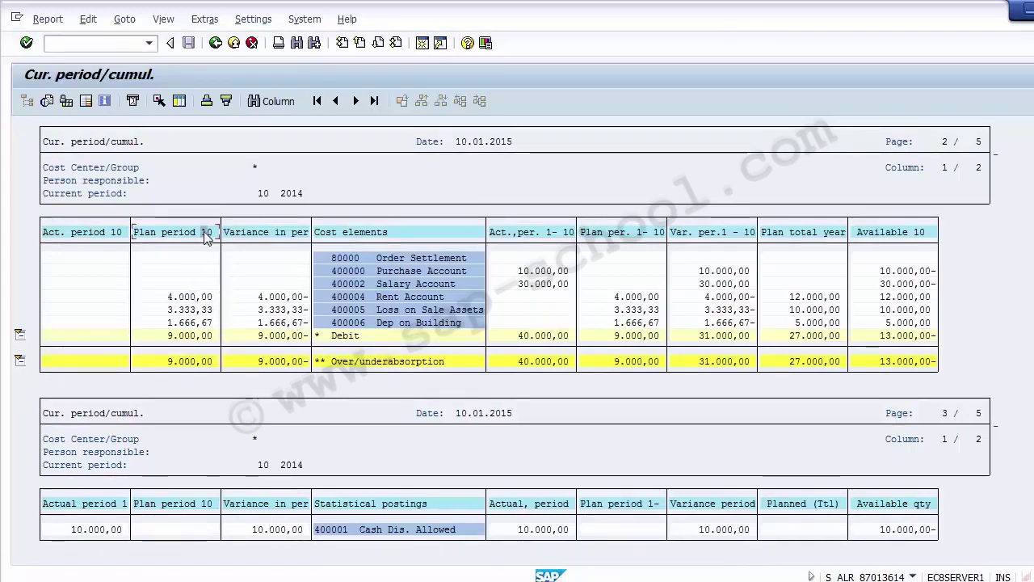
{"action": "left_click", "coordinate": [261, 298]}
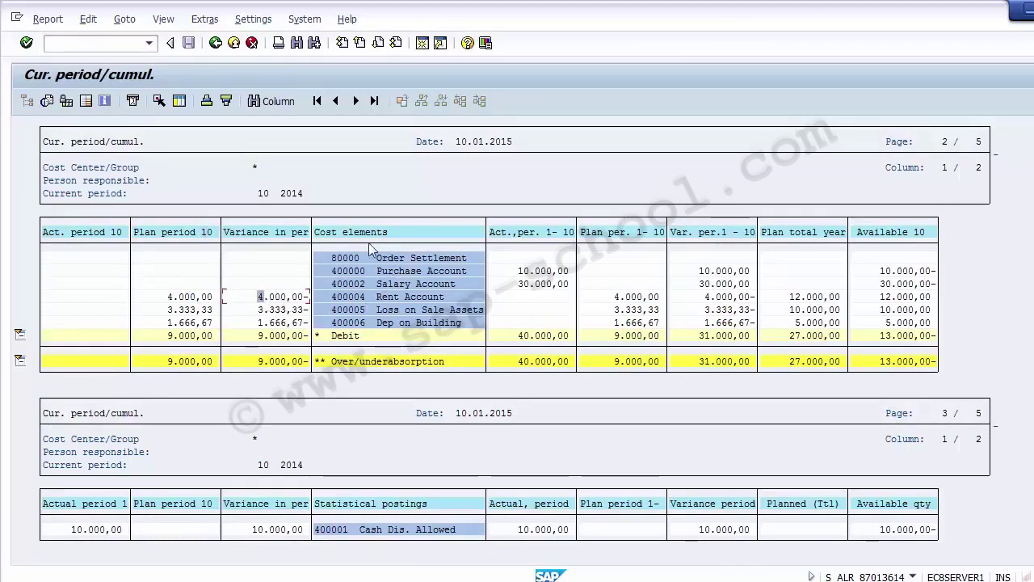
{"action": "left_click", "coordinate": [349, 309]}
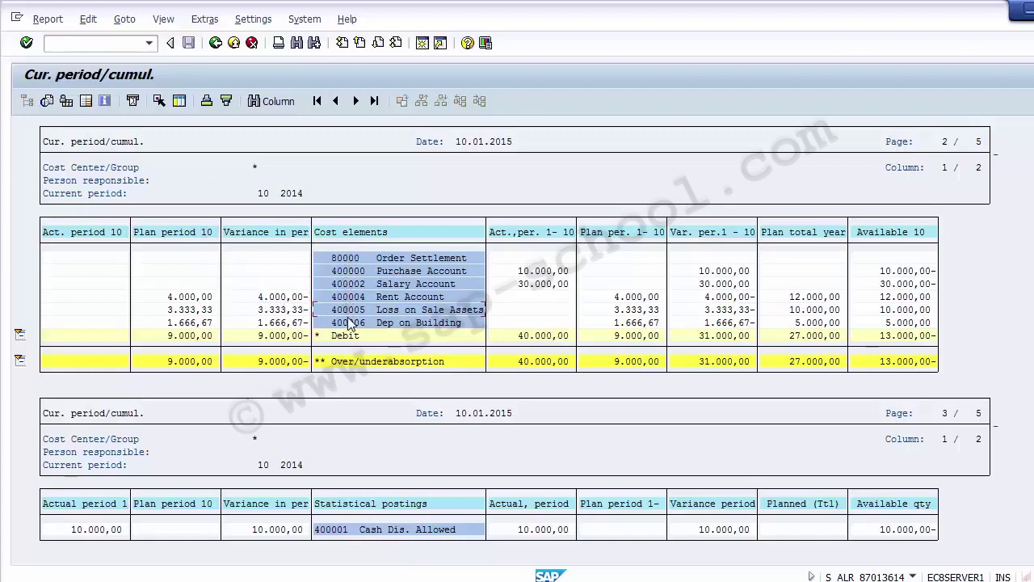
{"action": "left_click", "coordinate": [417, 283]}
{"action": "left_click", "coordinate": [418, 309]}
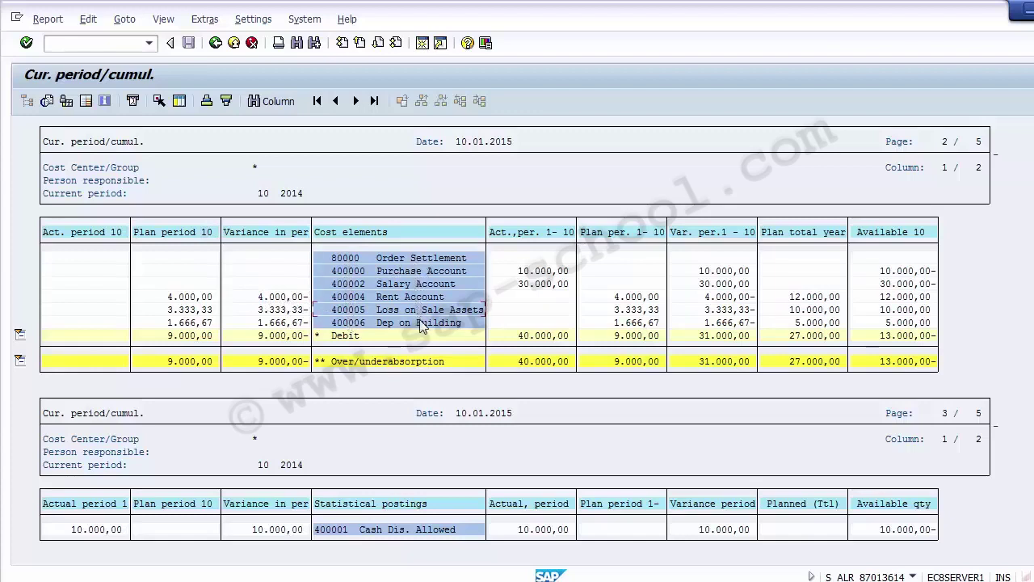
- Compare the Rent Account's period 10 plan with its cumulative variance and total plan for the year
{"action": "left_click", "coordinate": [185, 298]}
{"action": "left_click", "coordinate": [154, 301]}
{"action": "left_click", "coordinate": [183, 299]}
{"action": "left_click", "coordinate": [720, 281]}
{"action": "left_click", "coordinate": [792, 297]}
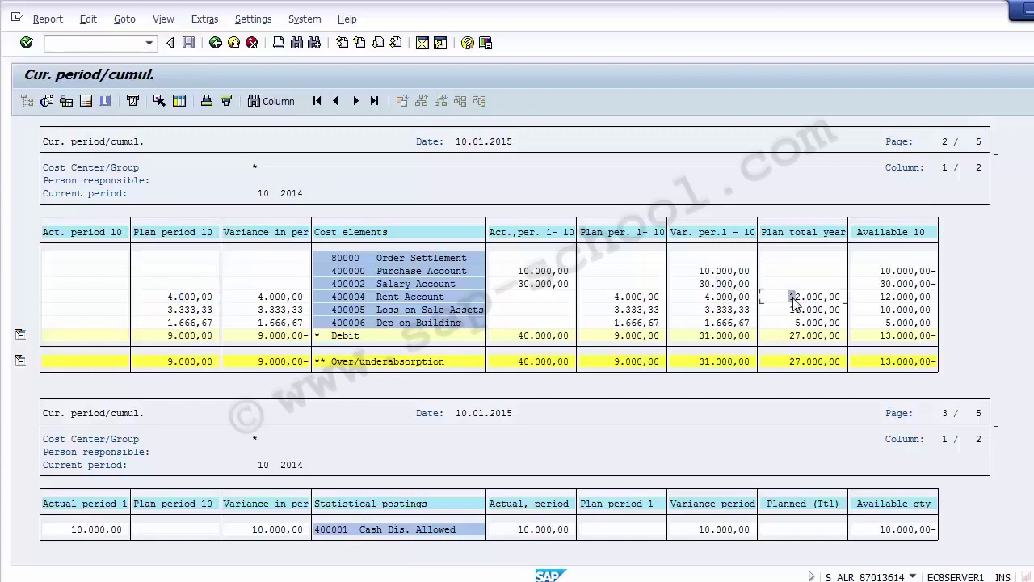
{"action": "left_click", "coordinate": [721, 297]}
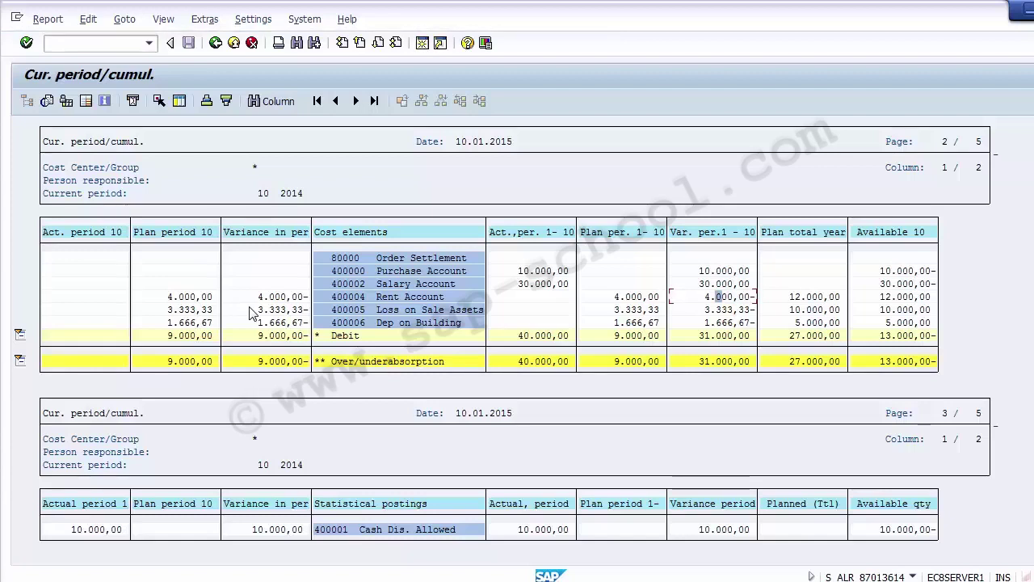
- Switch to the PowerPoint slide to review the remaining report transaction codes, and return to the SAP report
{"action": "left_click", "coordinate": [343, 580]}
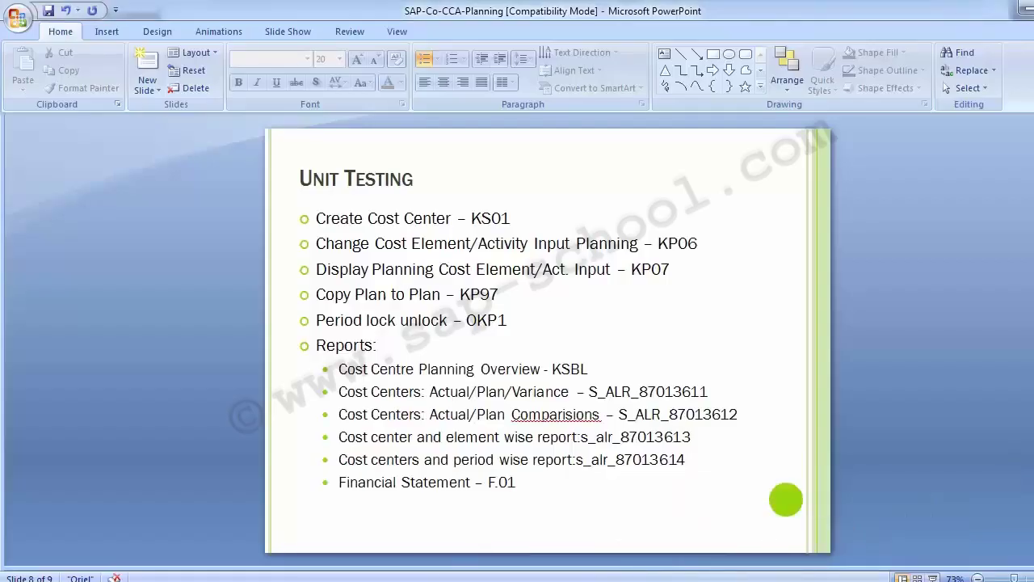
{"action": "mouse_move", "coordinate": [422, 580]}
{"action": "left_click", "coordinate": [509, 521]}
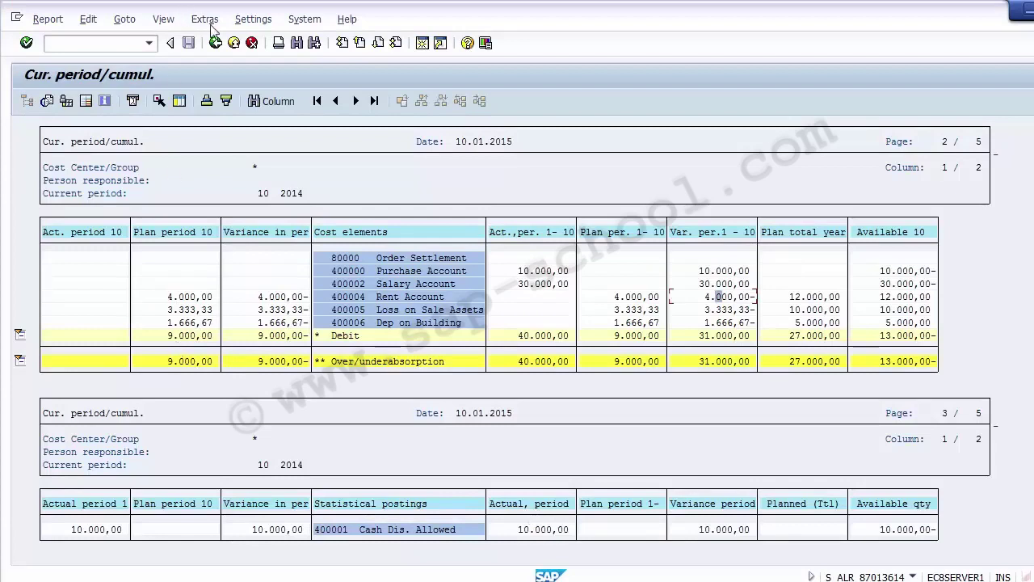
- Exit the current period/cumulative report and switch to the Unit Testing slide in PowerPoint
{"action": "left_click", "coordinate": [234, 45]}
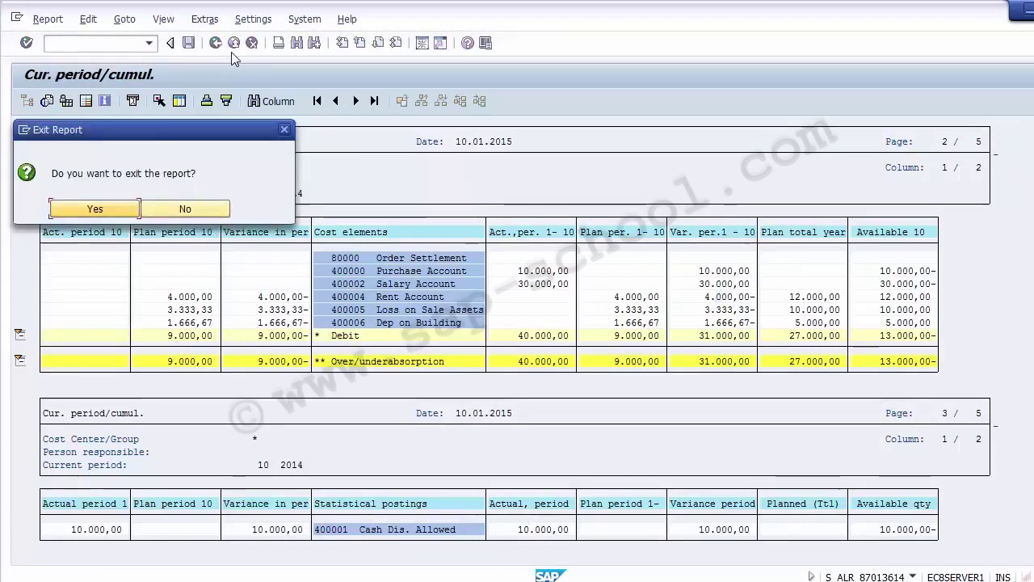
{"action": "left_click", "coordinate": [121, 206]}
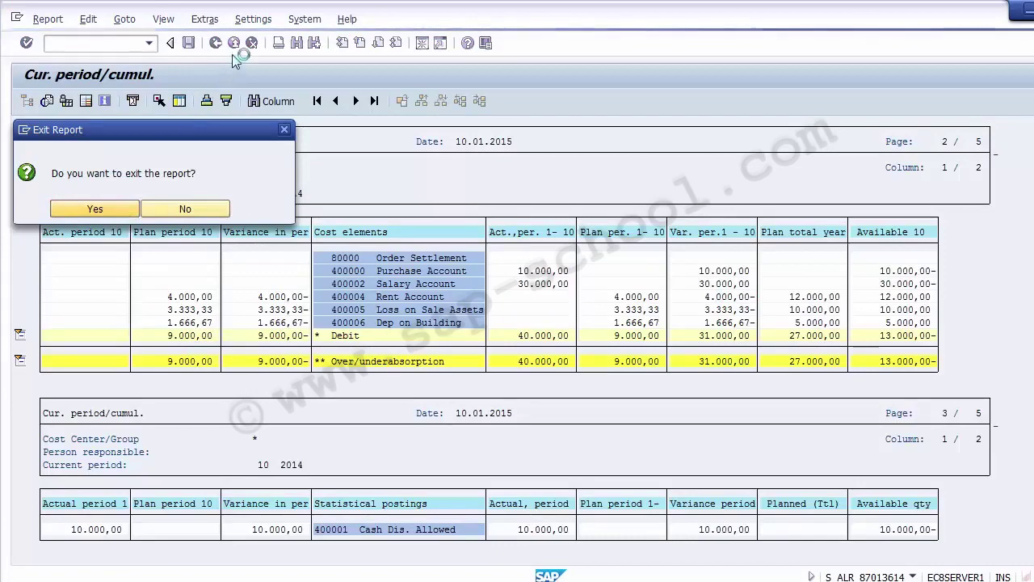
{"action": "left_click", "coordinate": [363, 580]}
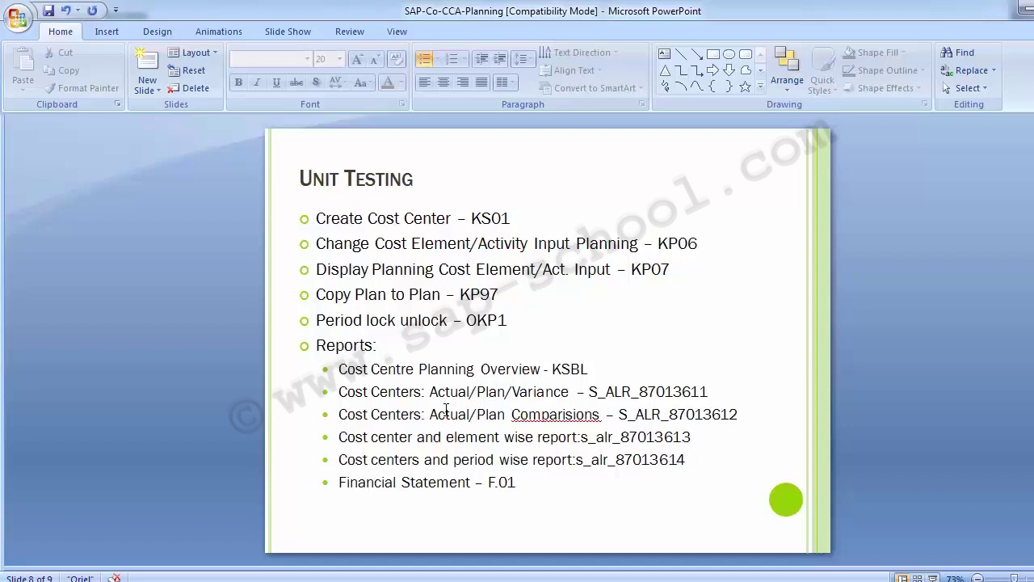
- Switch to SAP and start the Financial Statements report with transaction F.01
{"action": "left_click", "coordinate": [520, 516]}
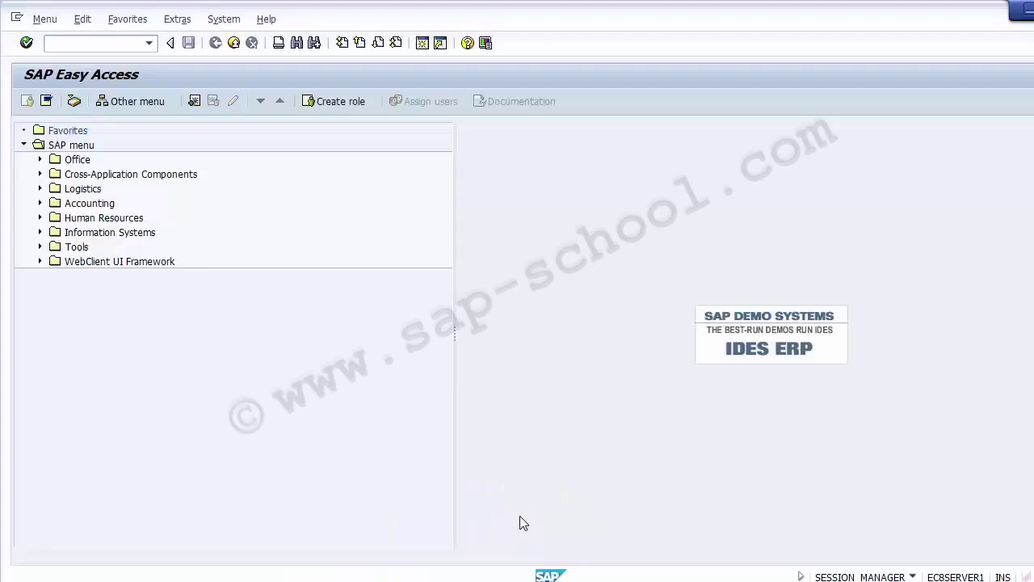
{"action": "type", "text": "f.01"}
{"action": "key", "text": "Return"}
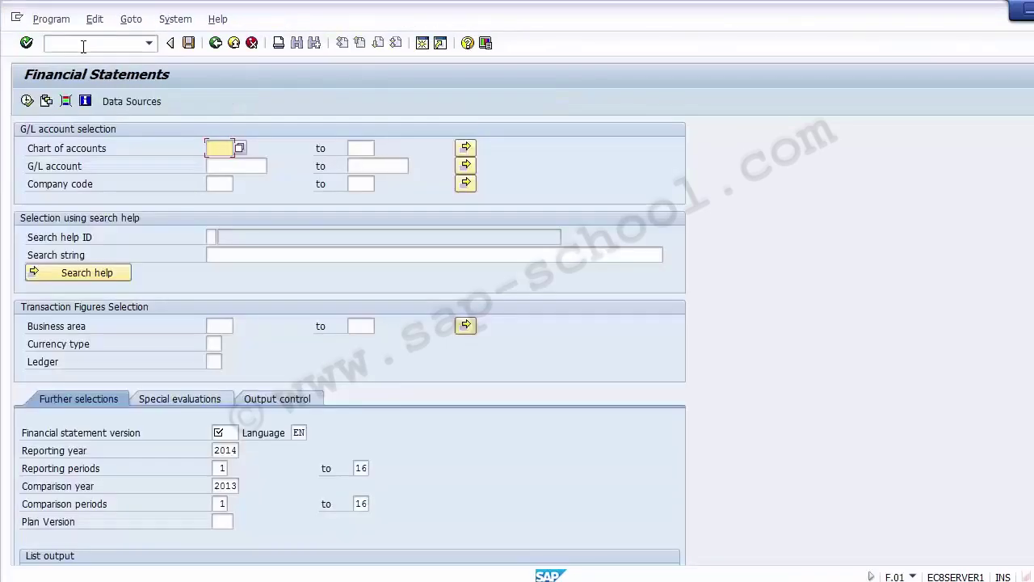
- Restrict the G/L account selection to chart of accounts 1000 and company code 1200
{"action": "type", "text": "1000"}
{"action": "key", "text": "Tab"}
{"action": "key", "text": "Tab"}
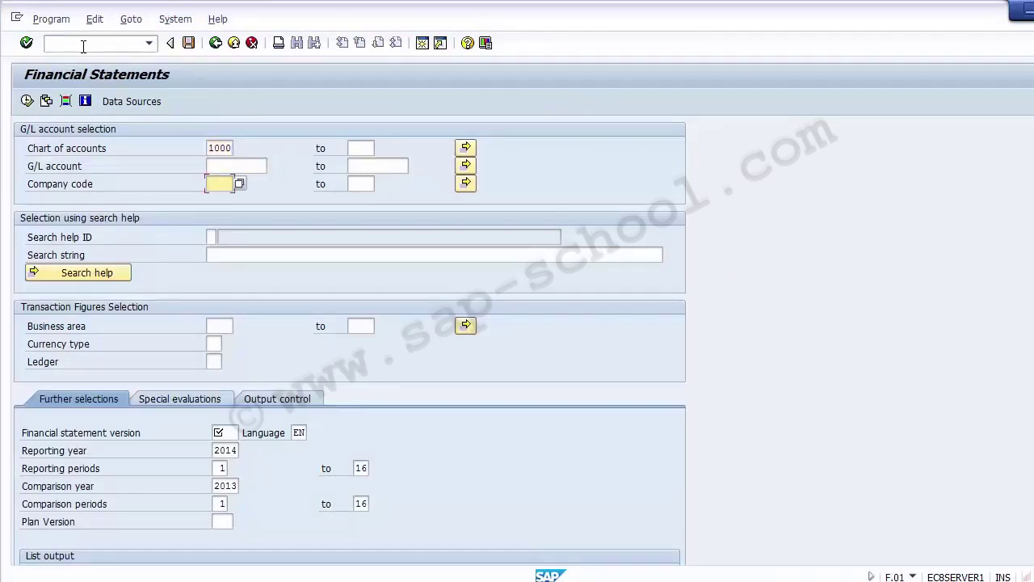
{"action": "key", "text": "Down"}
{"action": "key", "text": "Return"}
{"action": "key", "text": "Down"}
{"action": "key", "text": "Down"}
{"action": "key", "text": "Down"}
{"action": "key", "text": "Down"}
{"action": "key", "text": "Down"}
{"action": "key", "text": "Down"}
{"action": "key", "text": "Down"}
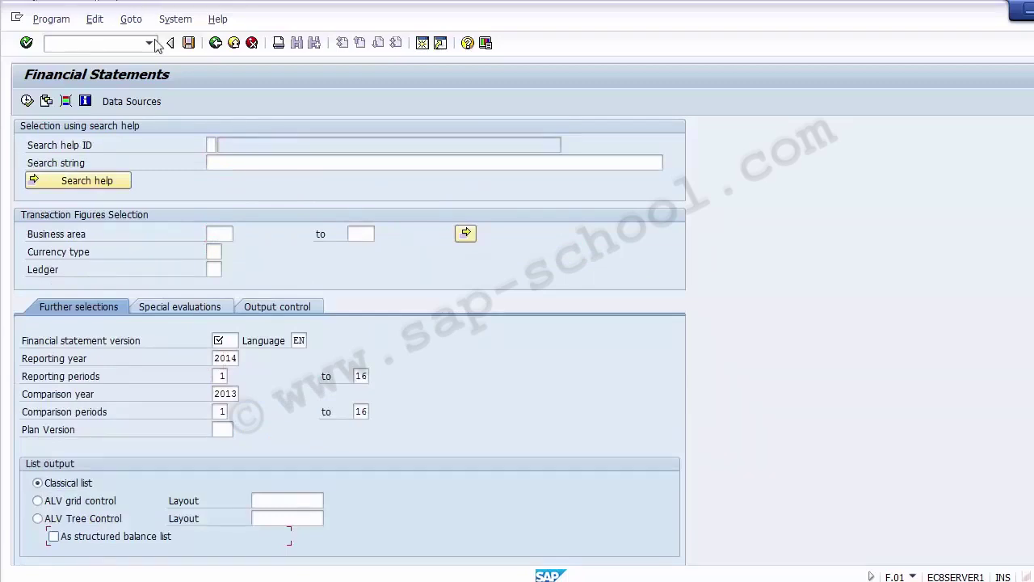
- Set the financial statement version to 1200 in the further selections
{"action": "left_click", "coordinate": [228, 342]}
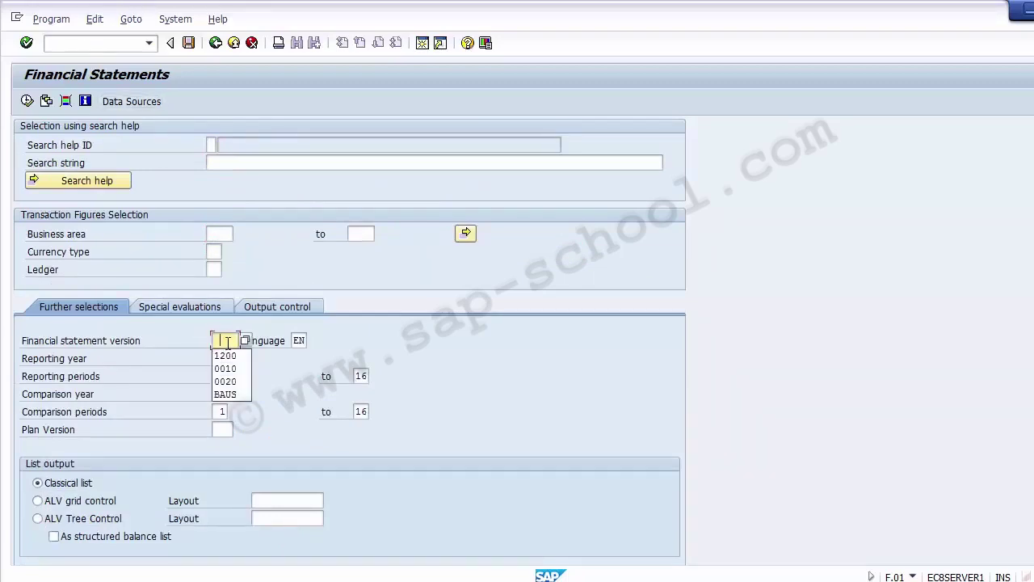
{"action": "key", "text": "Down"}
{"action": "key", "text": "Return"}
{"action": "key", "text": "Down"}
{"action": "key", "text": "Down"}
{"action": "key", "text": "Down"}
{"action": "key", "text": "Down"}
{"action": "key", "text": "Down"}
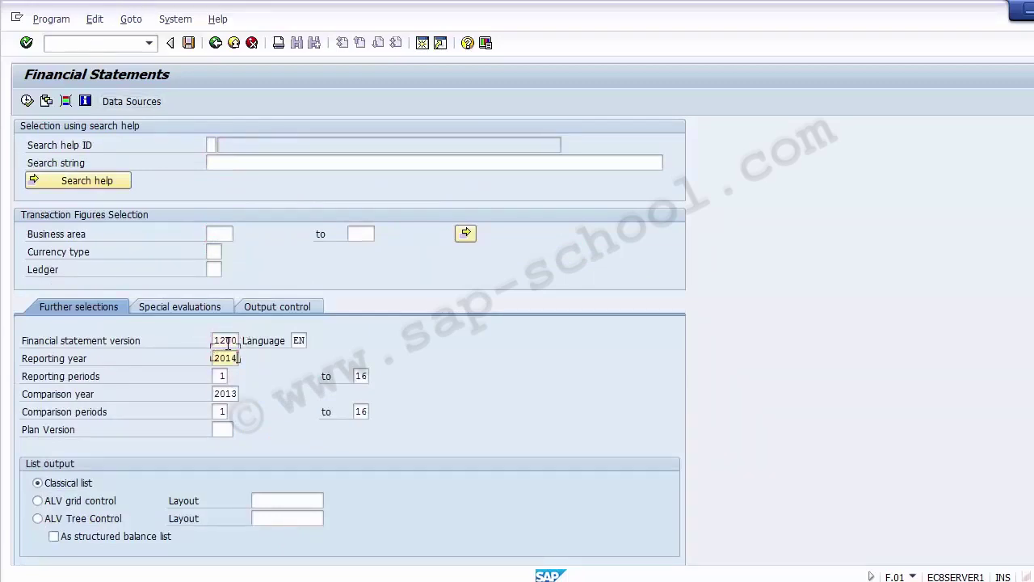
{"action": "left_click", "coordinate": [97, 503]}
{"action": "scroll", "coordinate": [568, 214], "scroll_direction": "up", "scroll_amount": 2}
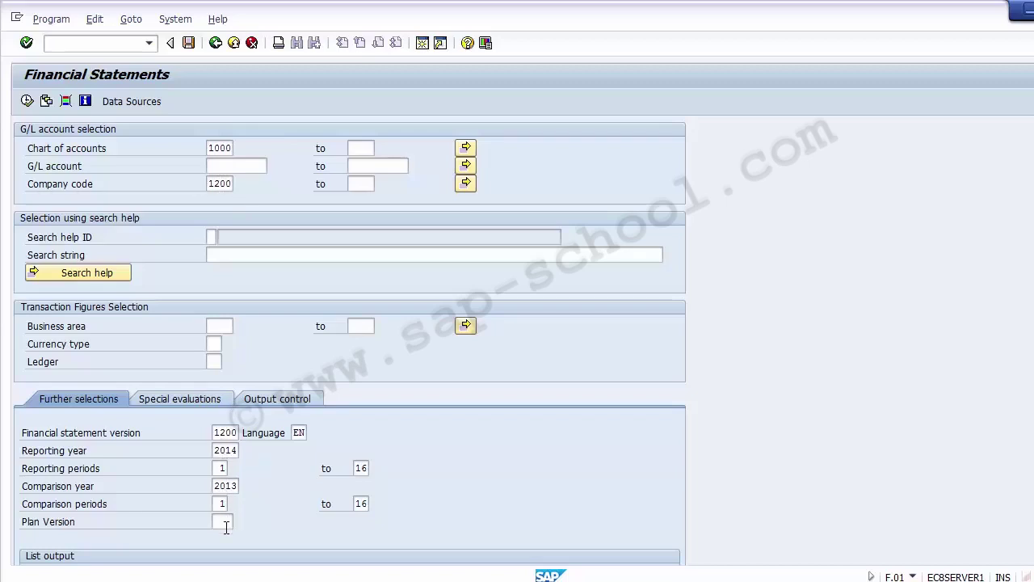
- Choose plan version 0 (FI planning version 0 ledger 0) and run the financial statement, continuing past the messages
{"action": "left_click", "coordinate": [226, 525]}
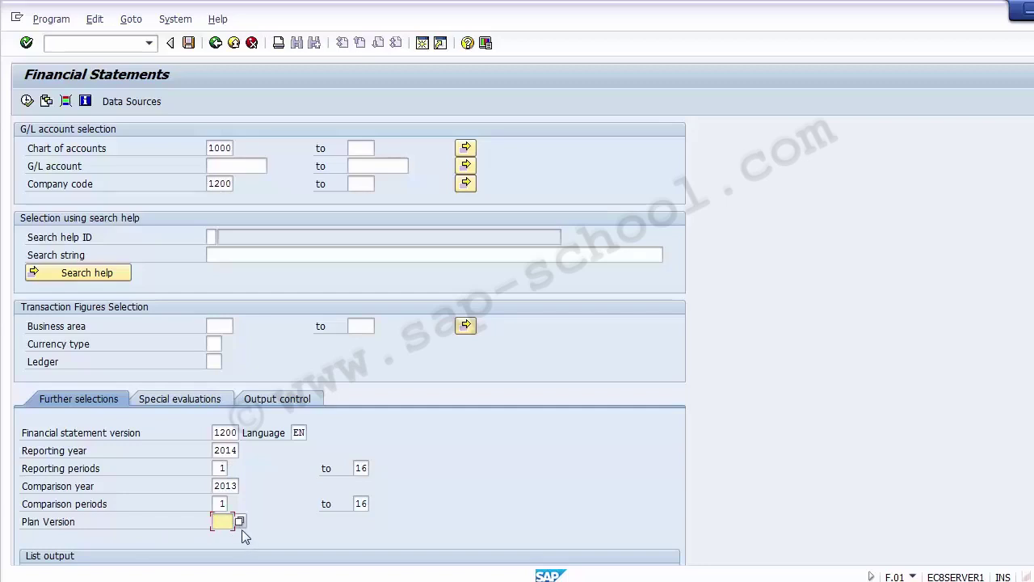
{"action": "left_click", "coordinate": [240, 522]}
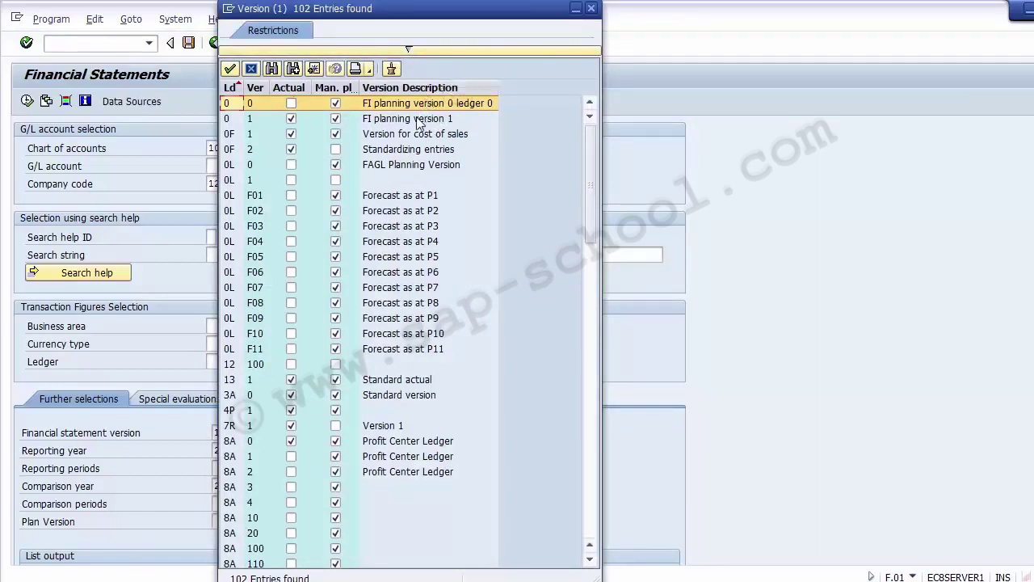
{"action": "double_click", "coordinate": [438, 103]}
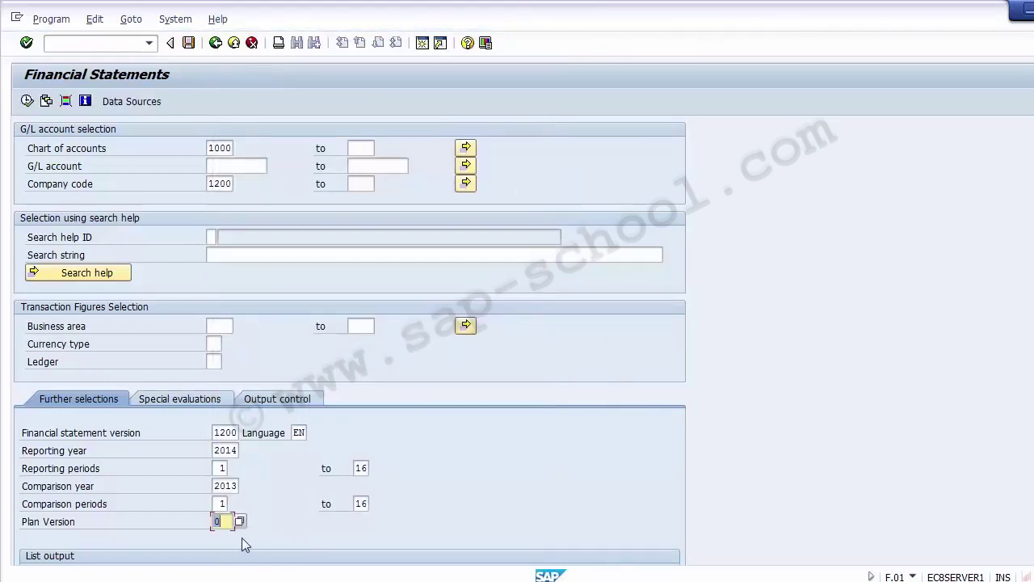
{"action": "left_click", "coordinate": [26, 103]}
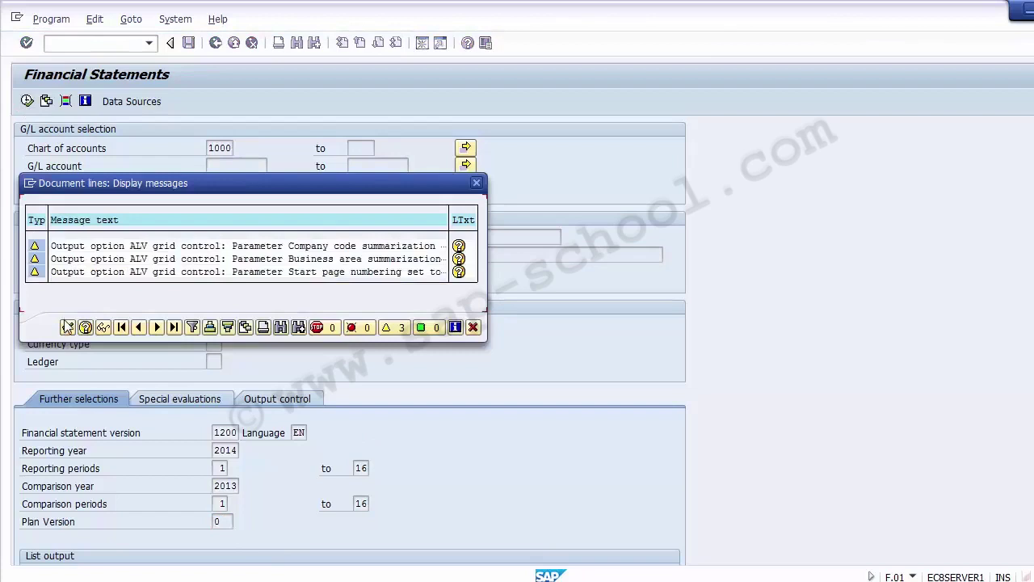
{"action": "left_click", "coordinate": [65, 325]}
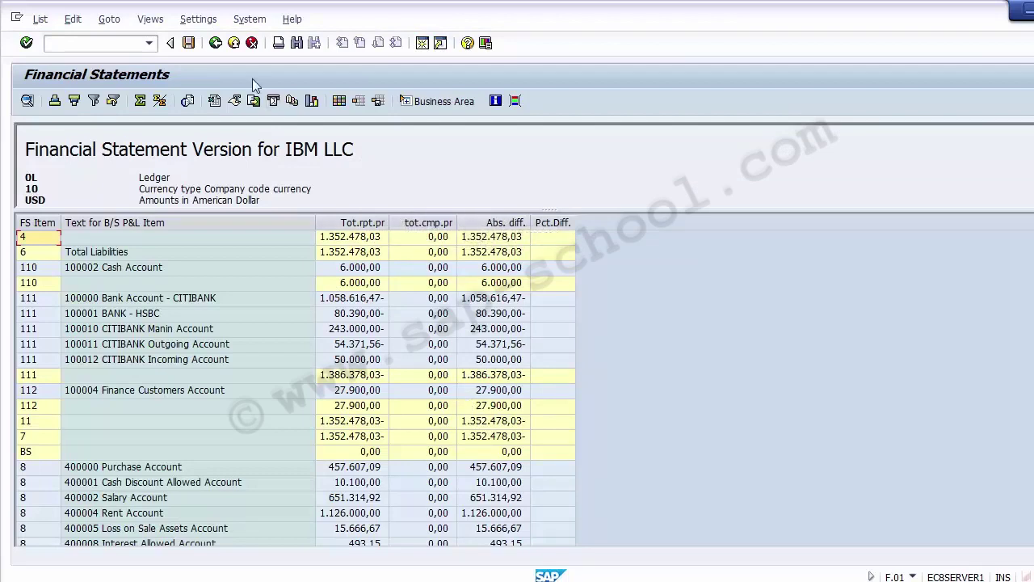
- Return to the selection screen, change the plan version to 1 (FI planning version 1), and rerun the financial statement
{"action": "left_click", "coordinate": [216, 43]}
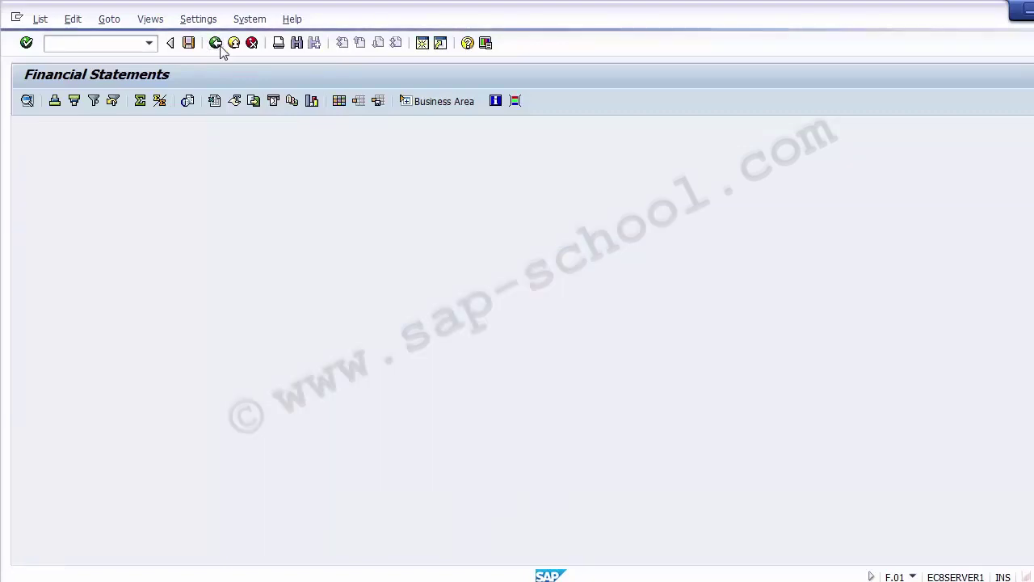
{"action": "left_click", "coordinate": [228, 521]}
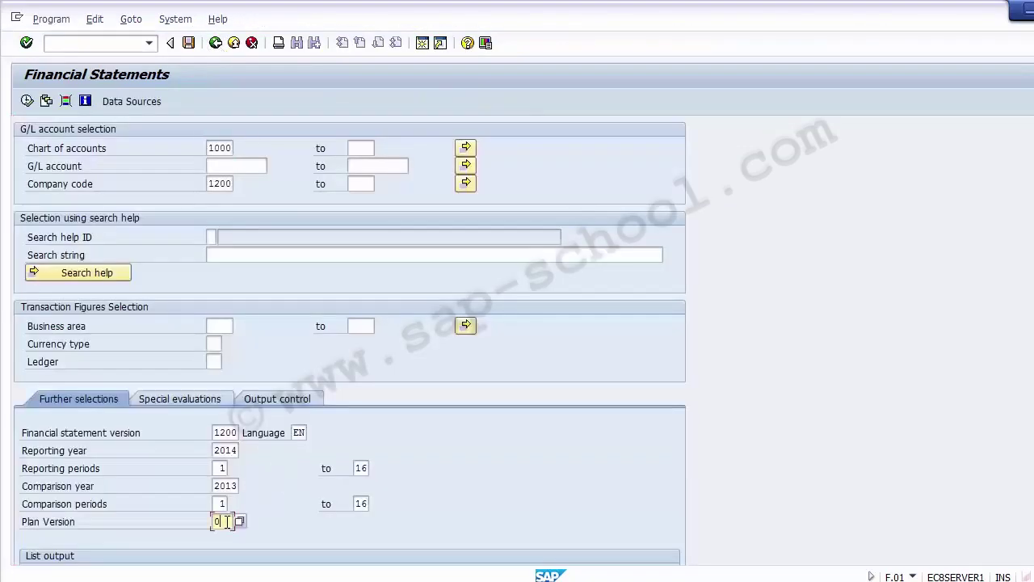
{"action": "key", "text": "F4"}
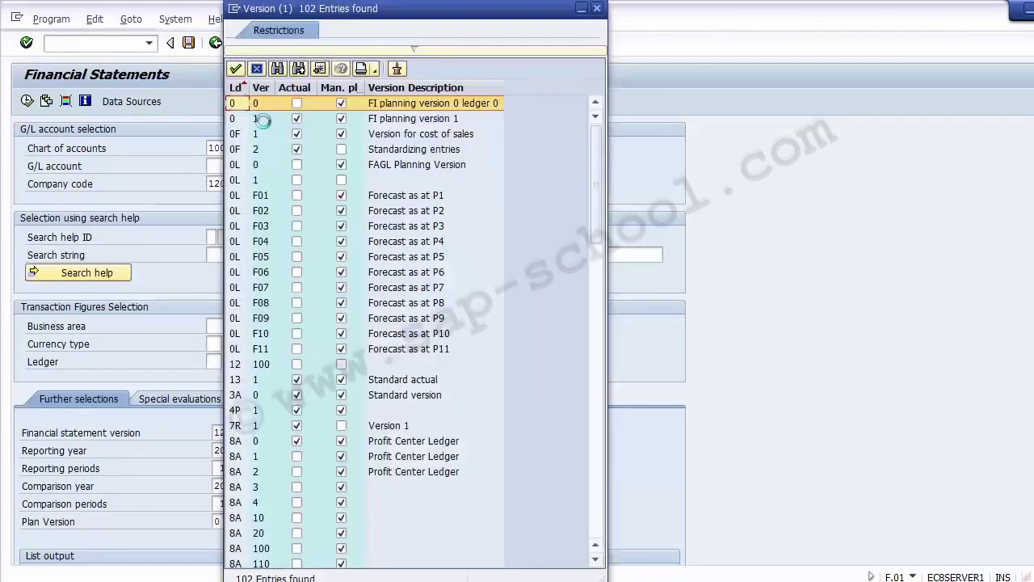
{"action": "left_click", "coordinate": [256, 119]}
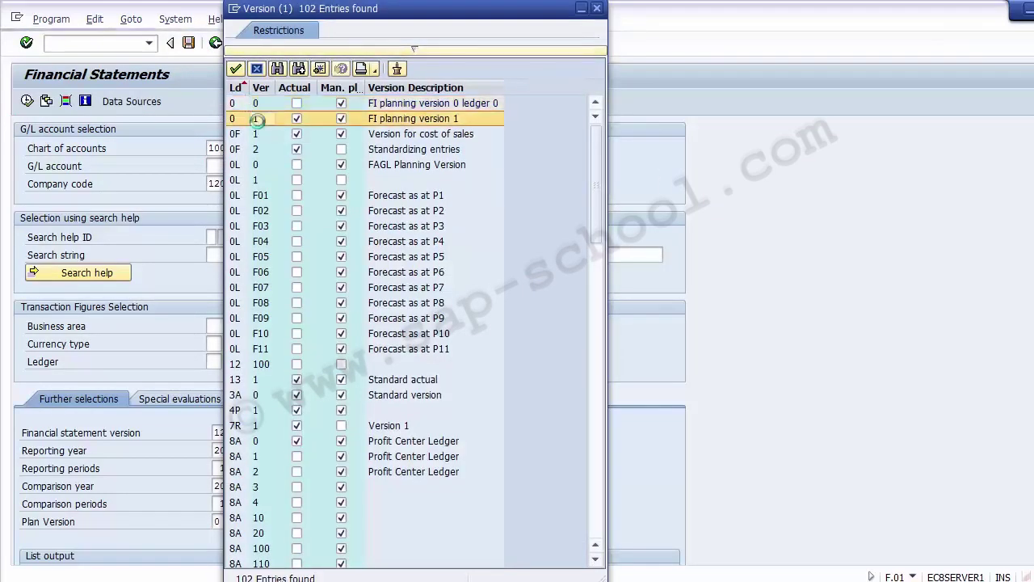
{"action": "double_click", "coordinate": [258, 119]}
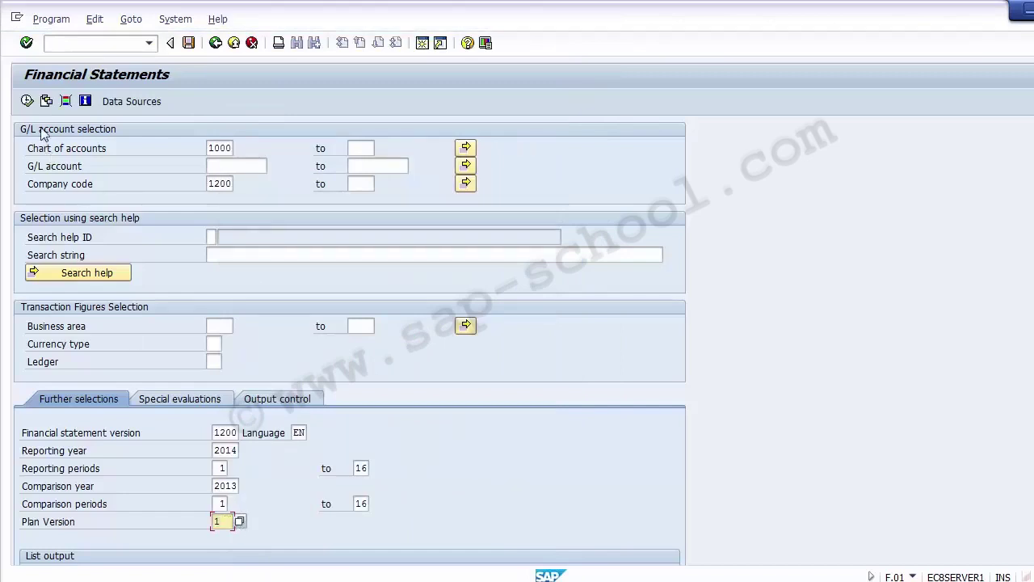
{"action": "left_click", "coordinate": [27, 101]}
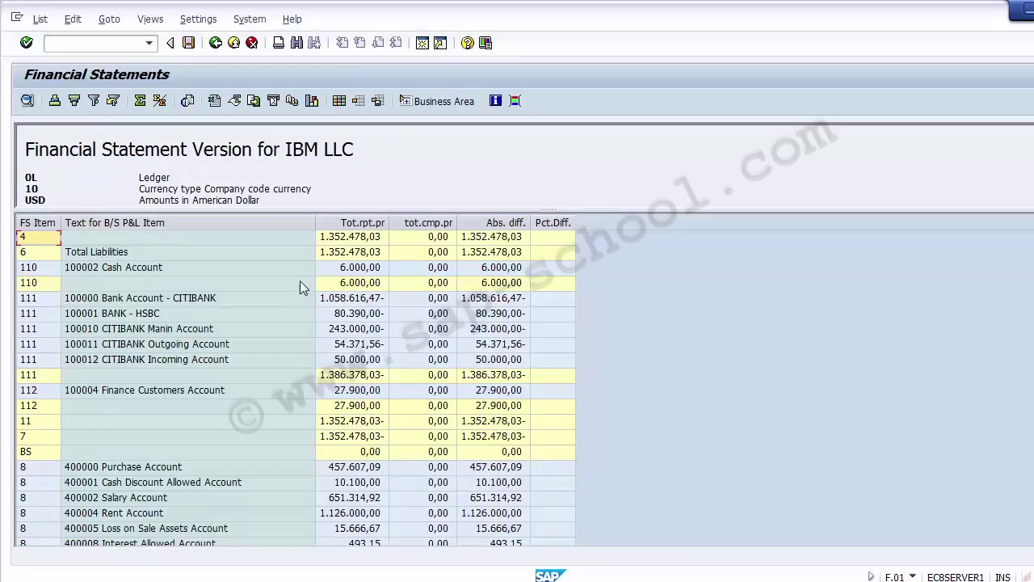
- Exit the financial statement report, end the transaction with /n, and switch to the Unit Testing slide in PowerPoint
{"action": "left_click", "coordinate": [235, 45]}
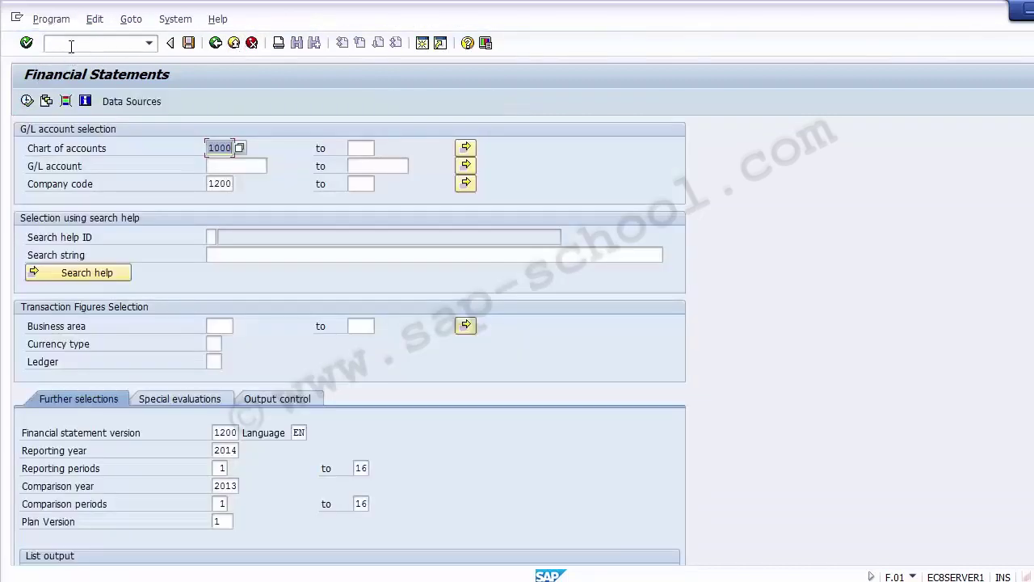
{"action": "type", "text": "/n"}
{"action": "left_click", "coordinate": [73, 46]}
{"action": "type", "text": "/n"}
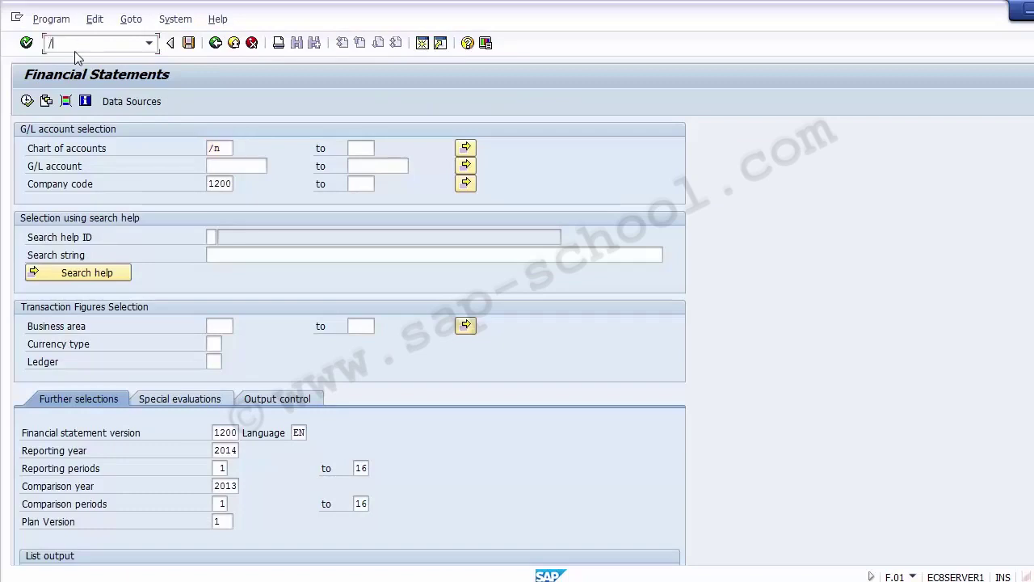
{"action": "key", "text": "Return"}
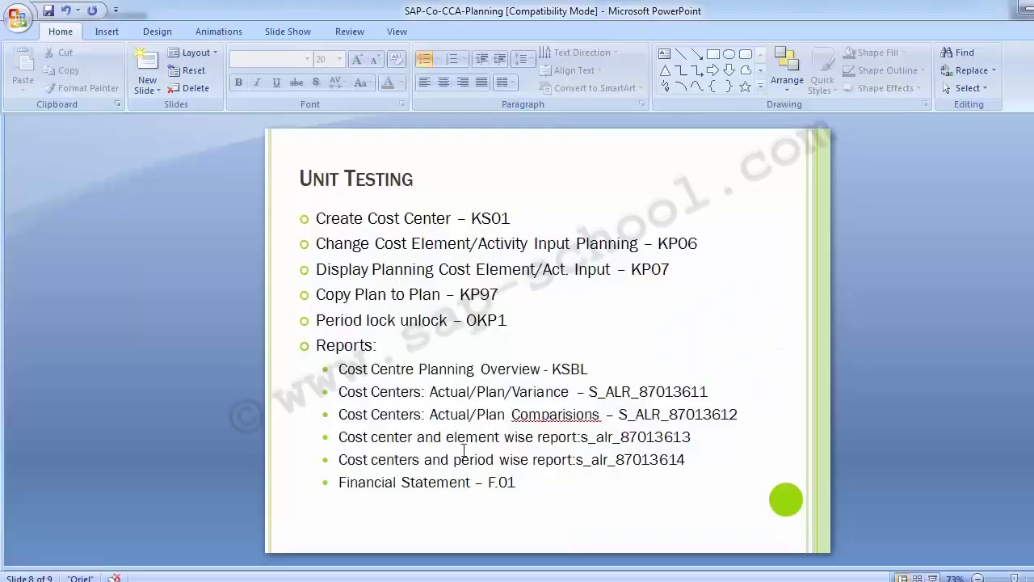
- Delete the "Financial Statement – F.01" text from the Reports list on the Unit Testing slide
{"action": "mouse_move", "coordinate": [517, 483]}
{"action": "left_mouse_down"}
{"action": "mouse_move", "coordinate": [327, 466]}
{"action": "mouse_move", "coordinate": [326, 486]}
{"action": "left_mouse_up"}
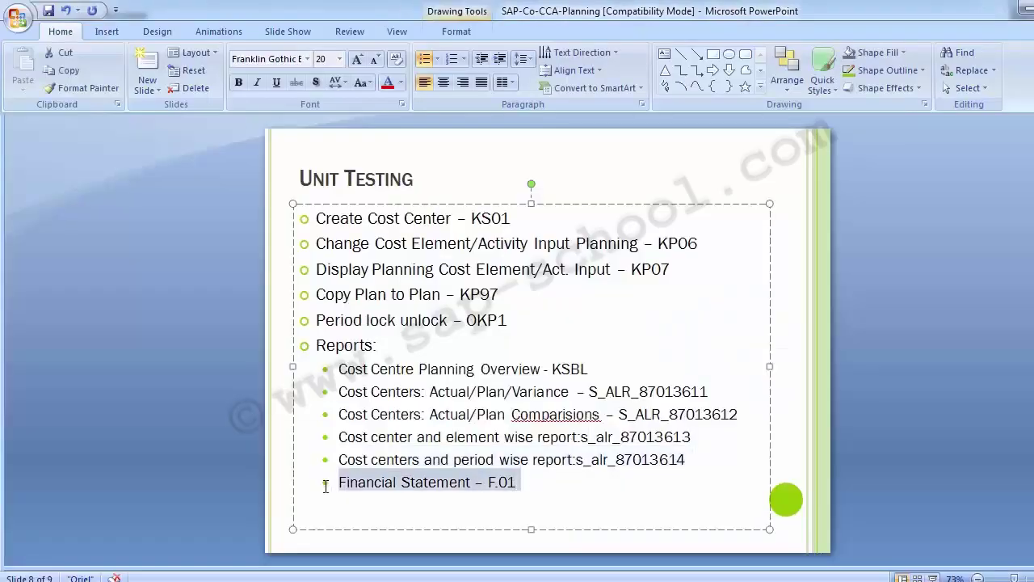
{"action": "key", "text": "Delete"}
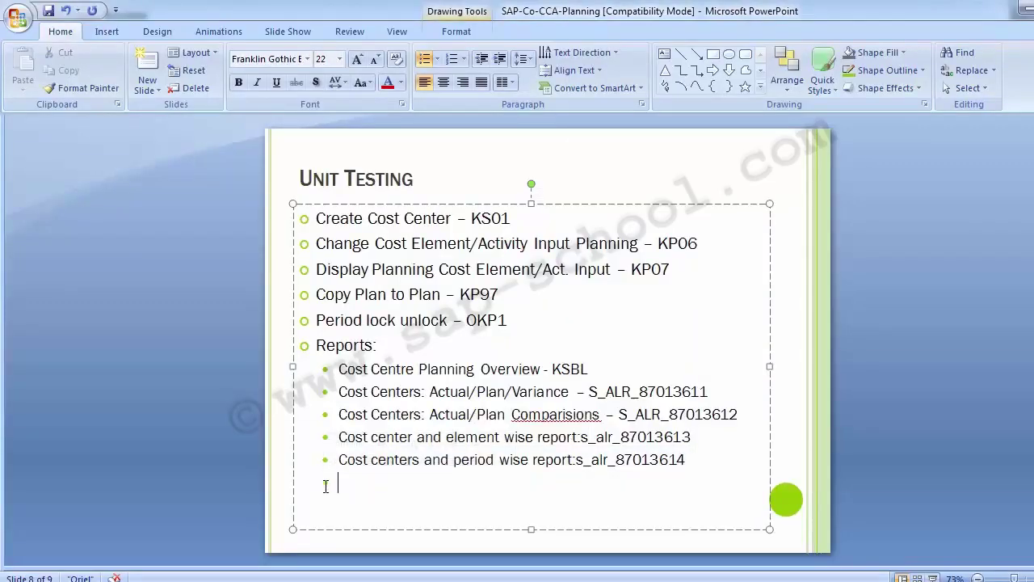
{"action": "left_click", "coordinate": [197, 323]}
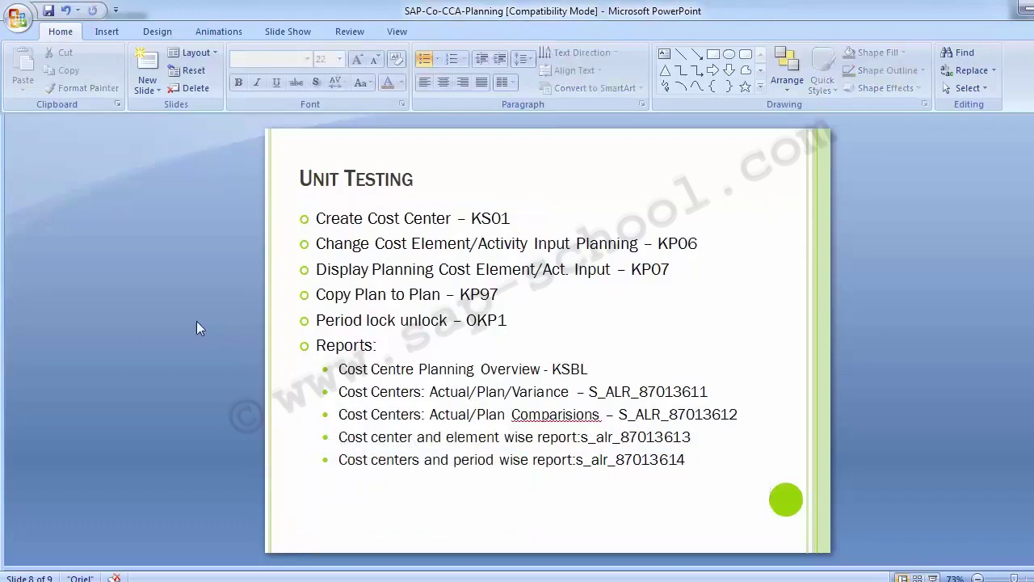